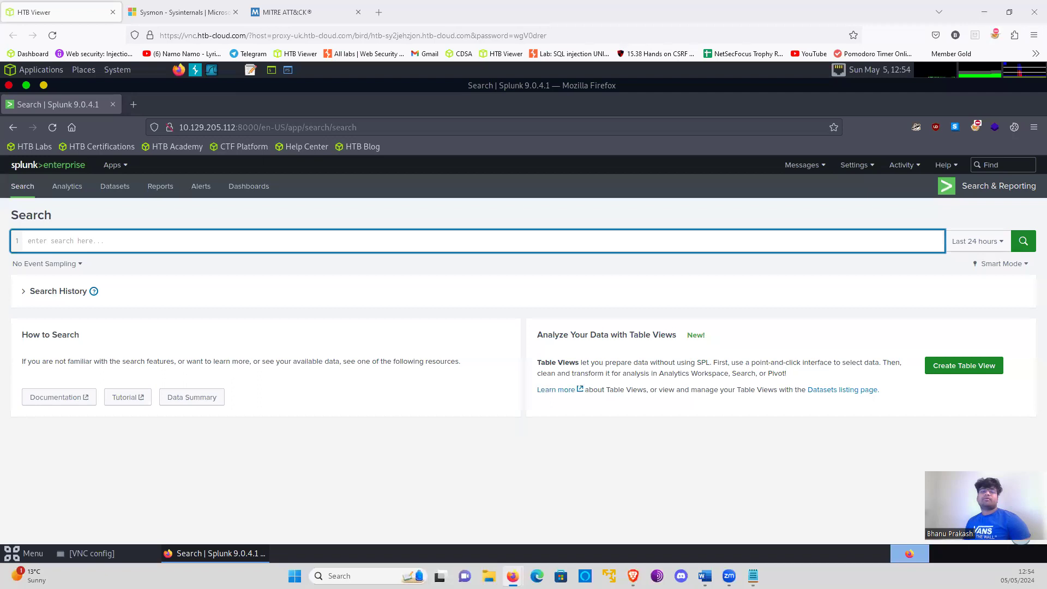
- Review the MITRE ATT&CK Enterprise matrix and the first detection topic in the notes, reconnaissance with native Windows binaries
left_click(299, 13)
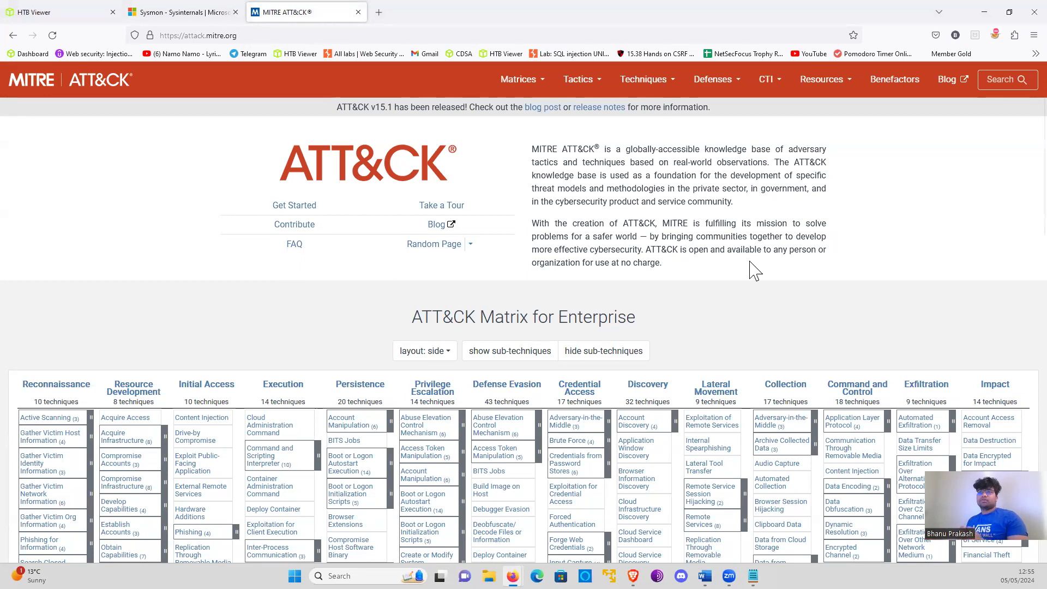
left_click(16, 11)
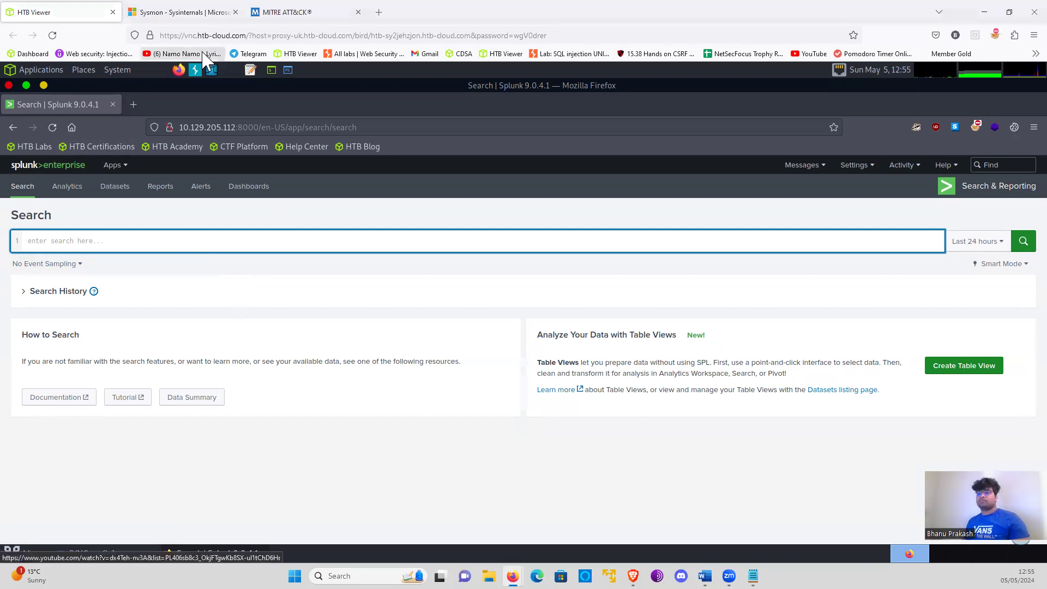
key("alt")
key("alt+Tab")
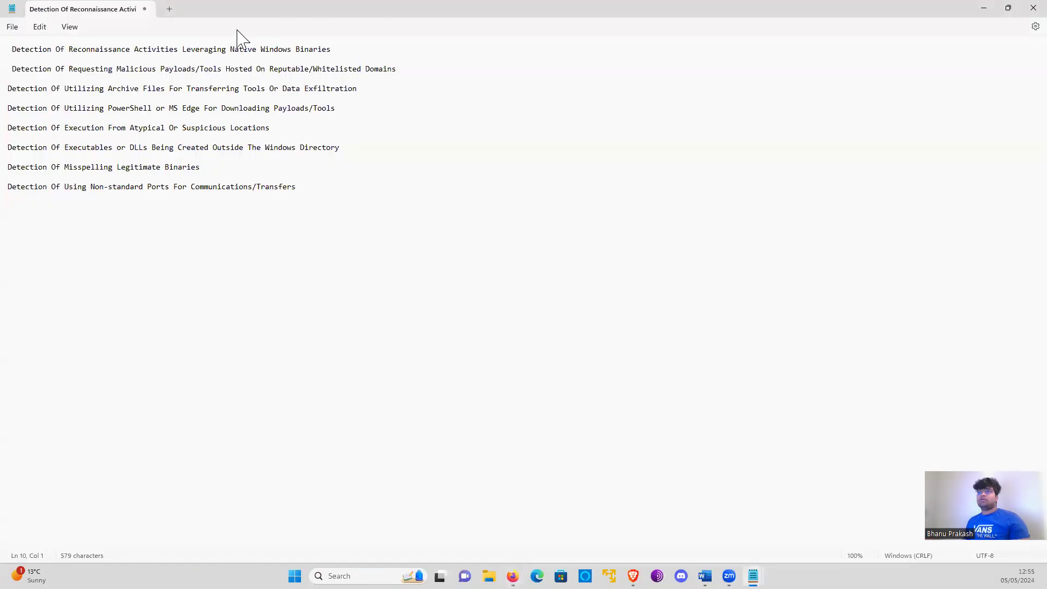
triple_click(208, 48)
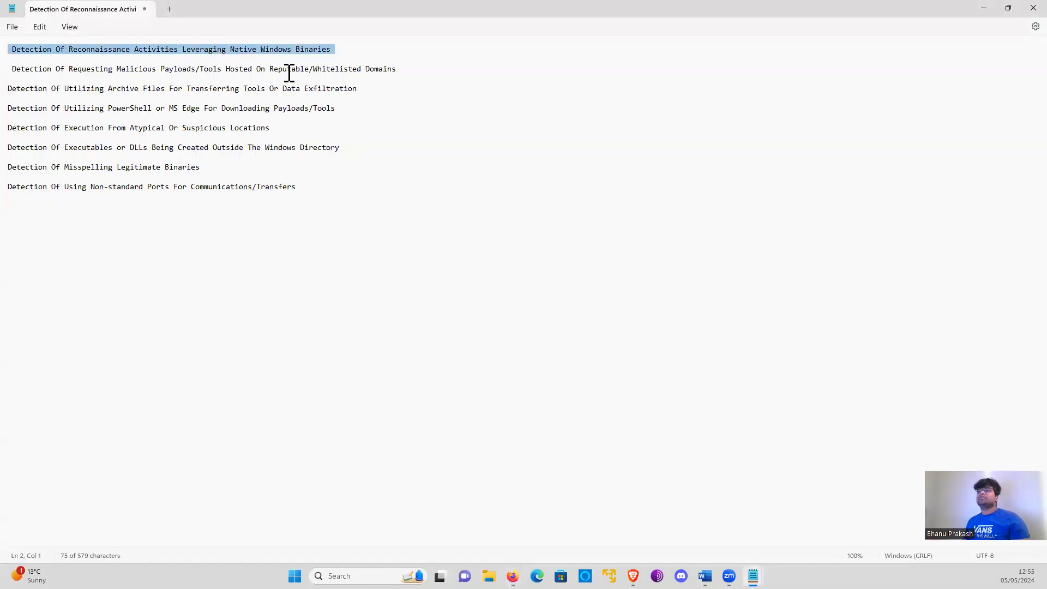
key("alt+Tab")
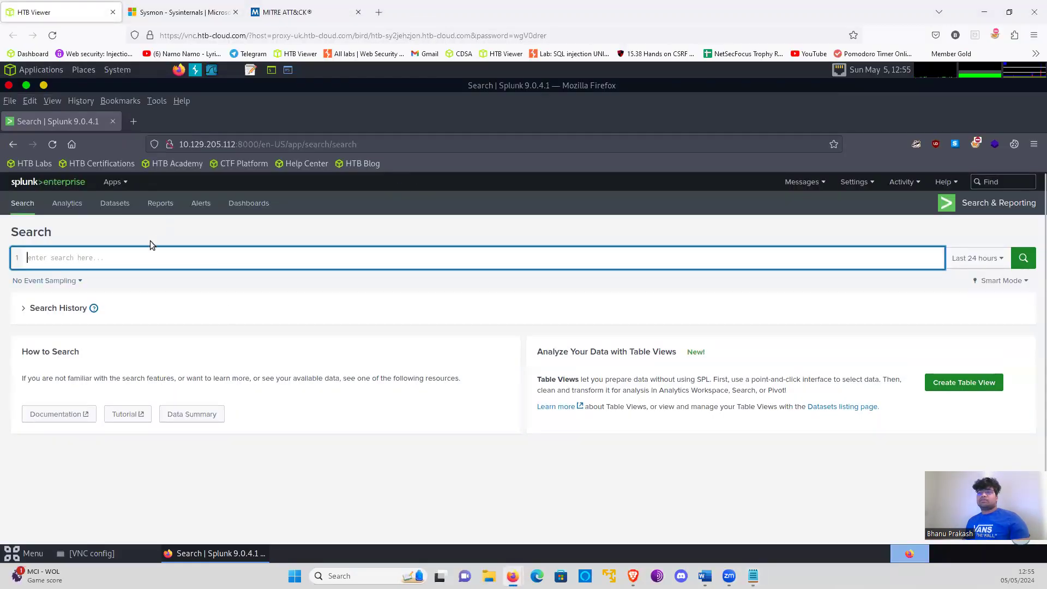
- Start the Splunk search query with index="main"
left_click(140, 255)
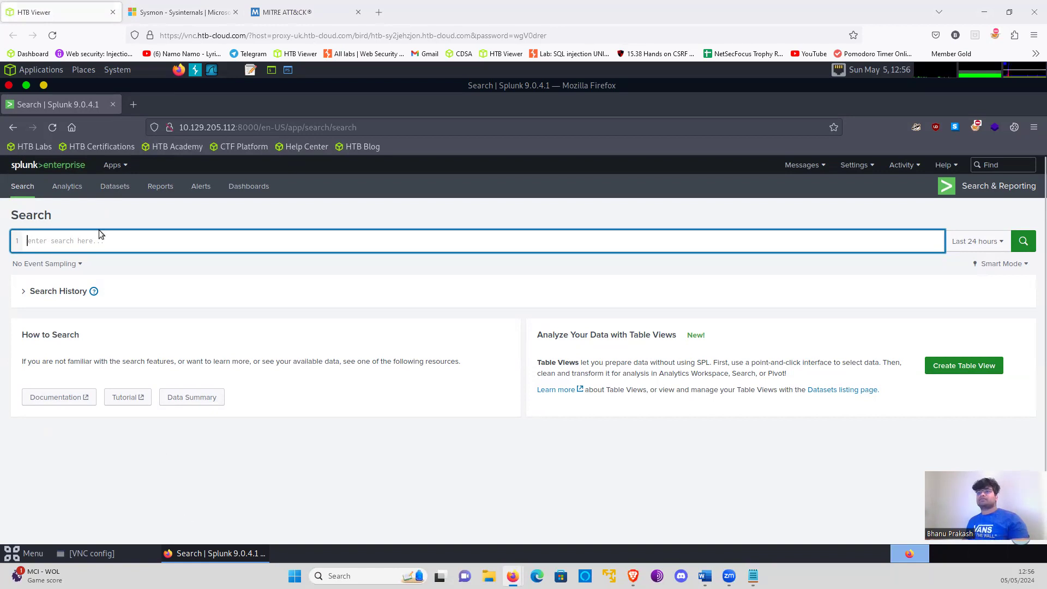
type("index=\"")
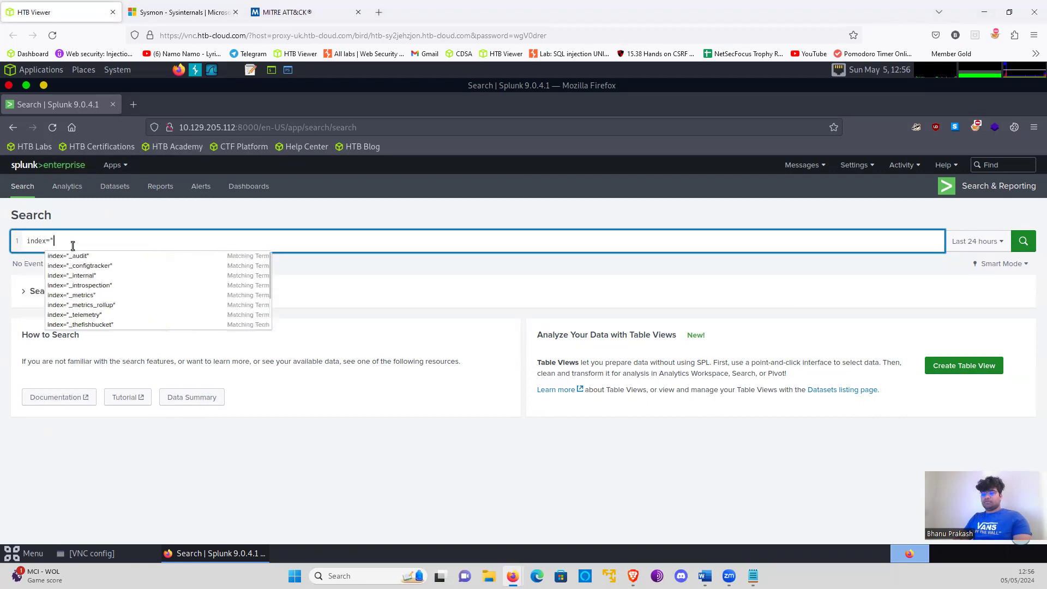
type("main\"")
key("BackSpace")
key("BackSpace")
key("BackSpace")
key("BackSpace")
type("in")
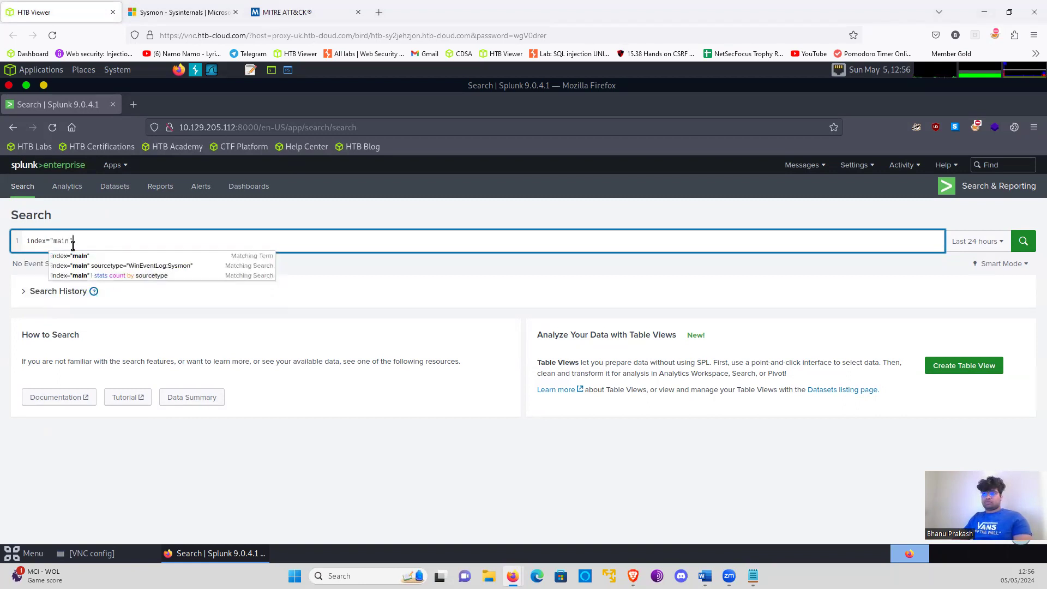
type("\" so")
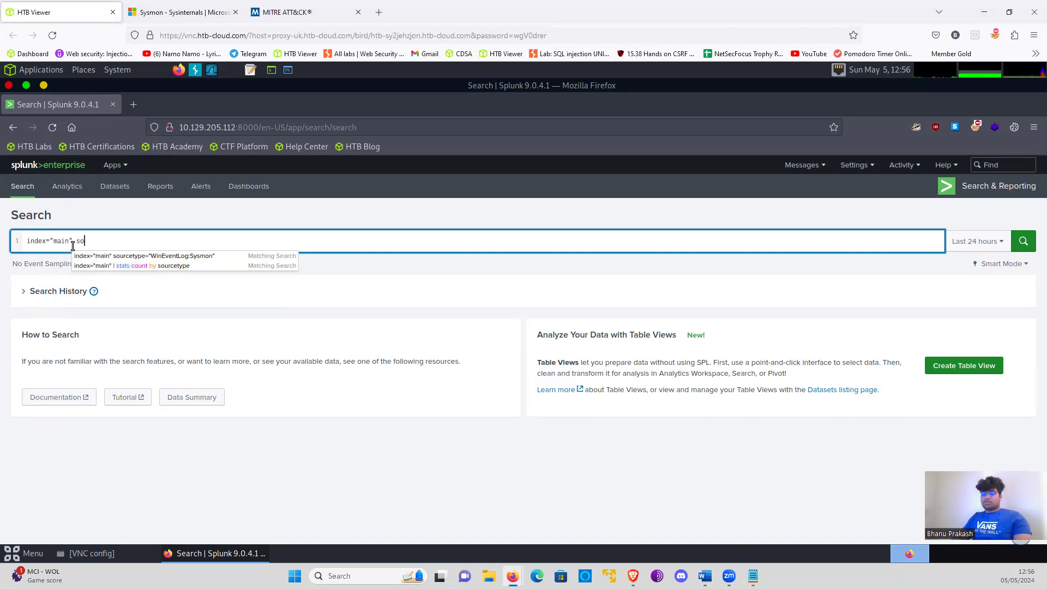
type("rcetype")
- Add an empty sourcetype="" filter after the index term of the query
key("BackSpace")
key("BackSpace")
key("BackSpace")
key("BackSpace")
key("BackSpace")
key("BackSpace")
key("BackSpace")
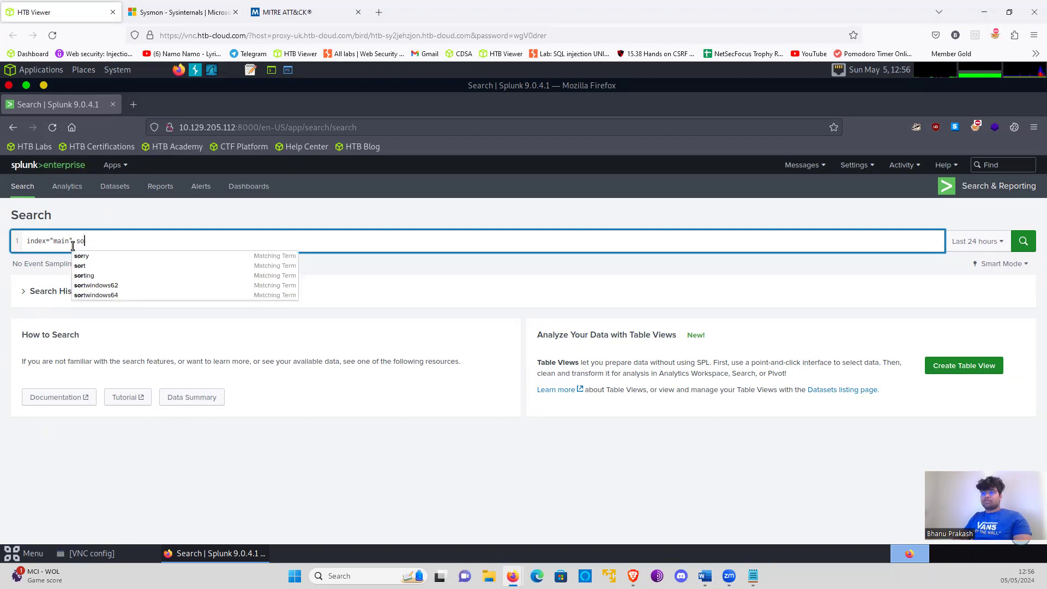
type("urce")
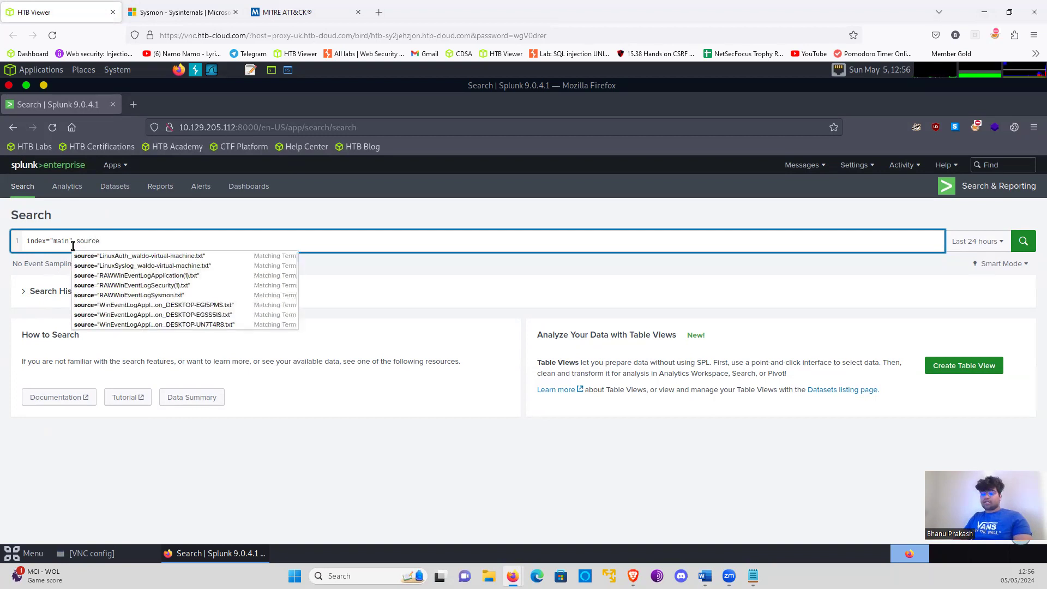
type("type=\"\"")
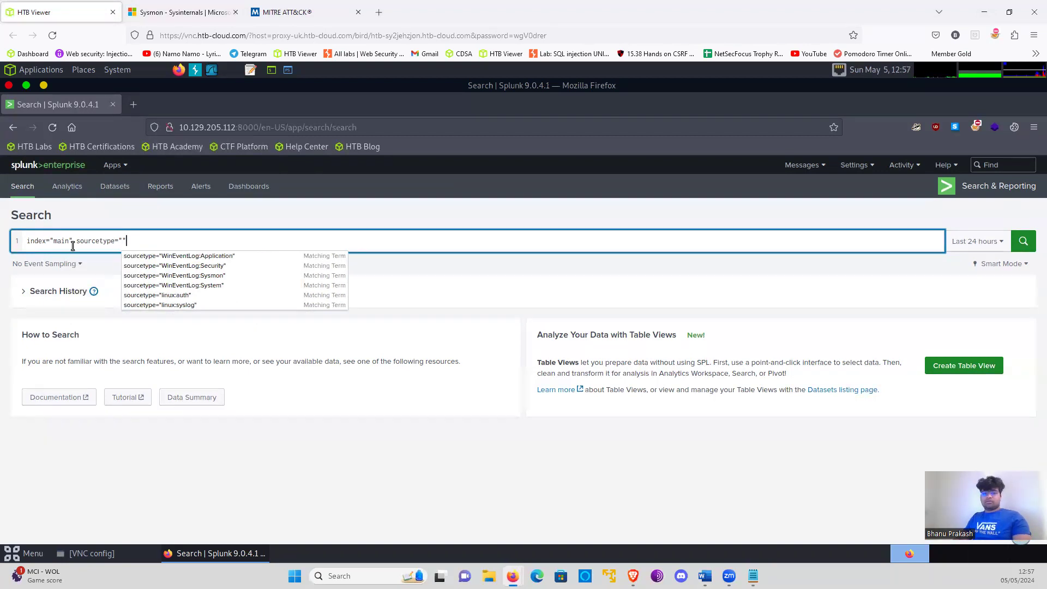
- Fill in the sourcetype filter with the suggested value wineventlog:sysmon
key("Left")
type("Wibn")
key("BackSpace")
key("BackSpace")
key("Down")
key("Down")
key("Down")
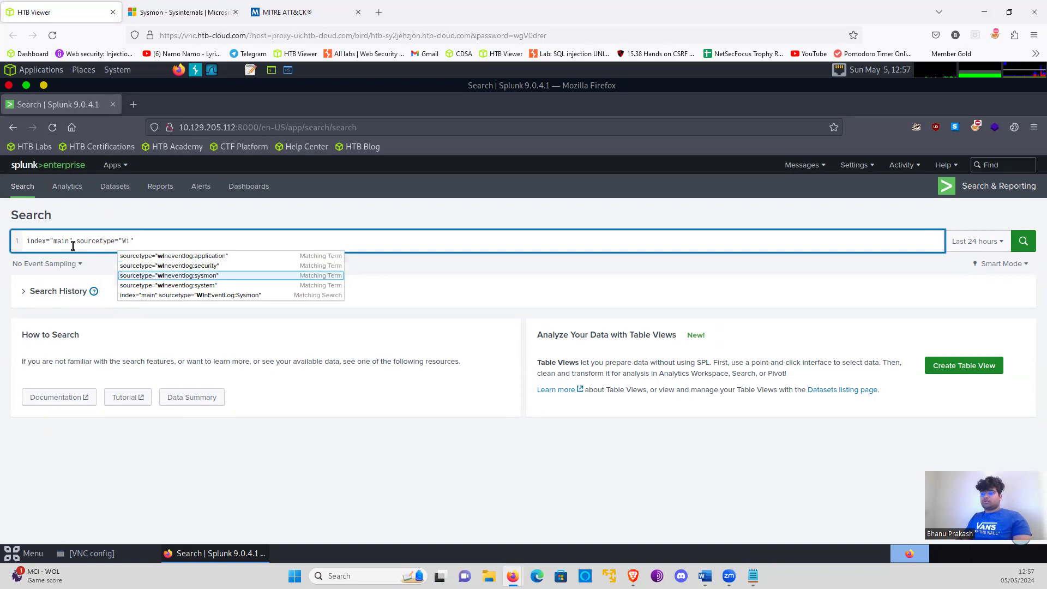
key("Return")
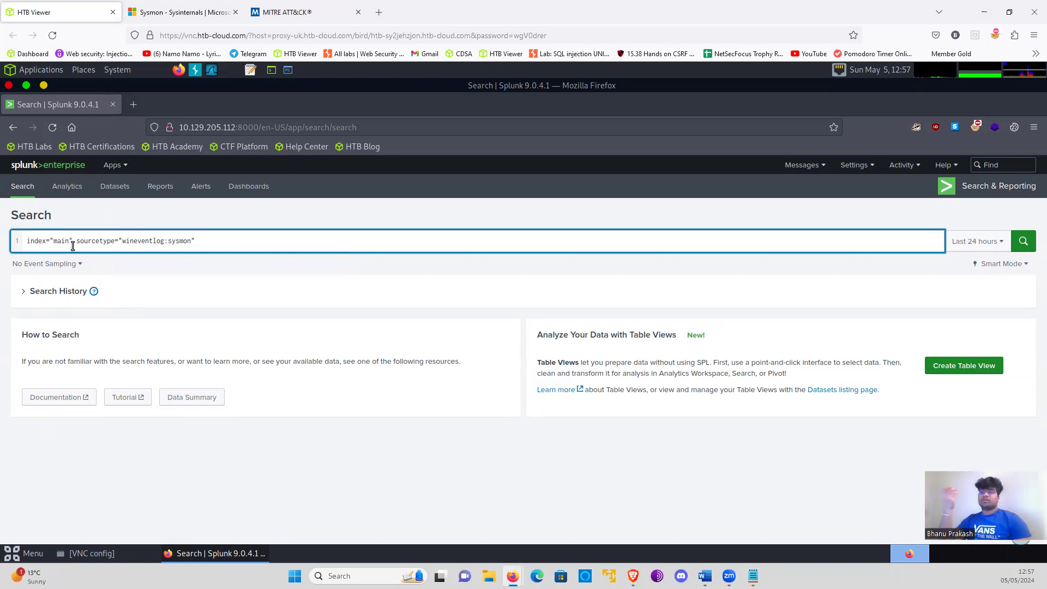
- Look up the process creation event ID in the Sysmon documentation and return to the Splunk search
left_click(184, 12)
scroll(552, 252, "up", 4)
scroll(551, 249, "up", 15)
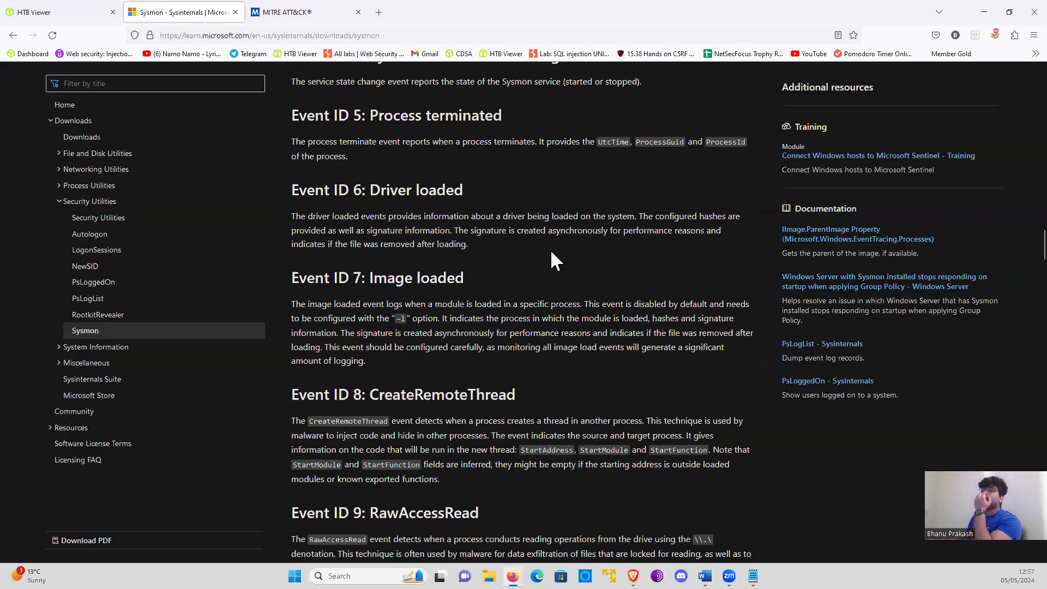
left_click_drag(355, 281, 558, 272)
left_click(548, 270)
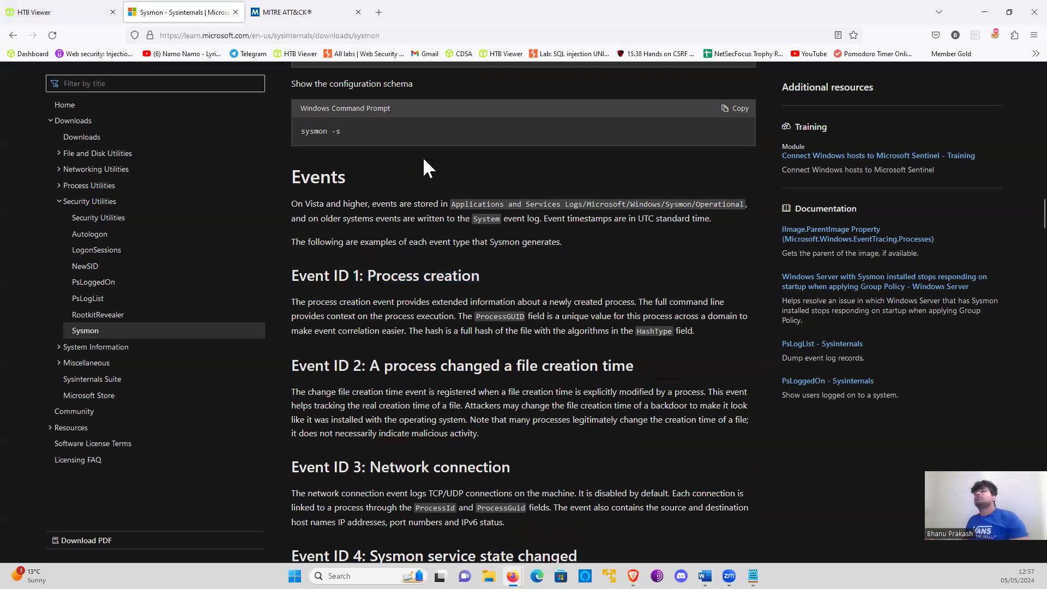
left_click(98, 12)
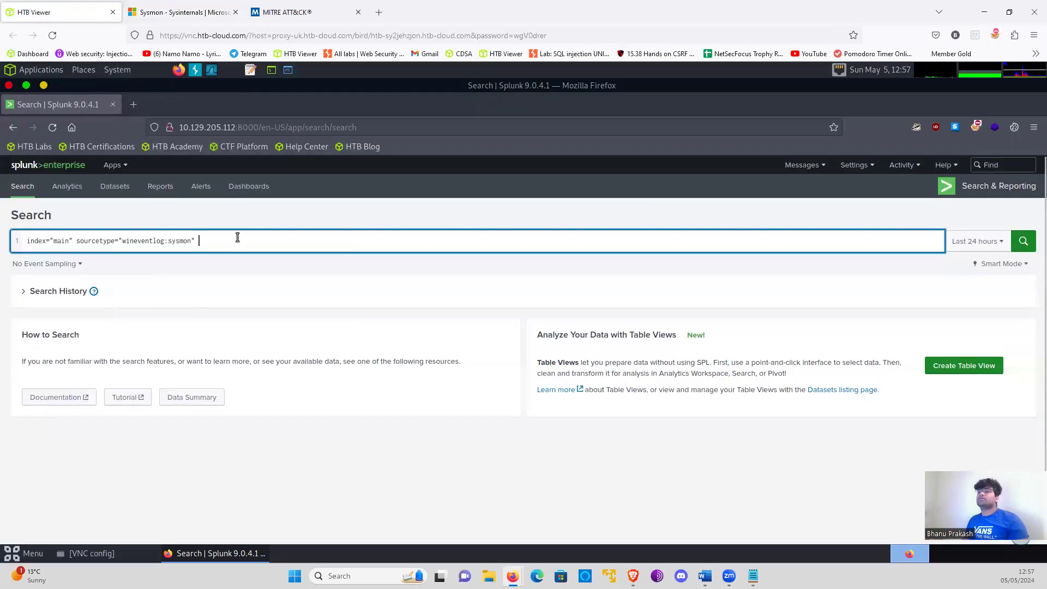
- Add EventCode=1 to the query, followed by the wildcard condition Image=*
type("Eventcode=")
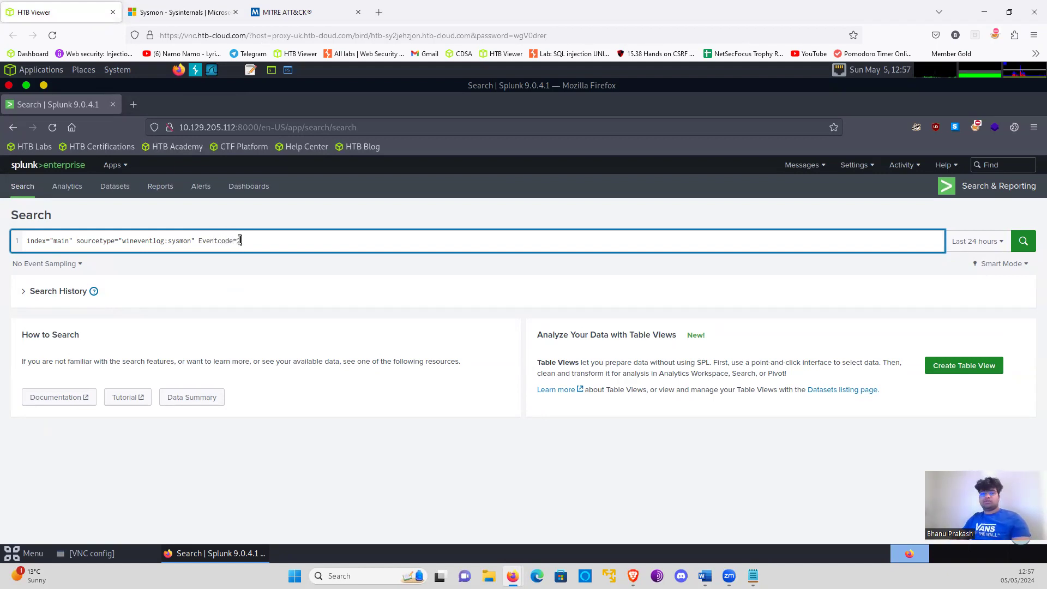
key("BackSpace")
key("BackSpace")
type("Code=")
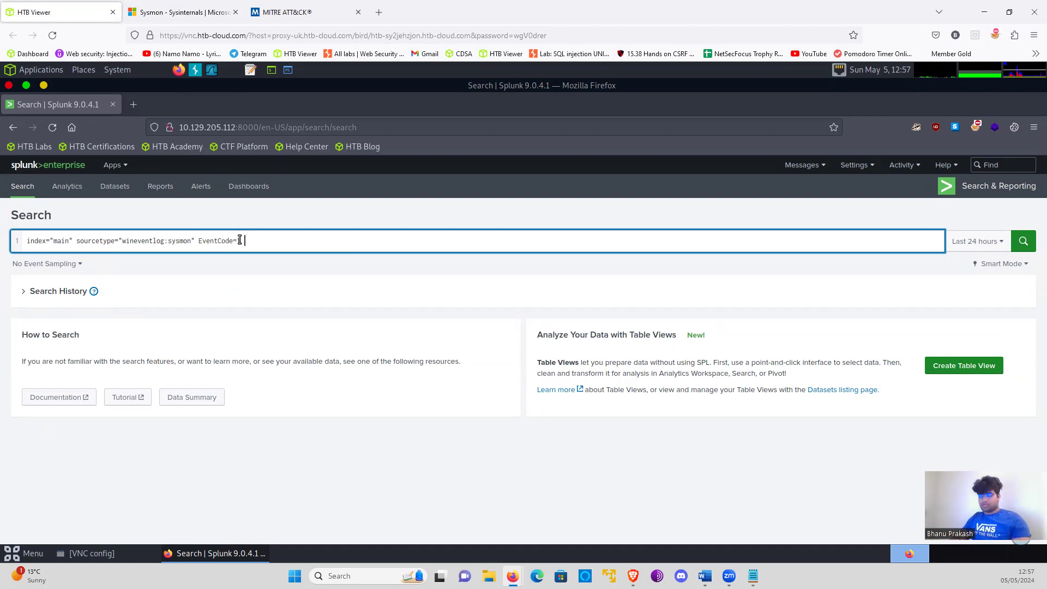
type("1 Image=")
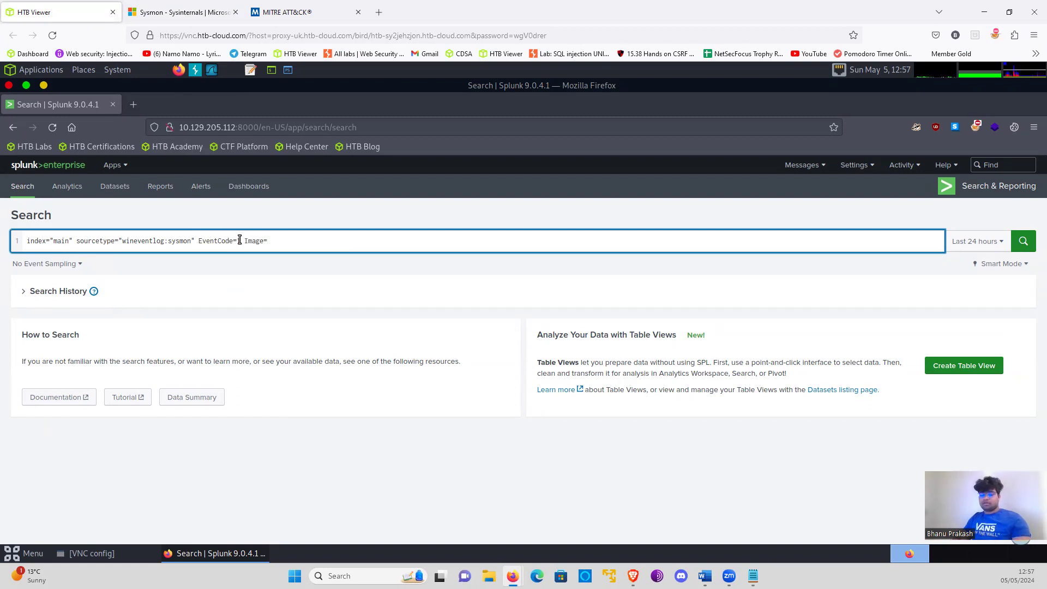
type("*")
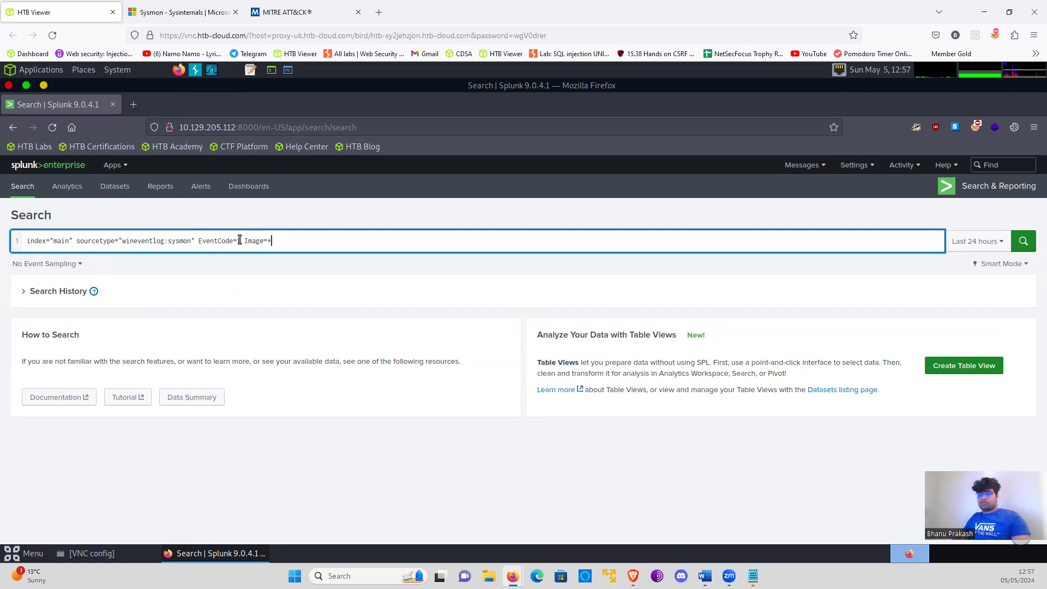
key("shift+Return")
key("shift+Return")
type("|")
key("BackSpace")
key("BackSpace")
key("BackSpace")
key("BackSpace")
key("BackSpace")
key("BackSpace")
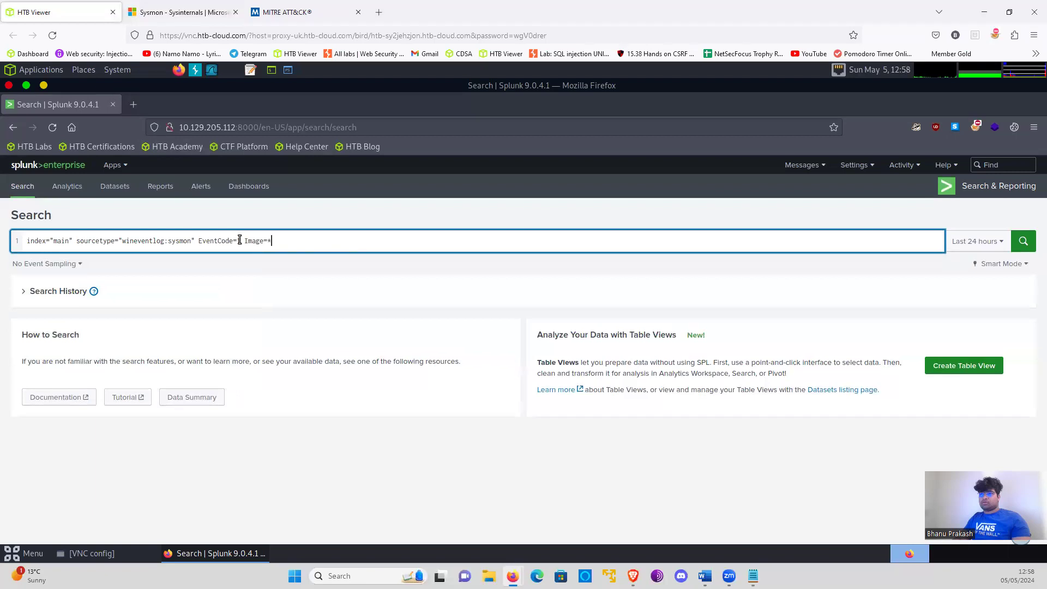
- Extend the Image condition to read Image=*\\ipconfig.exe
type("*\\\\")
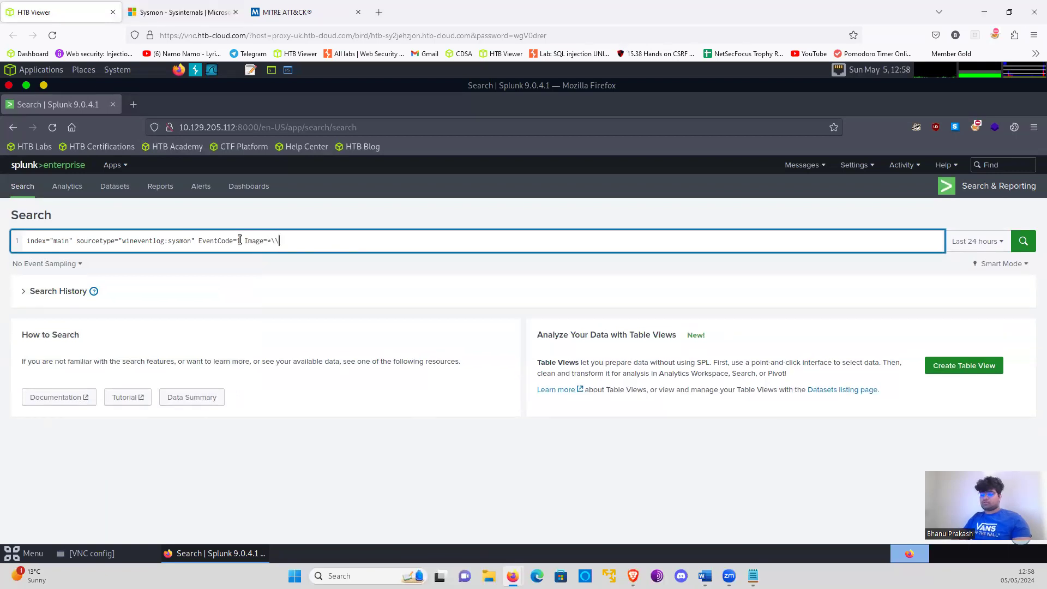
type("ipconfig.exe")
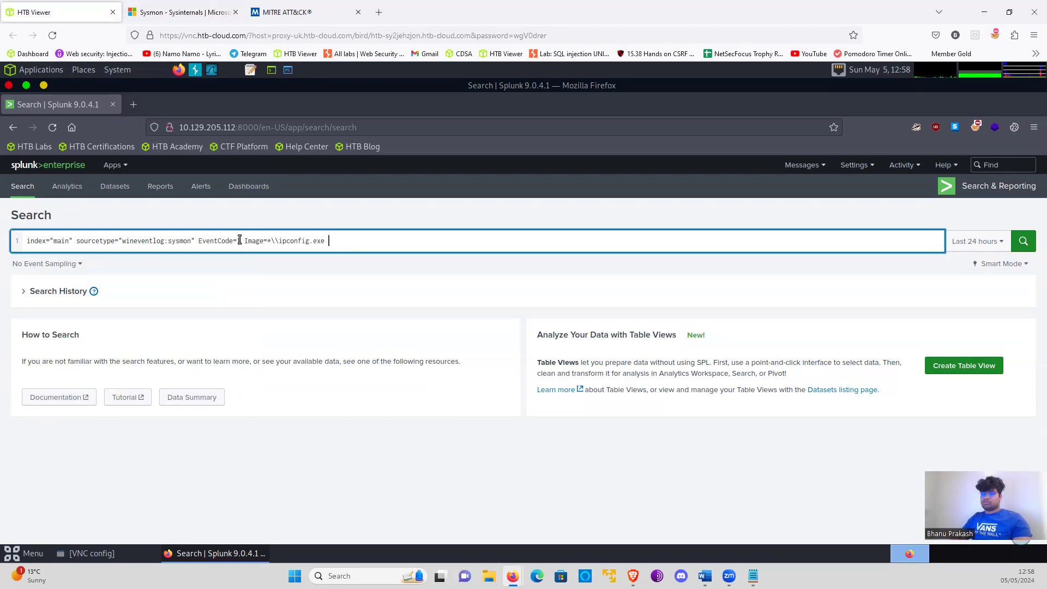
type(" OR")
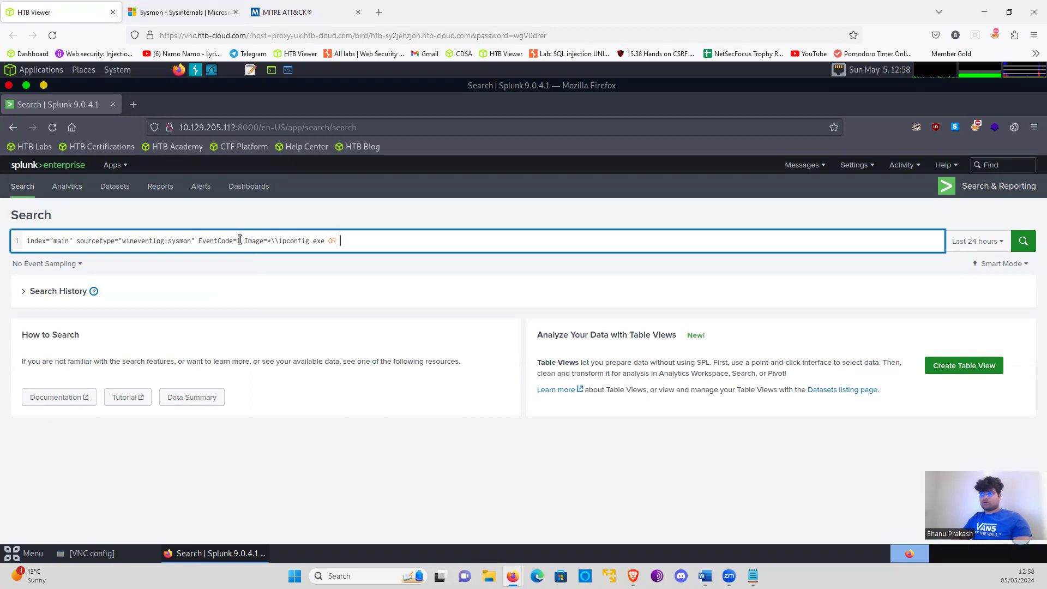
type(" Image=*\\")
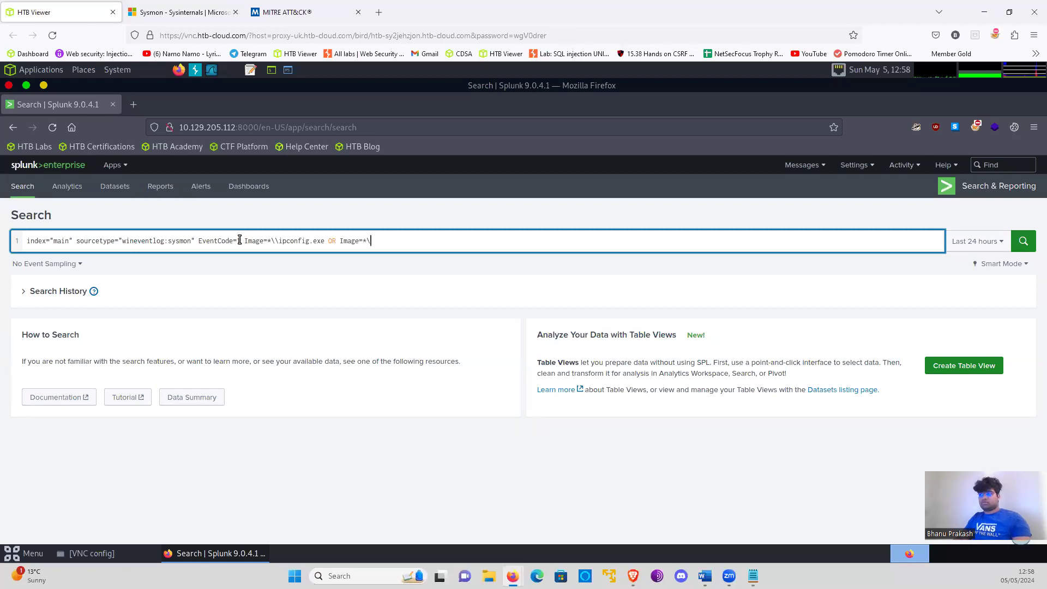
type("\\")
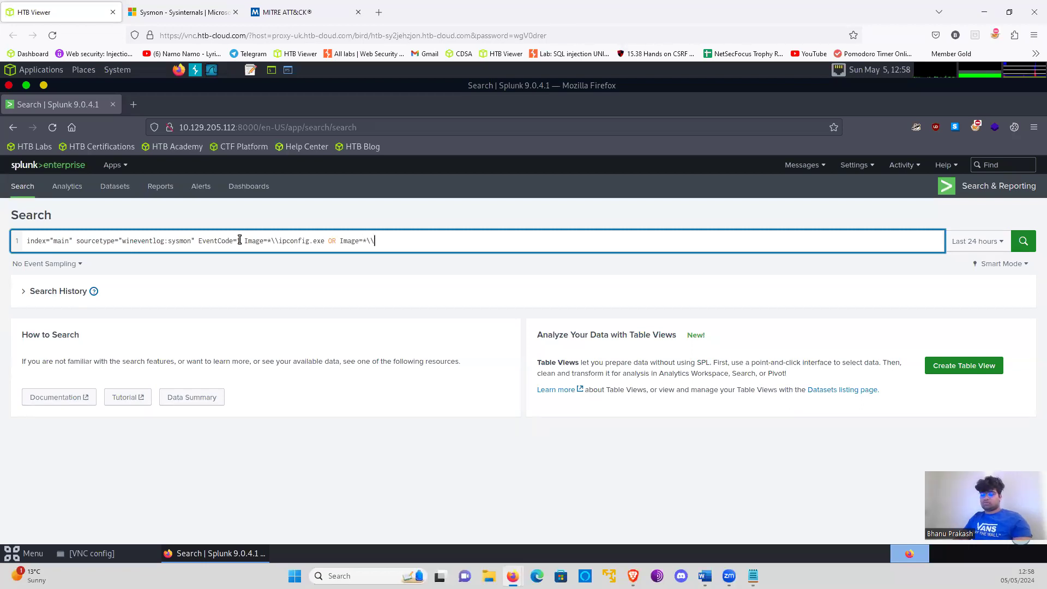
type("whoami.exe")
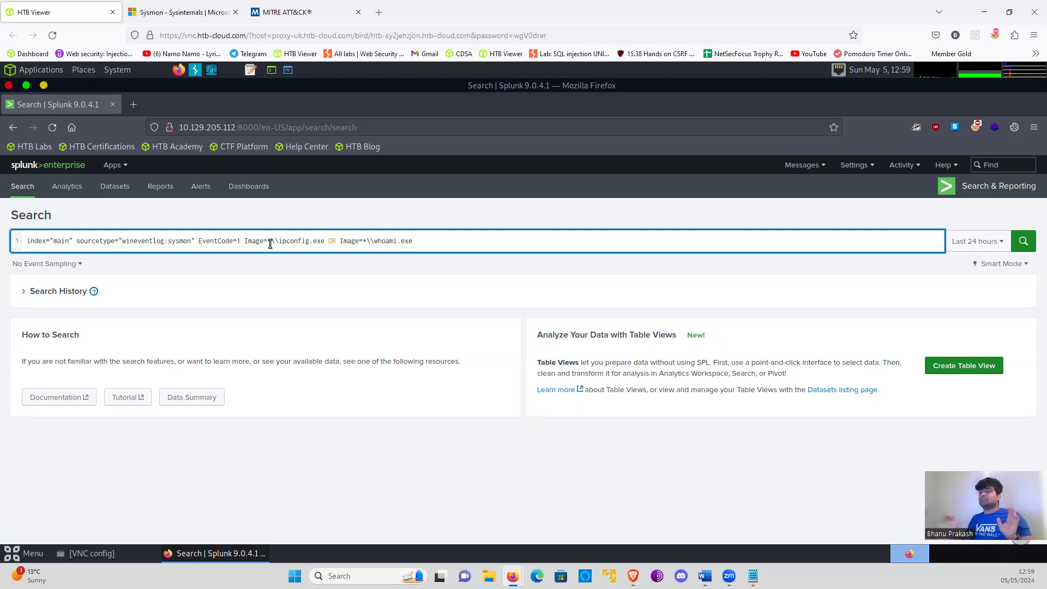
- Append the alternative condition OR Image=*\\net.exe to the end of the query
left_click(470, 246)
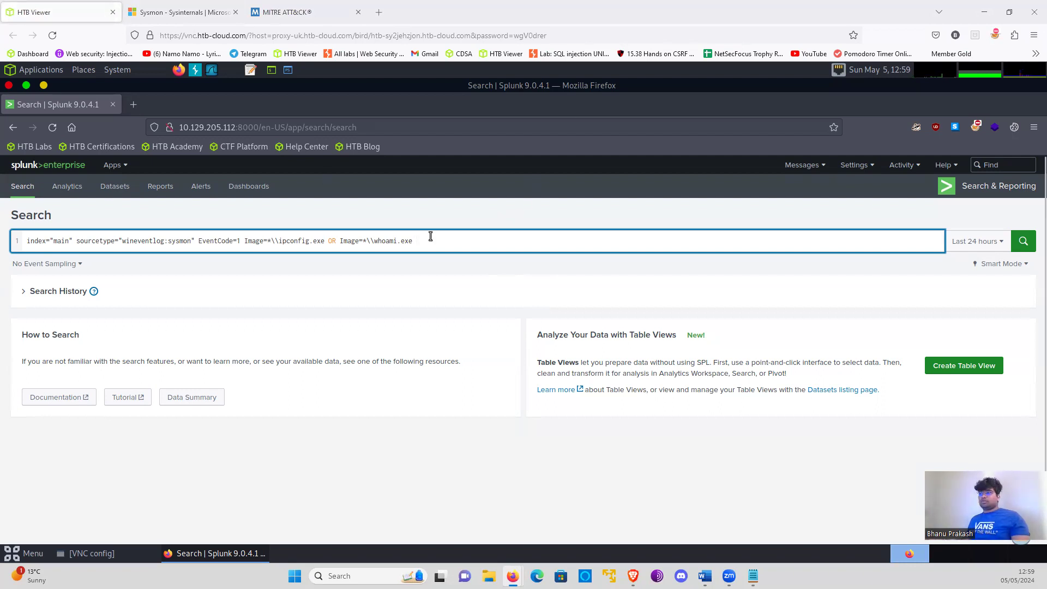
type("OR")
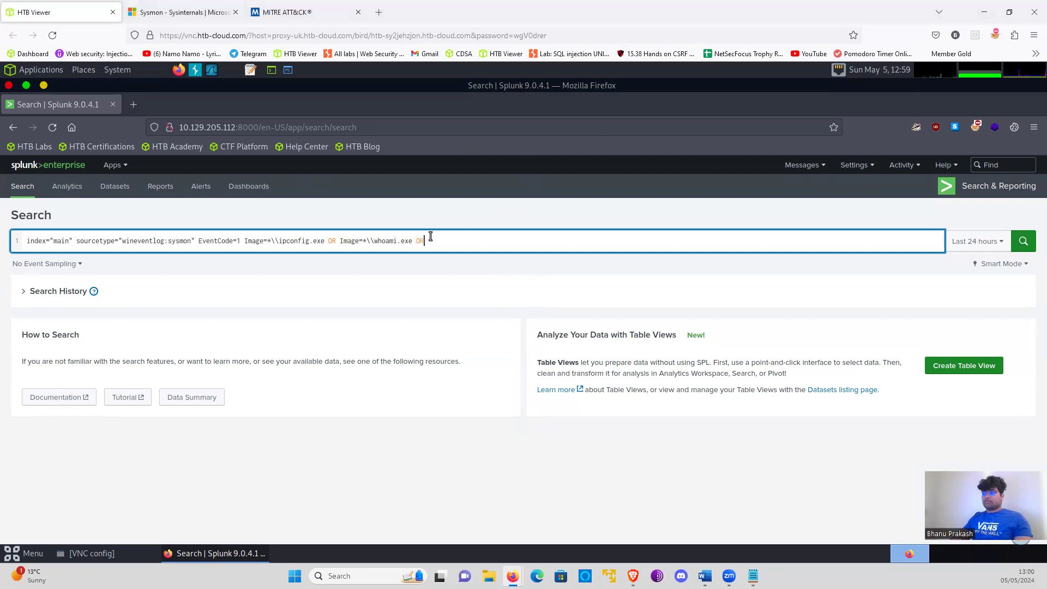
type(" Imag3e=")
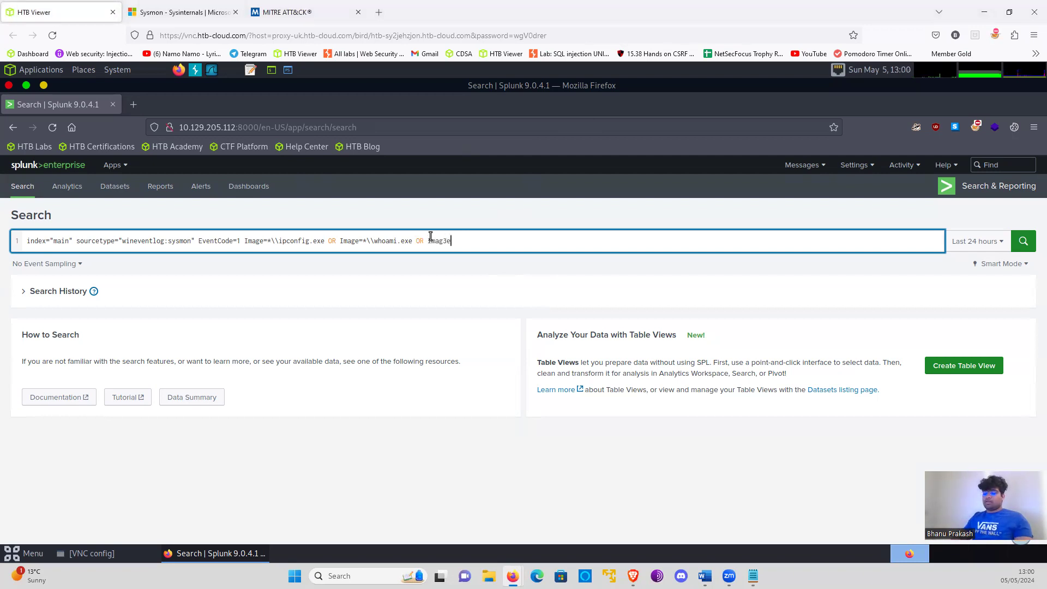
key("BackSpace")
key("BackSpace")
key("BackSpace")
type("e")
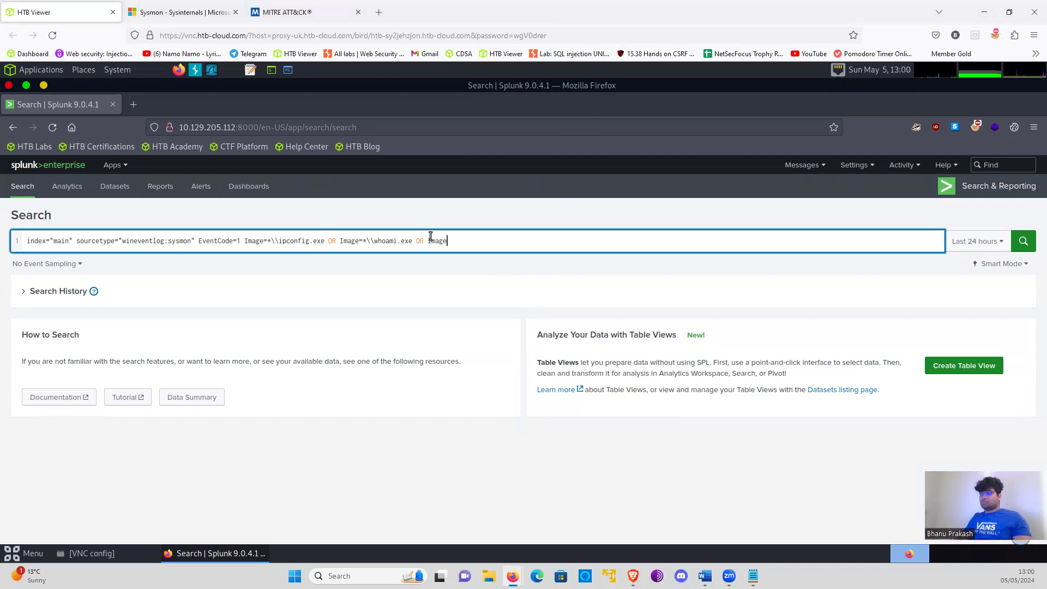
type("=\"\"")
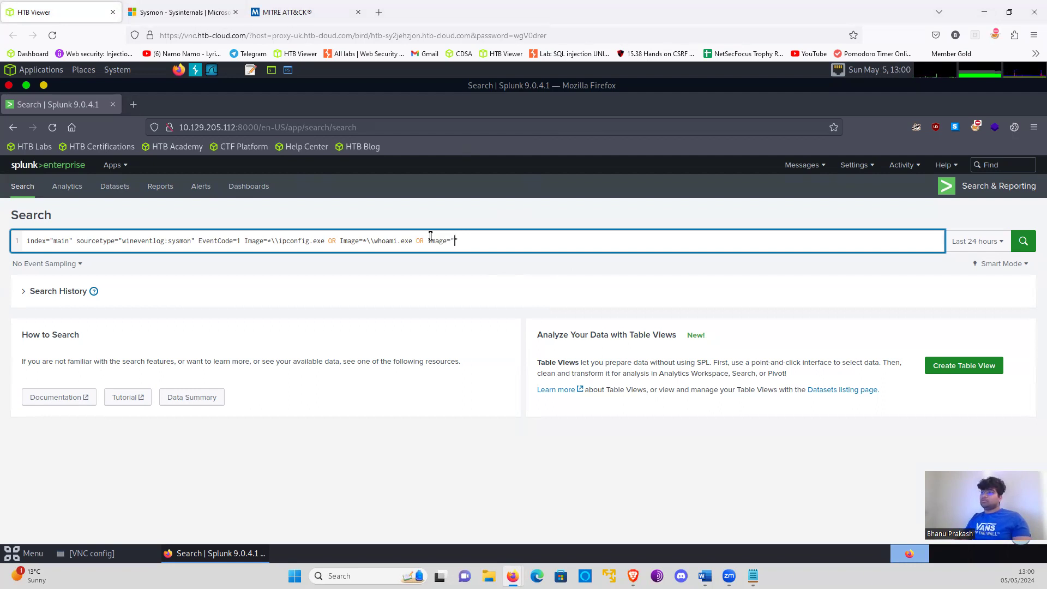
key("BackSpace")
key("BackSpace")
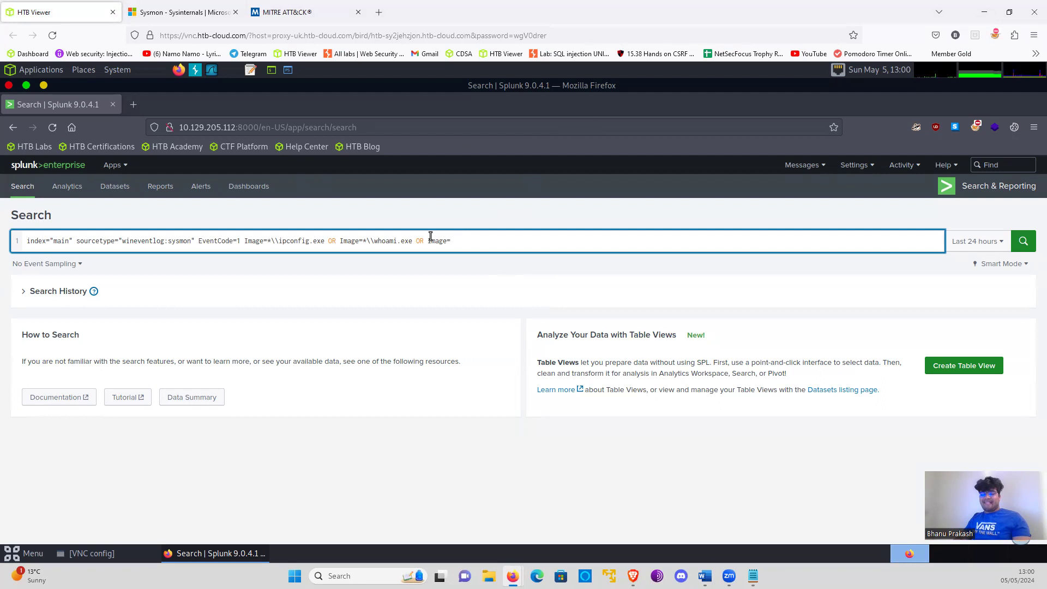
type("*\\\\")
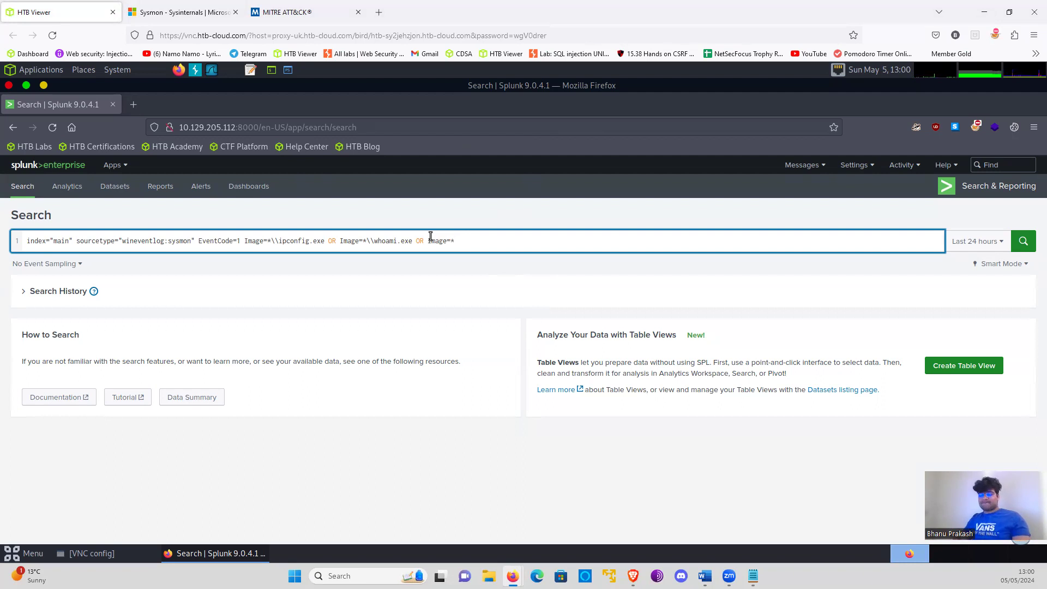
type("net.exe")
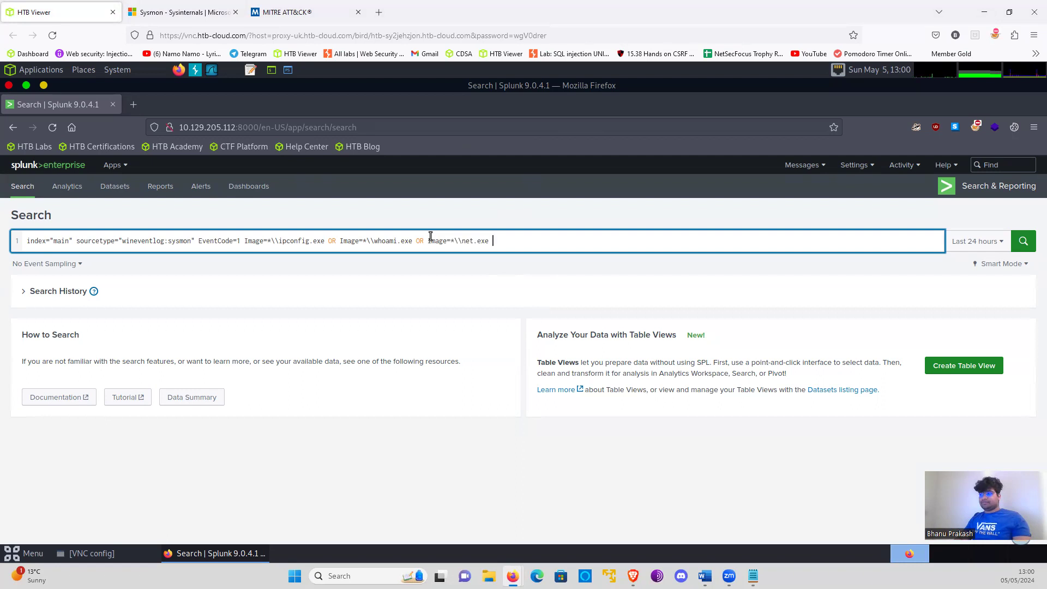
type(" OR")
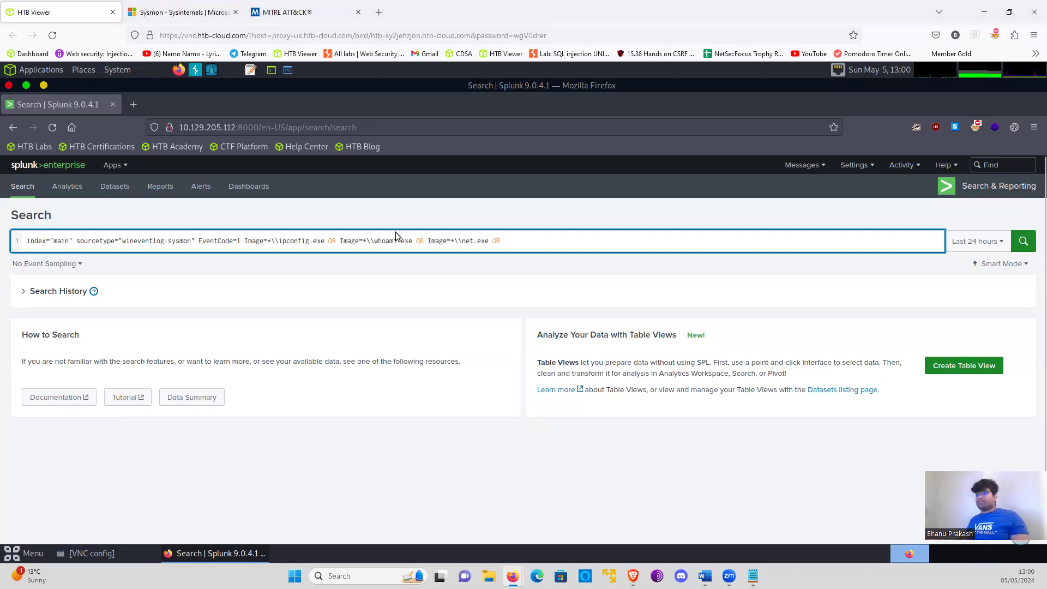
- Reuse the net.exe condition to add OR Image=*\\hostname.exe, followed by another copy of the net.exe condition
left_click_drag(429, 240, 489, 240)
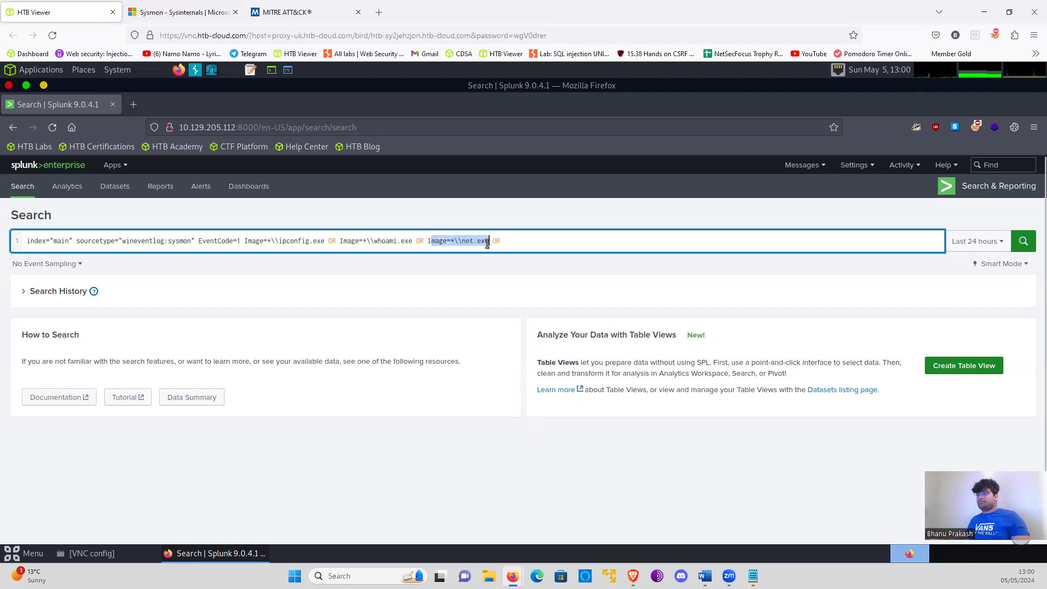
key("ctrl+c")
left_click(564, 240)
key("ctrl+v")
double_click(541, 240)
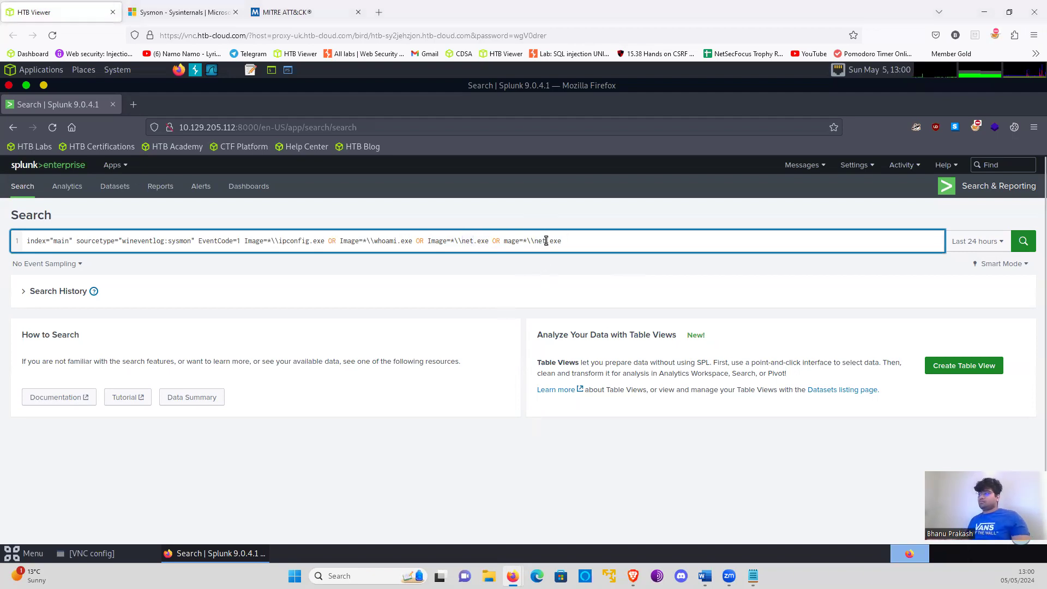
type("hostname")
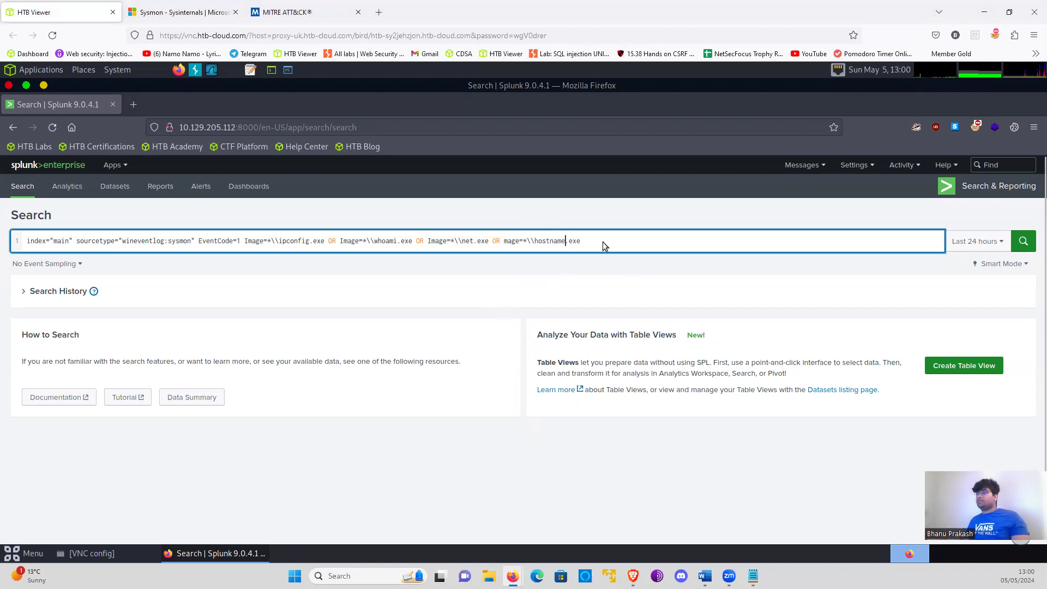
key("ctrl+v")
left_click(506, 242)
type("I")
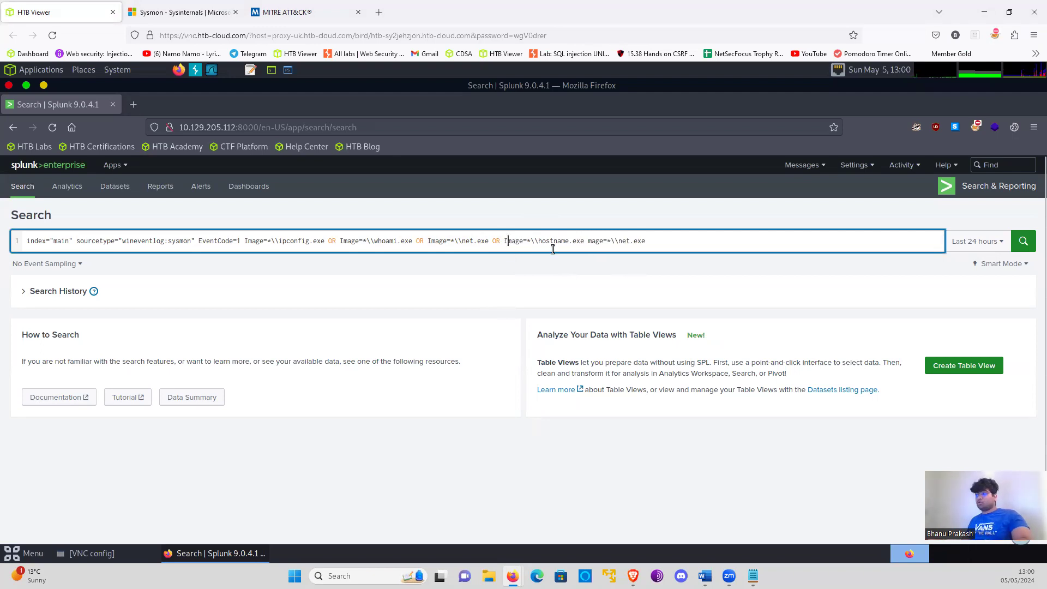
- Correct the trailing copied condition so that it reads Image=*\\tasklist.exe
left_click(589, 239)
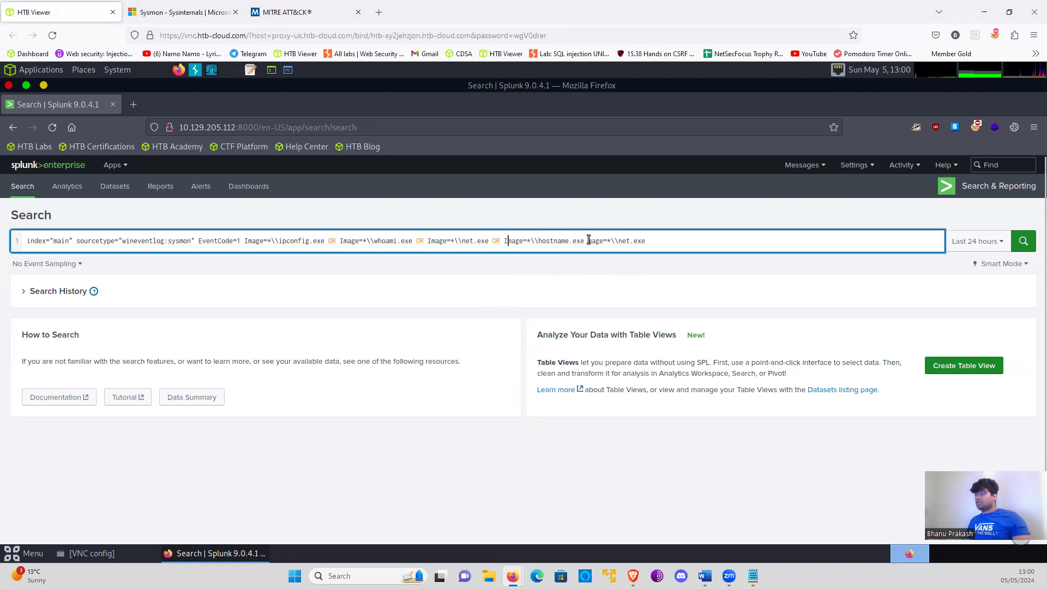
type("I")
left_click(659, 240)
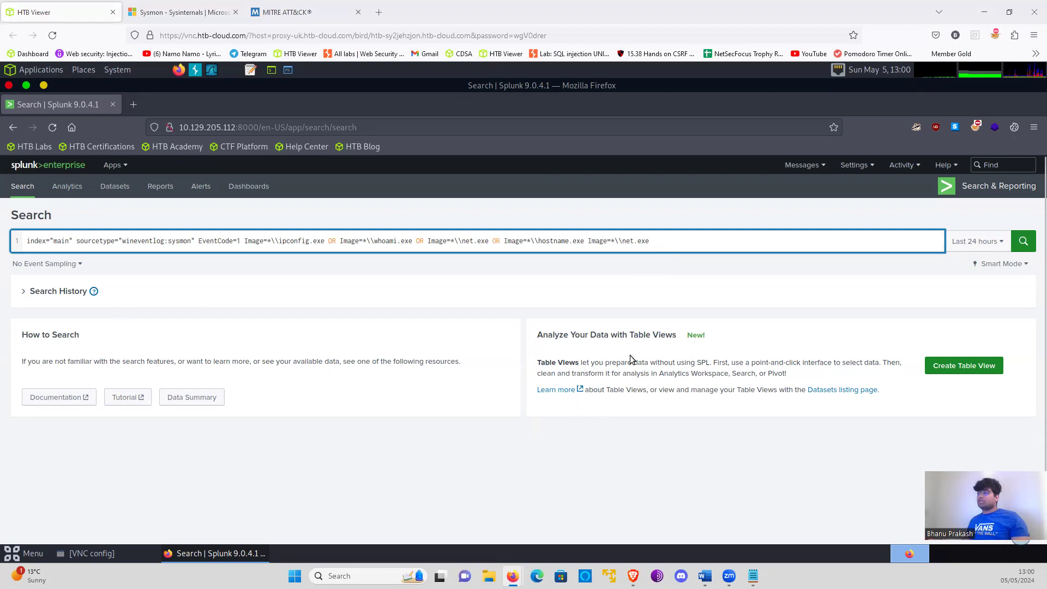
double_click(630, 241)
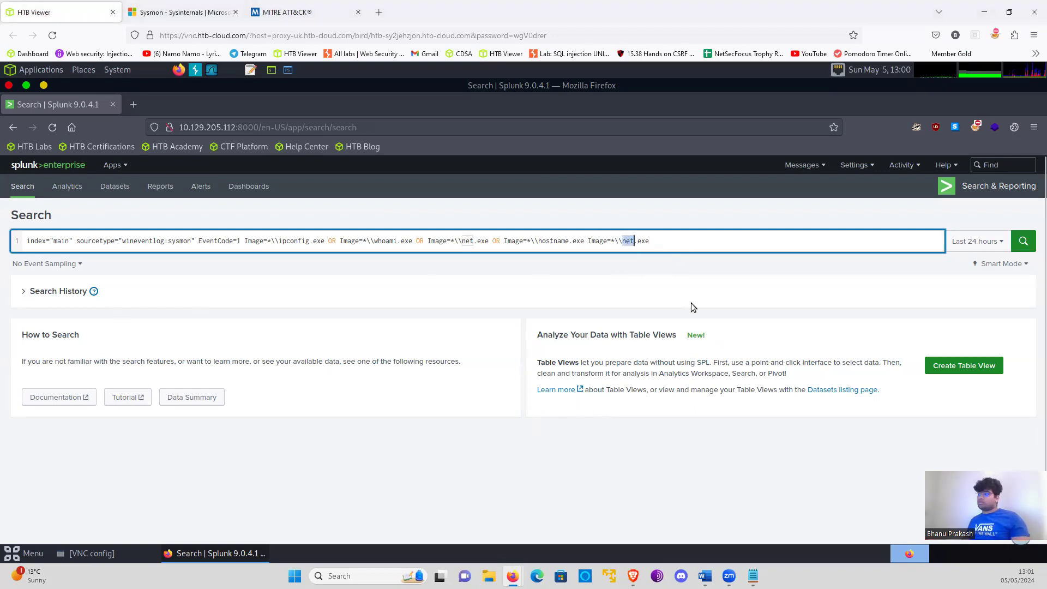
type("tasklist")
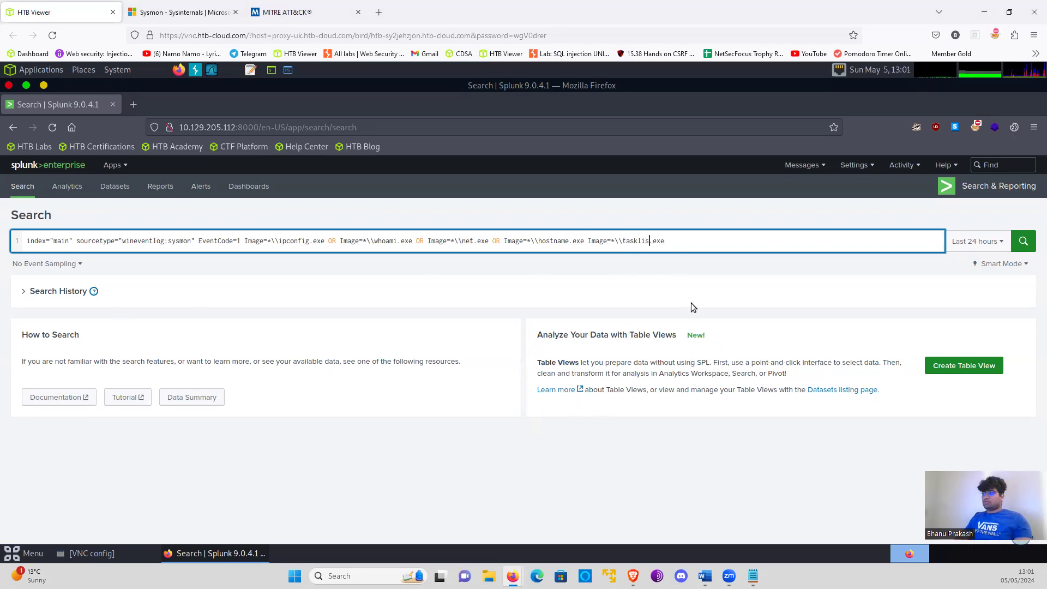
key("Right")
key("Right")
key("Right")
key("Right")
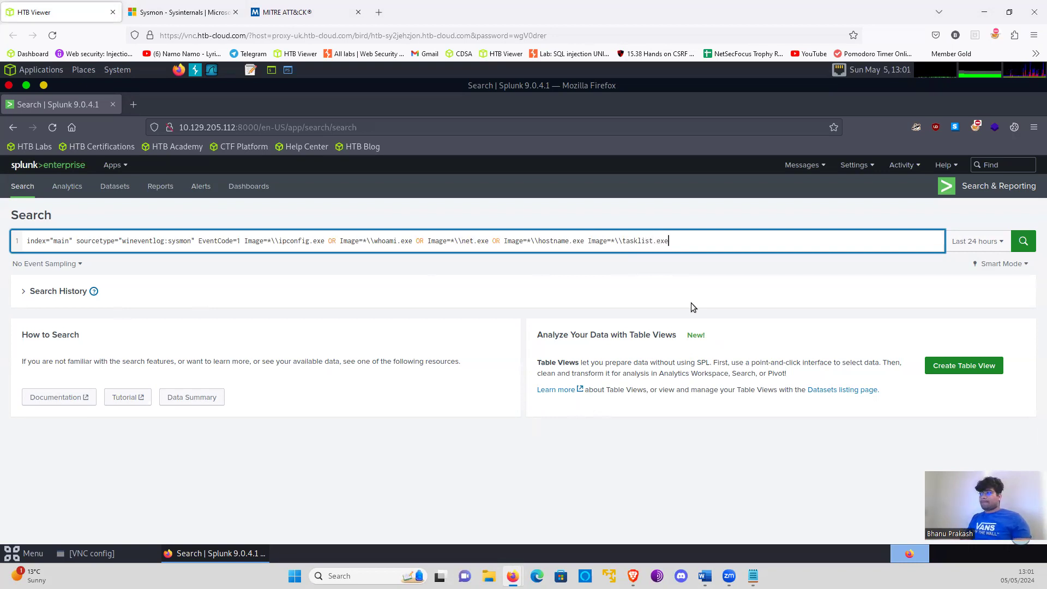
- Add a second query line that counts the events by image and command line: | stats count by Image, CommandLine
key("shift+Return")
type("| ")
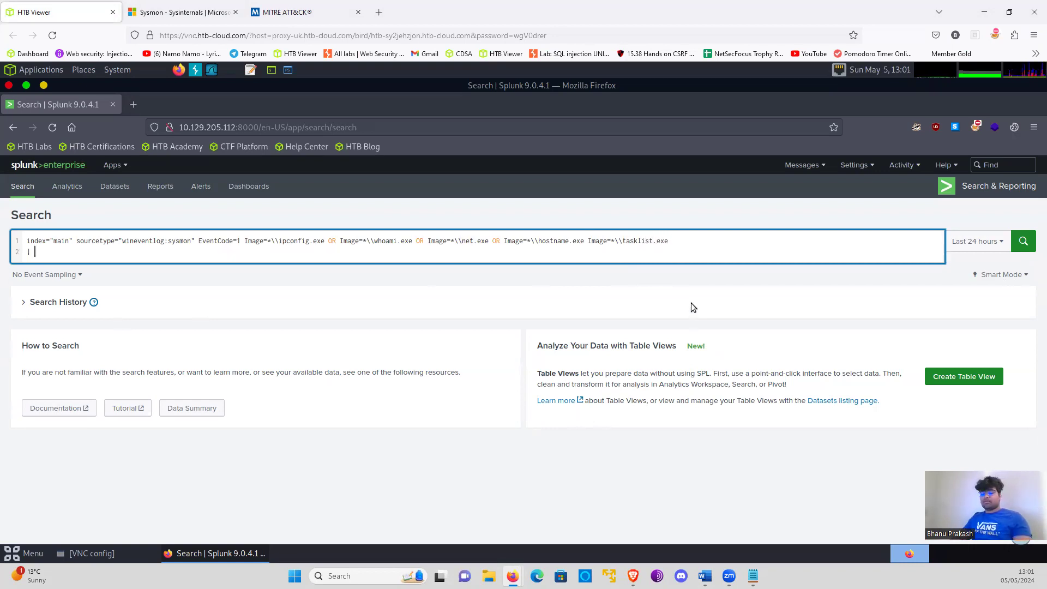
type("stats count by")
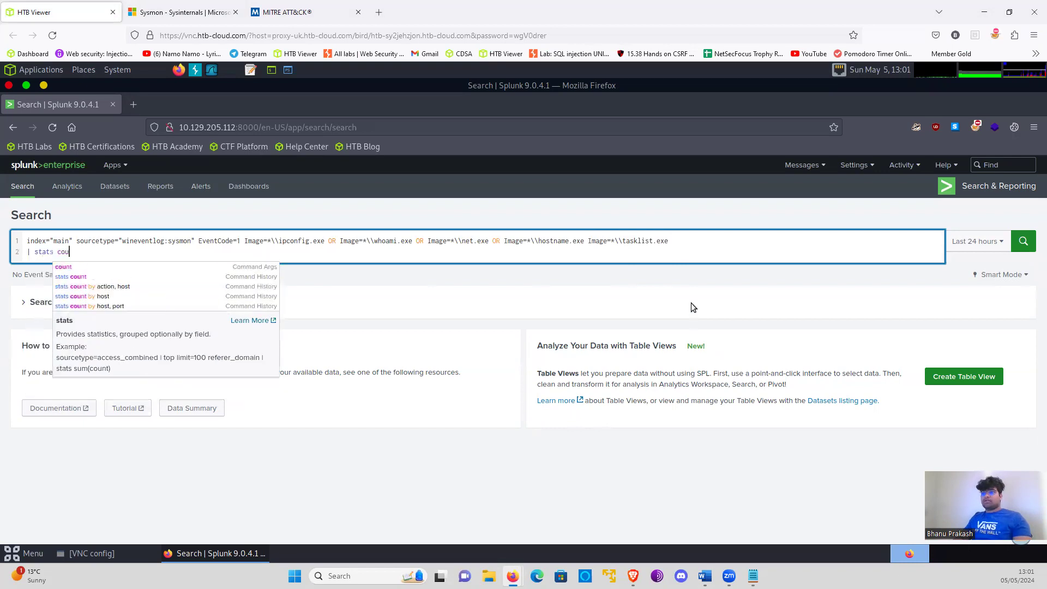
key("BackSpace")
key("BackSpace")
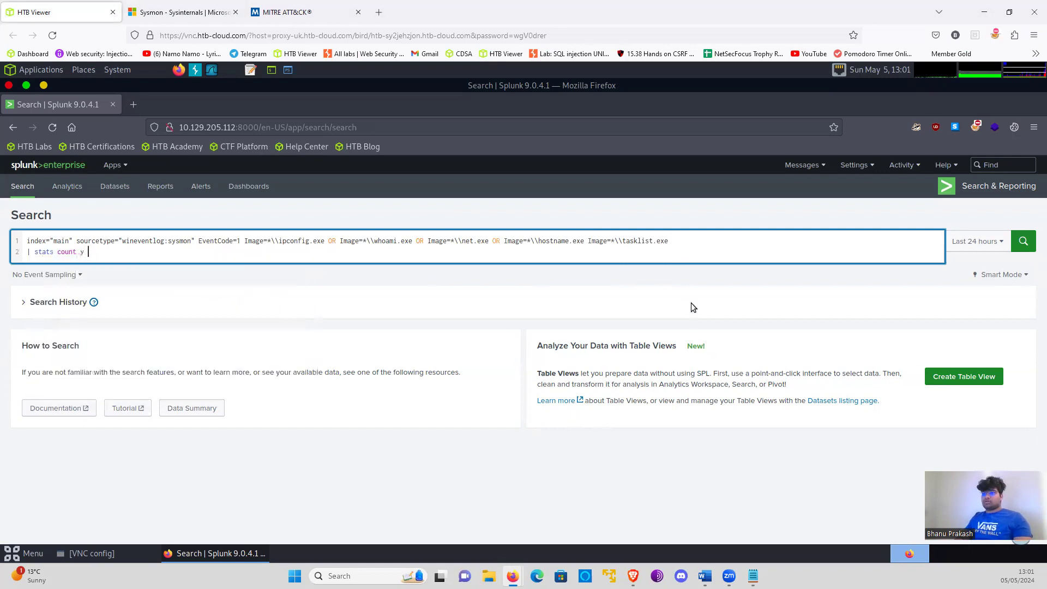
type("by I")
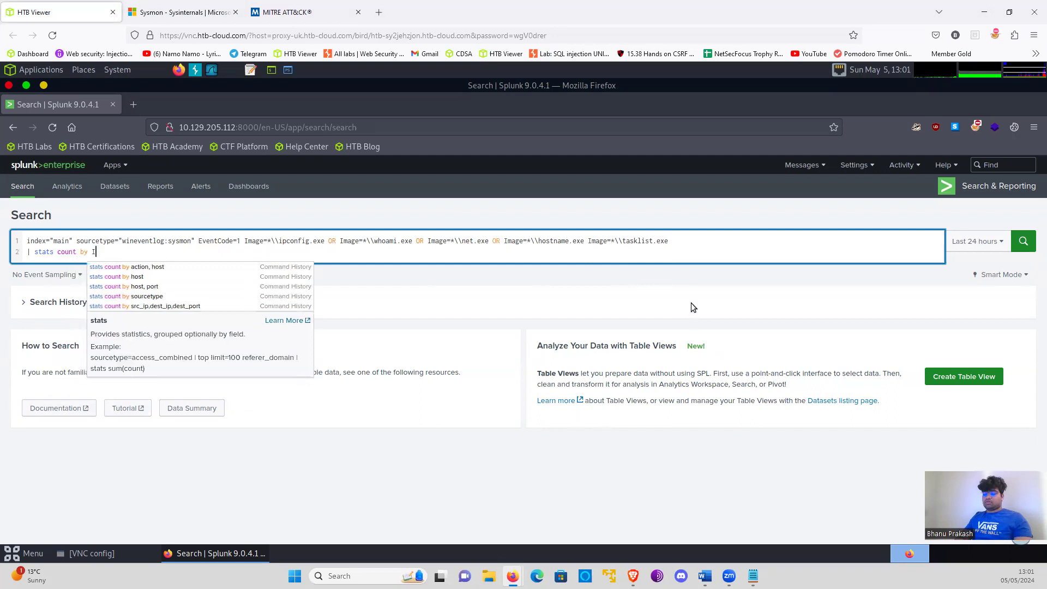
type("mage, C")
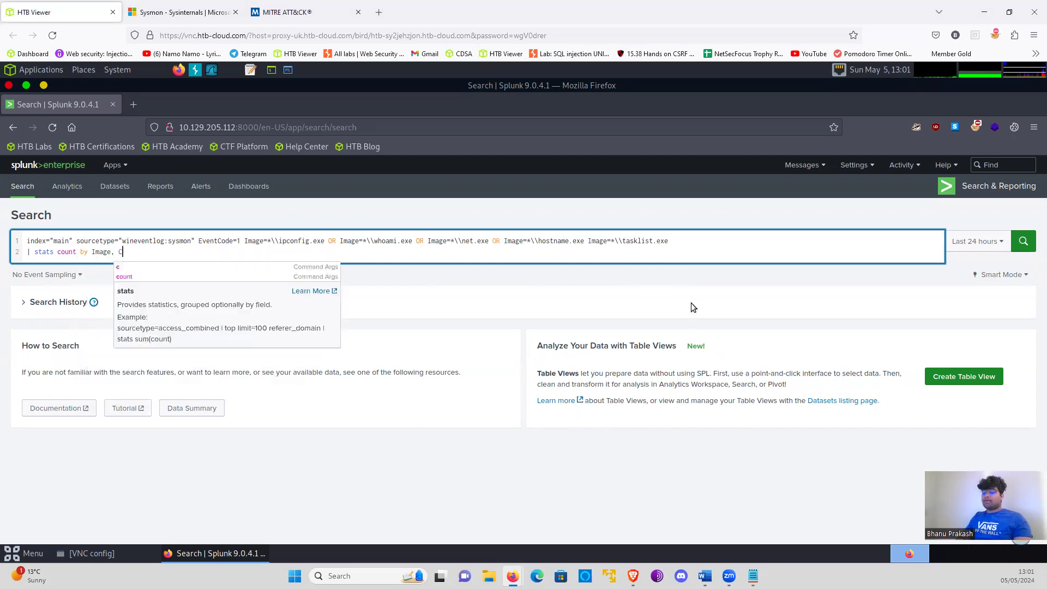
type("ommabndn")
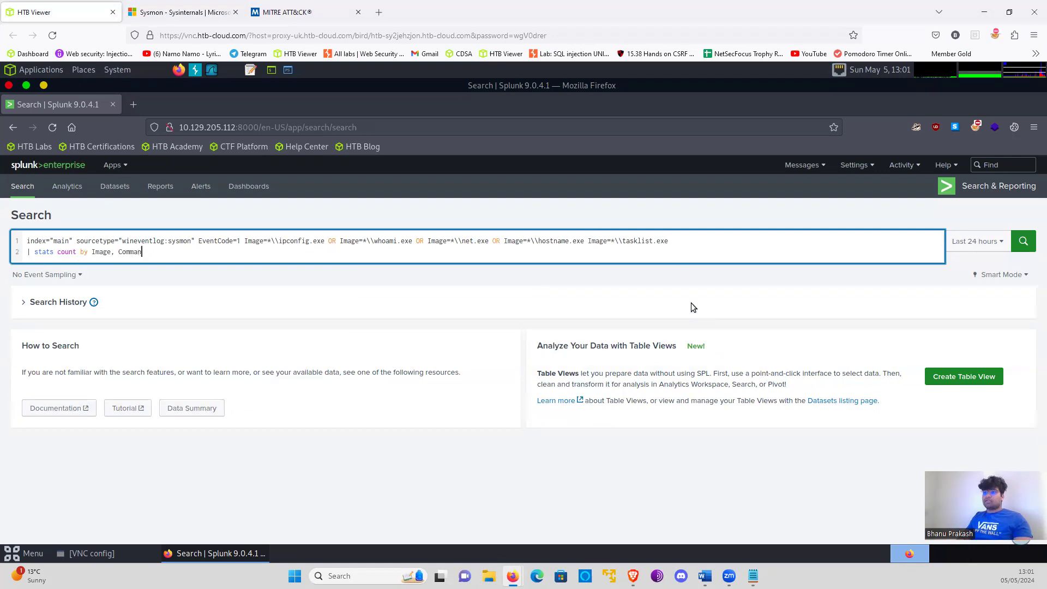
type("bdLibne")
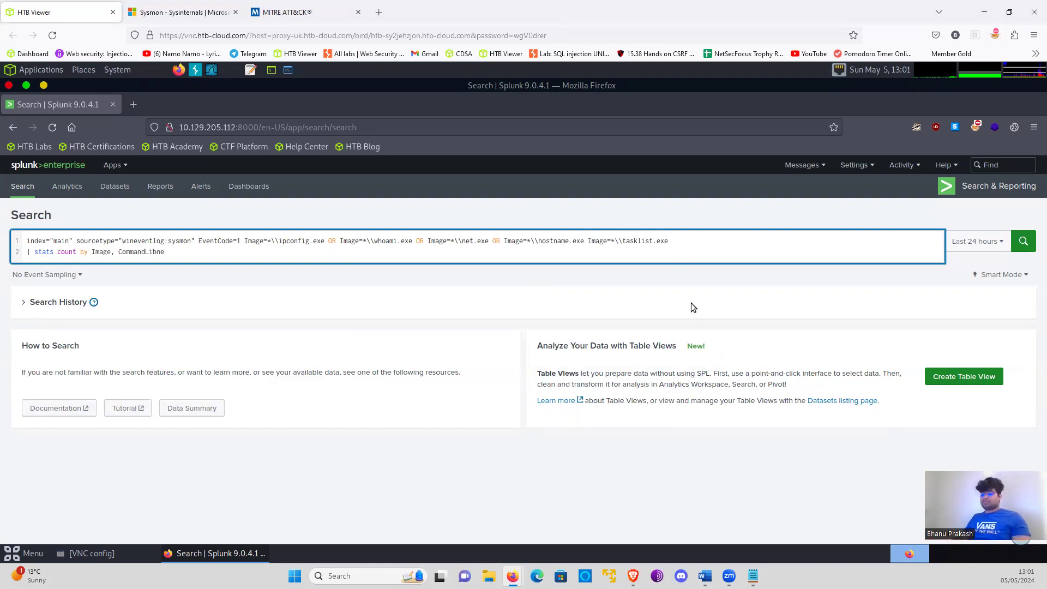
key("BackSpace")
key("BackSpace")
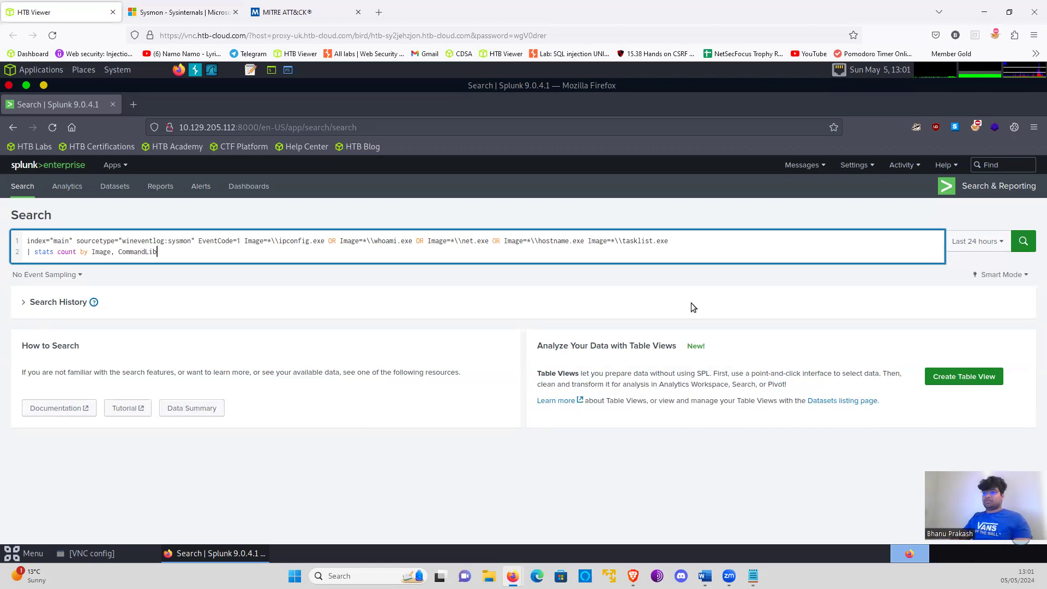
type("e")
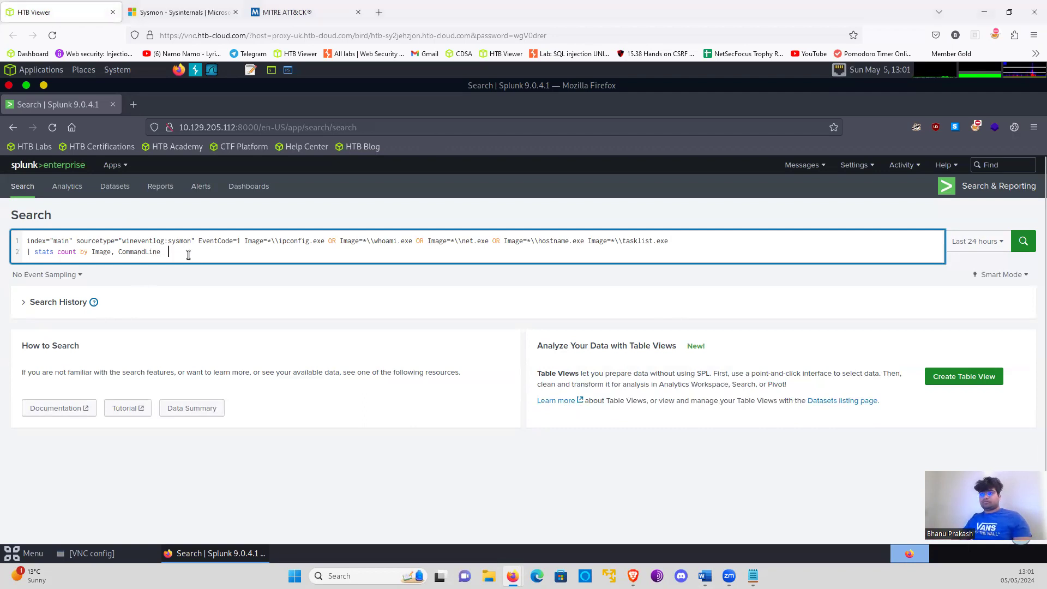
- Add a third query line that sorts the results by descending count: | sort -count
key("shift+Return")
type("| sort")
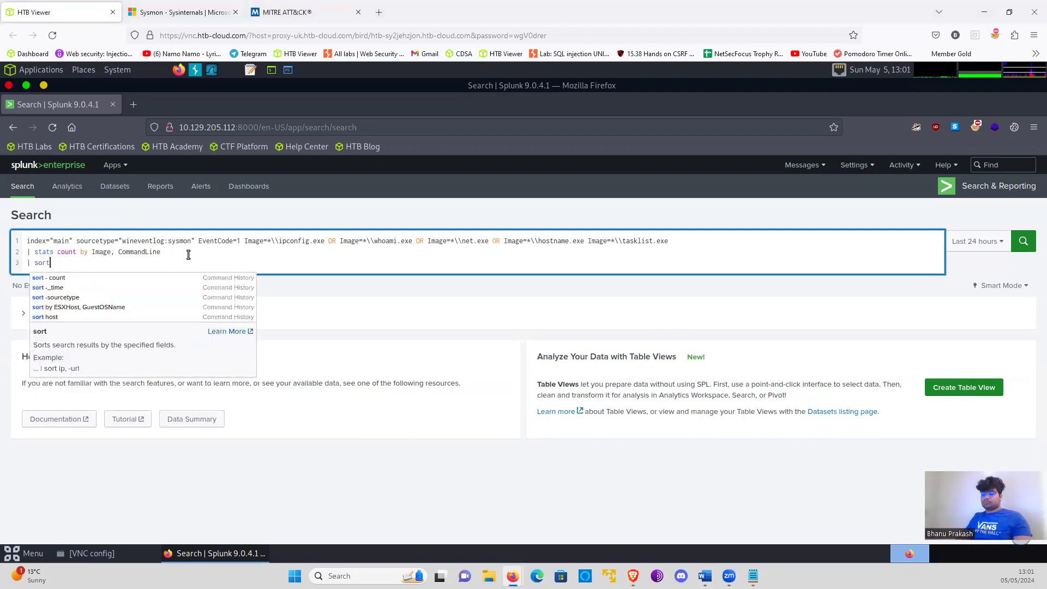
type(" 0count")
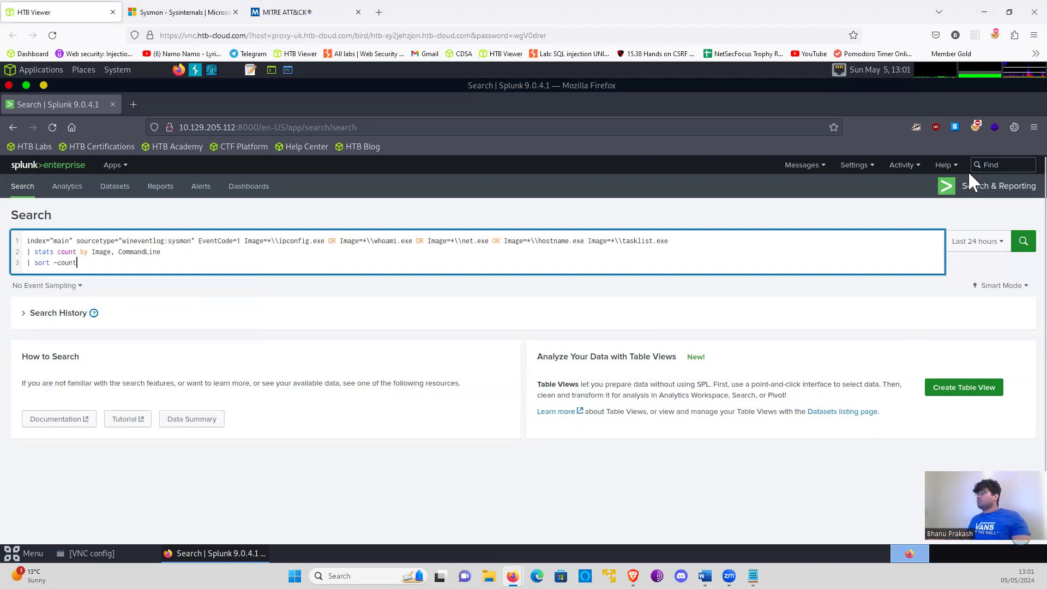
- Set the search time range to All time and run the search
left_click(977, 241)
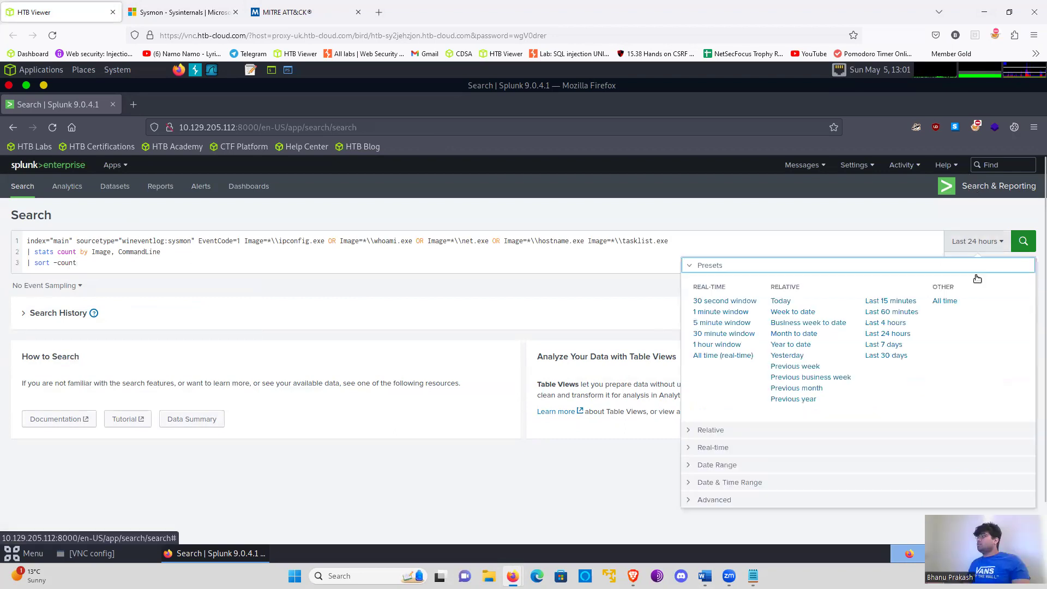
left_click(945, 300)
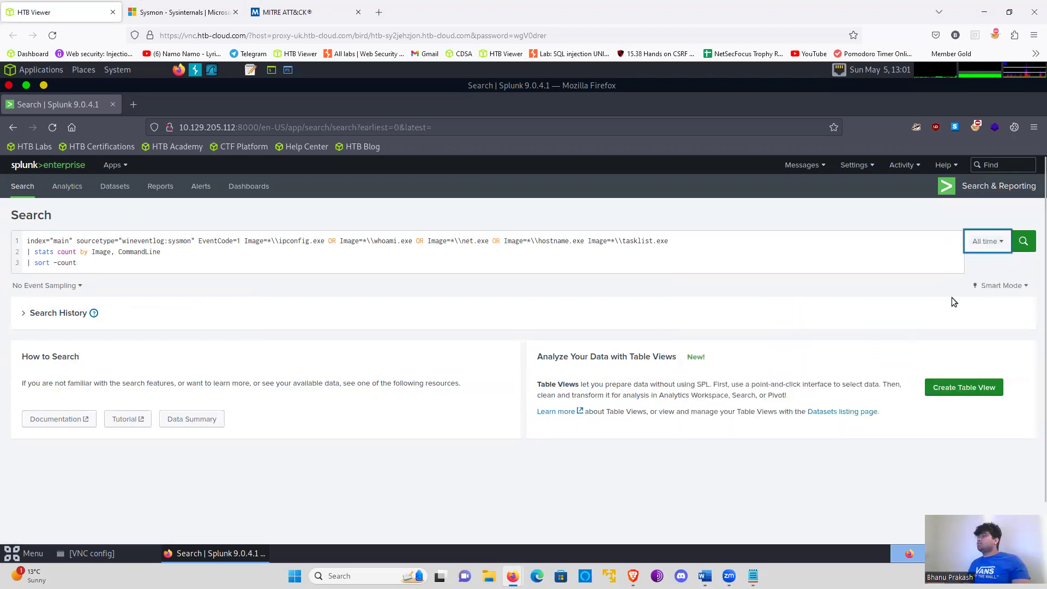
left_click(1024, 241)
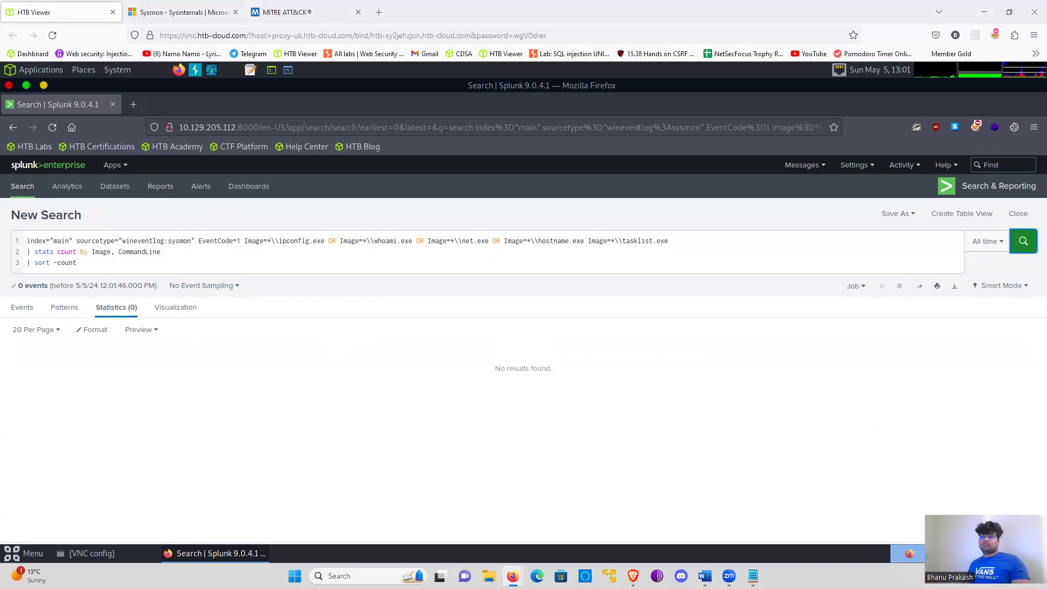
- Remove the space between Image and CommandLine in the stats line and rerun the search
left_click(118, 251)
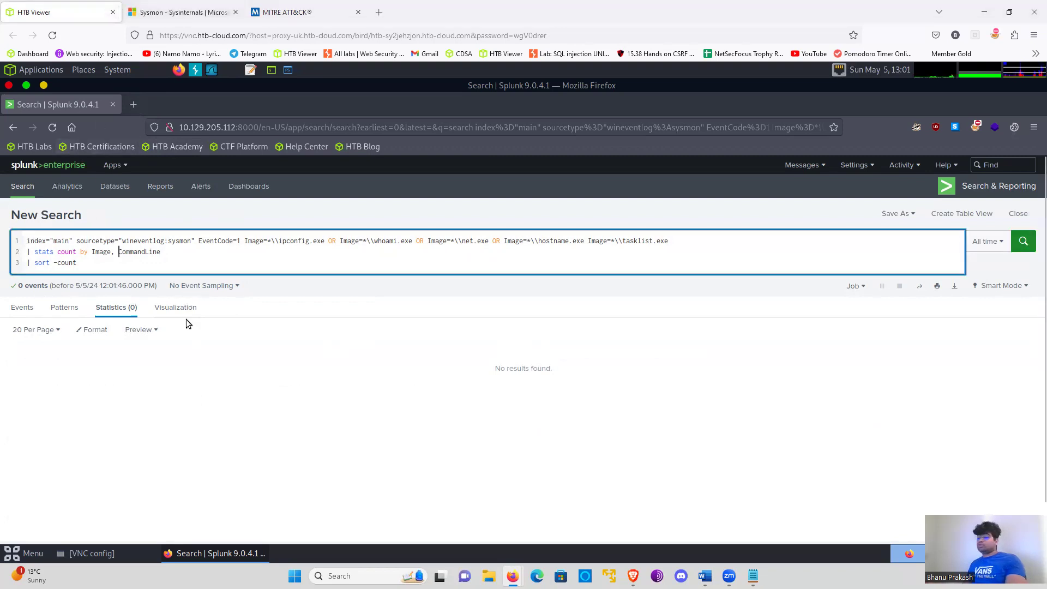
key("BackSpace")
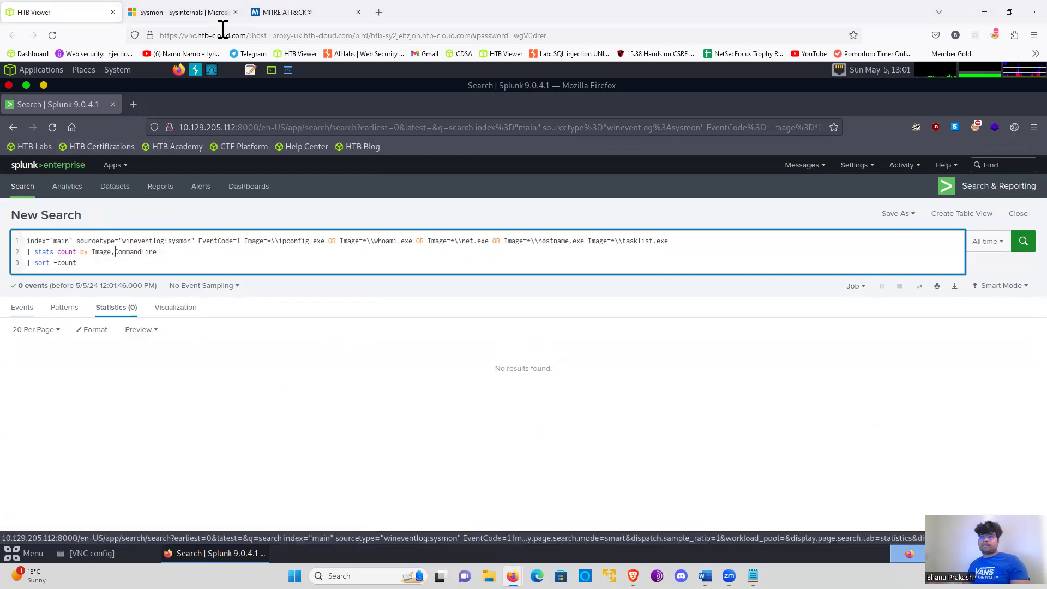
key("Return")
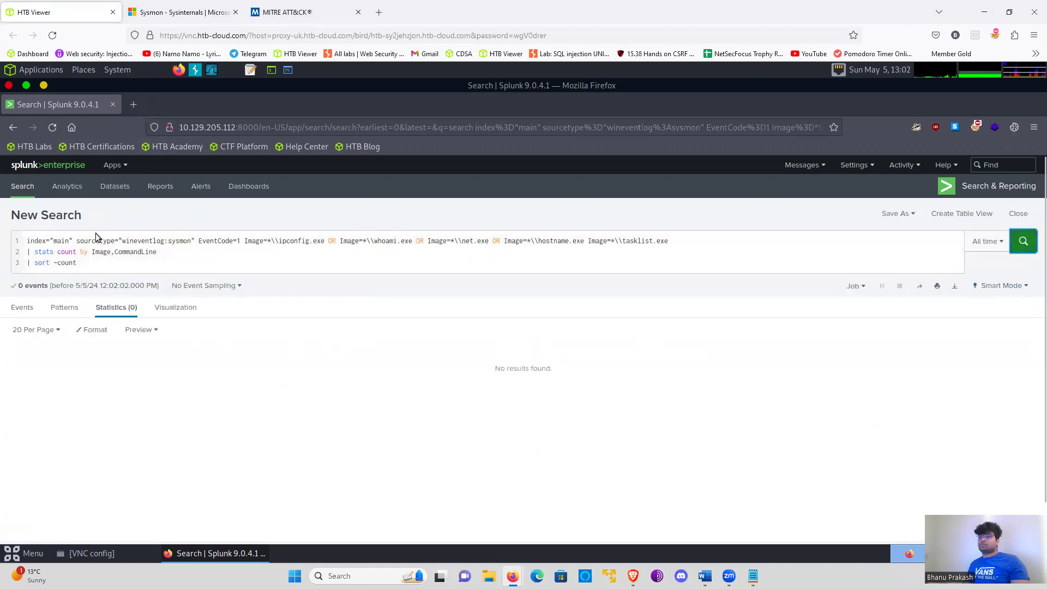
- Correct the capitalisation of the sourcetype prefix in the query to WinEventLog and rerun the search
left_click(127, 240)
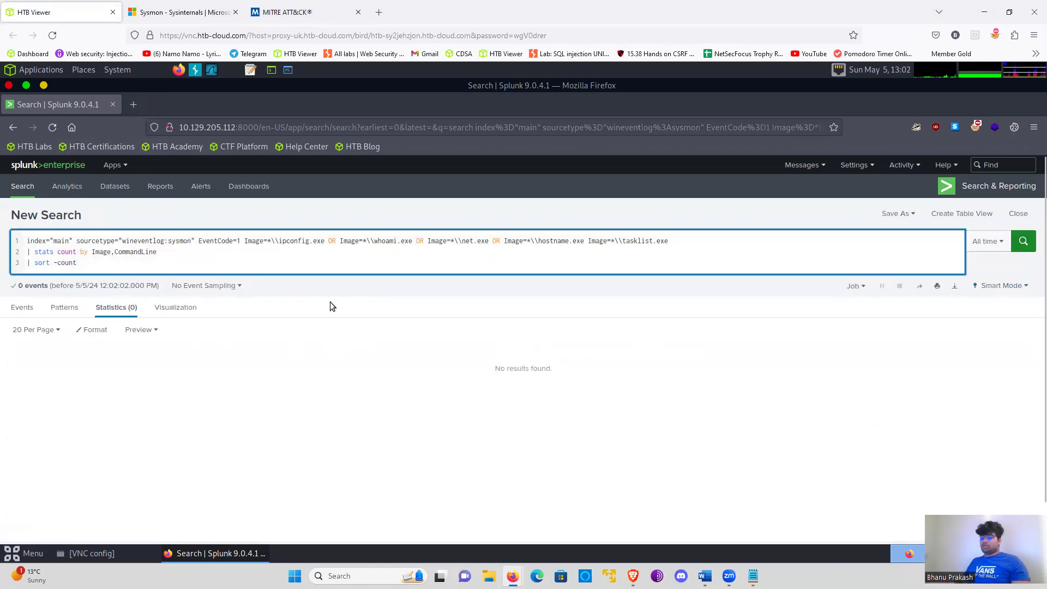
key("BackSpace")
type("W")
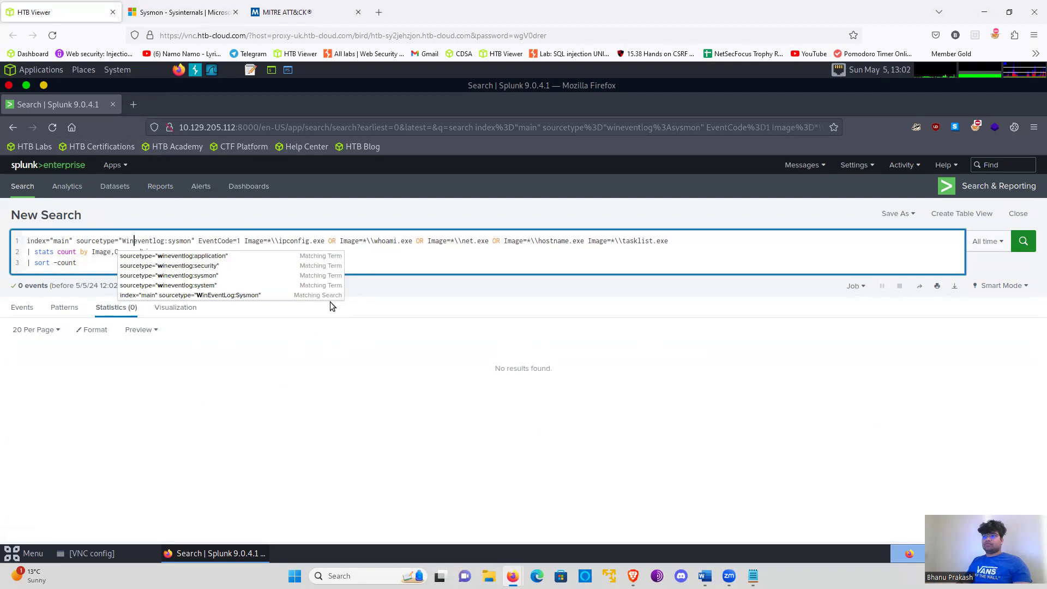
key("Right")
key("Right")
key("BackSpace")
key("BackSpace")
type("Ev")
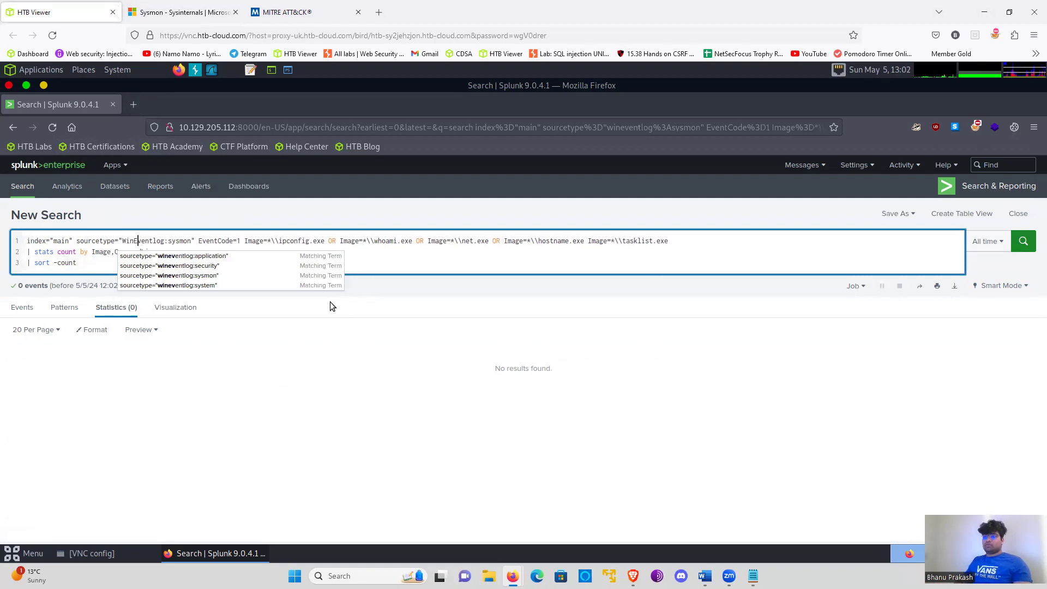
key("Right")
key("Right")
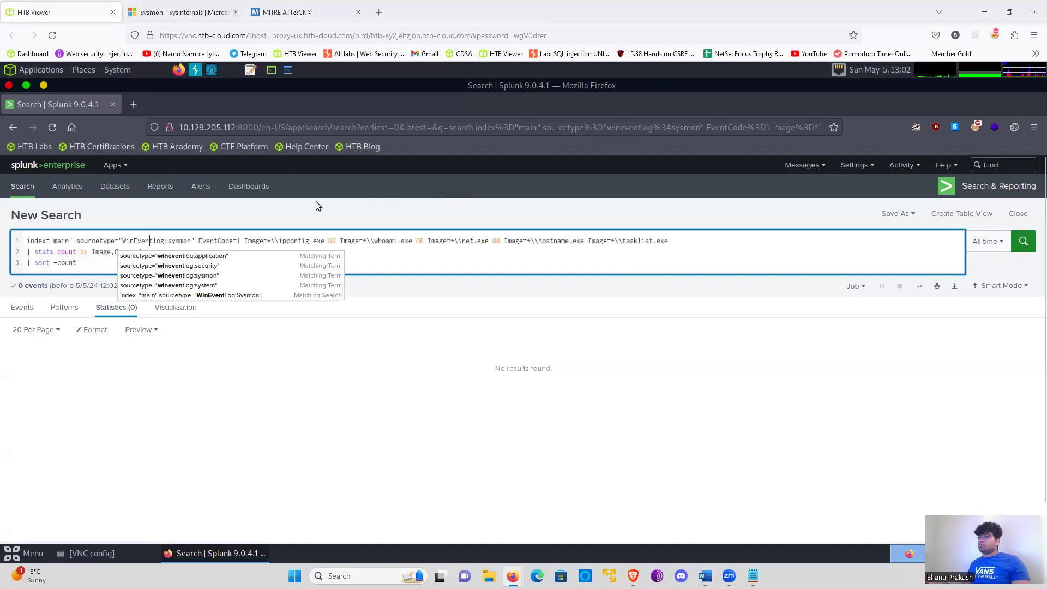
left_click(158, 241)
key("BackSpace")
type("L")
left_click(1022, 248)
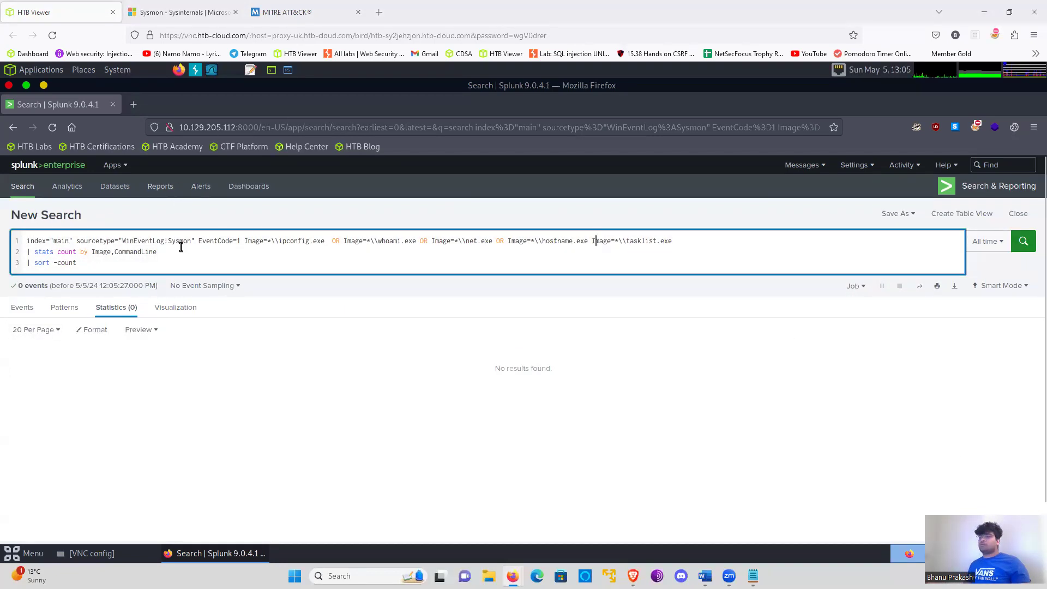
- Capitalise Sysmon in the sourcetype, insert the missing OR before Image=*\\tasklist.exe, and rerun the search
left_click(176, 240)
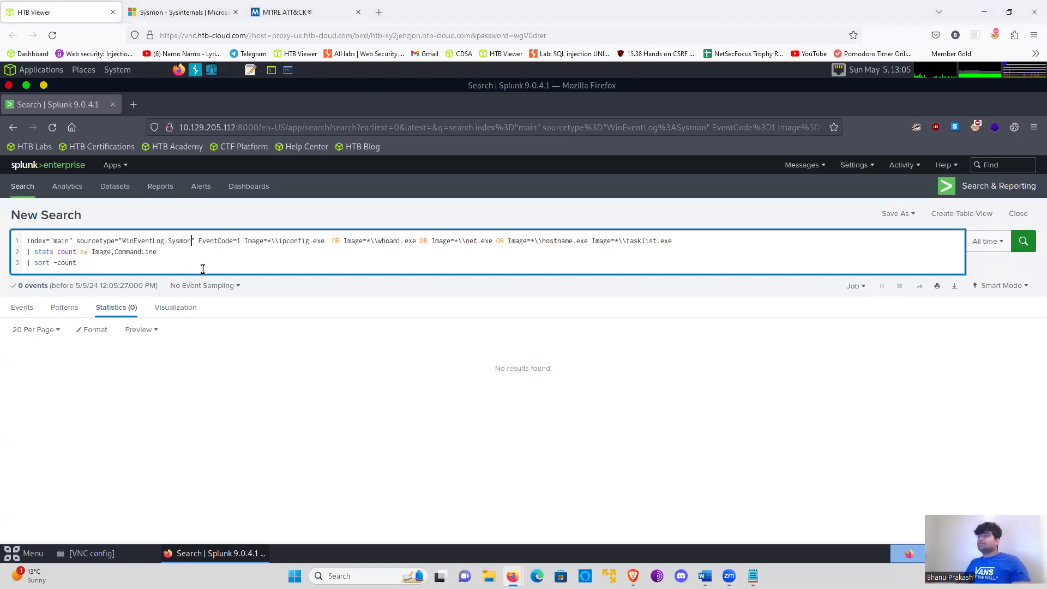
left_click(587, 240)
type("OR")
left_click(512, 261)
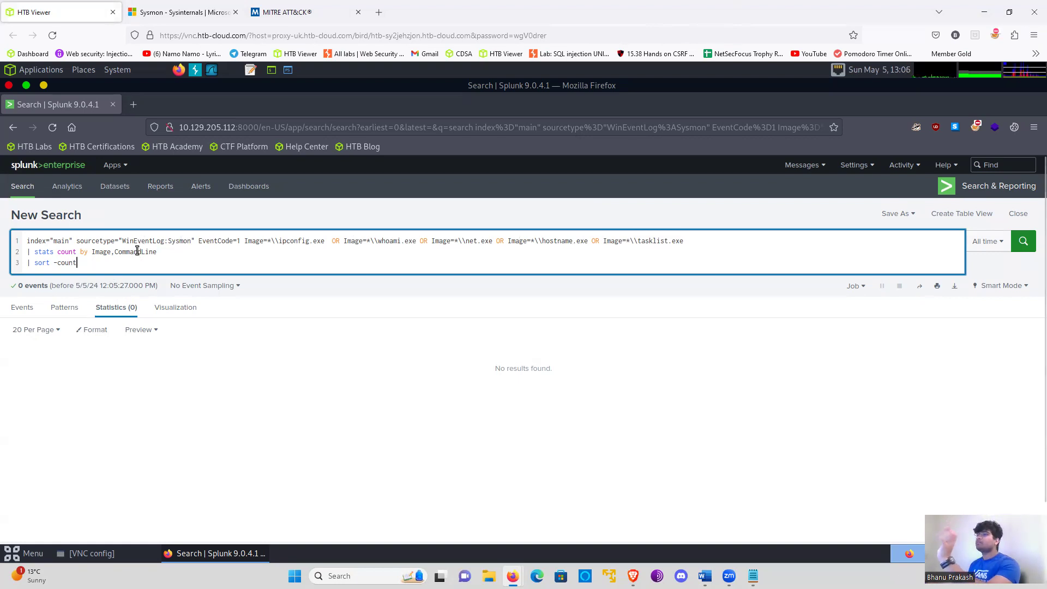
left_click(1026, 241)
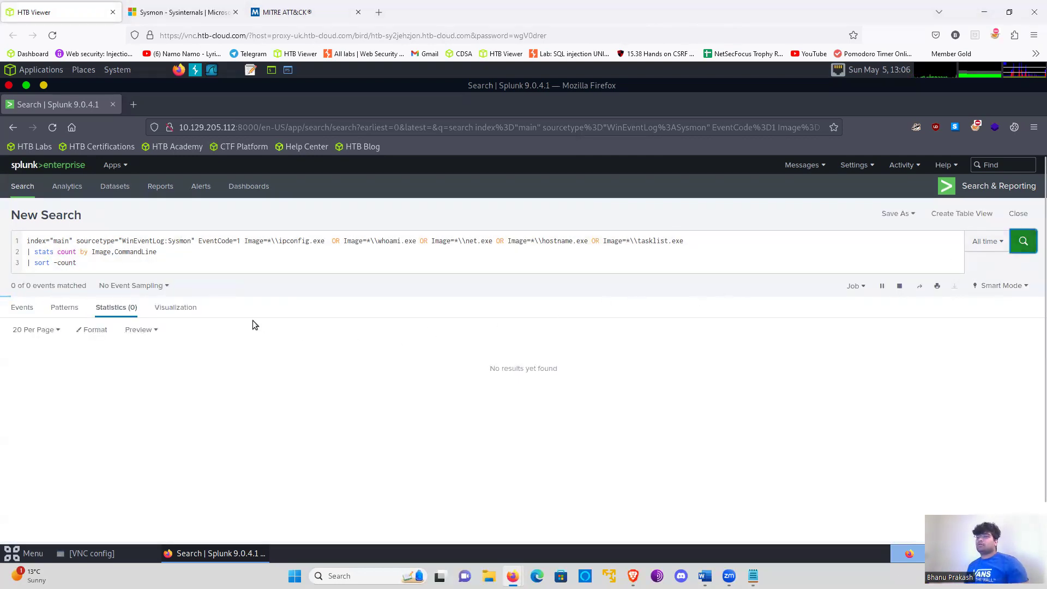
- Review the results table of images, command lines and counts for reconnaissance commands
scroll(469, 316, "down", 2)
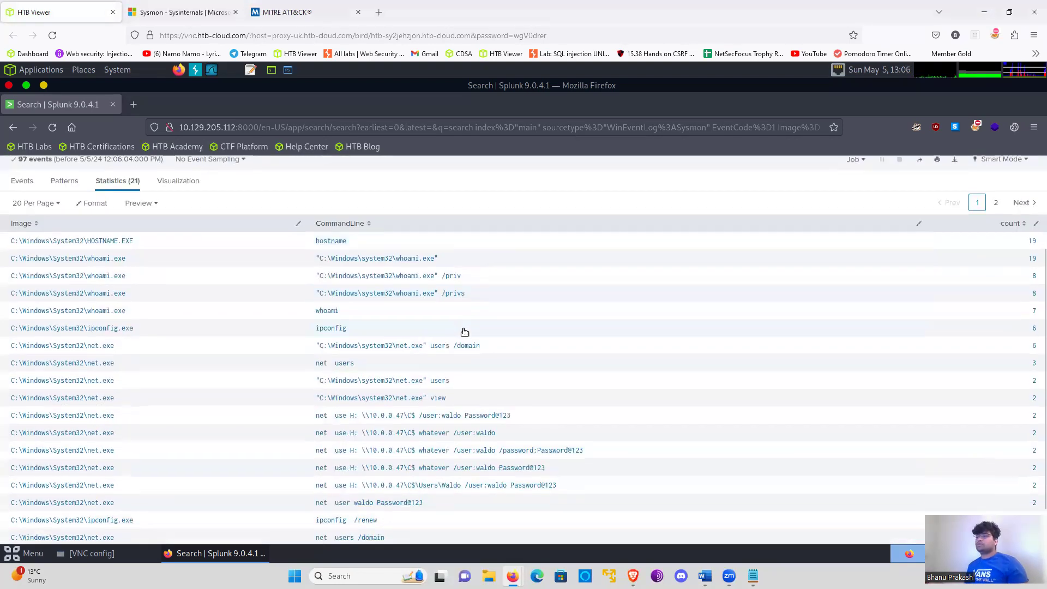
scroll(133, 317, "up", 3)
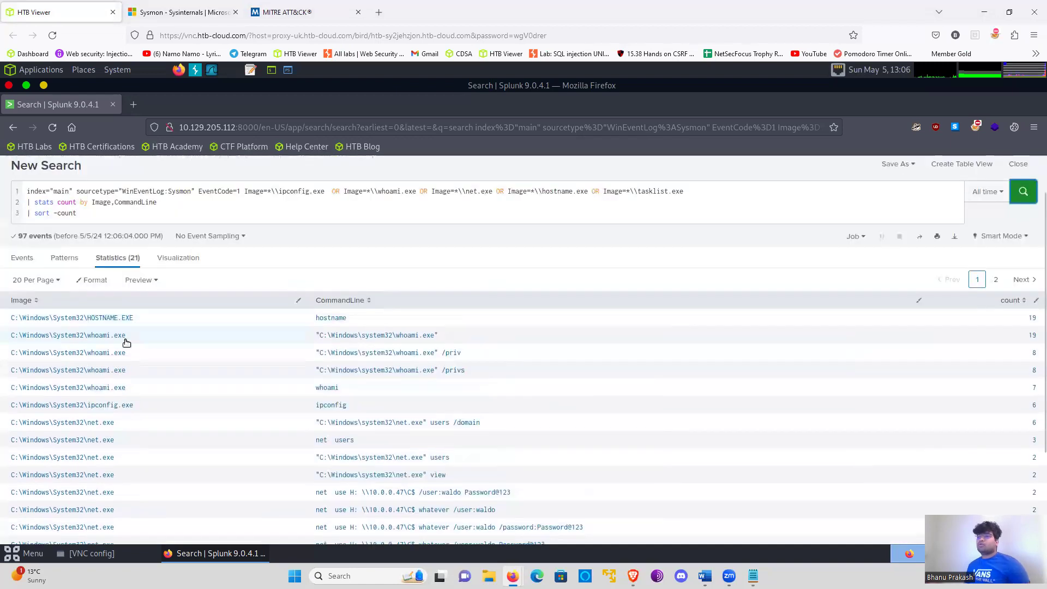
scroll(424, 370, "down", 2)
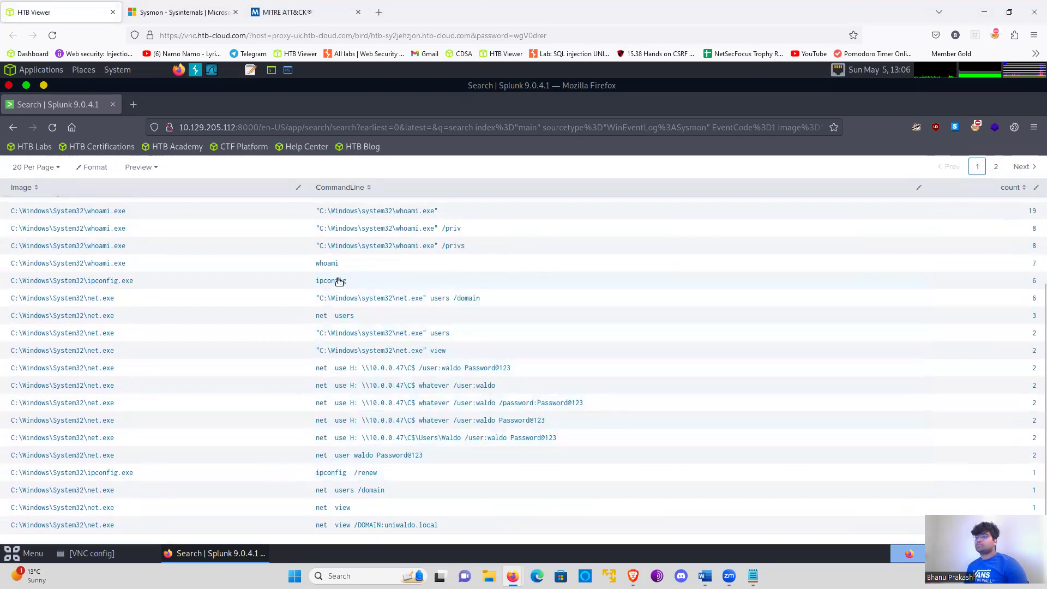
scroll(295, 418, "up", 4)
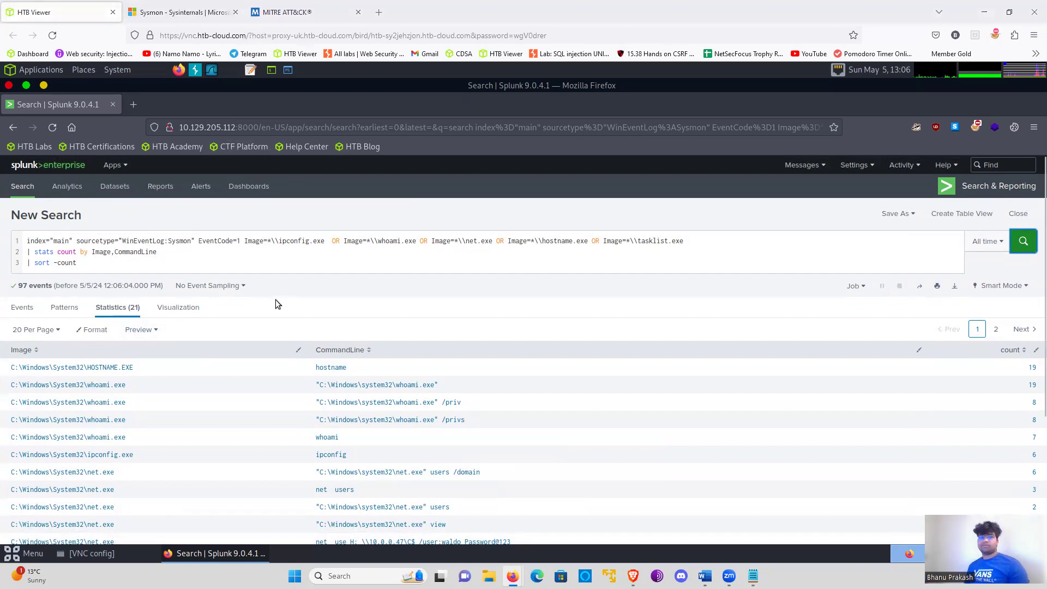
- Switch to the Notepad list and highlight the detection topic on malicious payloads hosted on reputable/whitelisted domains, then minimise it
key("alt+Tab")
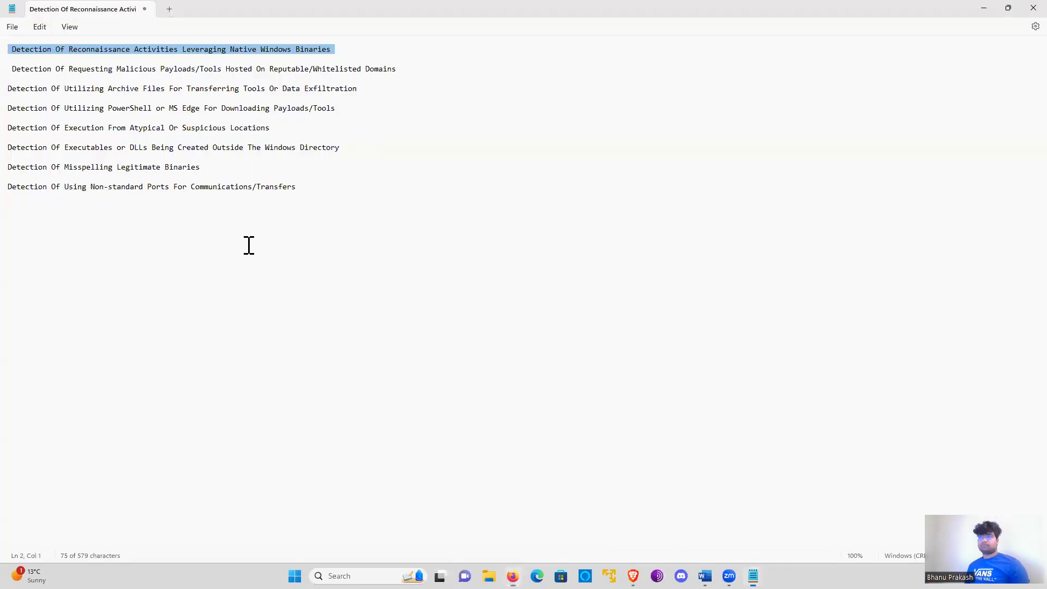
triple_click(143, 69)
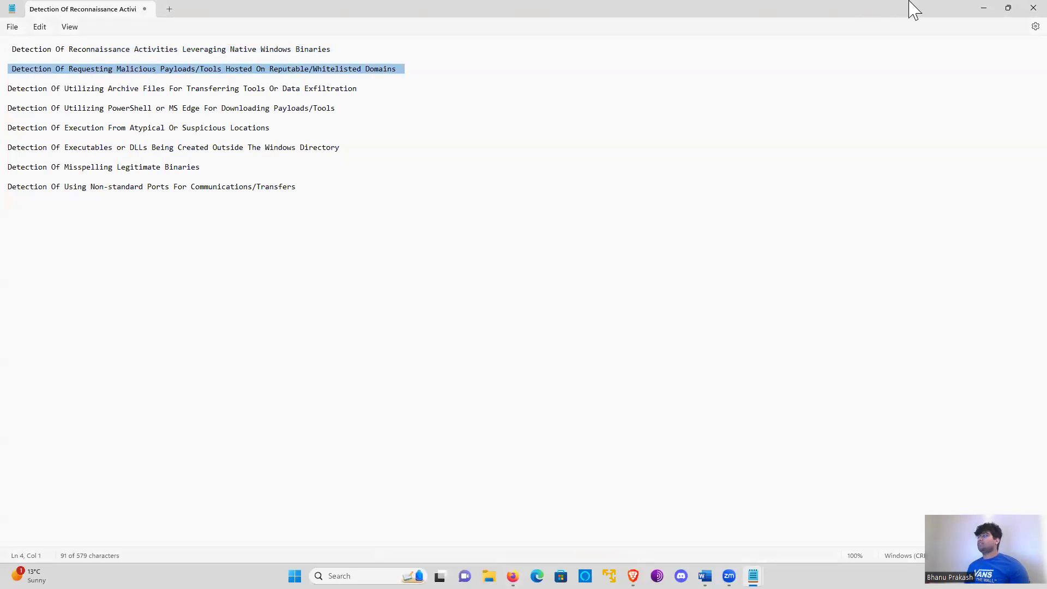
left_click(984, 9)
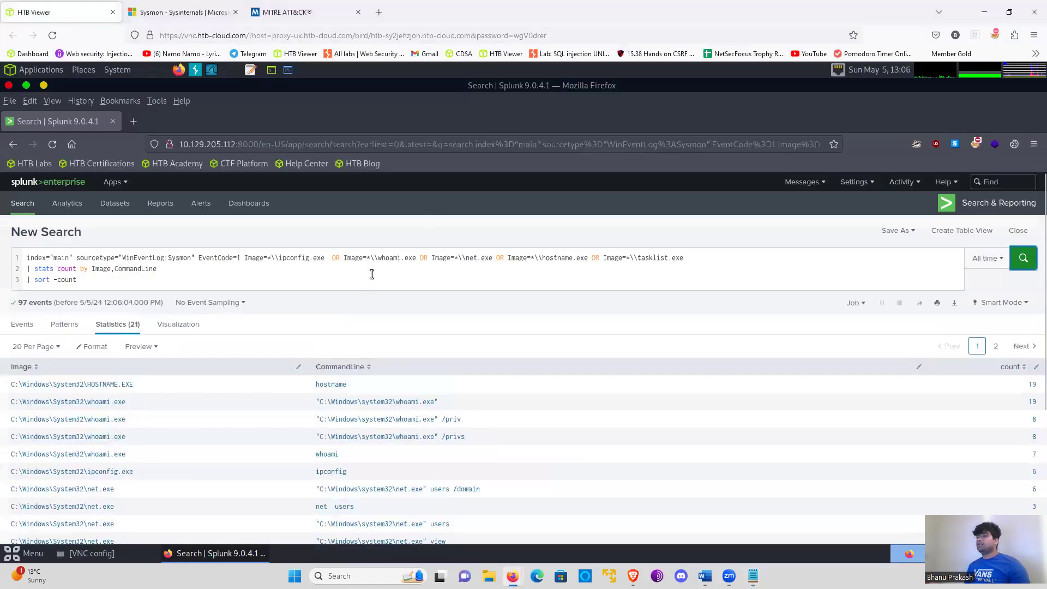
- Delete everything after sourcetype="WinEventLog:Sysmon" from the query, including the stats and sort lines
left_click(199, 241)
left_click(200, 265, "shift")
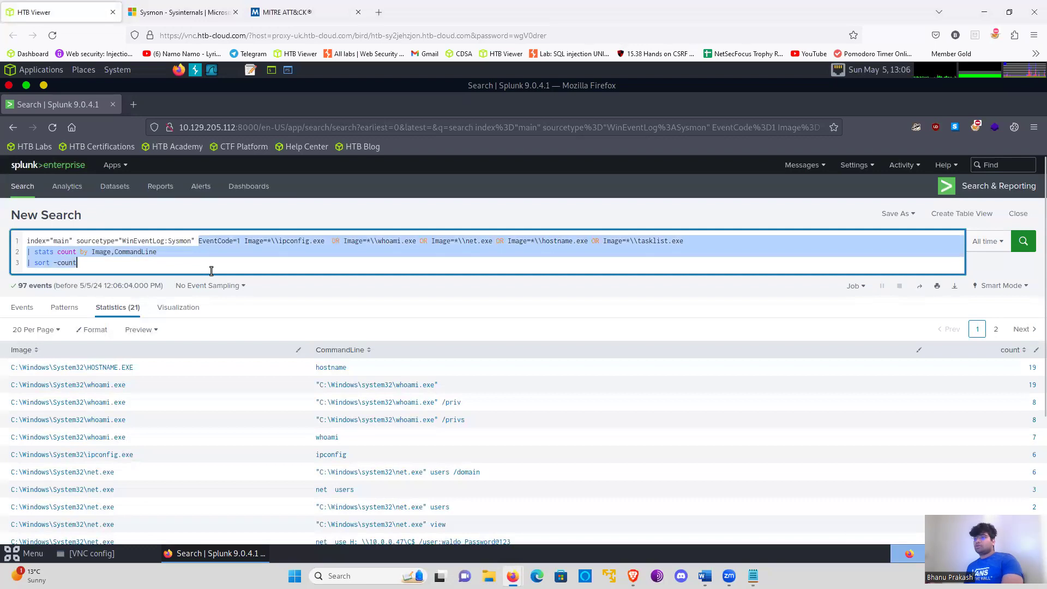
key("BackSpace")
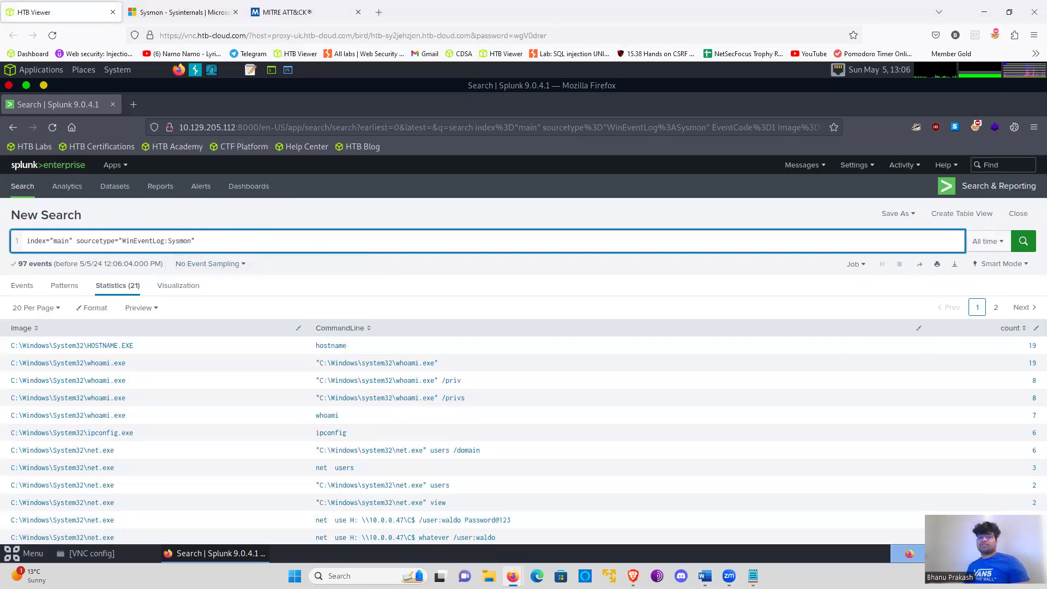
- Look through the Sysmon documentation page for the event ID that covers DNS queries
left_click(180, 12)
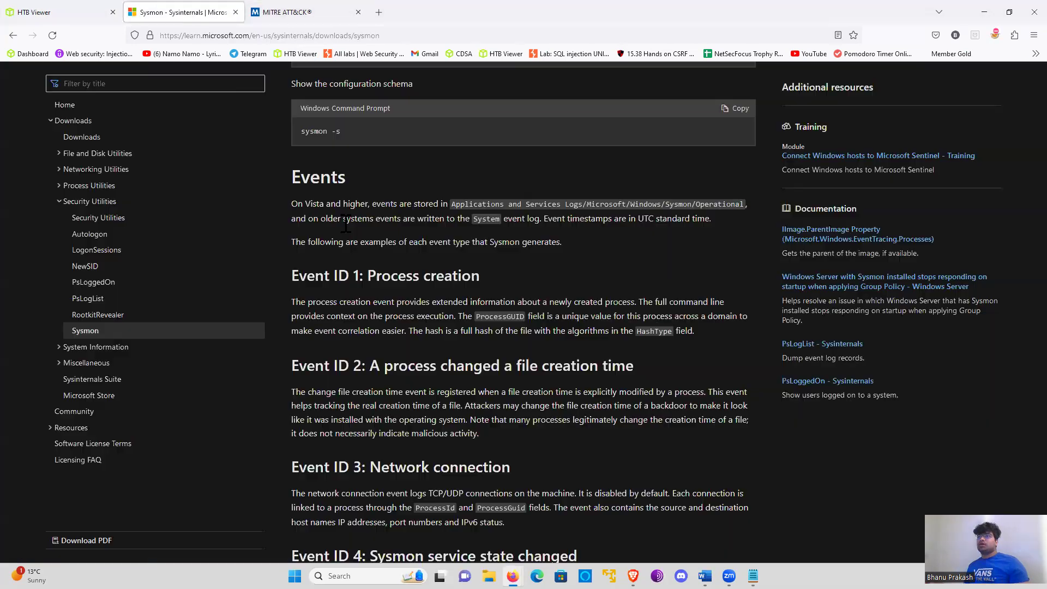
scroll(381, 276, "down", 10)
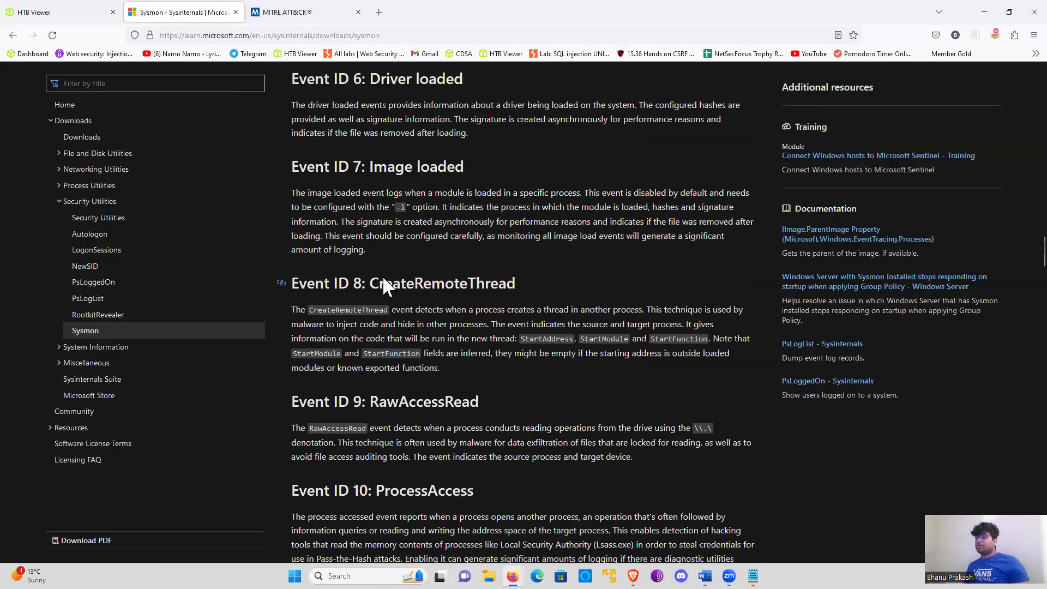
scroll(382, 276, "down", 10)
scroll(382, 276, "down", 10)
triple_click(441, 423)
left_click(441, 425)
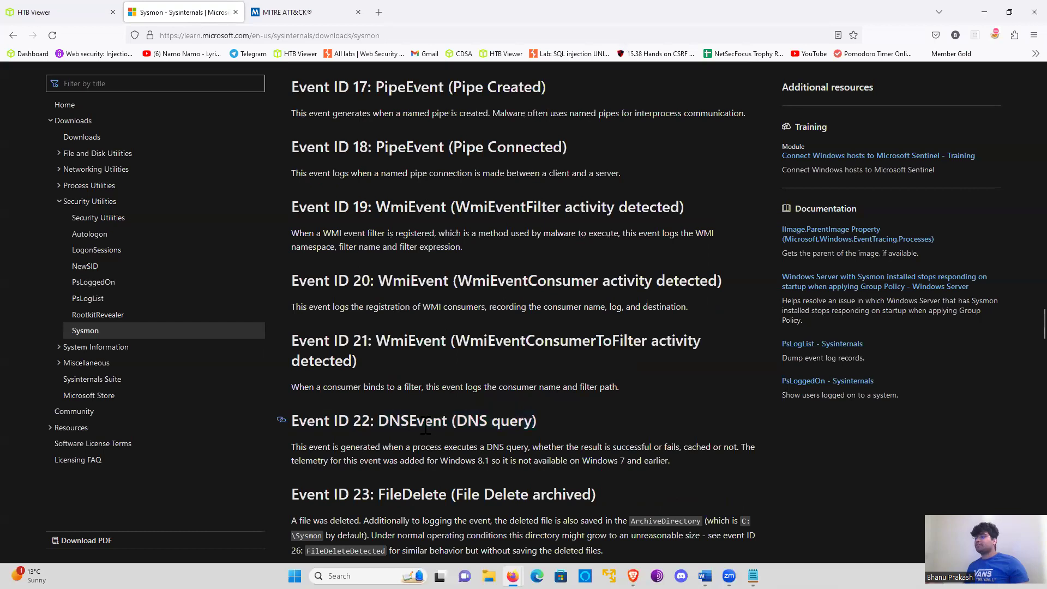
triple_click(517, 428)
double_click(518, 428)
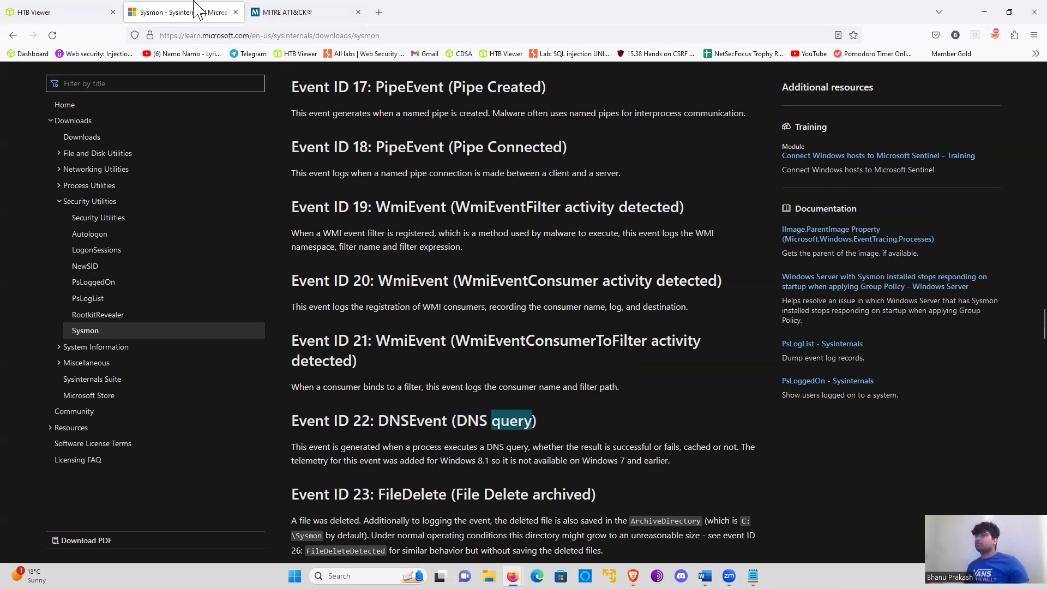
- Return to the Splunk search and add EventCode=22 after the sourcetype in the query
left_click(88, 12)
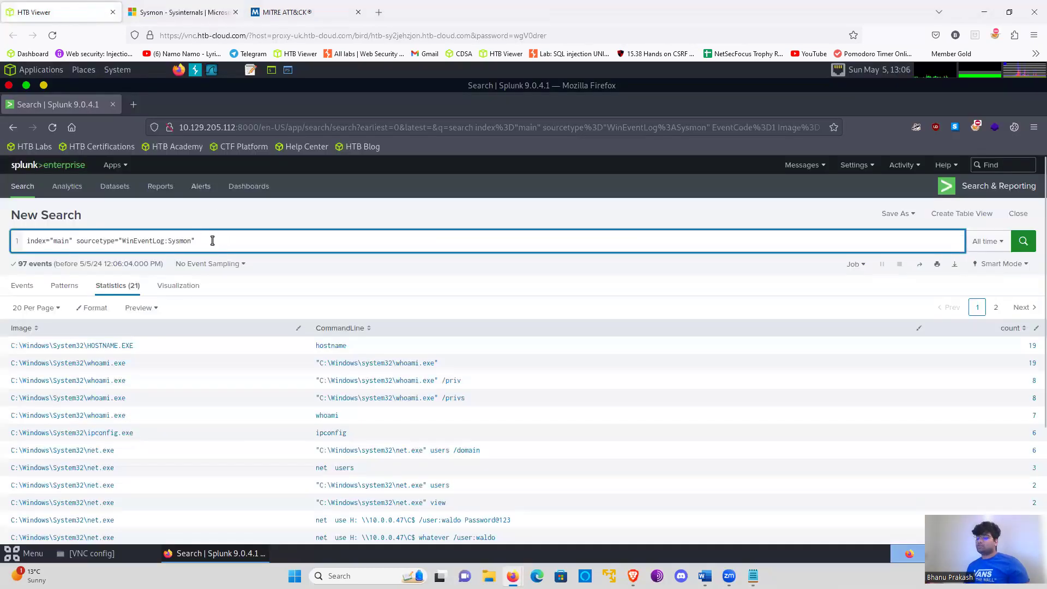
type("EVventCode")
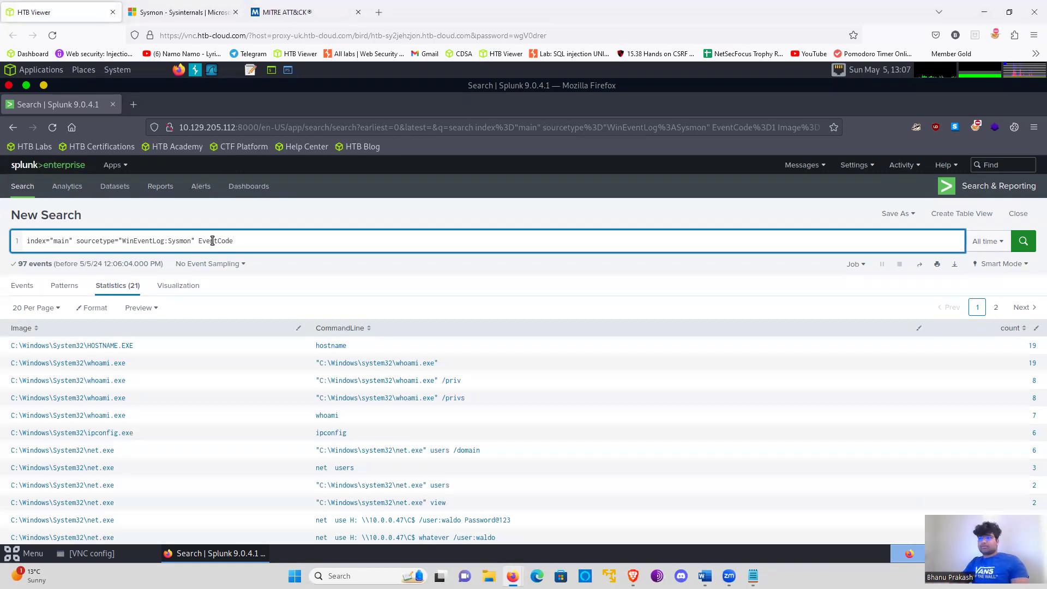
type("22 ")
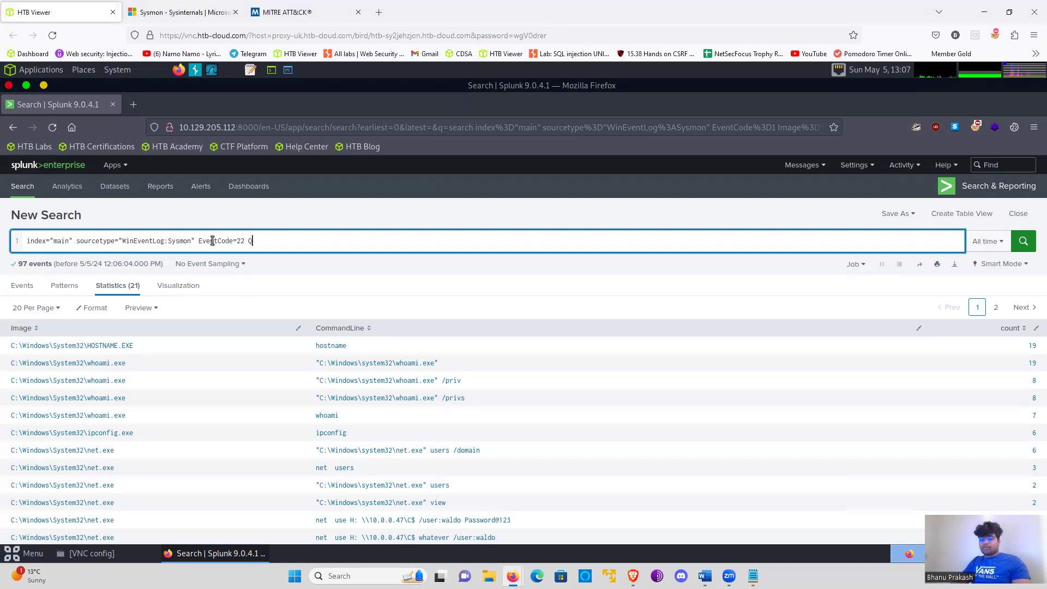
type("QueryMA")
- Append the filter QueryName="*github*" to the first line of the query
key("BackSpace")
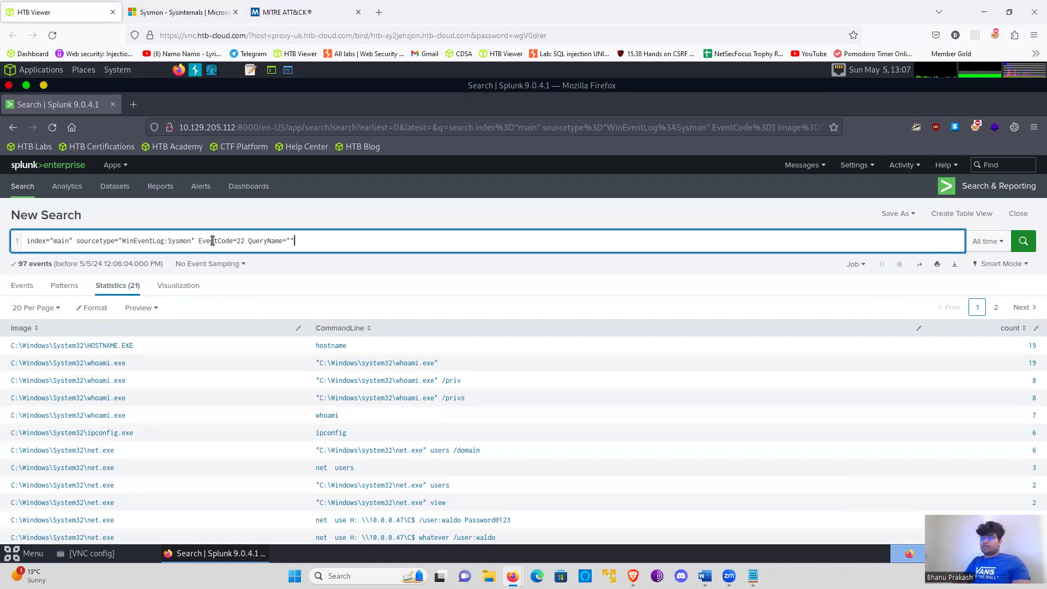
type("*")
type("github")
type("*")
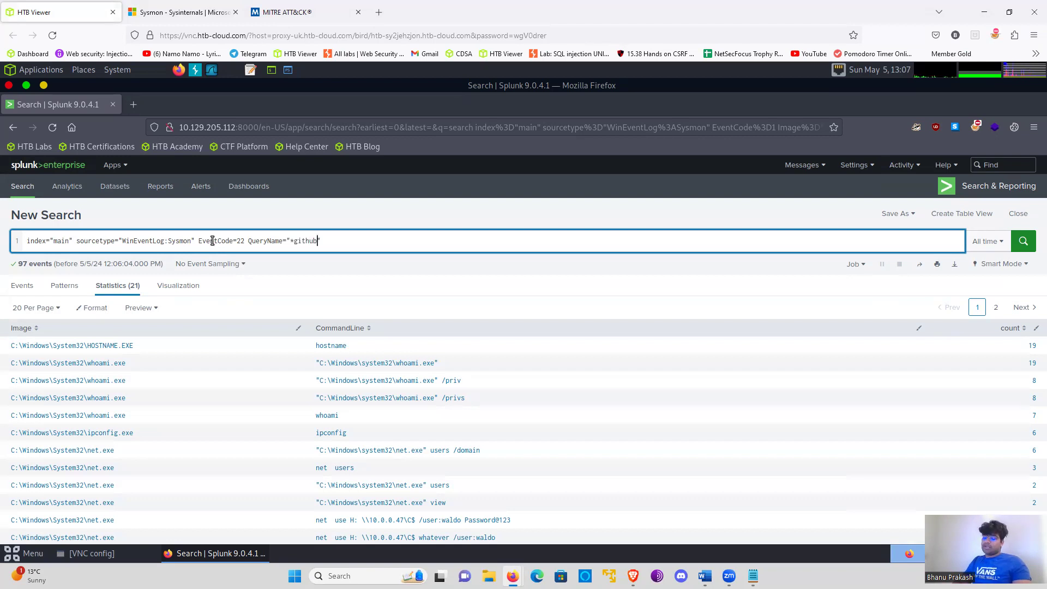
key("Right")
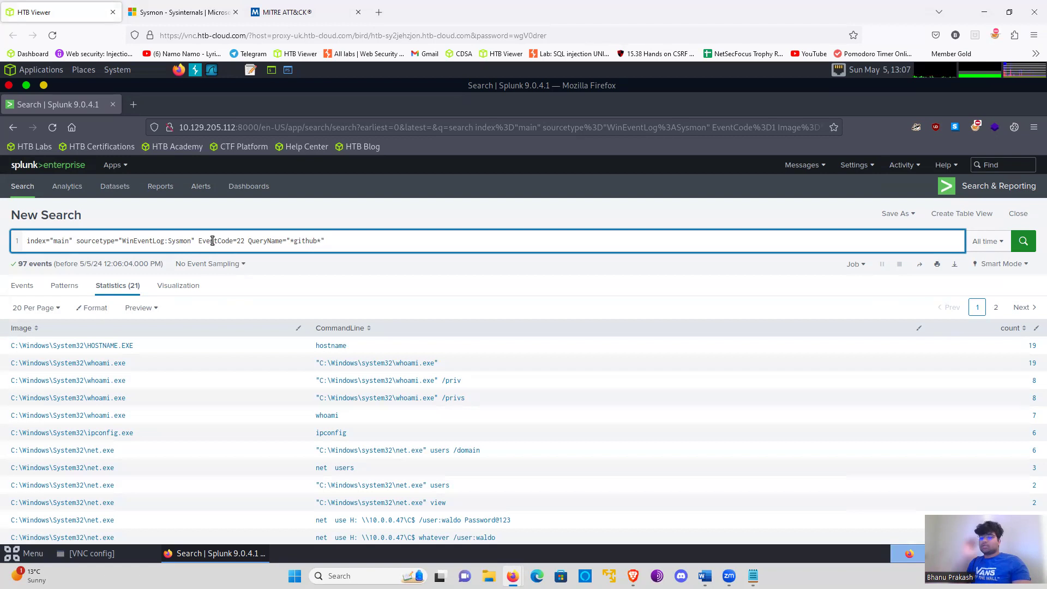
- Add a second query line, | stats count by Image, QueryName, and run the search
type("A")
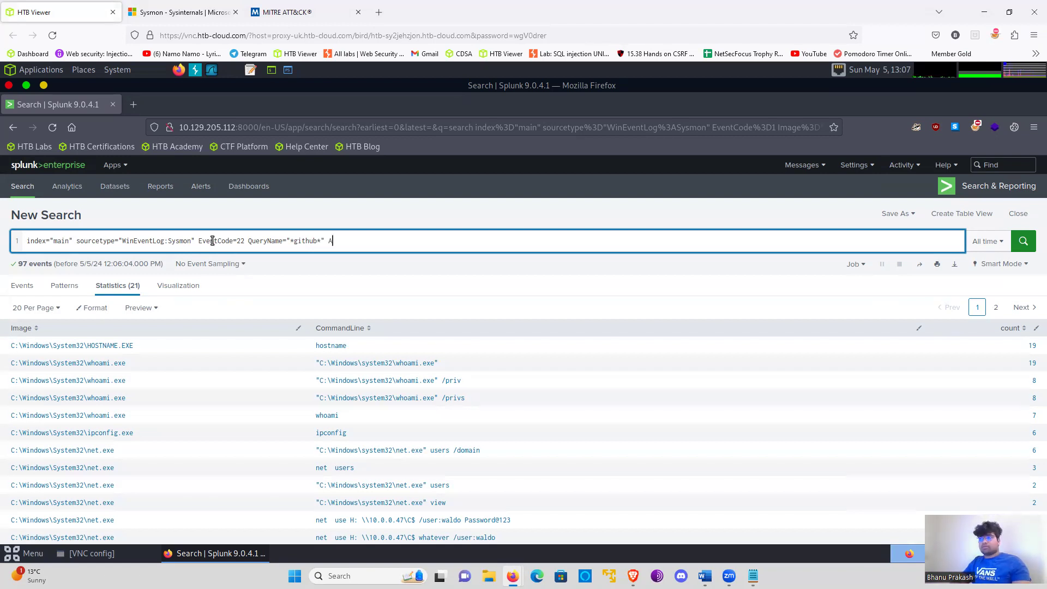
type("| sta")
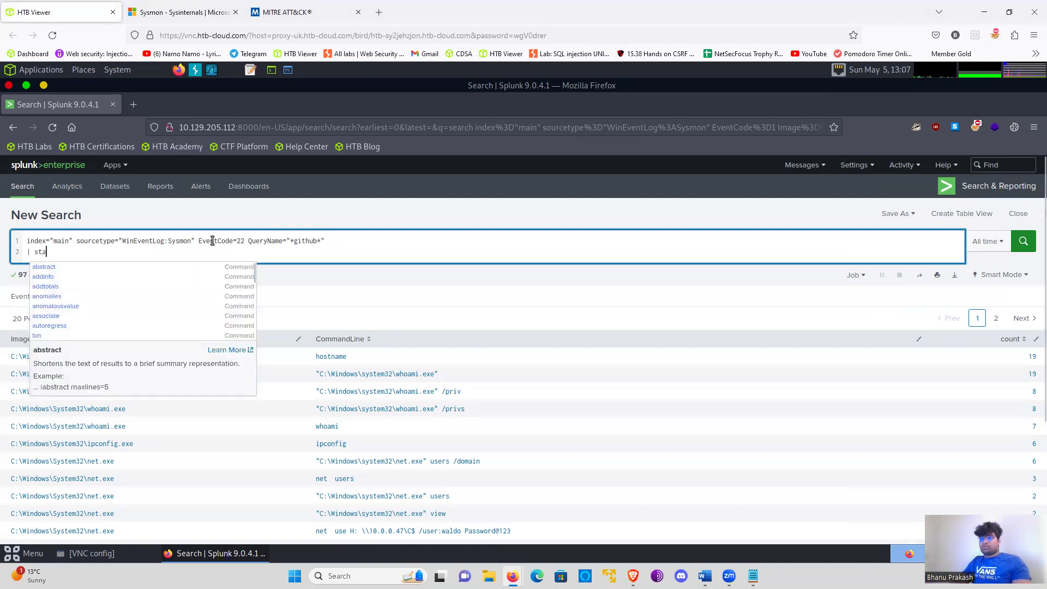
type("ts count")
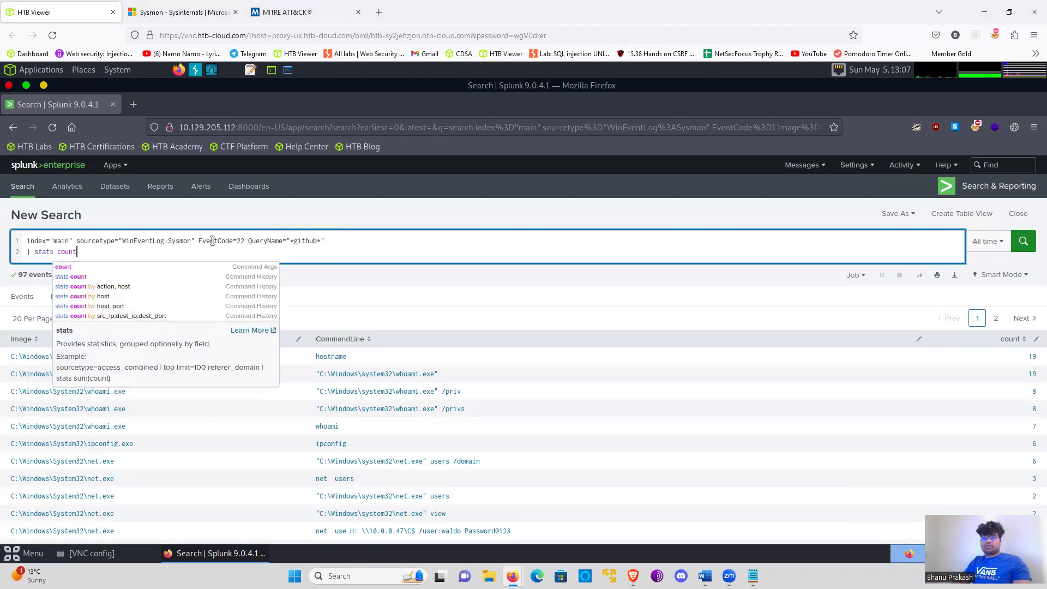
type(" by")
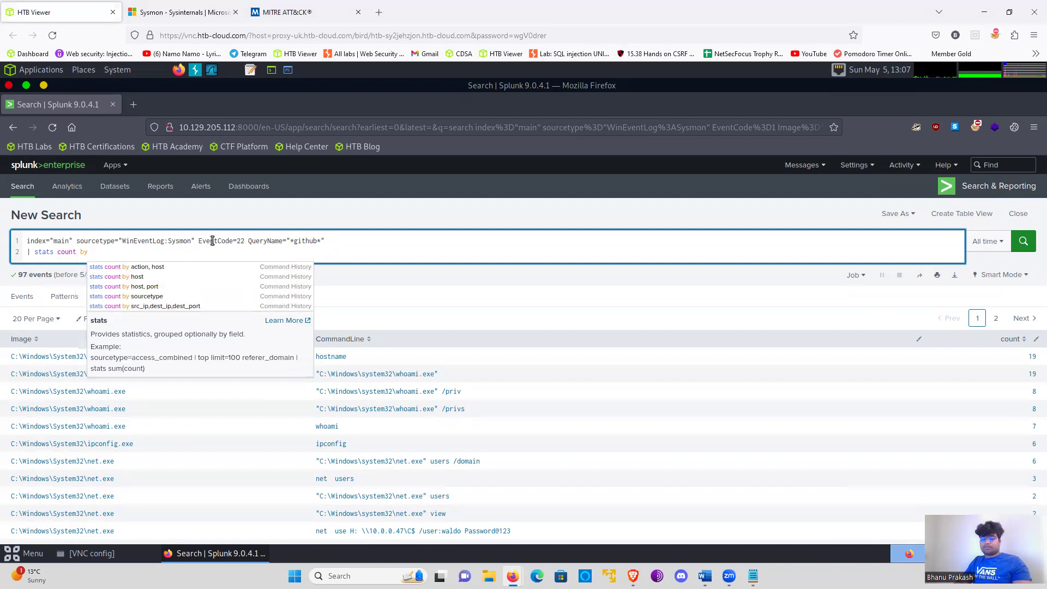
type(" Imaga")
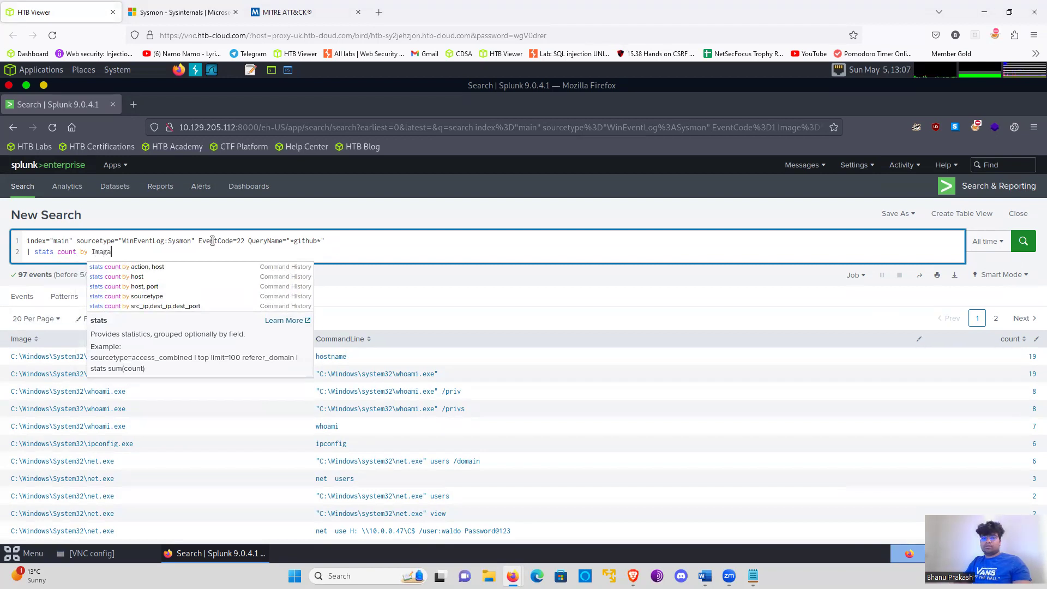
type("e")
key("BackSpace")
key("BackSpace")
type("e")
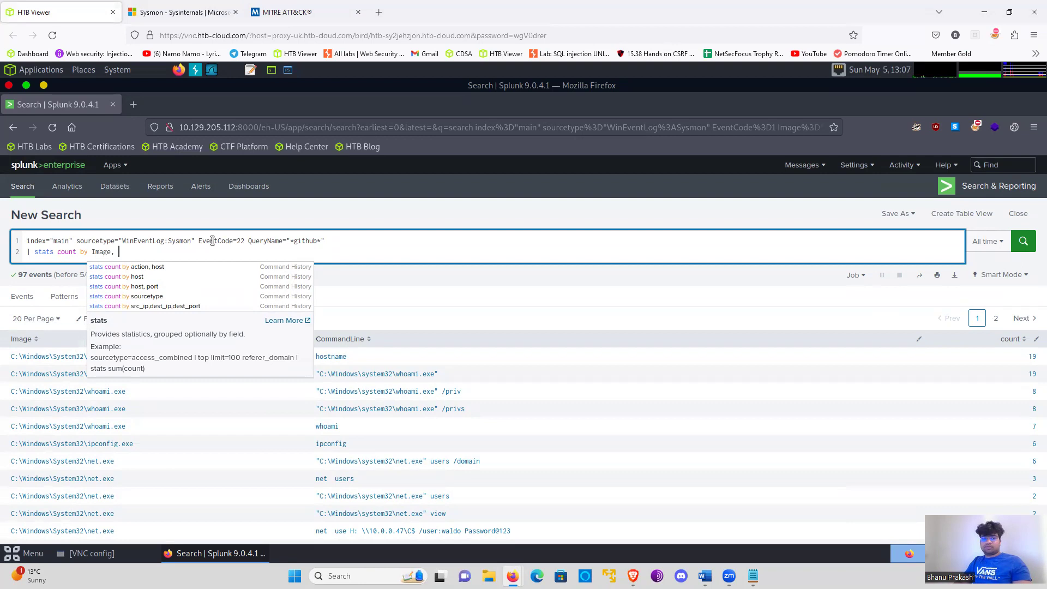
type(", QueryName")
key("Return")
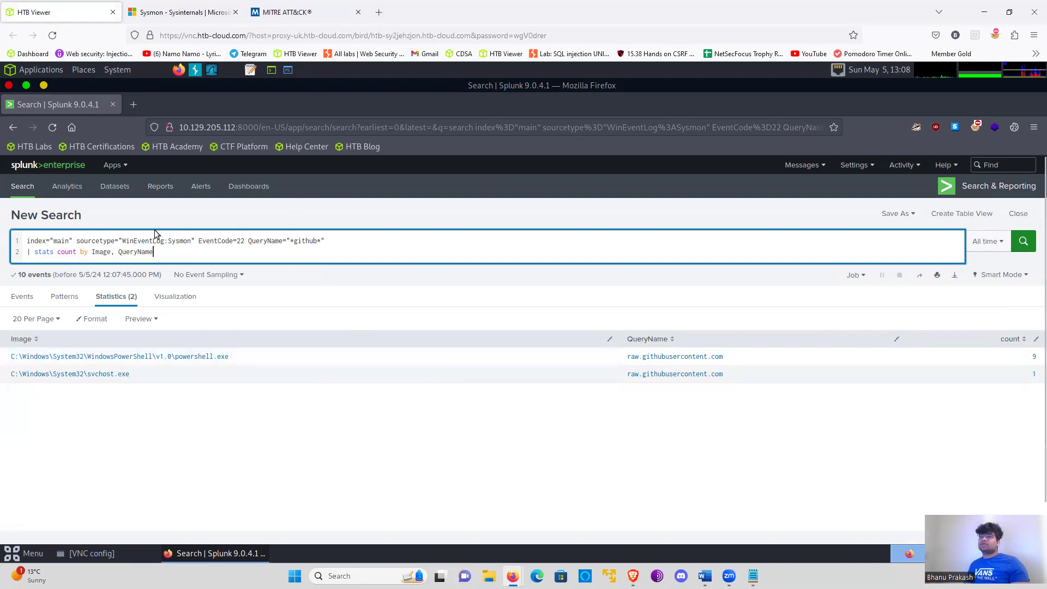
double_click(150, 251)
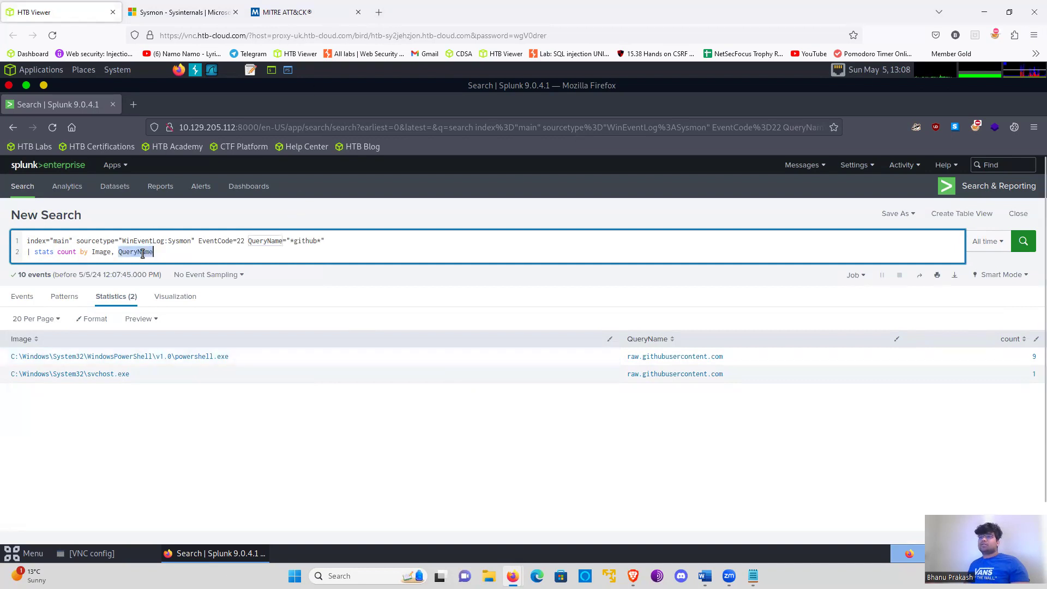
- Trim the query back to index="main" sourcetype="WinEventLog:Sysmon", removing the stats line and the EventCode and QueryName filters
double_click(157, 252)
left_click_drag(159, 251, 27, 252)
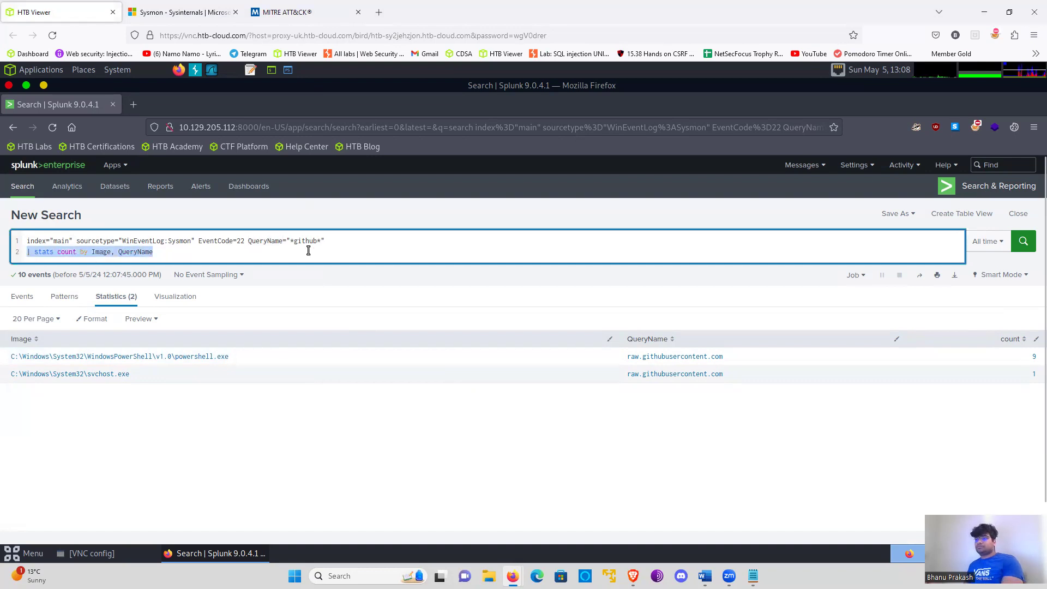
key("BackSpace")
key("BackSpace")
left_click_drag(199, 241, 321, 248)
key("BackSpace")
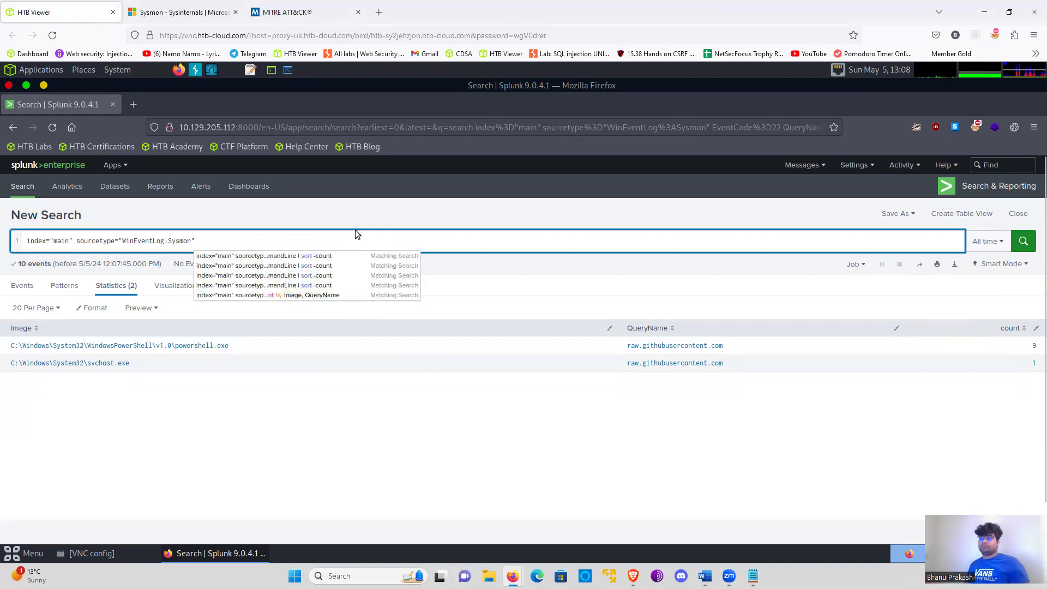
- Check the Notepad detection list for the archive file transfer and exfiltration item, and return to the Splunk query
key("alt")
key("alt+Tab")
triple_click(212, 89)
left_click(132, 89)
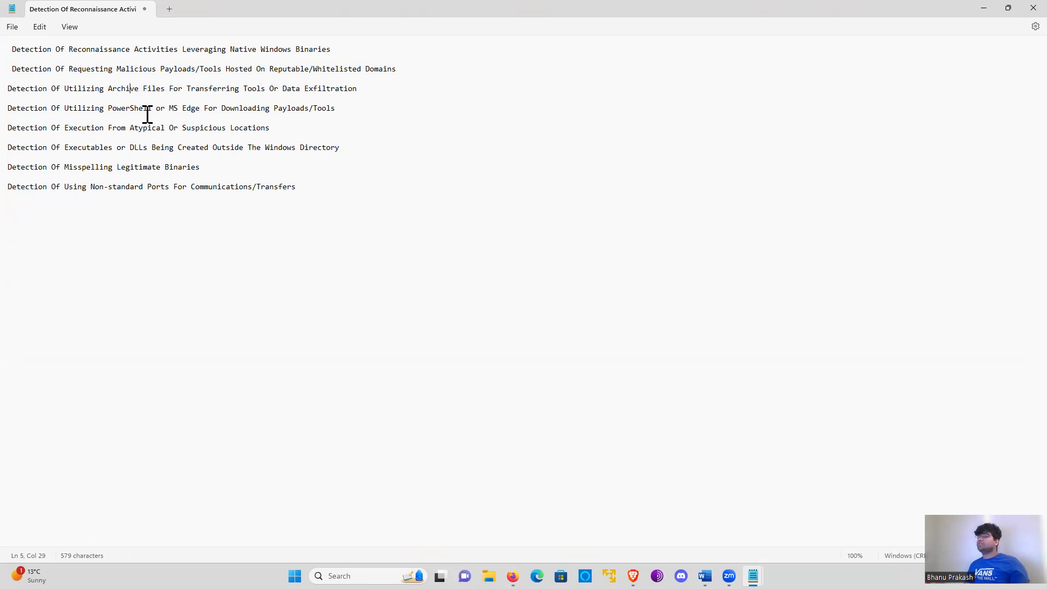
key("alt+Tab")
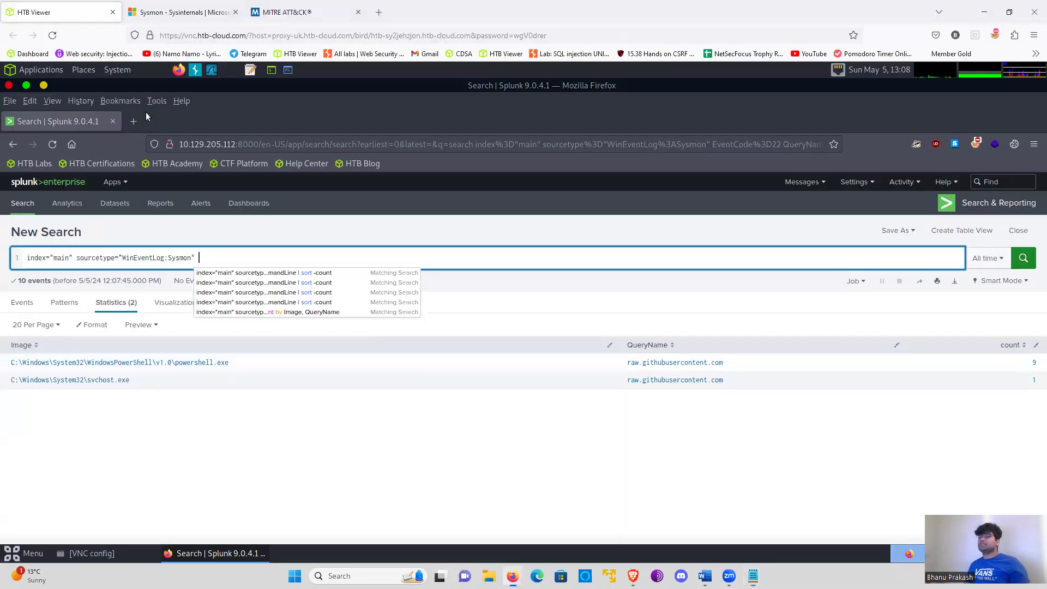
left_click(205, 256)
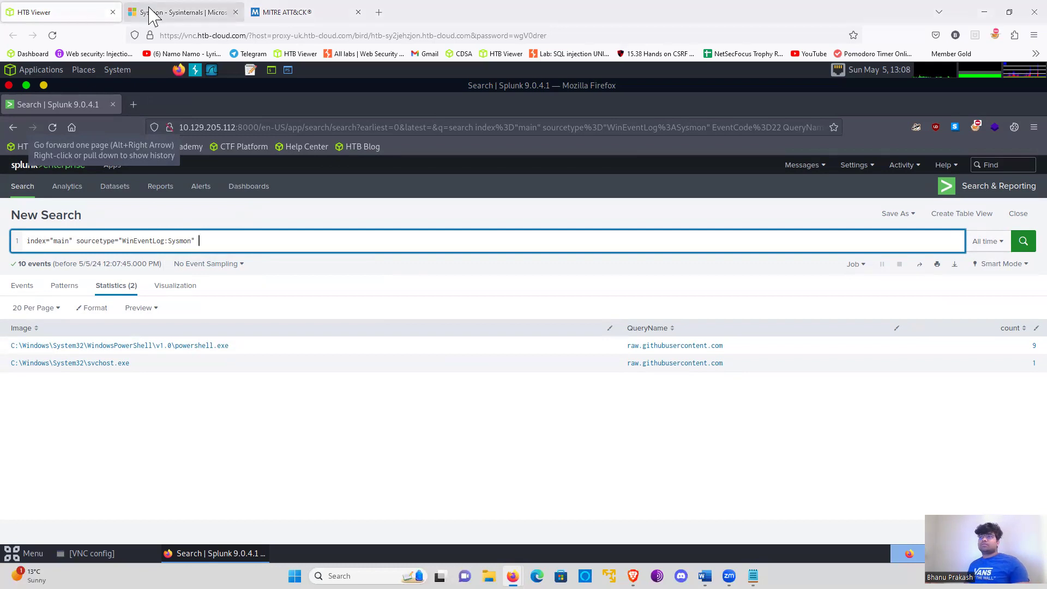
- Look up the event ID for file creation and read its description on the Sysmon documentation page
left_click(180, 12)
scroll(474, 365, "up", 15)
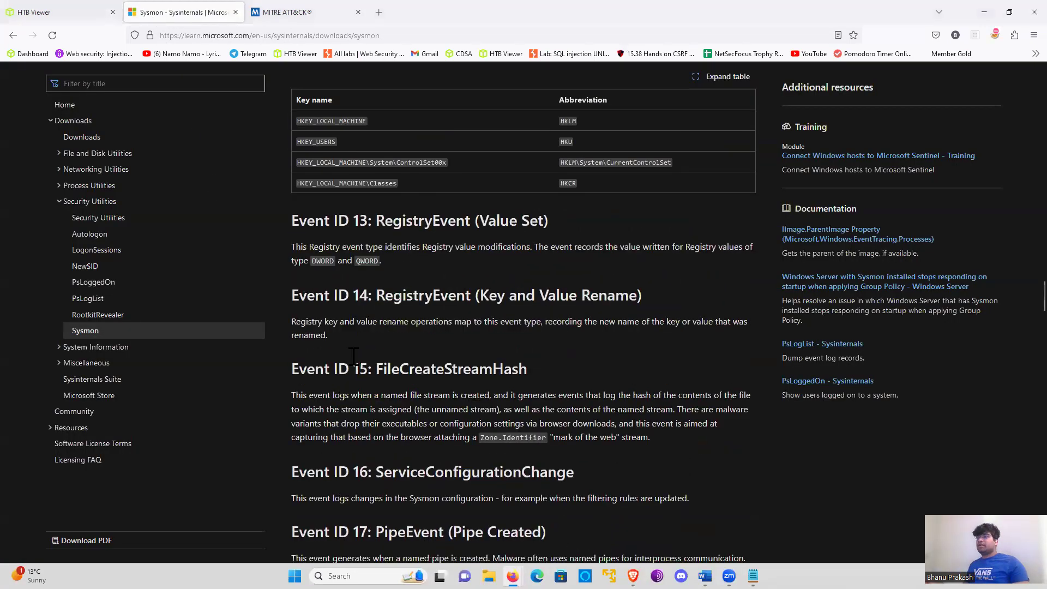
triple_click(385, 281)
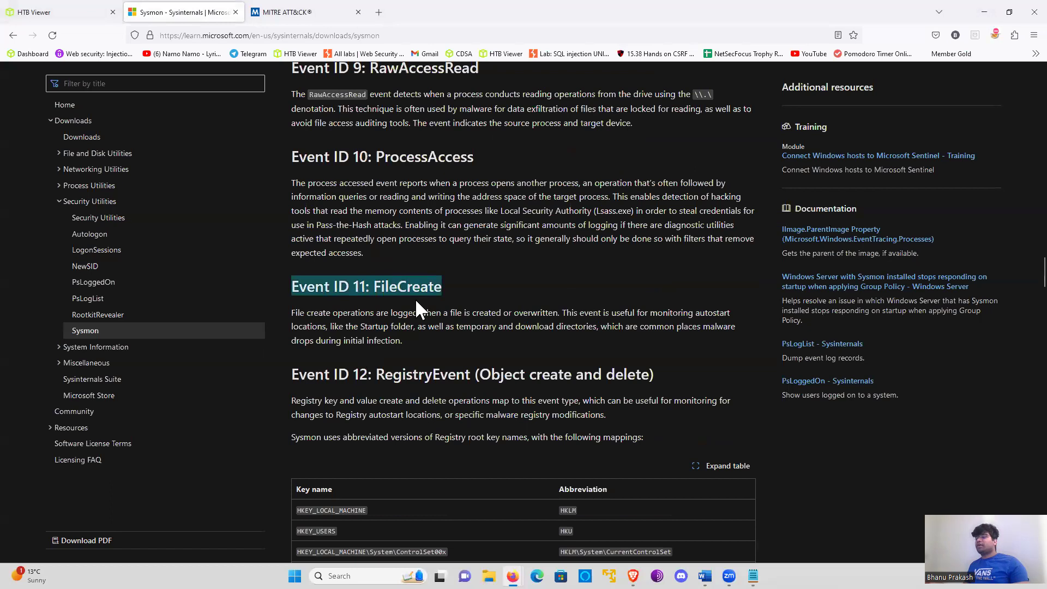
left_click(417, 307)
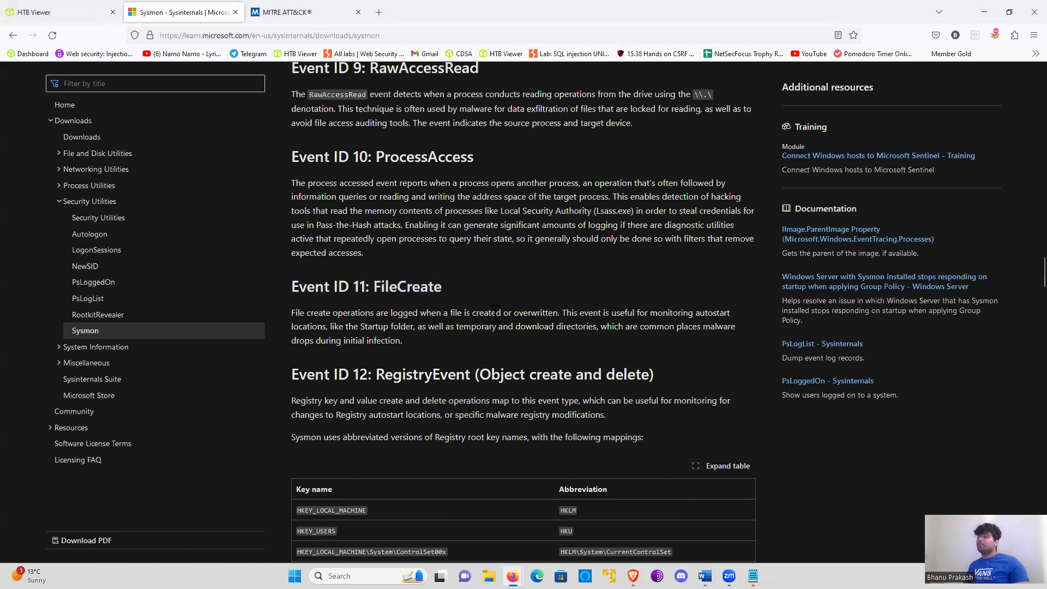
left_click_drag(463, 314, 553, 314)
left_click(526, 309)
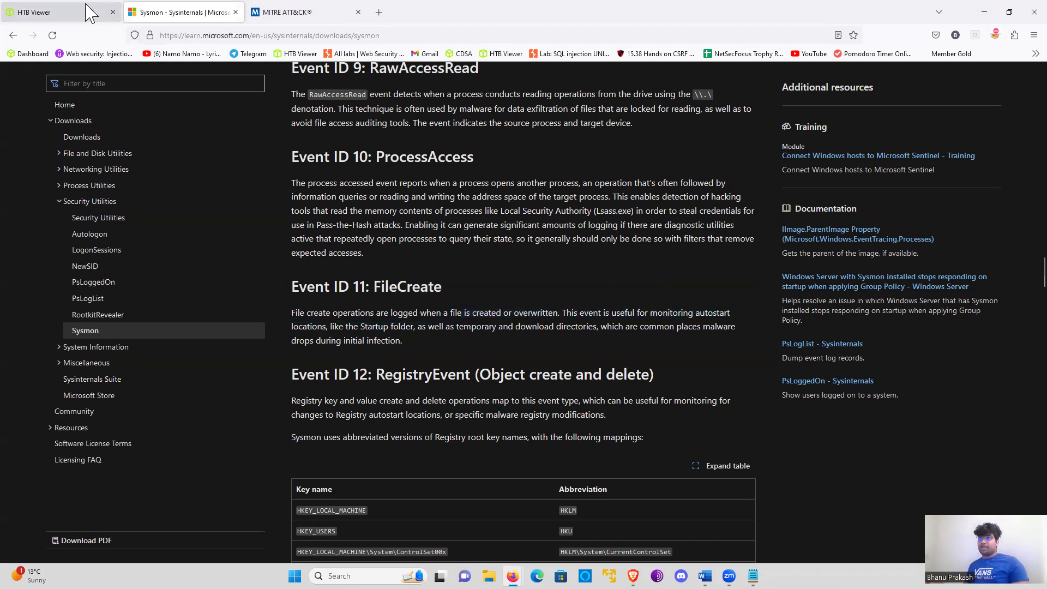
- Return to the Splunk search and add EventCode=11 after the sourcetype
left_click(65, 12)
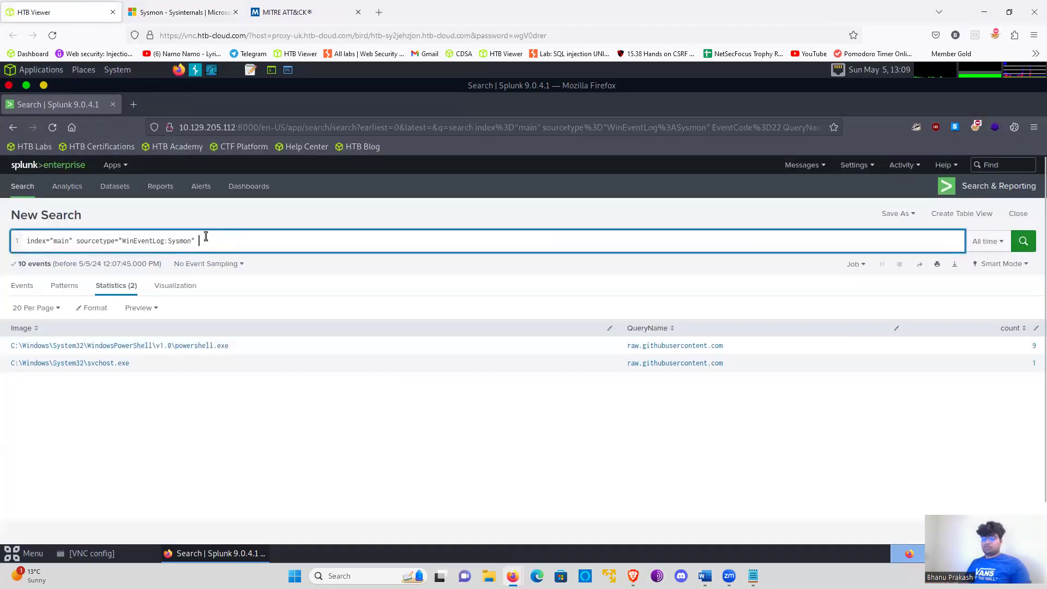
type("Even")
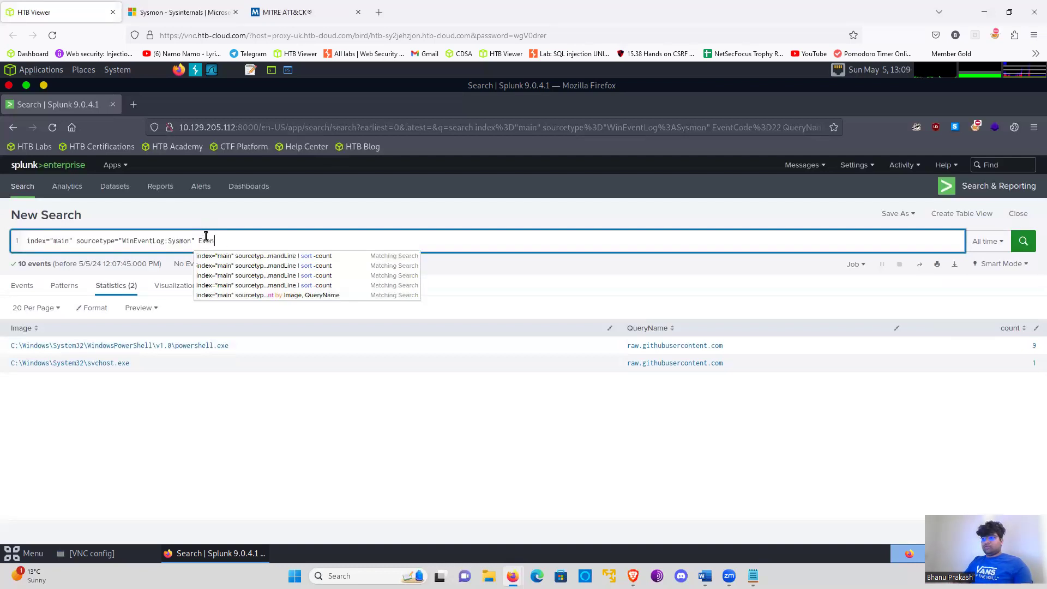
type("tCode=11")
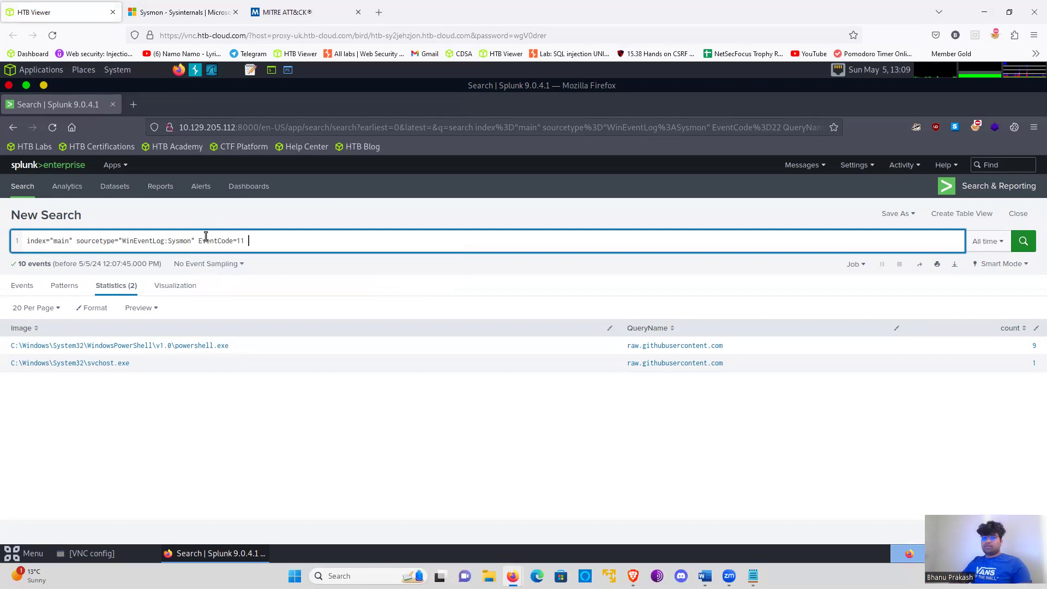
type("(TARGET")
- Append the parenthesised filter (TargetFileName="*.zip") to the query
key("BackSpace")
key("BackSpace")
key("BackSpace")
key("BackSpace")
key("BackSpace")
type("art")
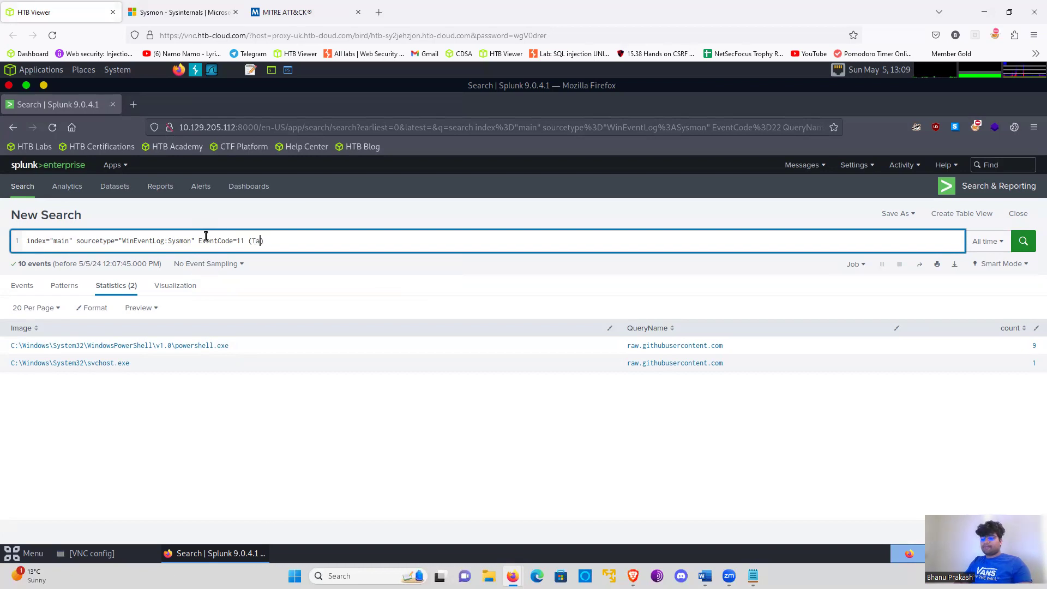
type("etFileName=")
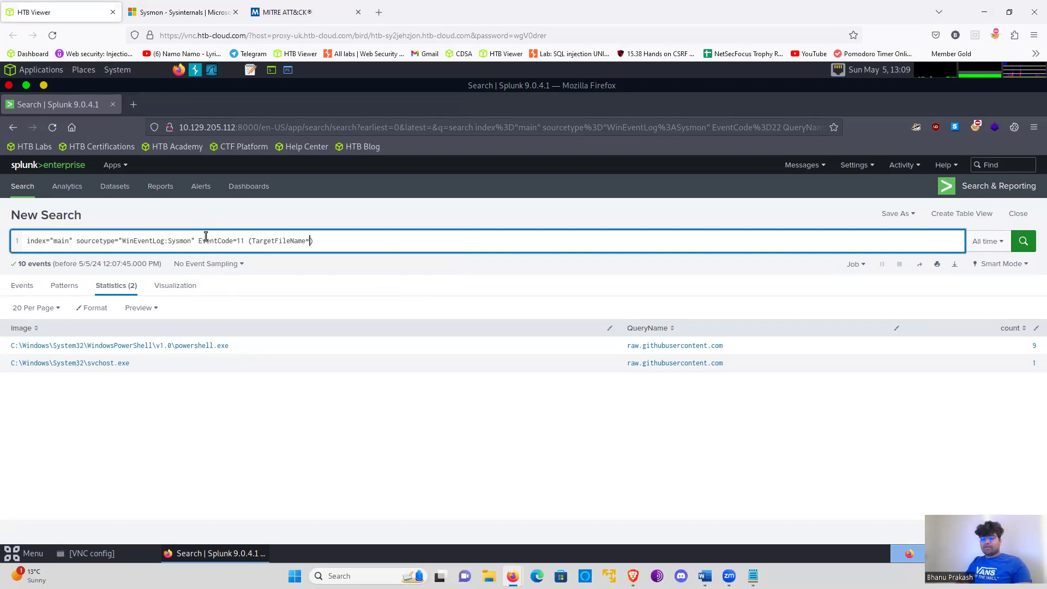
type("\"\"*.zip")
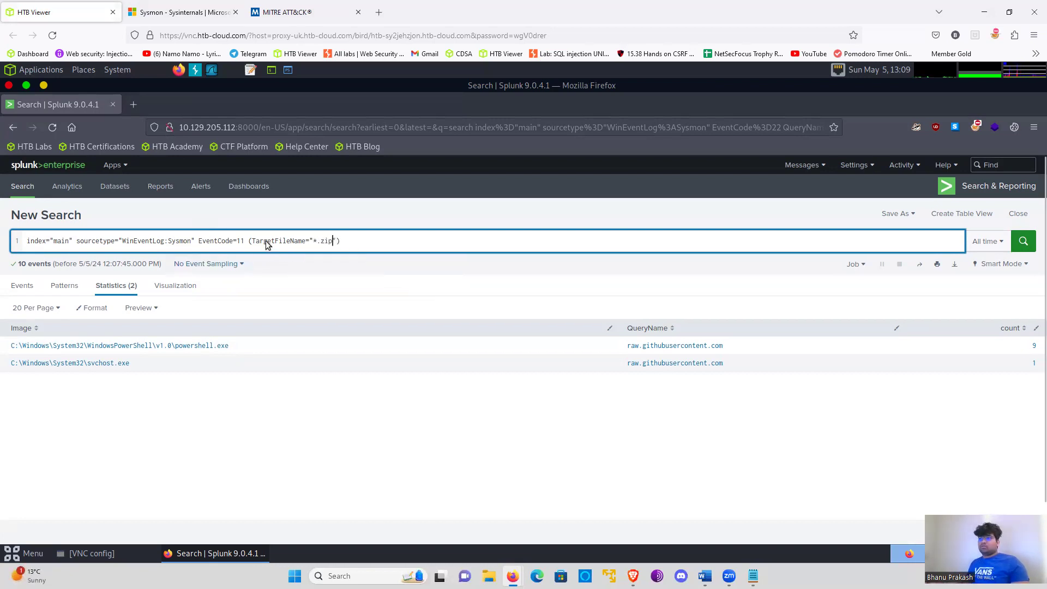
- Duplicate the TargetFileName="*.zip" condition twice inside the parentheses, joining the copies with OR
left_click_drag(252, 241, 336, 242)
key("ctrl+c")
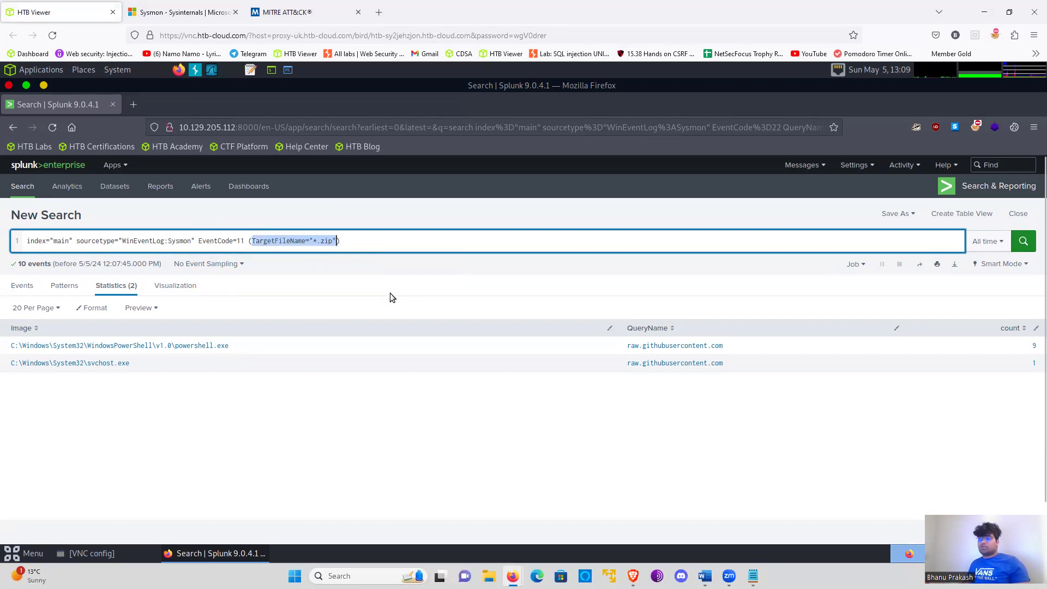
left_click(338, 244)
type("OR")
key("ctrl+v")
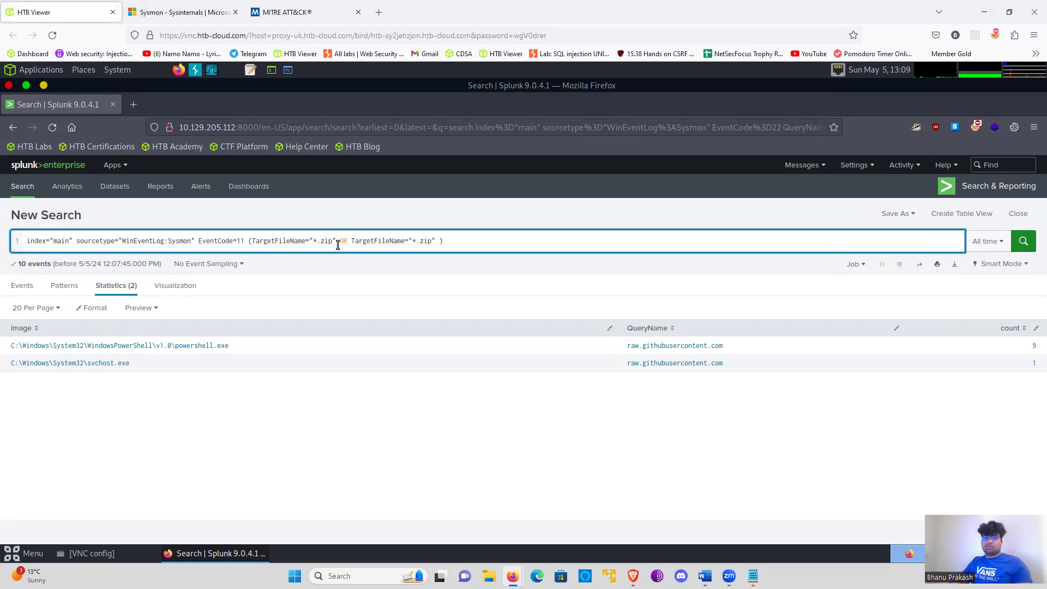
type("OR")
key("ctrl+v")
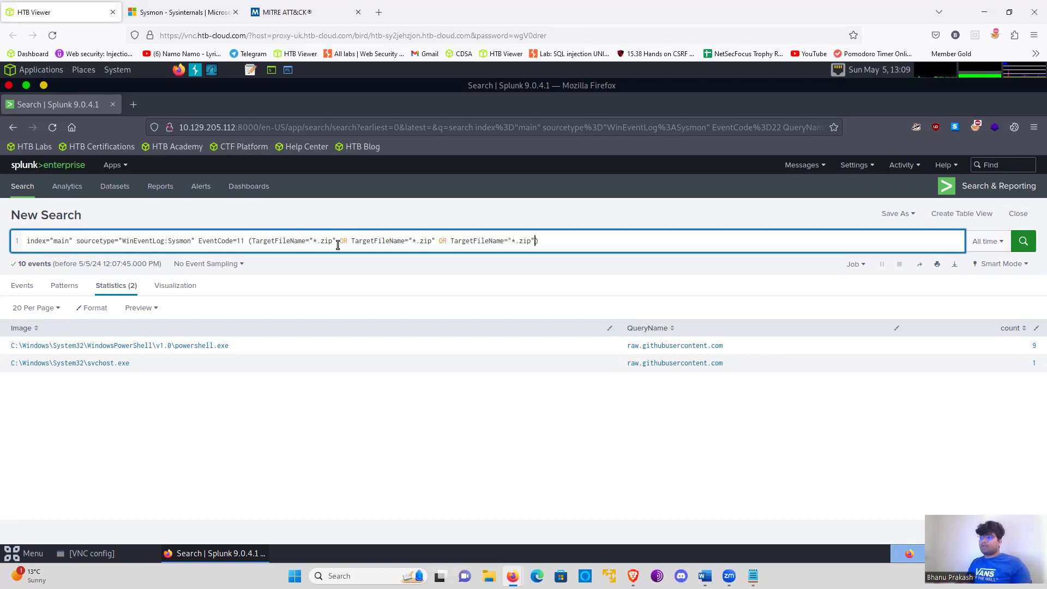
- Change the file patterns in the second and third conditions to *.rar and *.7z
double_click(426, 240)
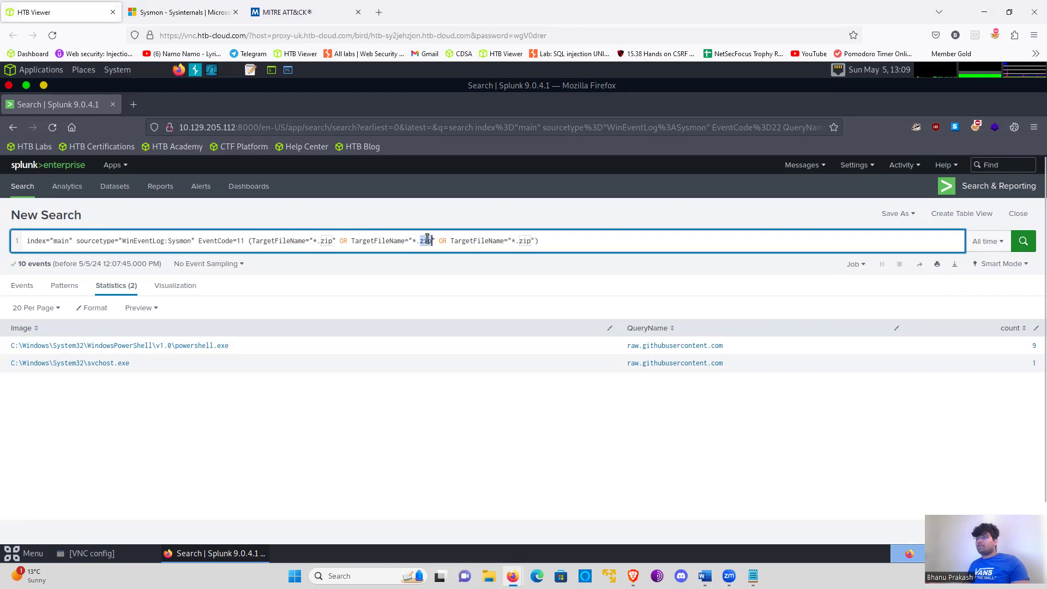
type("rar")
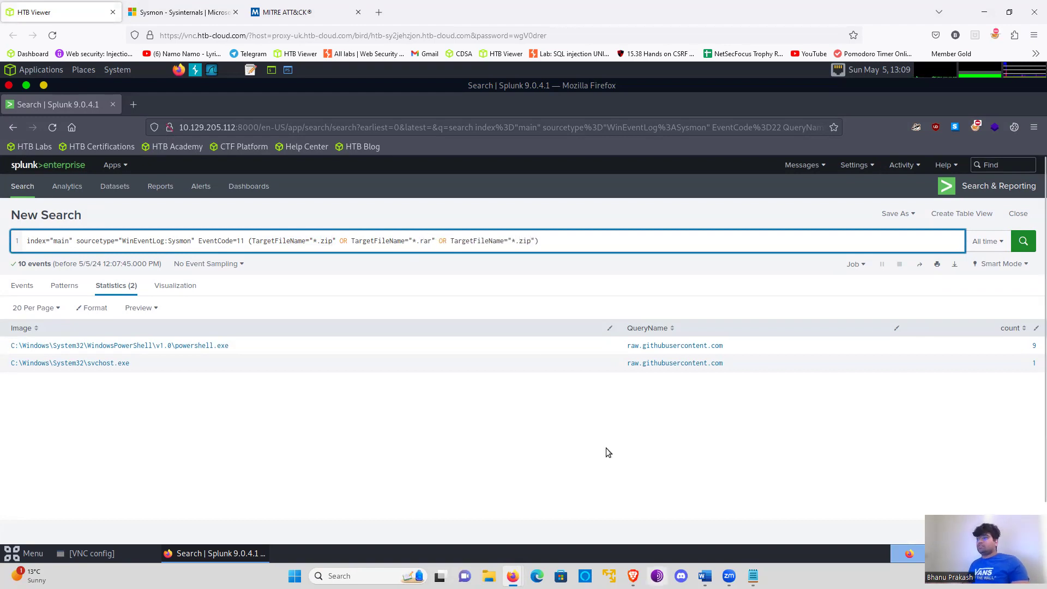
double_click(527, 243)
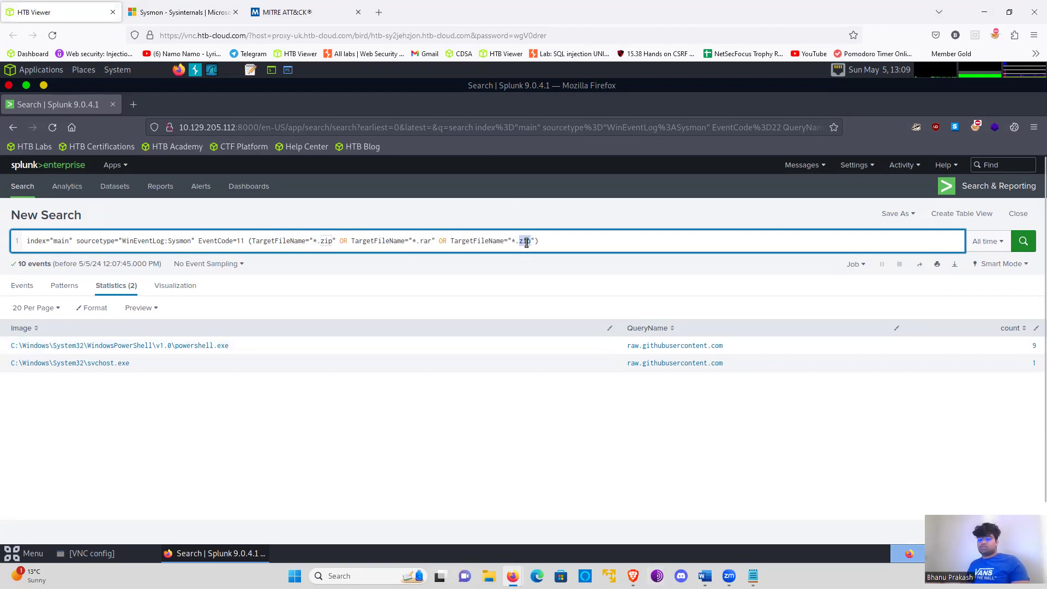
type("7z")
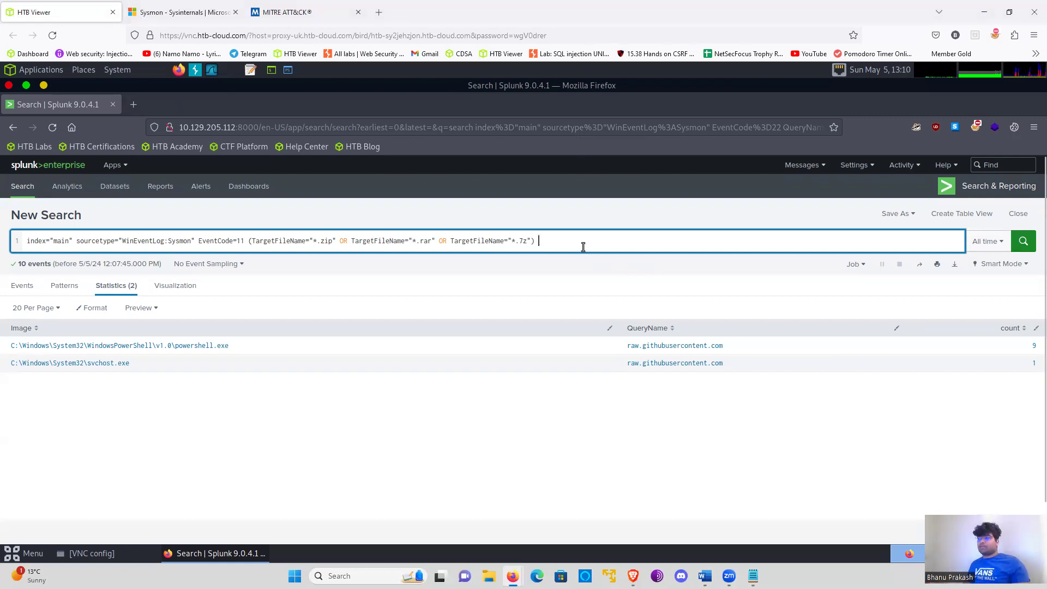
- Add a second query line, | stats count by ComputerName, User, TargetFileName
type("| stat")
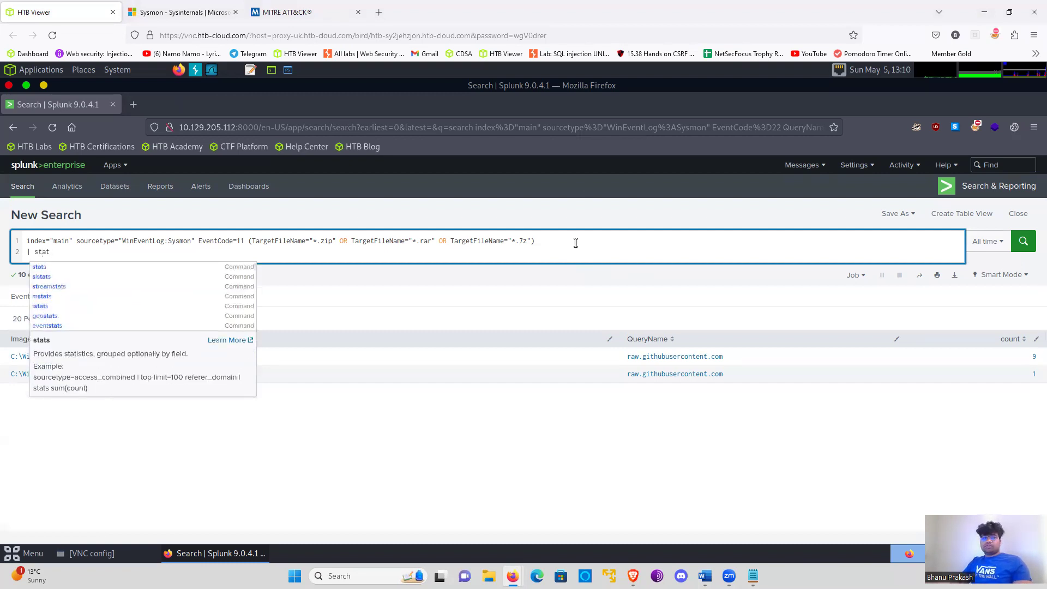
type("s count by ")
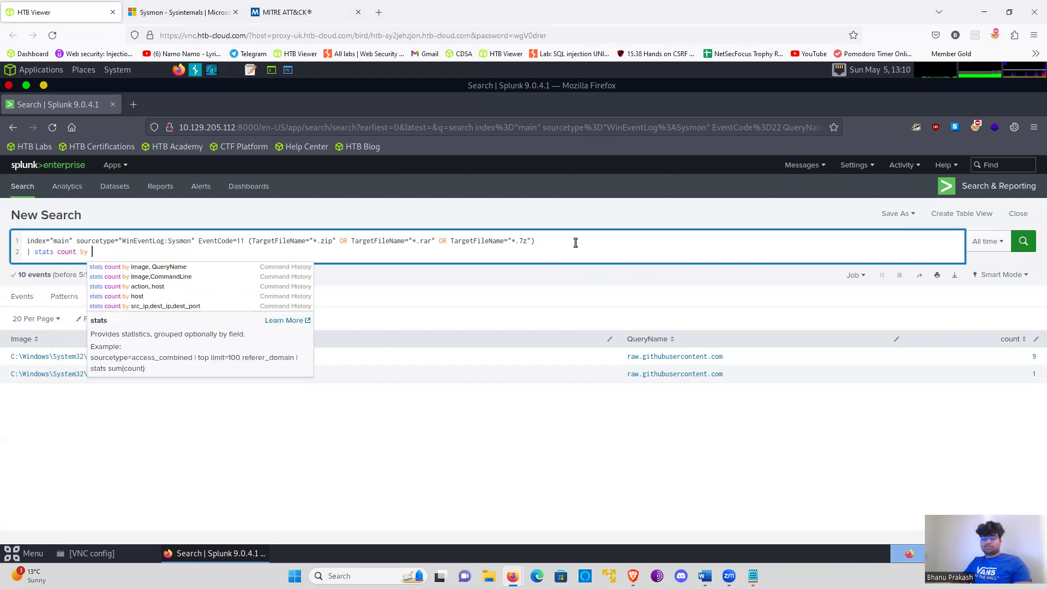
type("ComputerName")
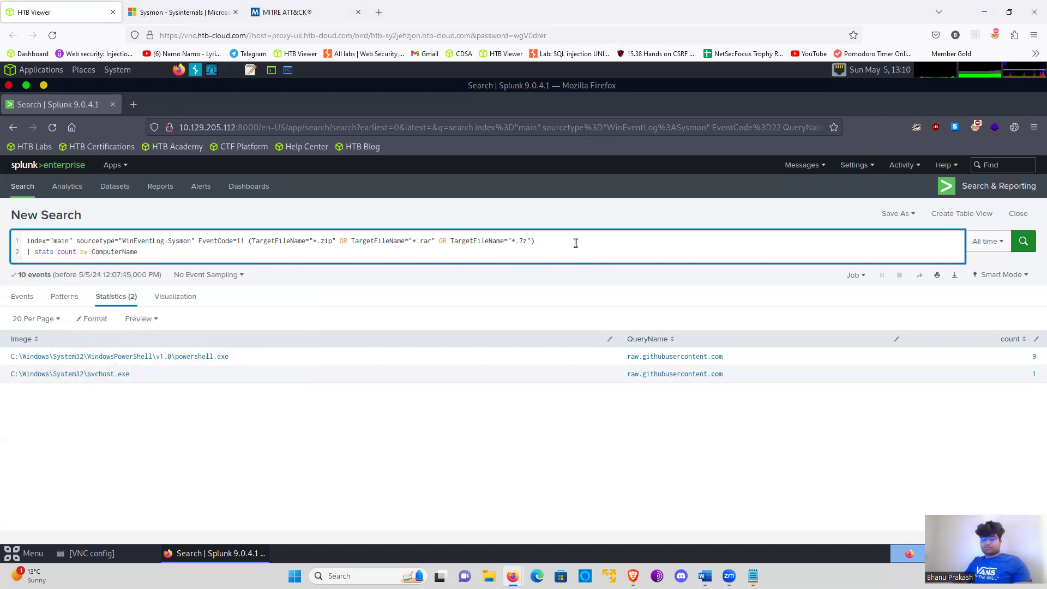
type(", User, TAr")
key("BackSpace")
key("BackSpace")
type("ar")
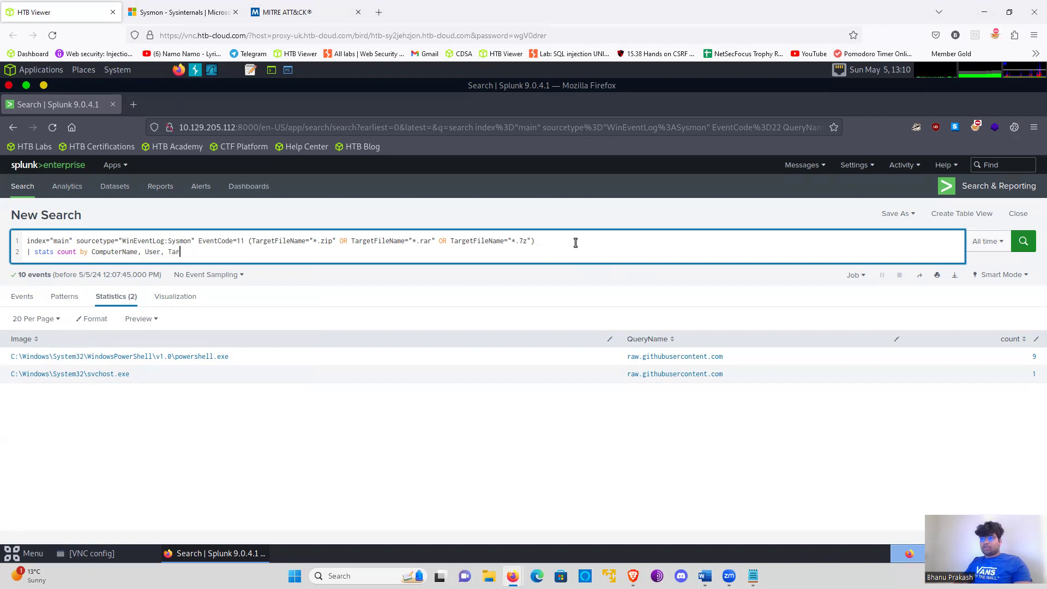
type("getFilename")
- Add a third query line, | sort -count, and run the search
key("shift+Return")
type("| ")
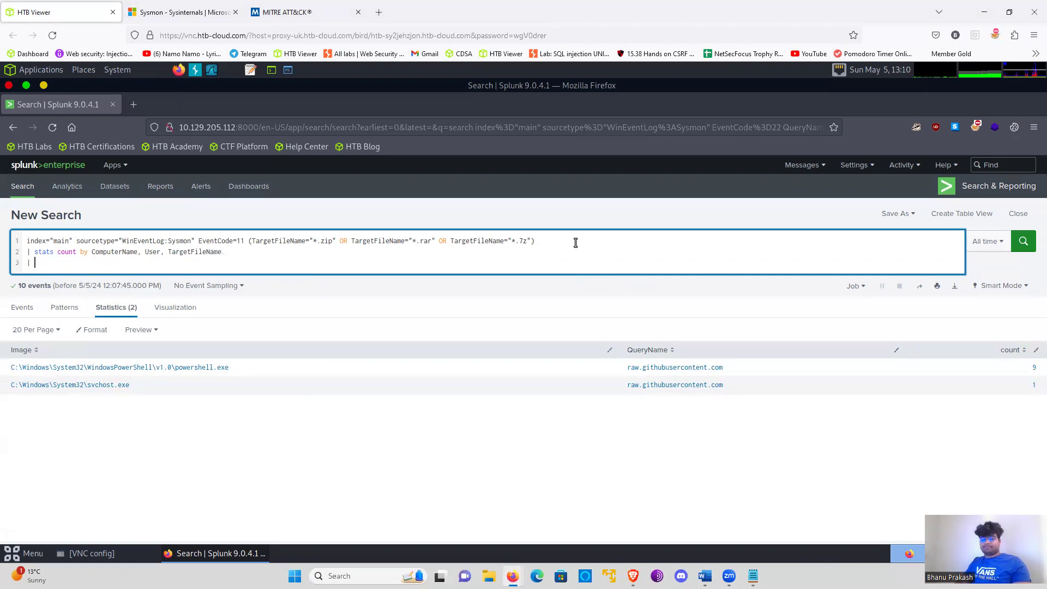
type("sor")
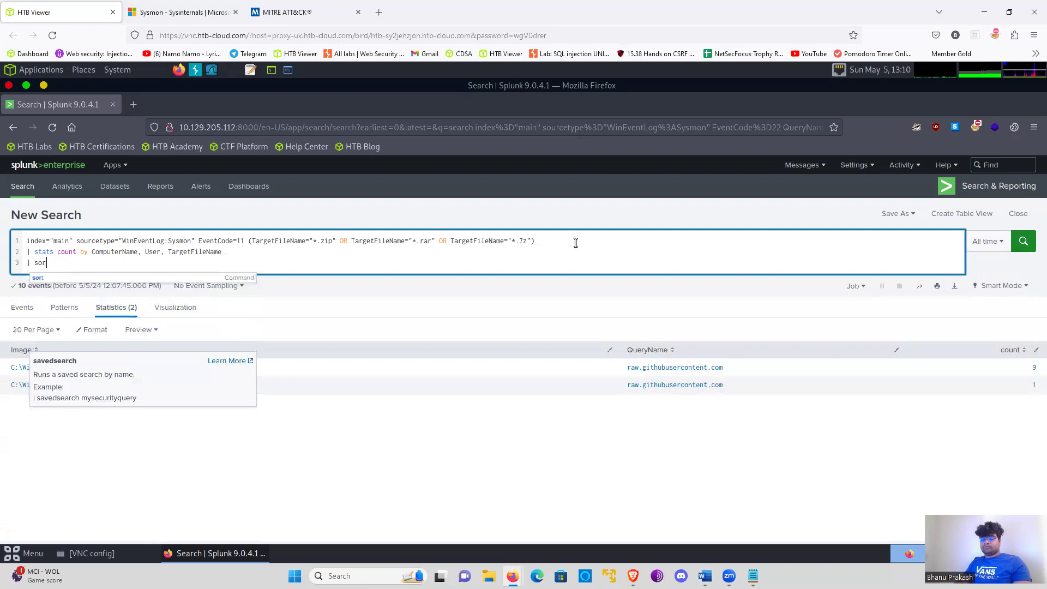
type("t -count")
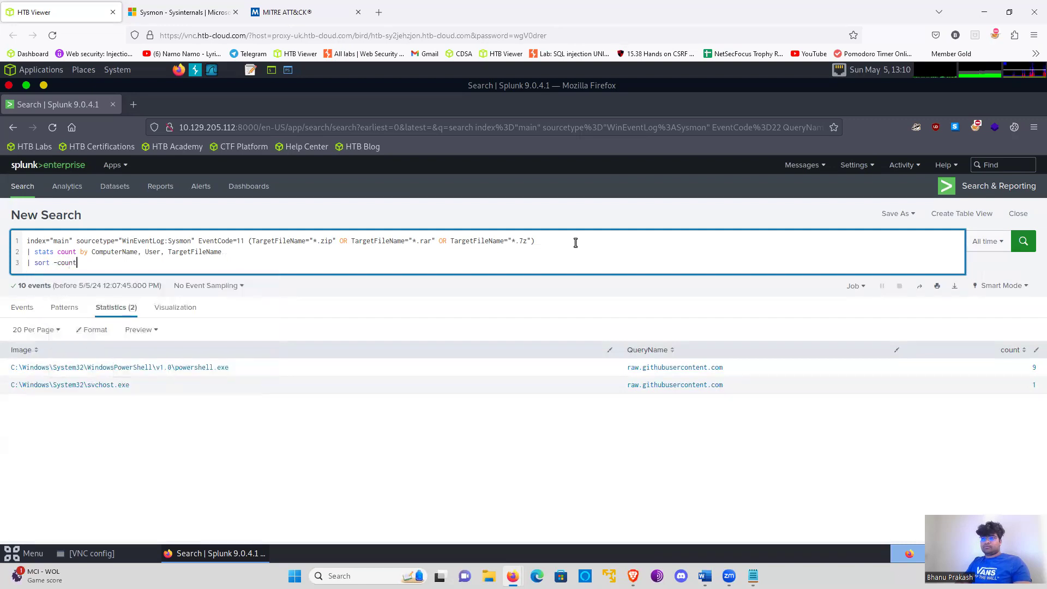
key("Return")
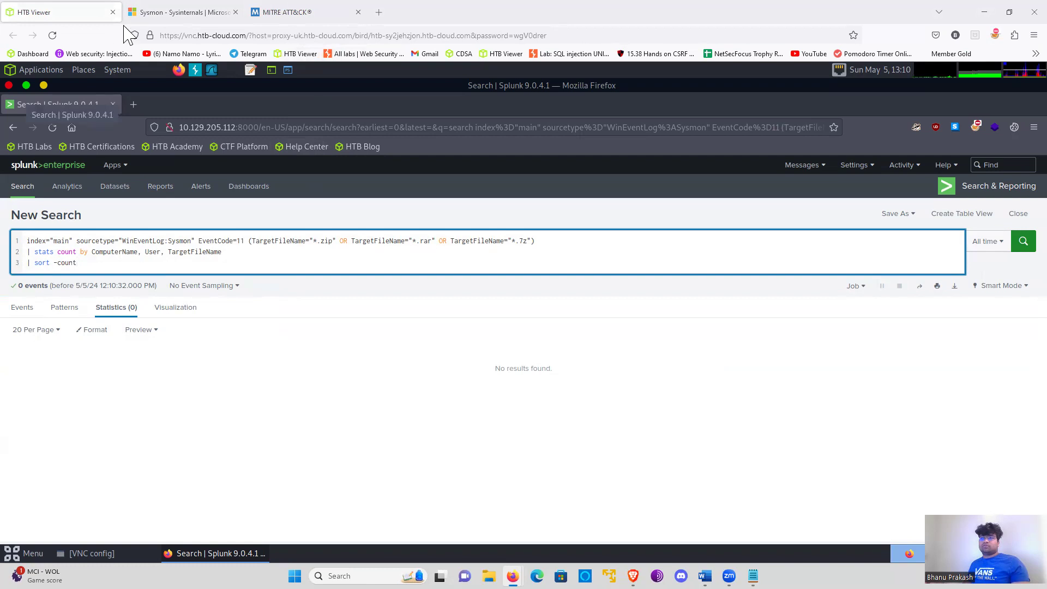
- Remove the sourcetype="WinEventLog:Sysmon" filter from the query and run the search again
left_click_drag(195, 241, 77, 240)
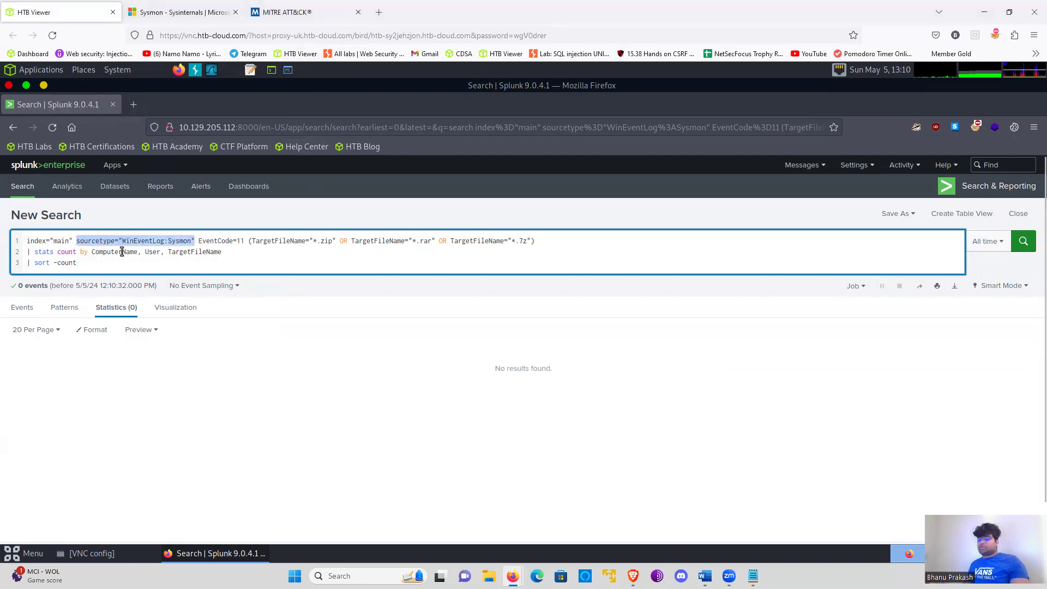
key("BackSpace")
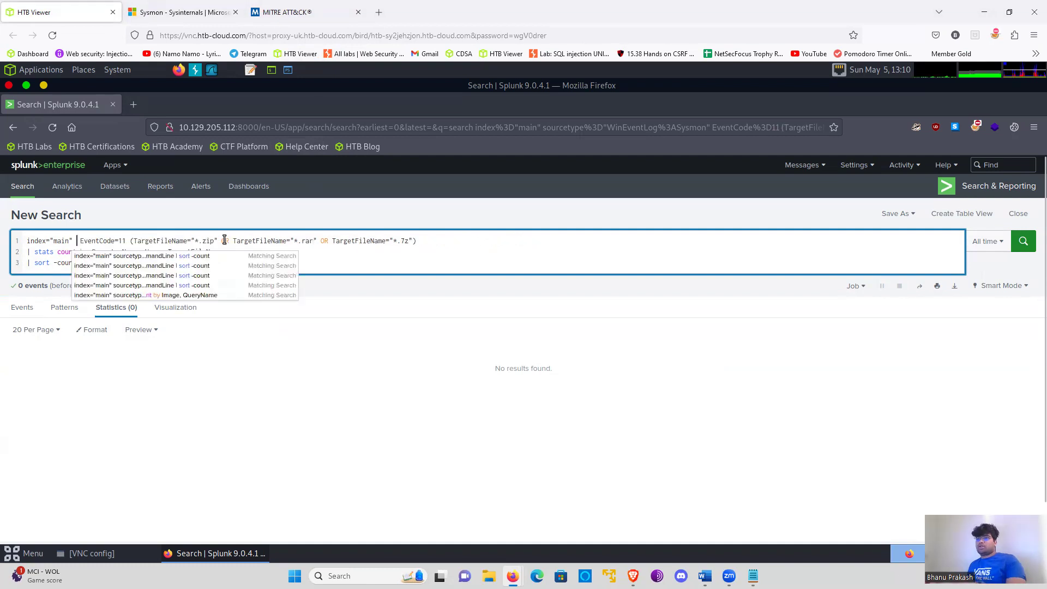
left_click(1023, 241)
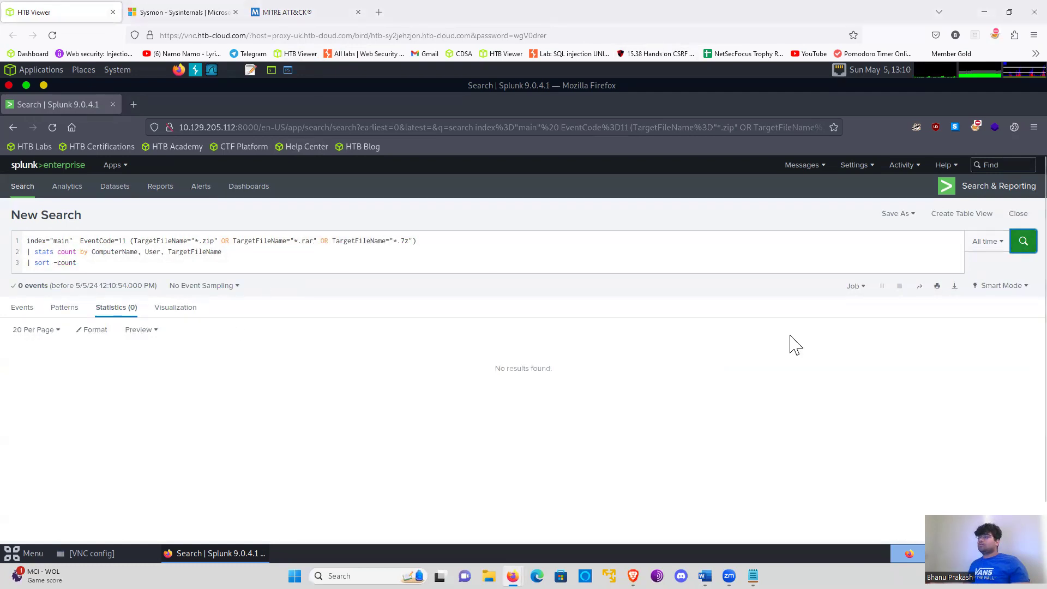
- Correct the field name to TargetFilename in all three archive conditions on the query's first line
left_click(358, 237)
left_click(126, 226)
left_click(174, 241)
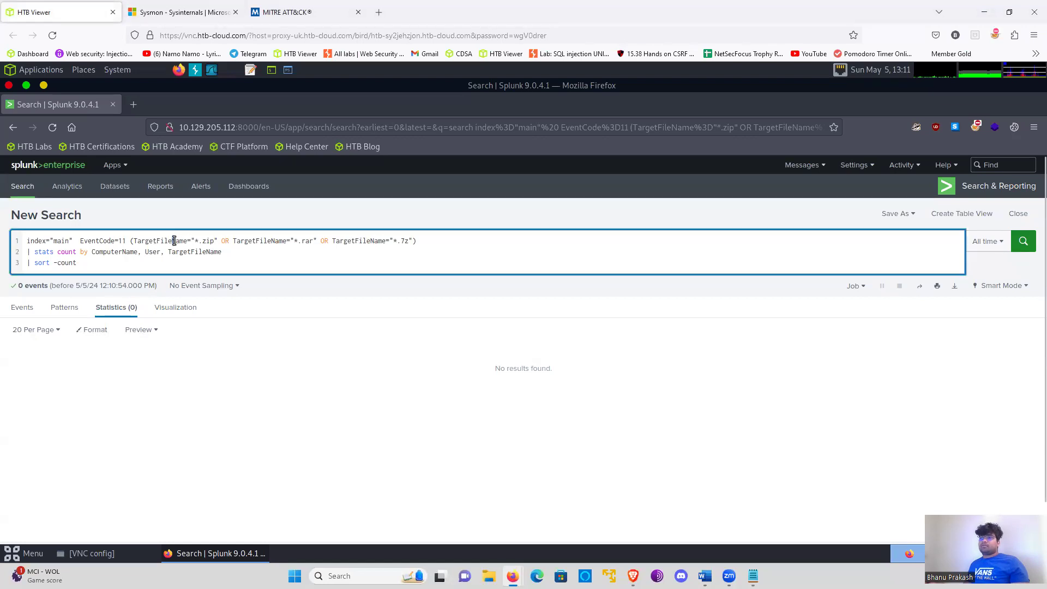
key("Right")
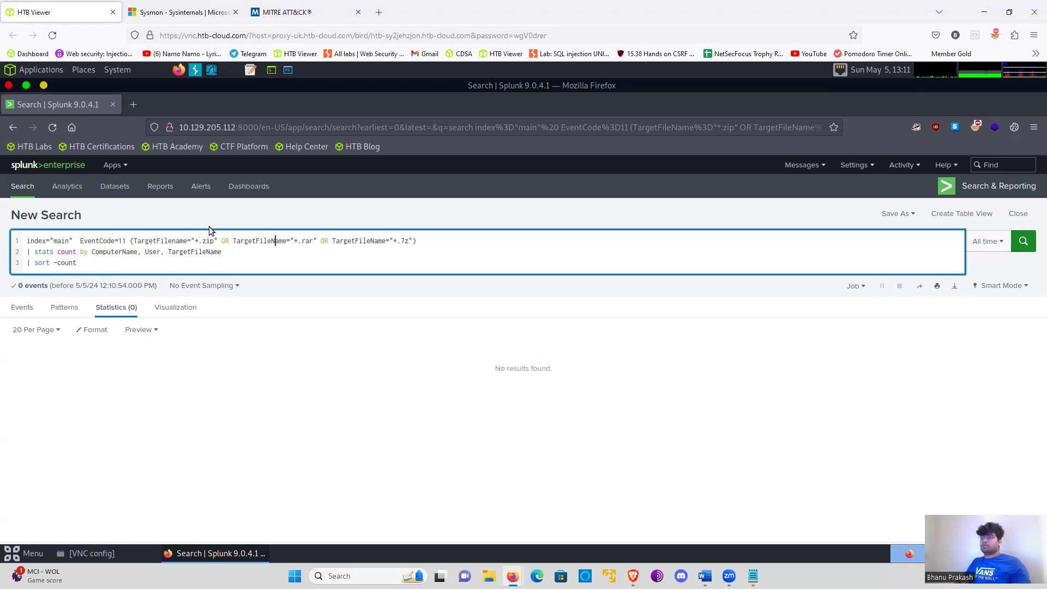
key("BackSpace")
type("n")
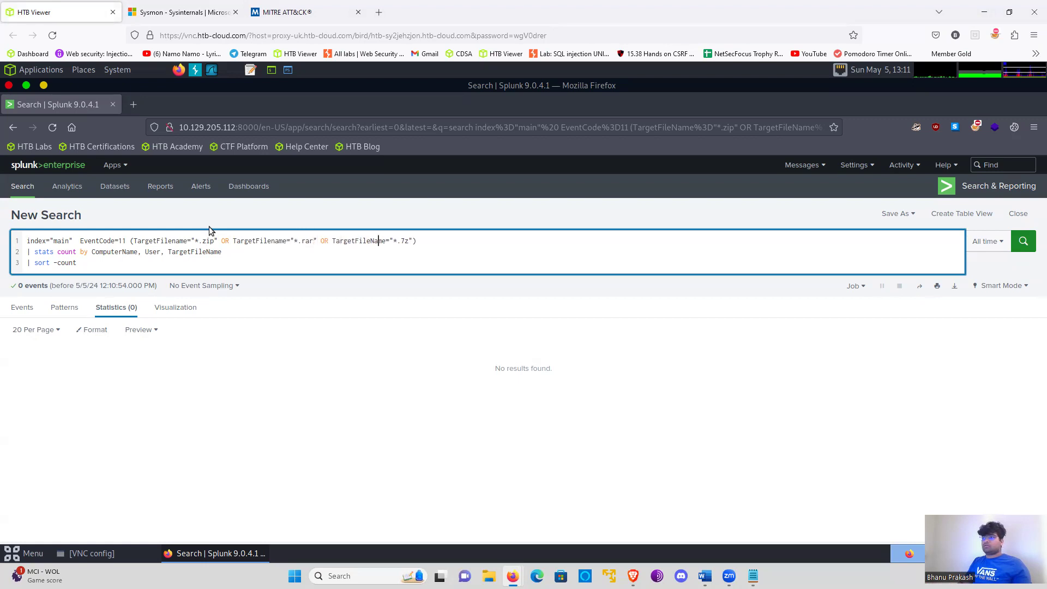
key("BackSpace")
type("n")
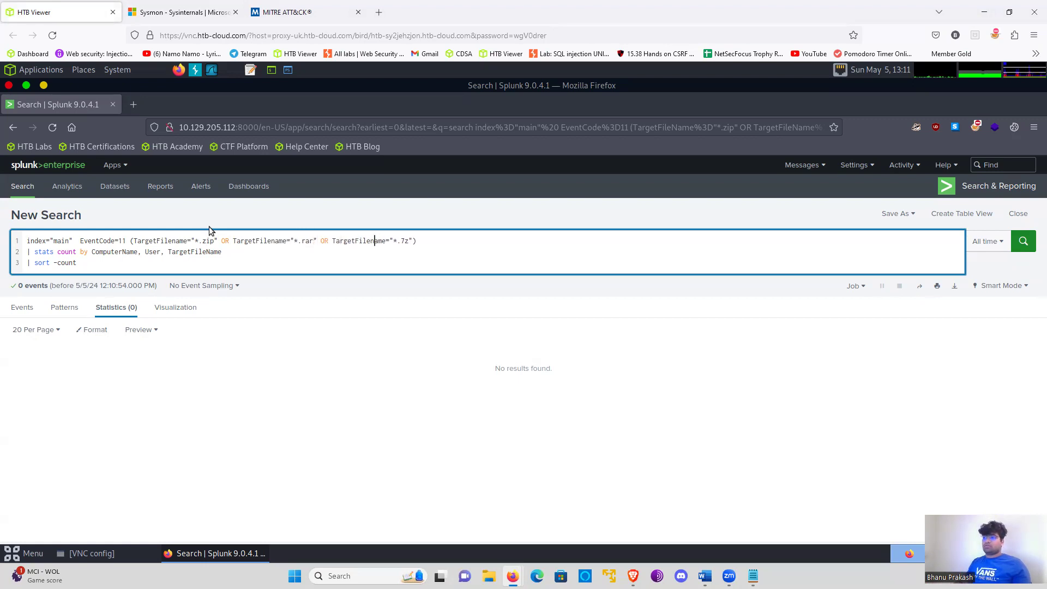
- Correct the field name to TargetFilename in the stats line and run the search
left_click(211, 253)
key("BackSpace")
type("n")
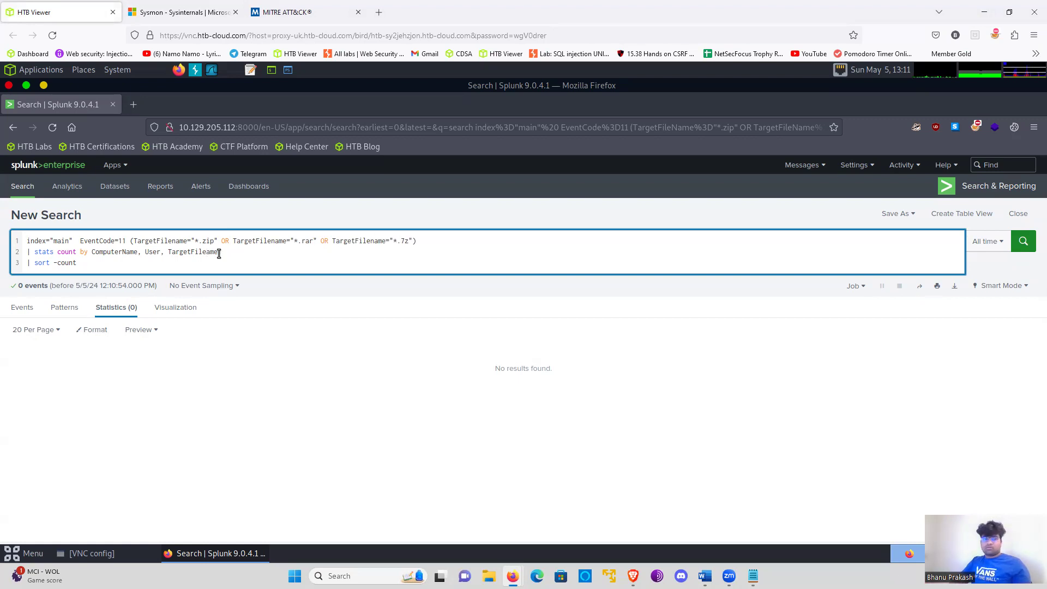
key("Return")
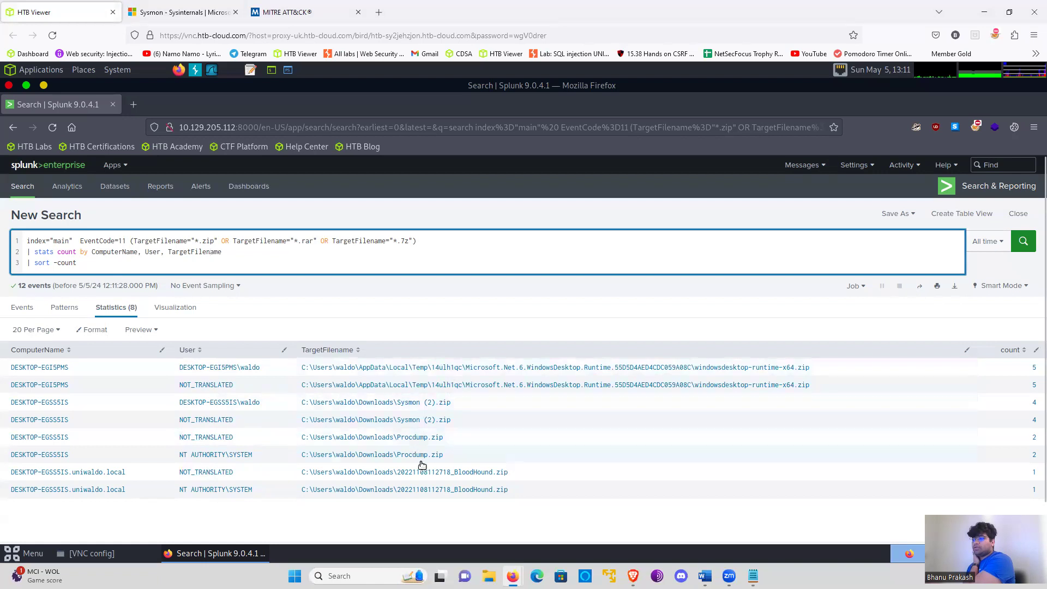
- Look up bloodhound on Google in a new browser tab, rejecting all optional cookies
left_click(482, 474)
double_click(481, 475)
left_click(574, 467)
left_click(575, 467)
left_click(574, 467)
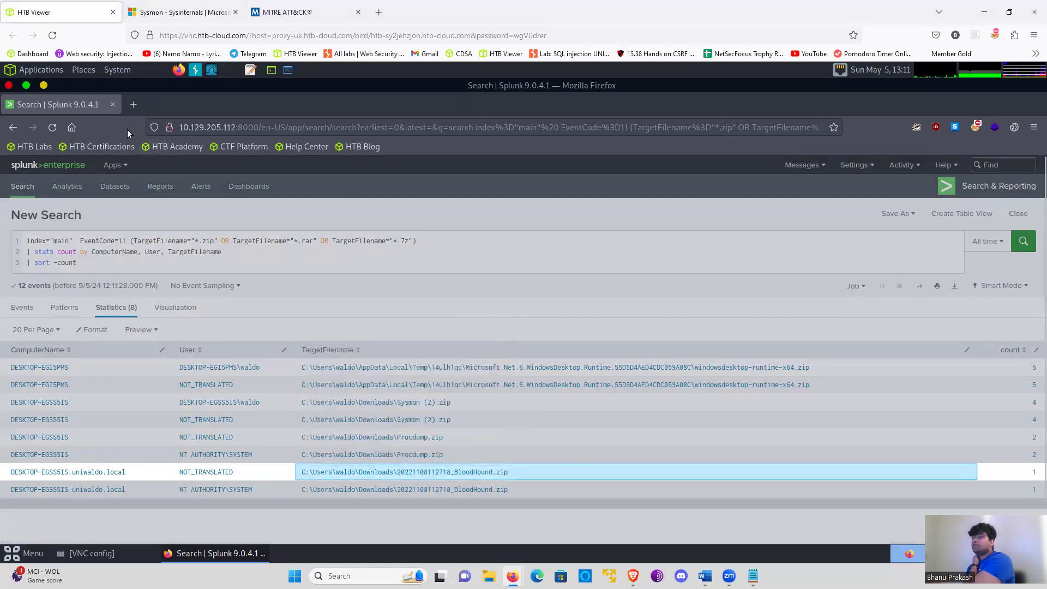
left_click(132, 104)
left_click(185, 128)
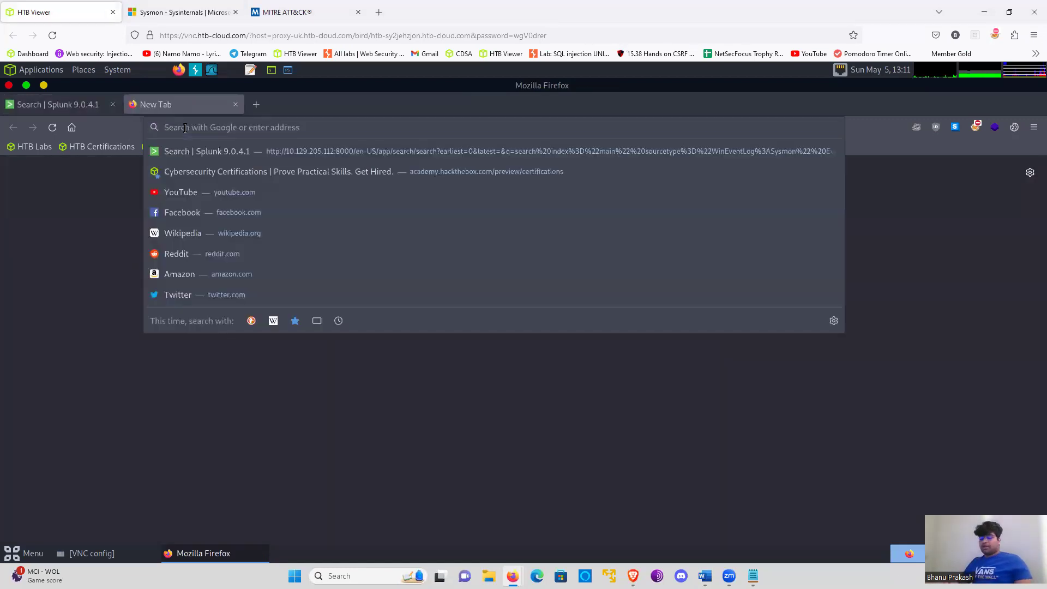
type("blood")
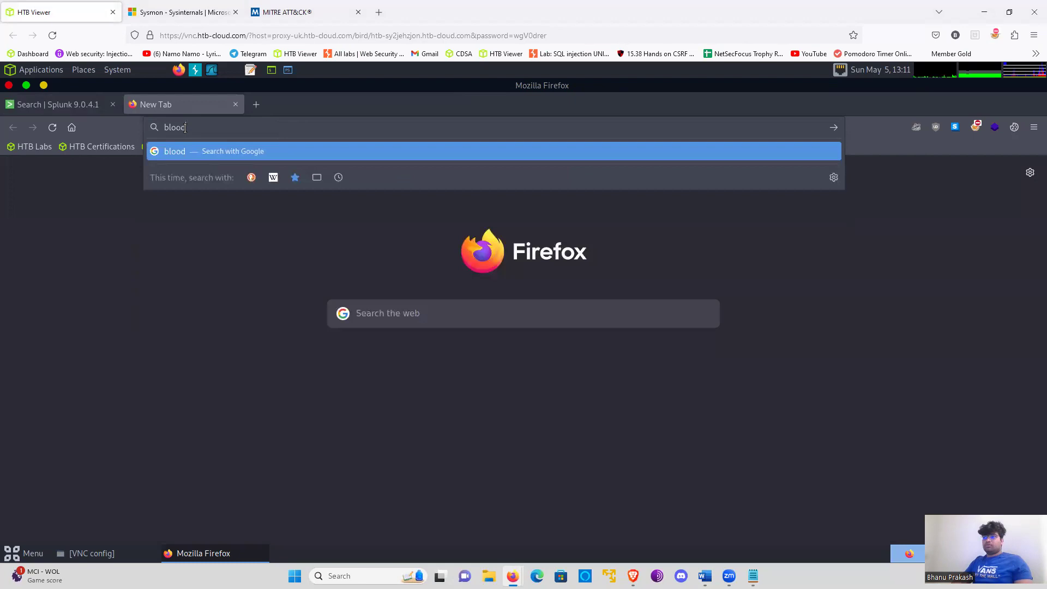
type("hound")
key("Return")
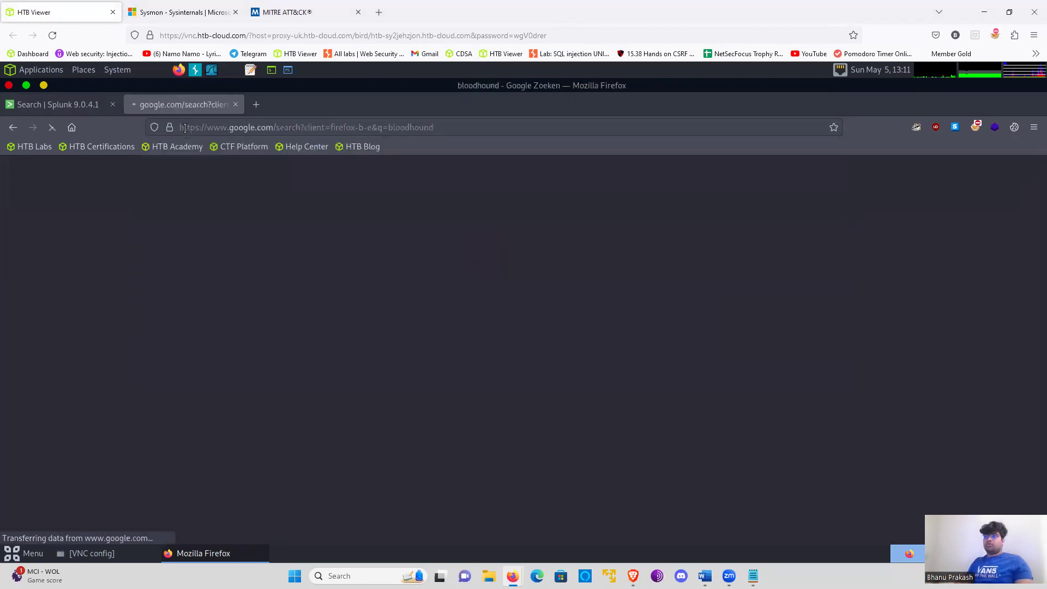
scroll(462, 315, "down", 2)
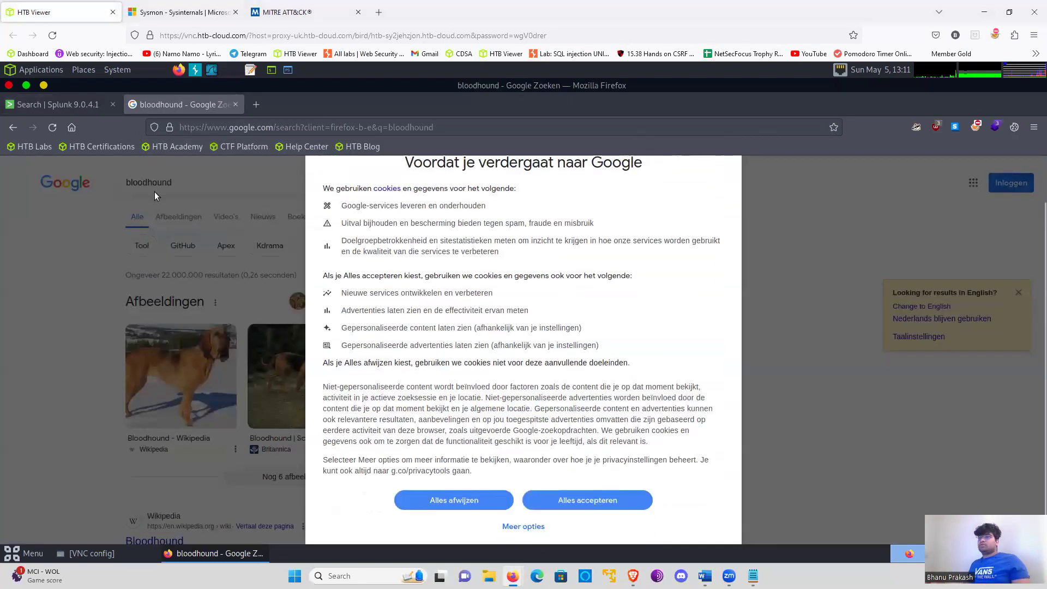
left_click(453, 500)
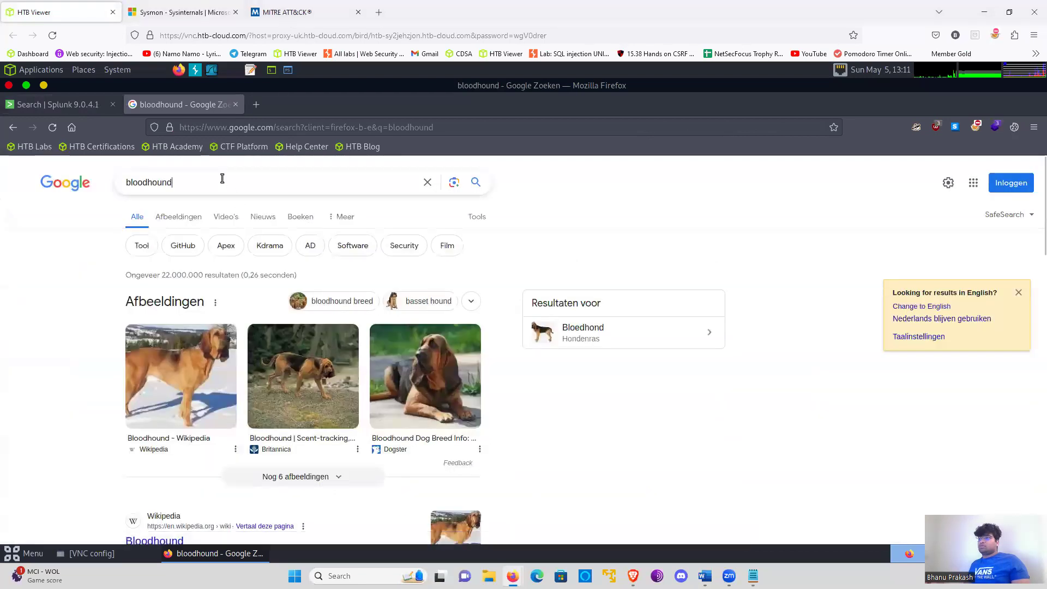
- Refine the web search to bloodhound tool, read the answer to "What is a BloodHound tool?", and close the tab
left_click(222, 179)
key("Down")
key("Return")
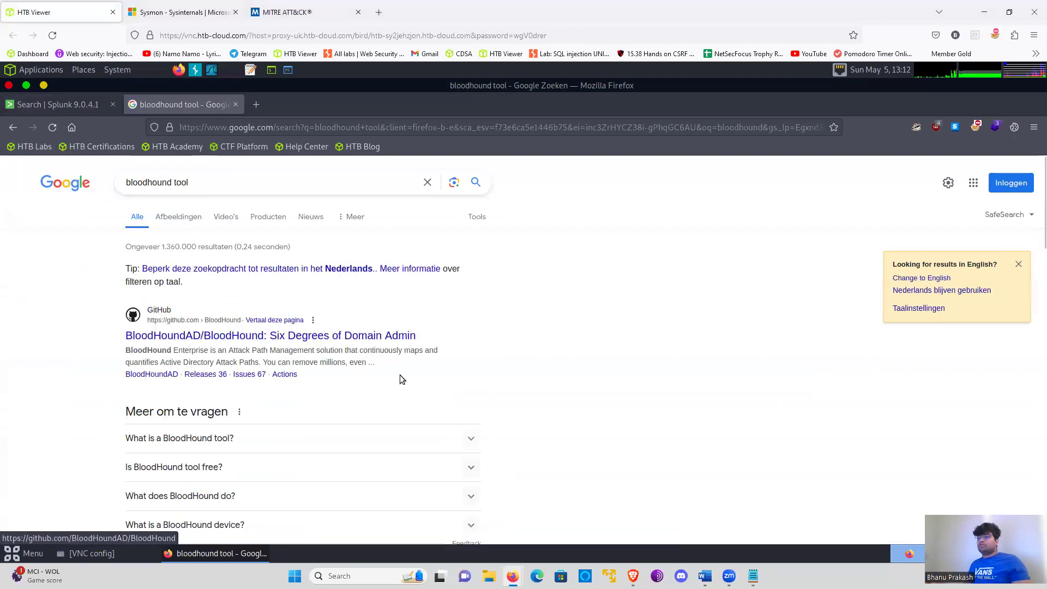
scroll(281, 371, "down", 2)
left_click(166, 323)
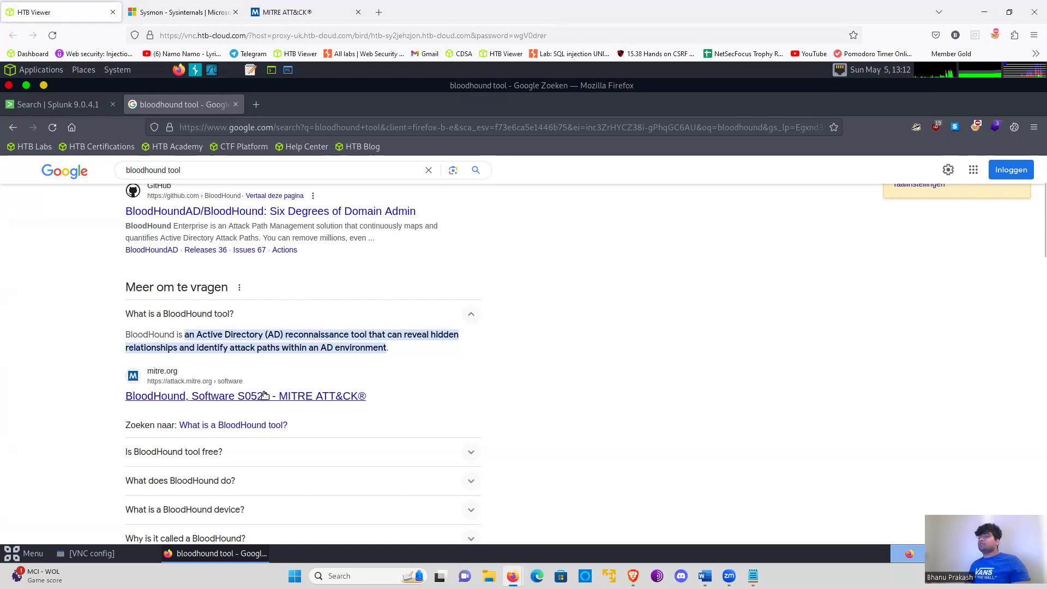
left_click(235, 104)
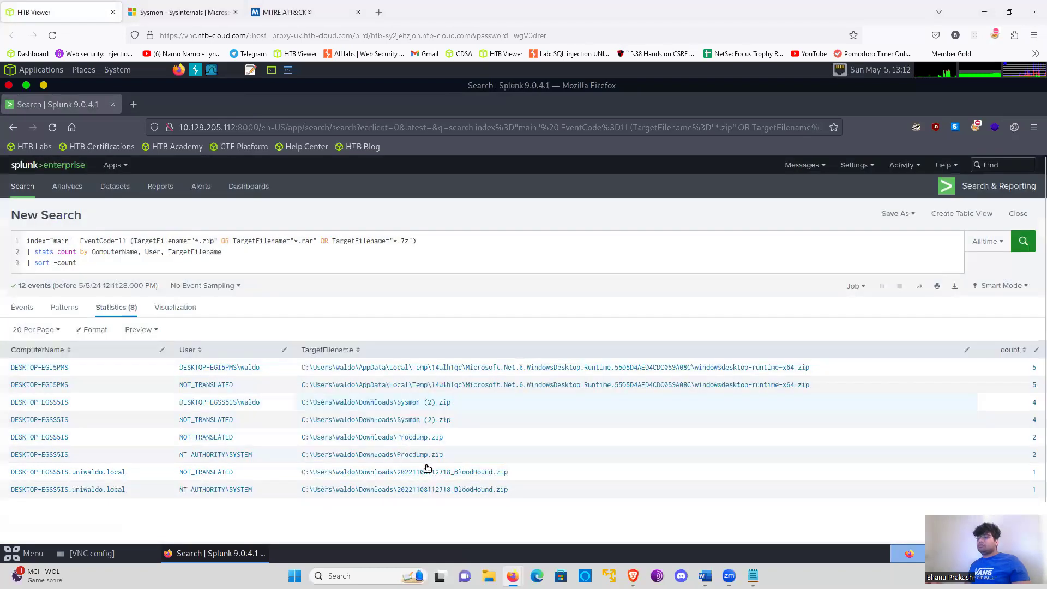
- Switch to the Notepad list of detections, review the item on PowerShell or MS Edge downloading payloads/tools, and return to Splunk
left_click(104, 263)
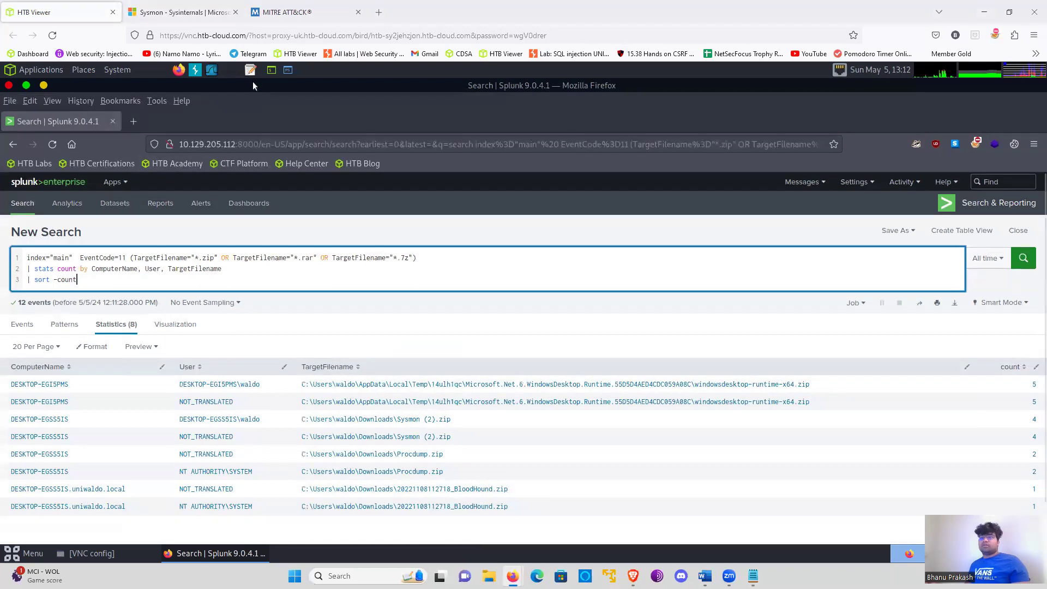
key("alt+Tab")
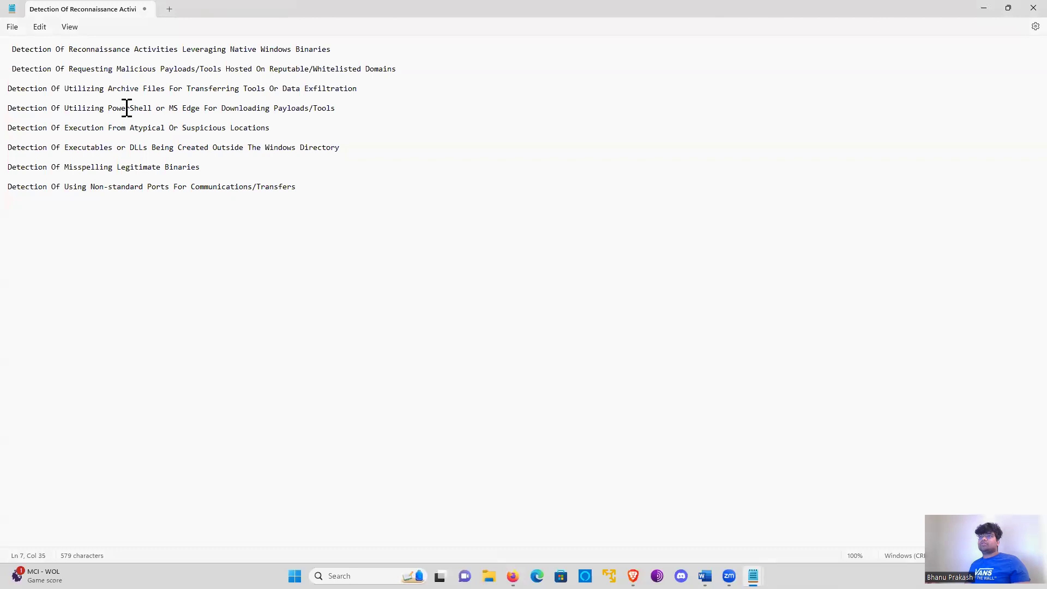
double_click(126, 108)
left_click(178, 110)
double_click(145, 109)
left_click(195, 106)
double_click(195, 107)
left_click(223, 109)
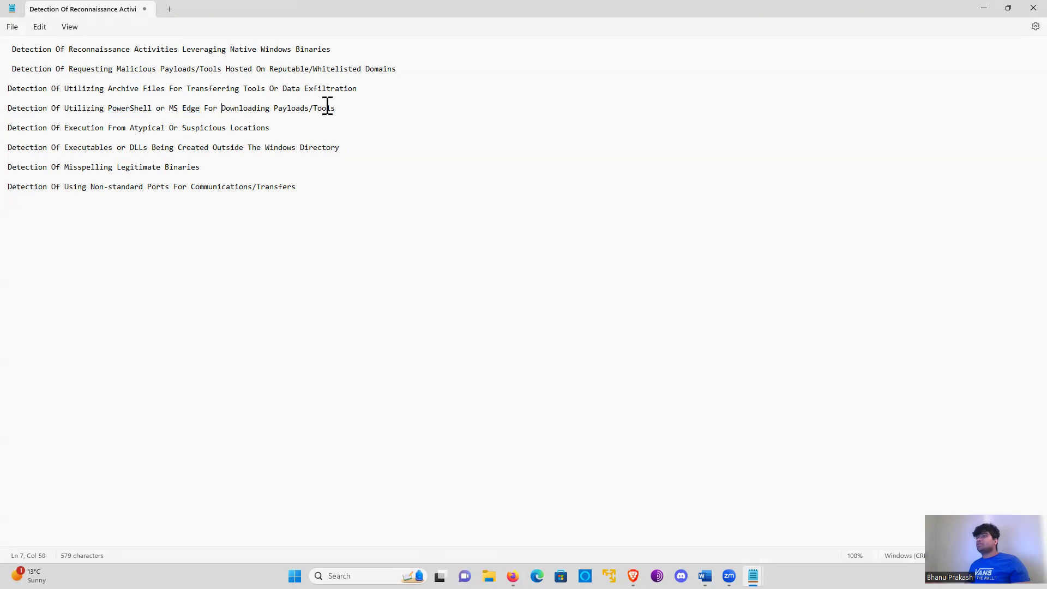
key("alt+Tab")
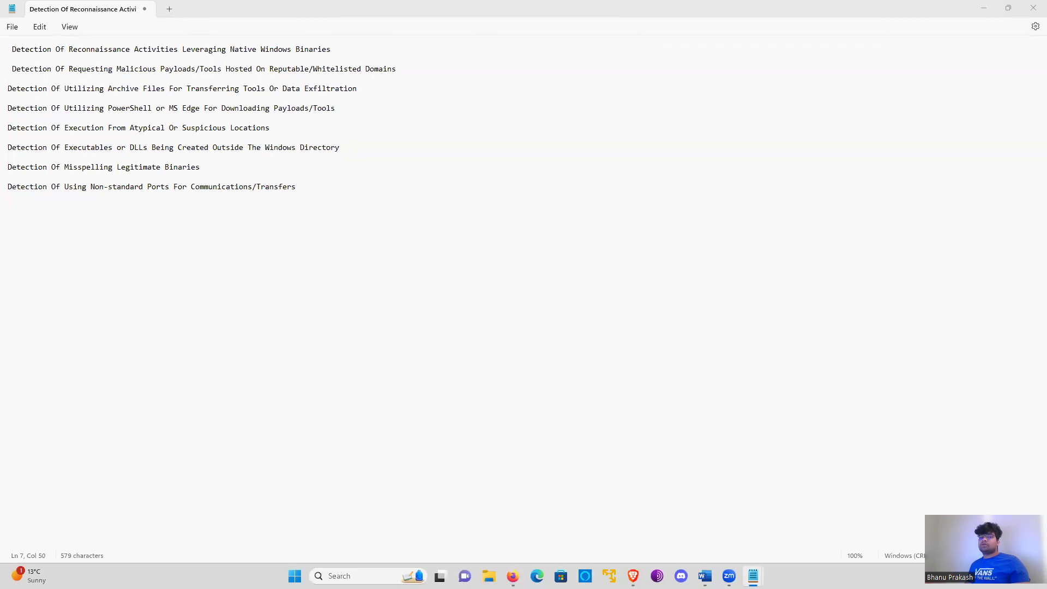
key("alt+Tab")
- Restore the sourcetype="WinEventLog:Sysmon" filter between the index and EventCode=11 in the query
left_click(76, 284)
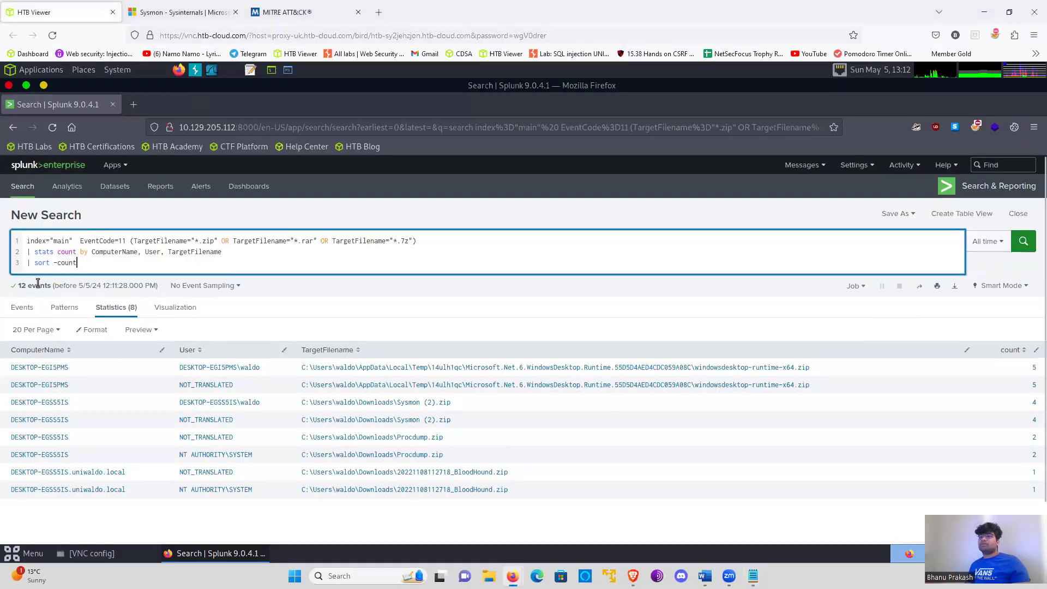
left_click_drag(75, 264, 131, 241)
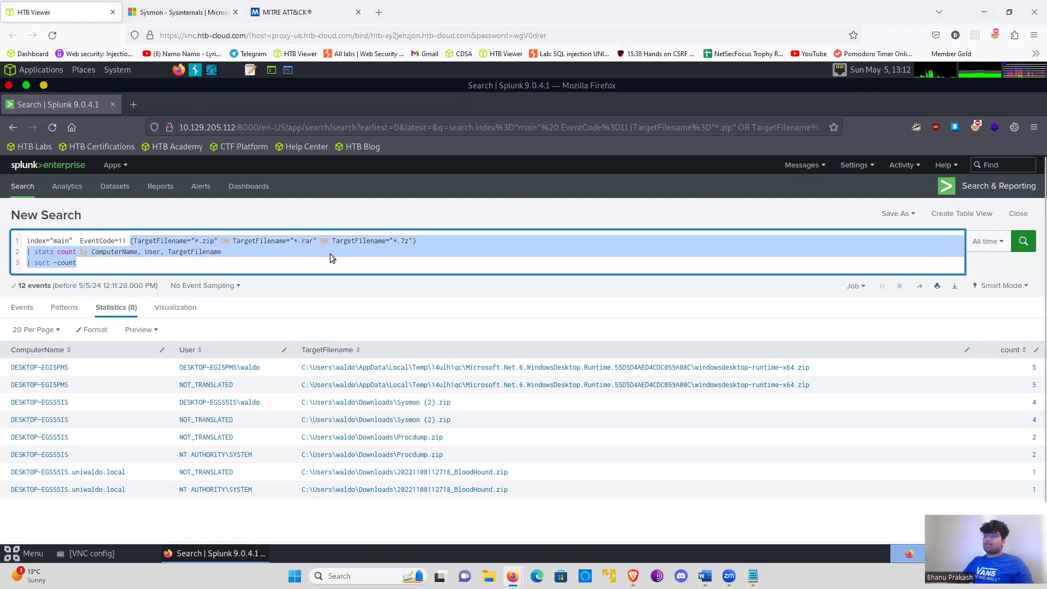
key("BackSpace")
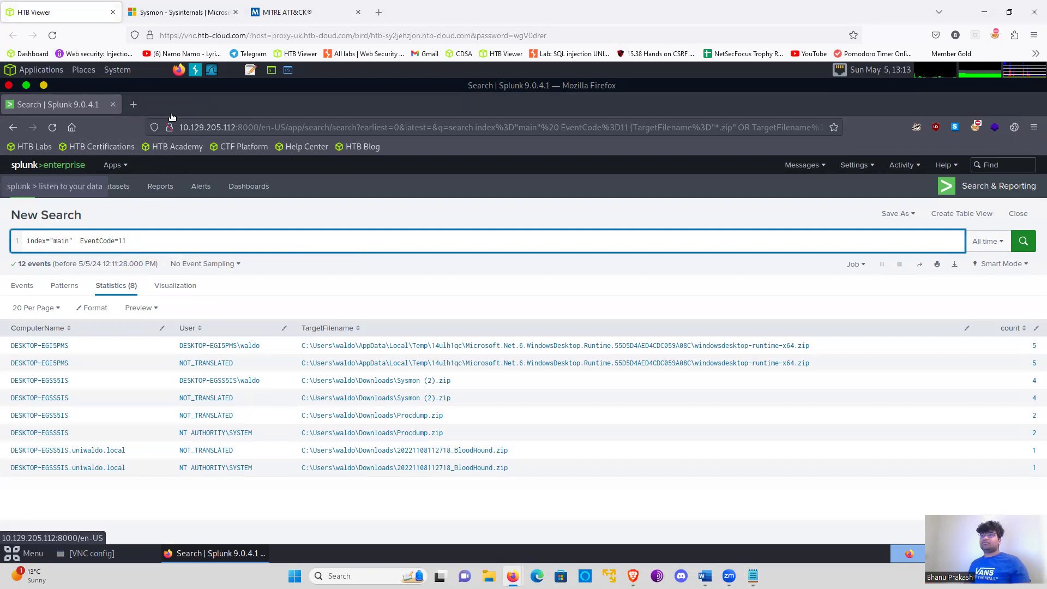
left_click(81, 241)
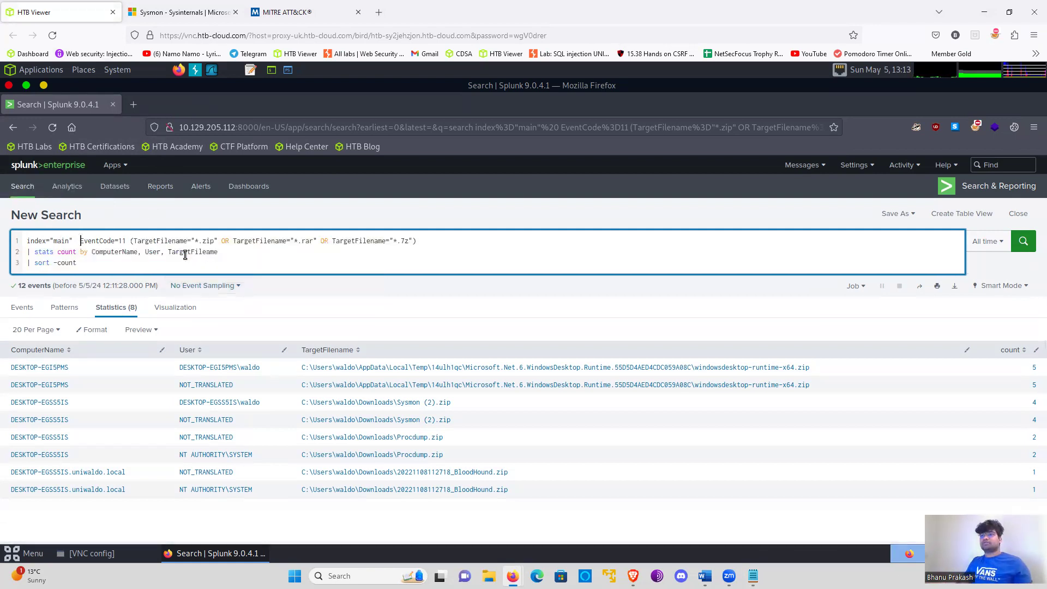
type("sourcetype=\"WinEventLog:Sysmon\"")
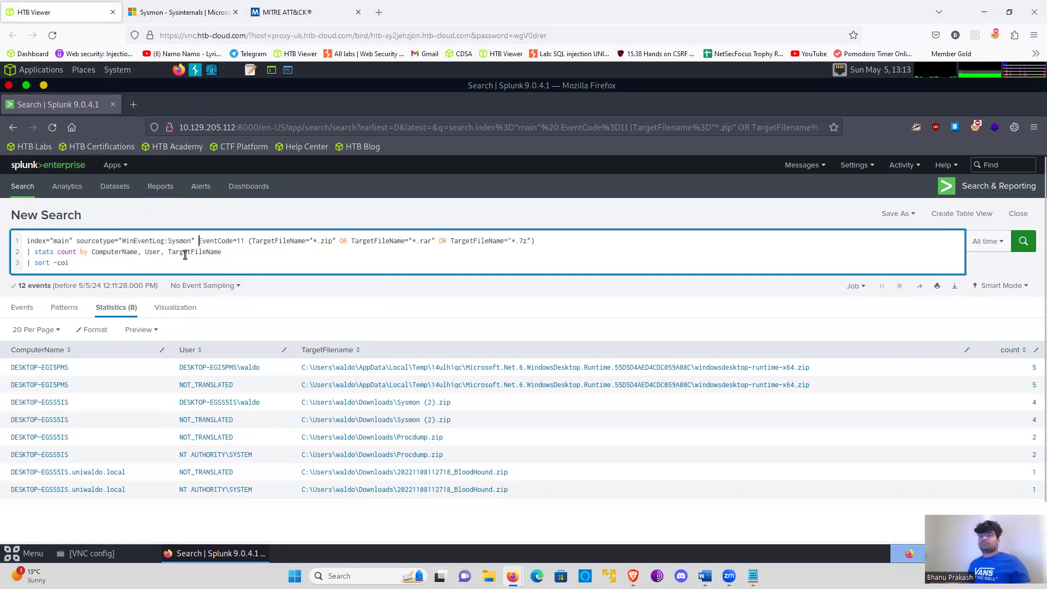
- Replace the archive file name conditions after EventCode=11 with Image="*powershell.exe"
left_click(255, 241)
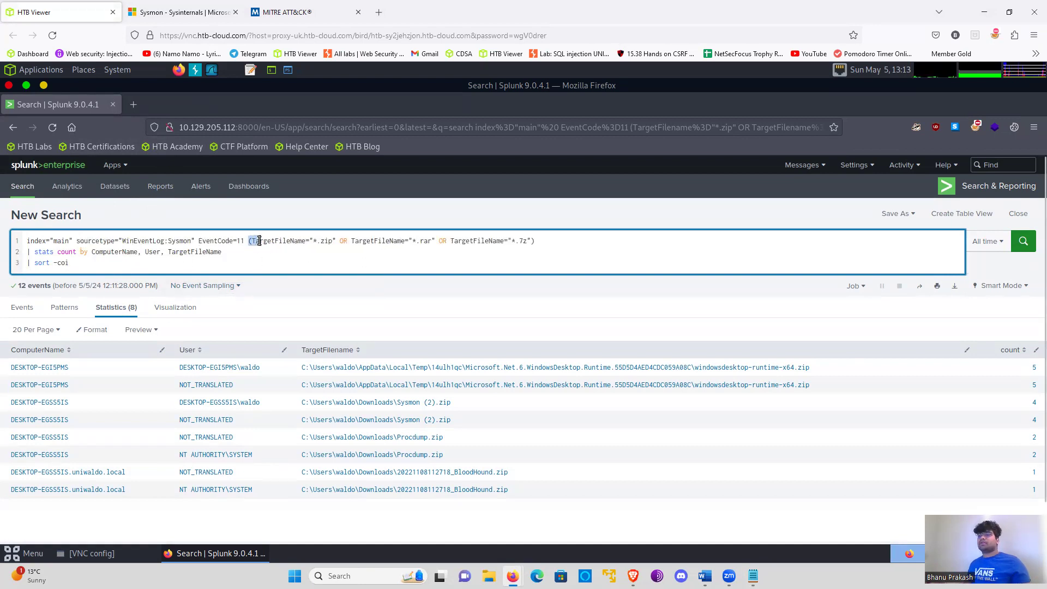
left_click(287, 240)
mouse_move(246, 241)
left_mouse_down()
mouse_move(542, 243)
mouse_move(324, 233)
mouse_move(249, 241)
left_mouse_up()
type("Image=")
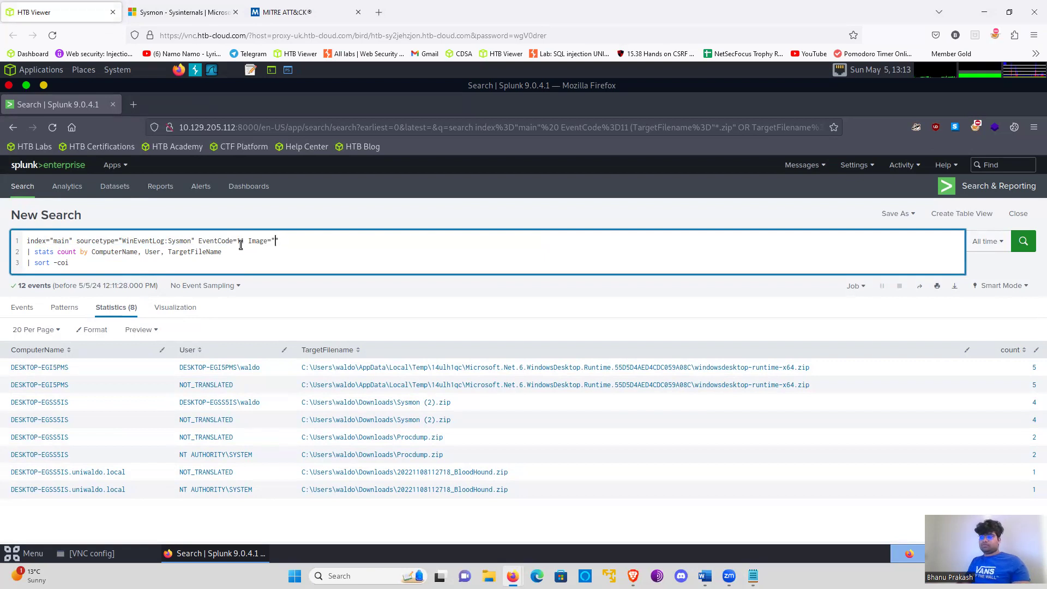
type("\"*powershell.exe\"")
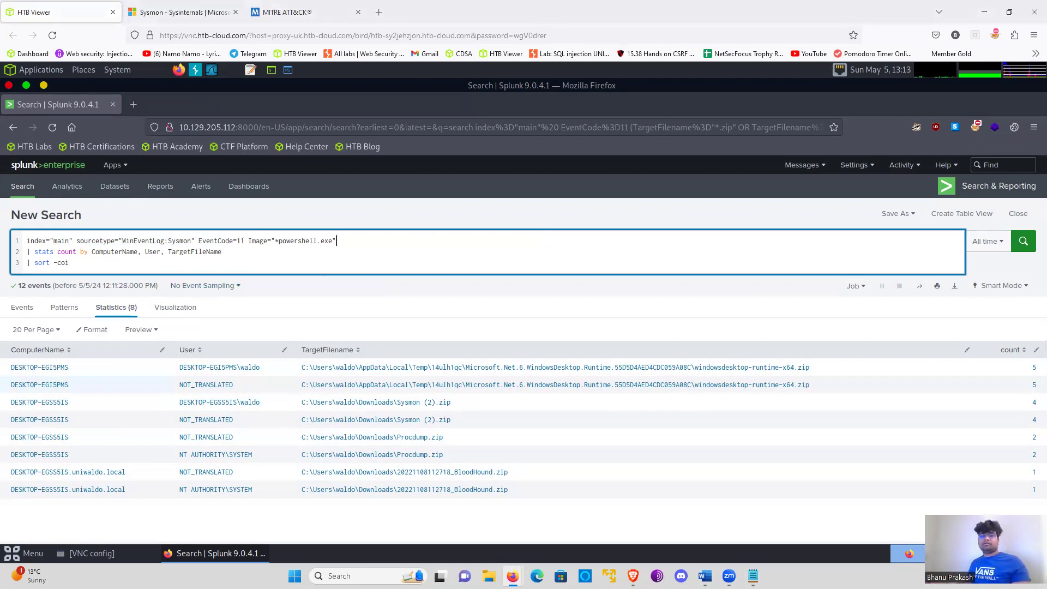
- Change the stats grouping to Image, TargetFileName, correct the last line to | sort -count, and run the search
double_click(117, 253)
key("BackSpace")
key("Delete")
key("Delete")
key("Delete")
key("Delete")
key("Delete")
key("Delete")
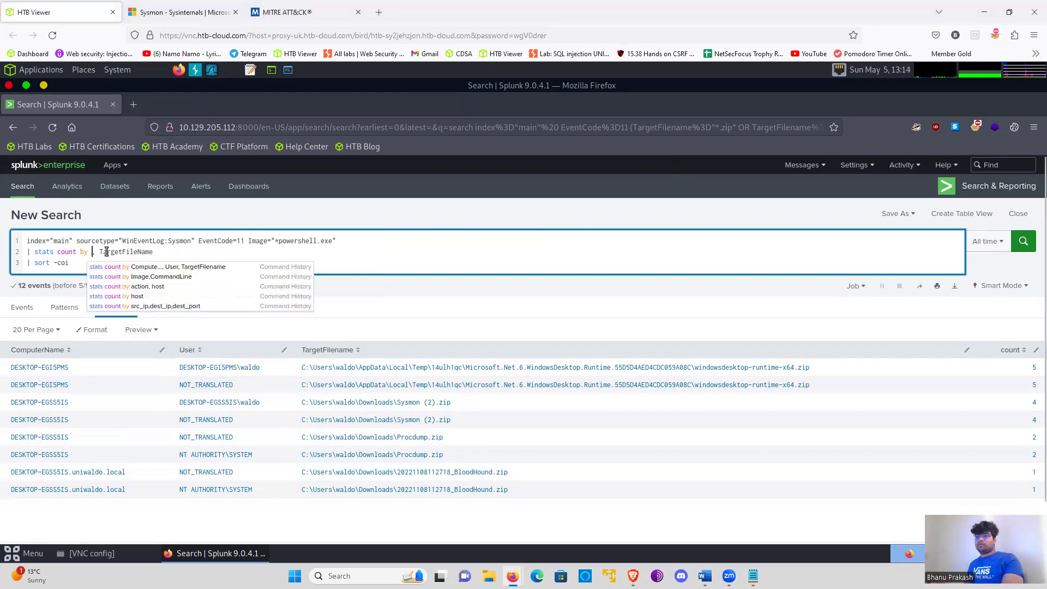
type("Image")
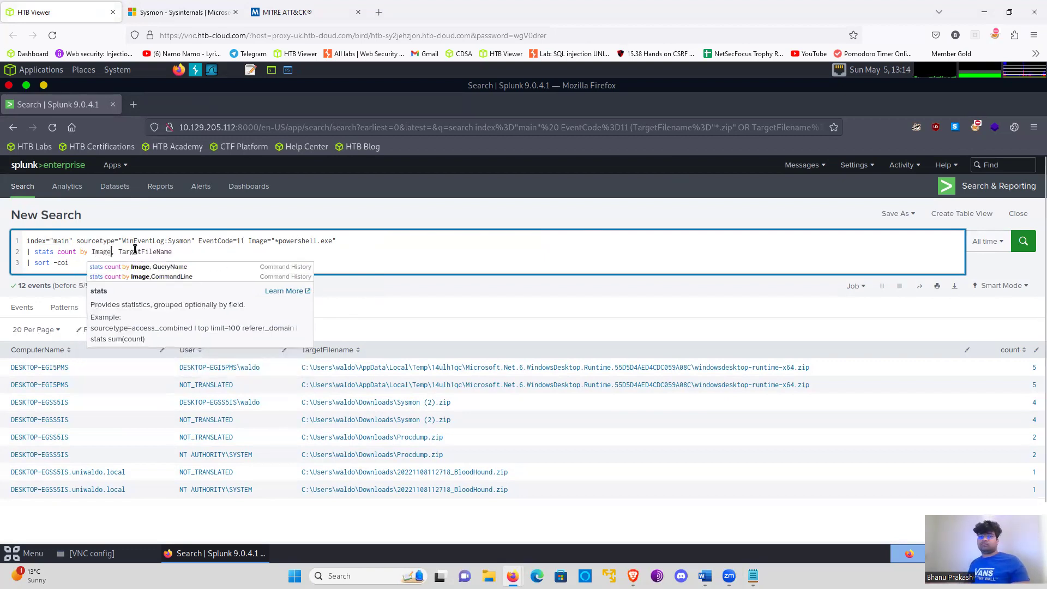
key("BackSpace")
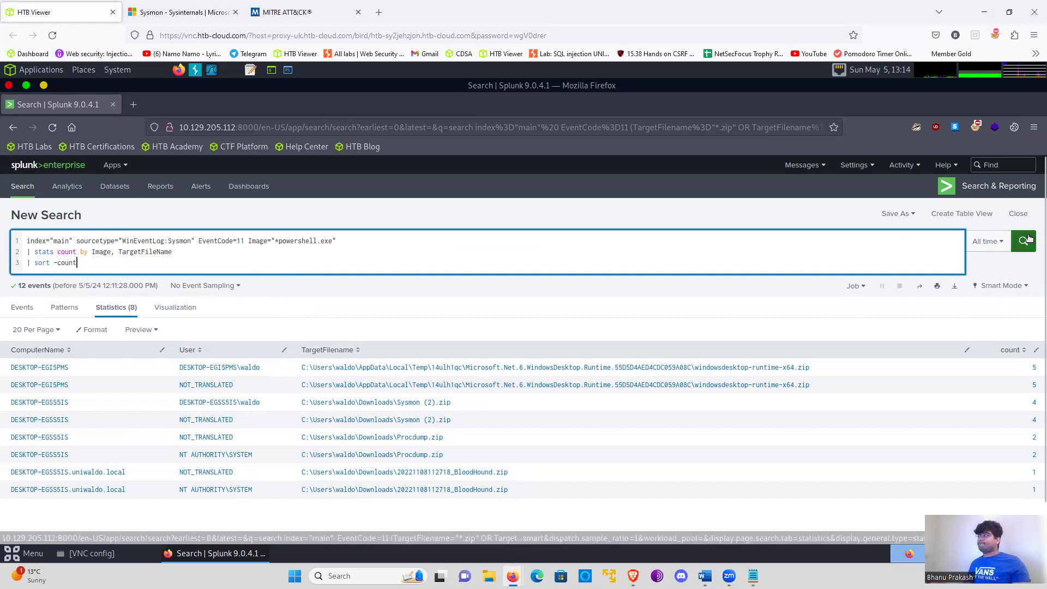
left_click(1025, 242)
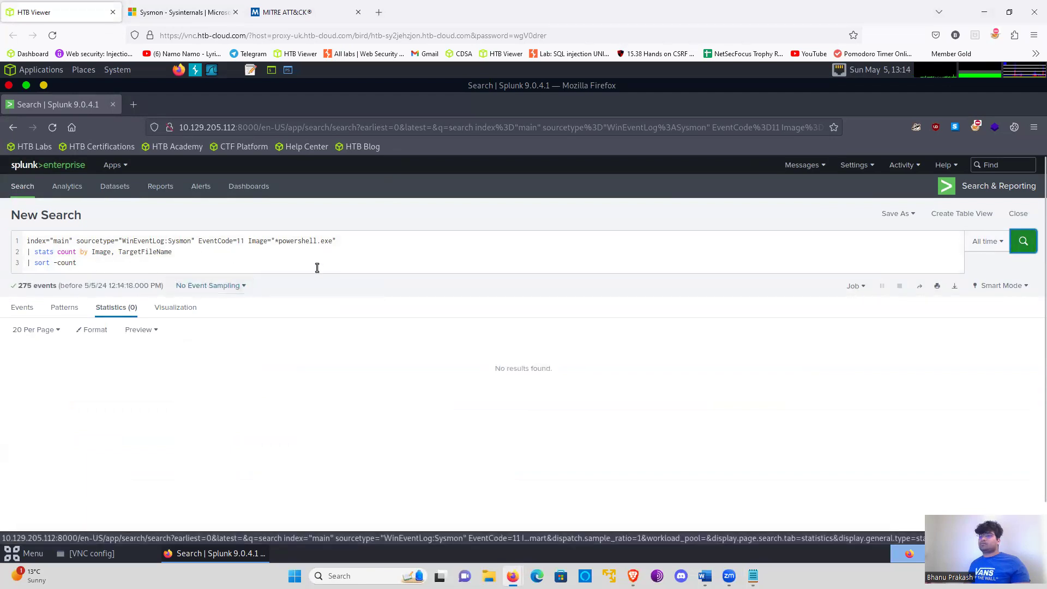
- Change the Image pattern to "*powershell.exe*" and run the search again
left_click(239, 267)
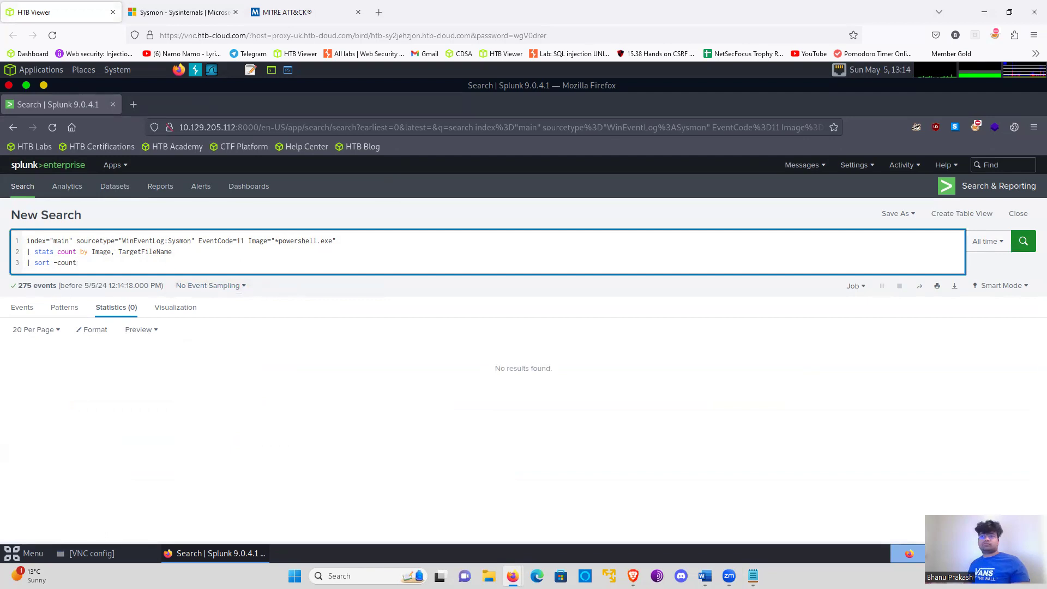
left_click(398, 350)
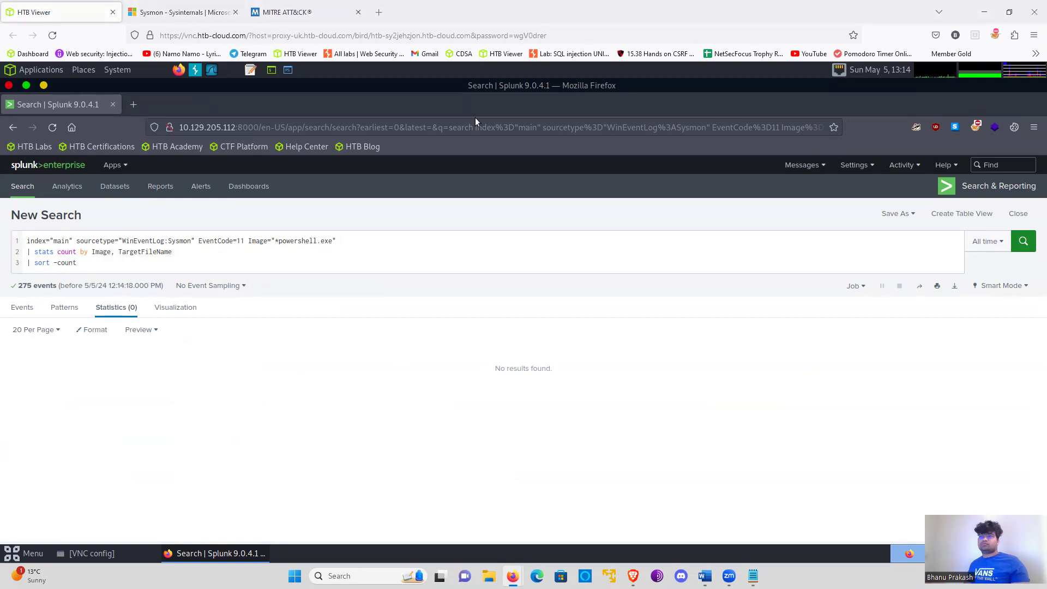
left_click(338, 241)
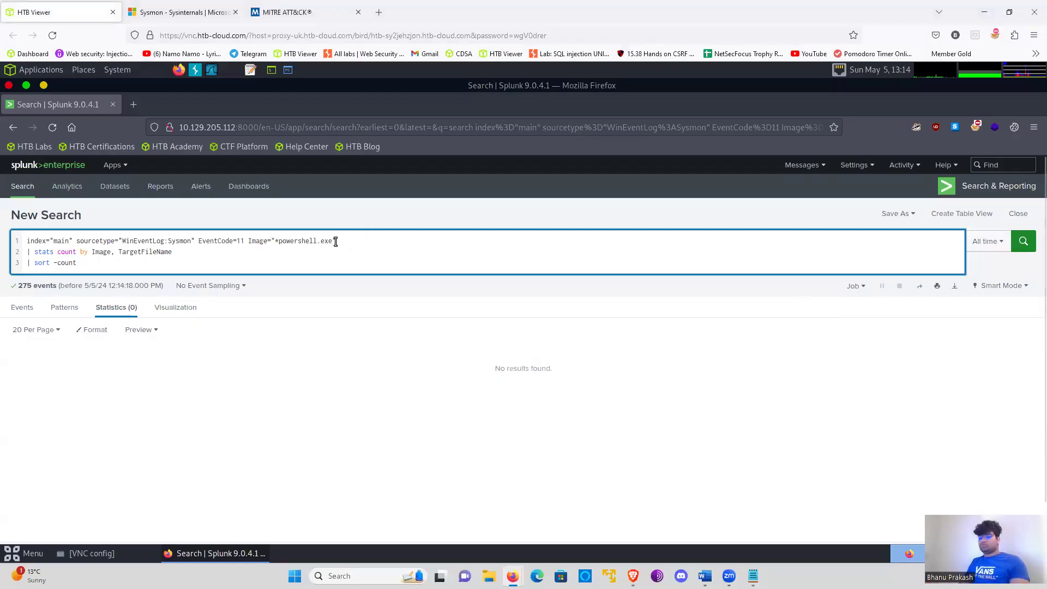
key("Return")
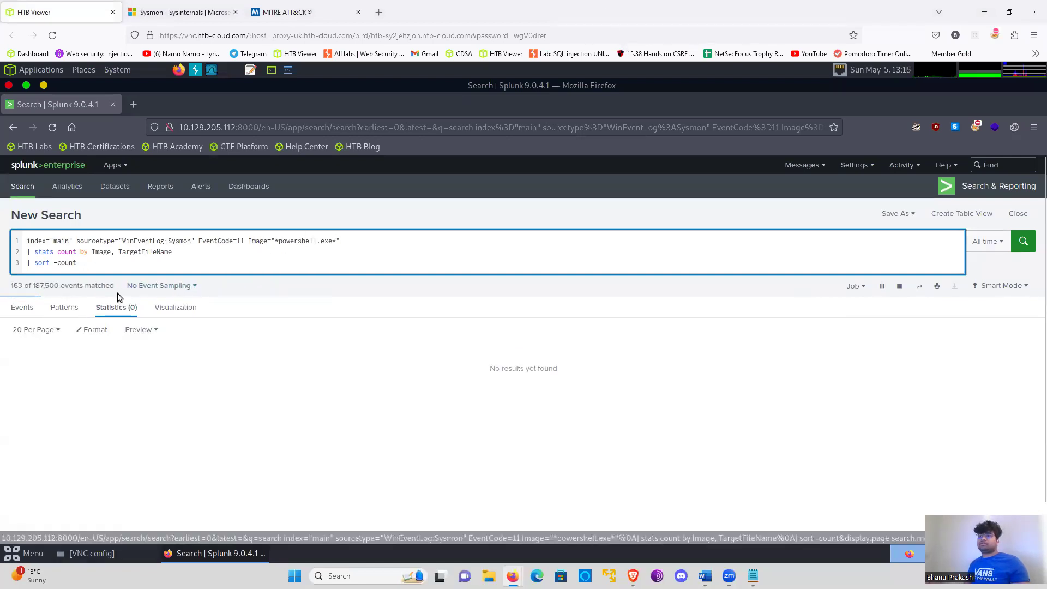
- Correct the stats grouping field to TargetFilename and run the PowerShell file-creation search
left_click(467, 363)
left_click(171, 252)
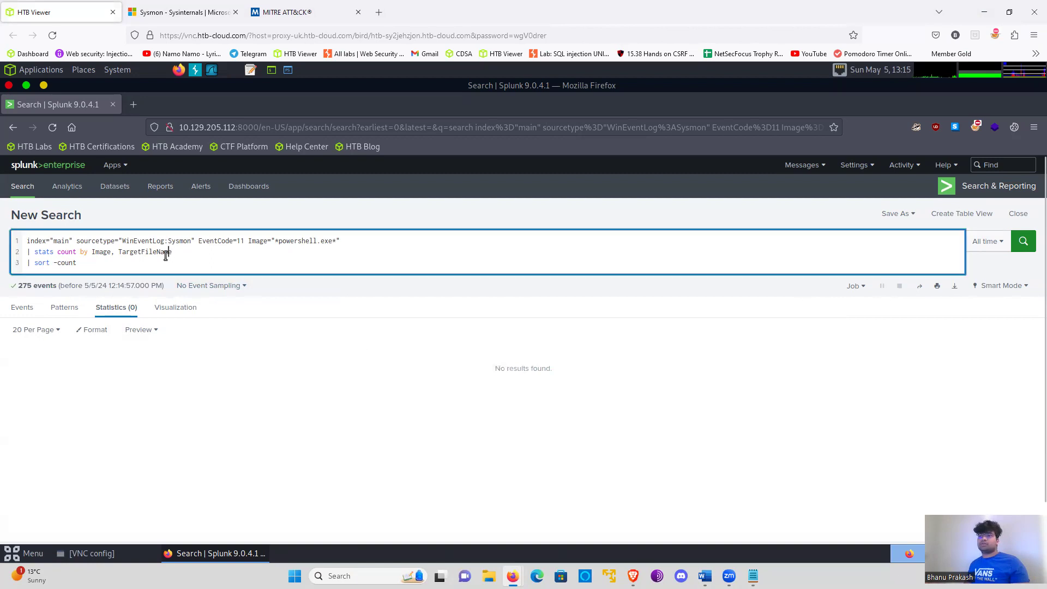
key("BackSpace")
key("BackSpace")
key("BackSpace")
key("BackSpace")
type("name")
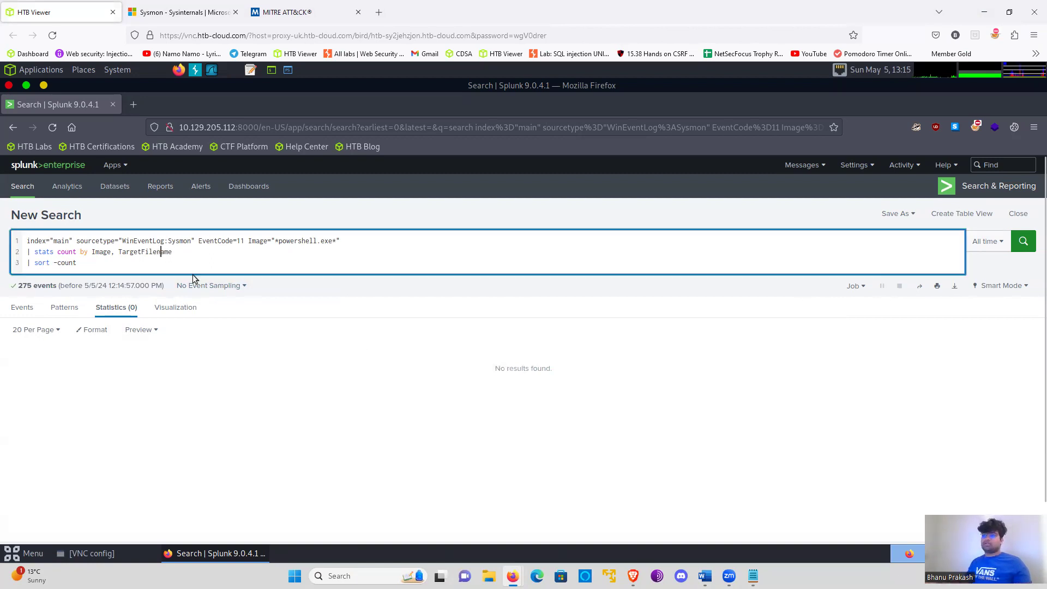
left_click(1024, 251)
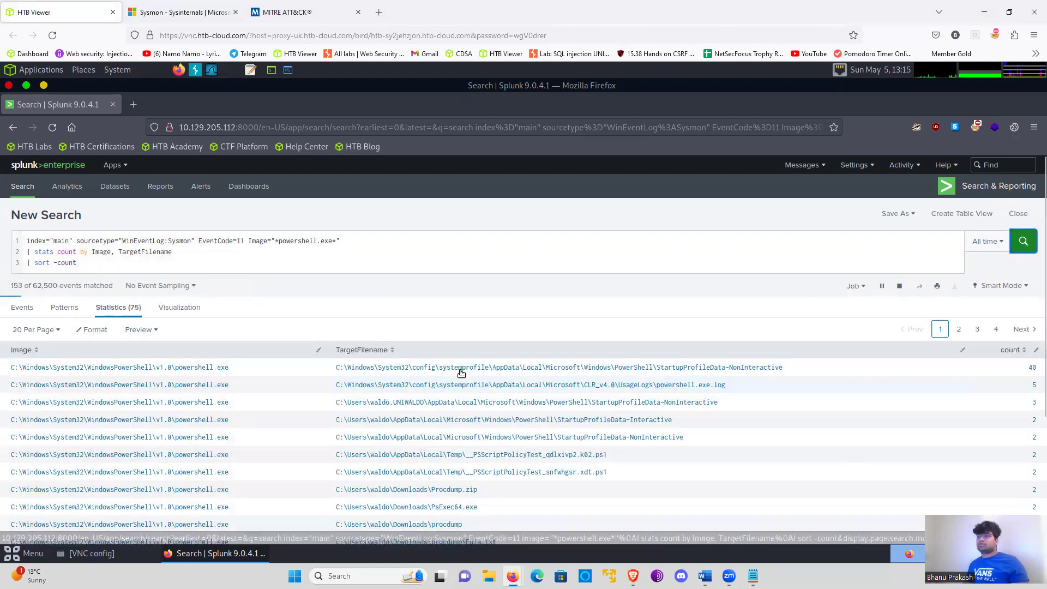
- Examine the files created by powershell.exe, checking the script policy test, StartupProfileData and powershell.exe.log paths
scroll(461, 371, "down", 2)
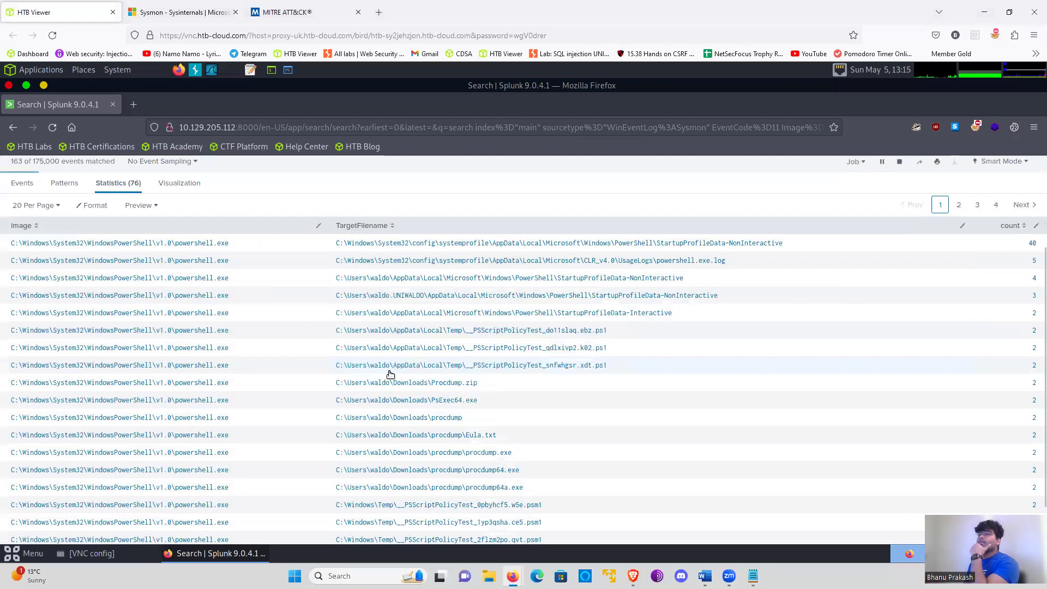
scroll(276, 320, "up", 2)
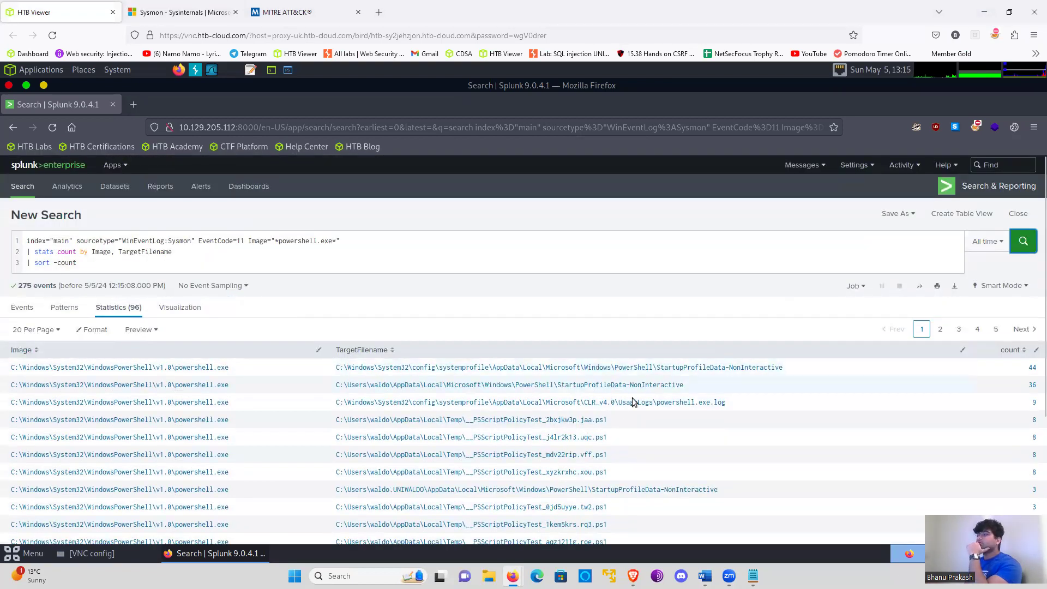
scroll(616, 413, "down", 1)
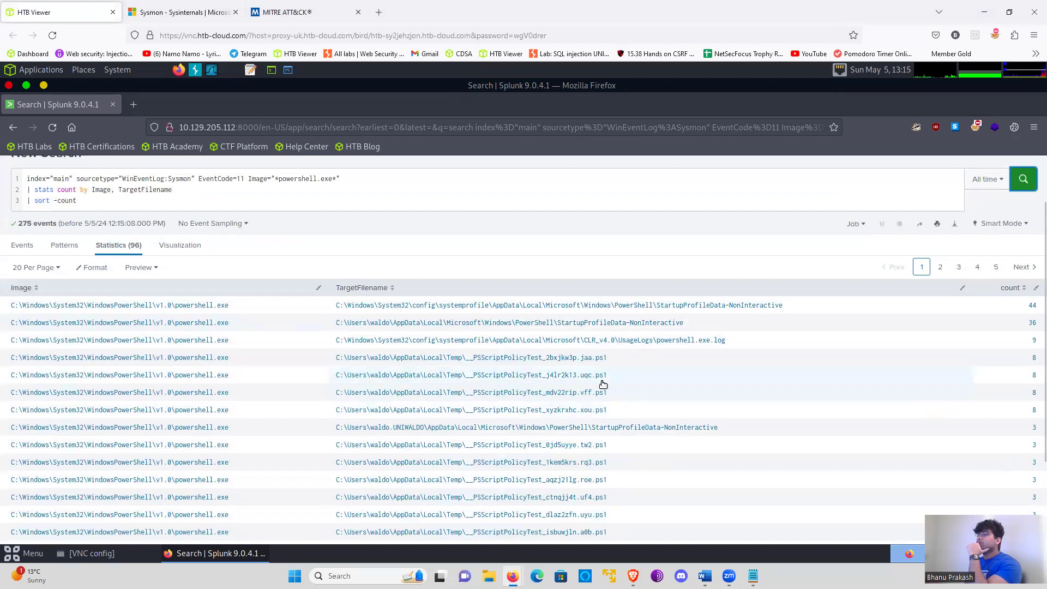
scroll(603, 385, "down", 2)
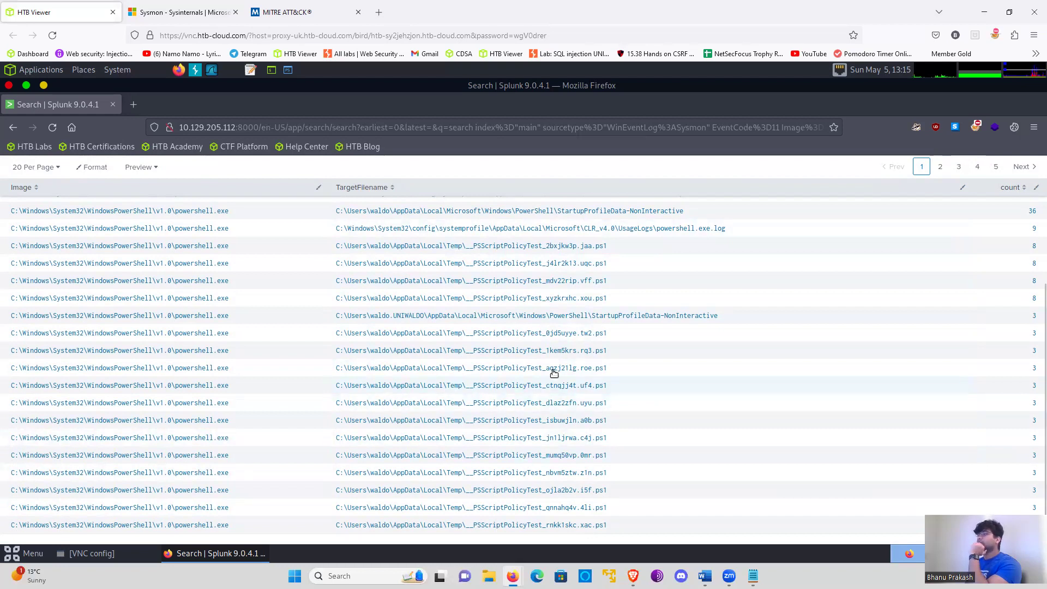
left_click(501, 299)
left_click(512, 292)
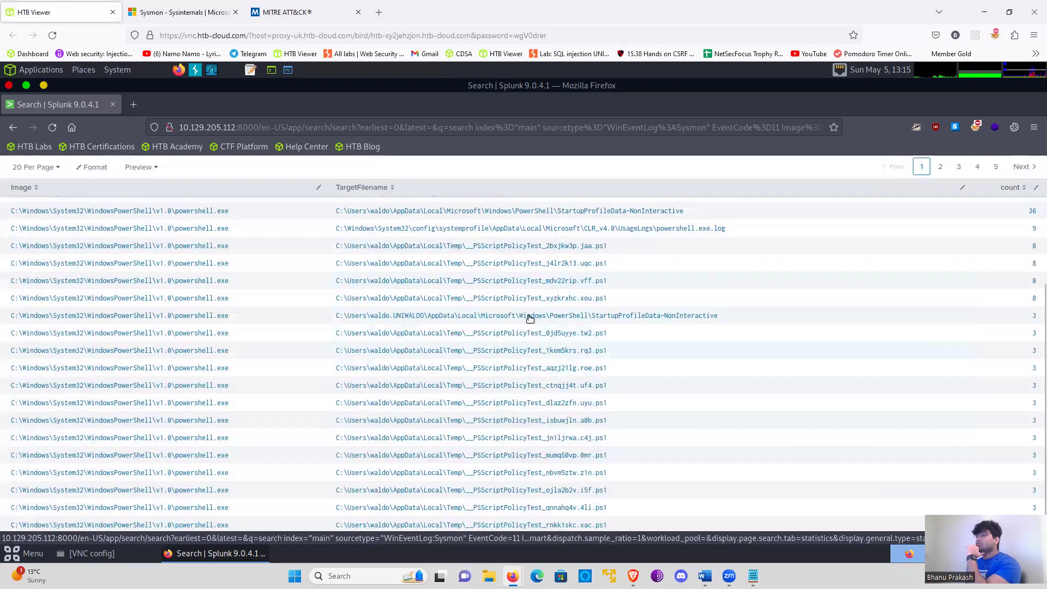
left_click(602, 315)
left_click(637, 317)
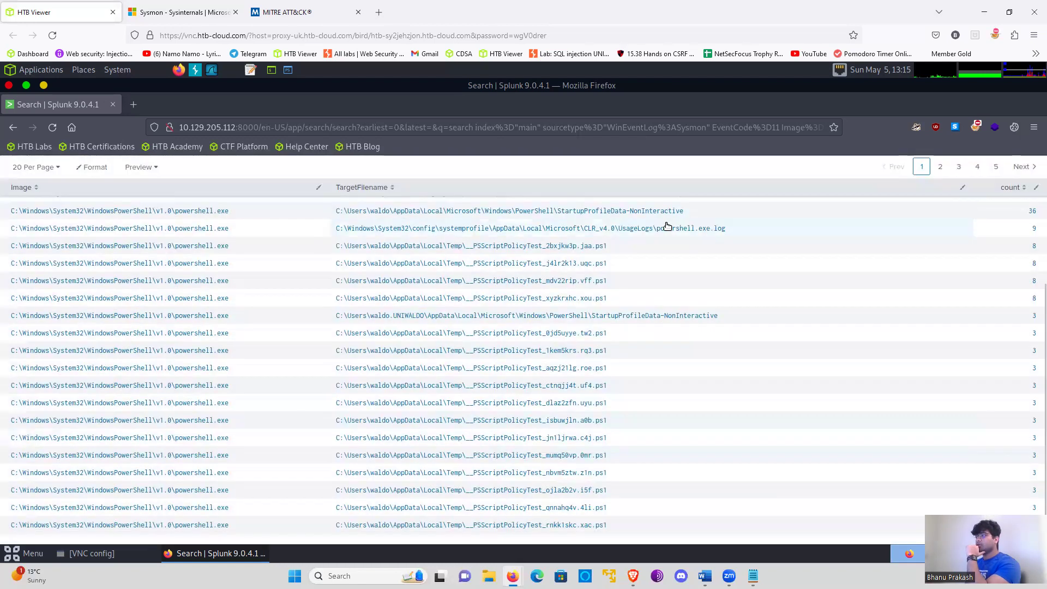
left_click(668, 228)
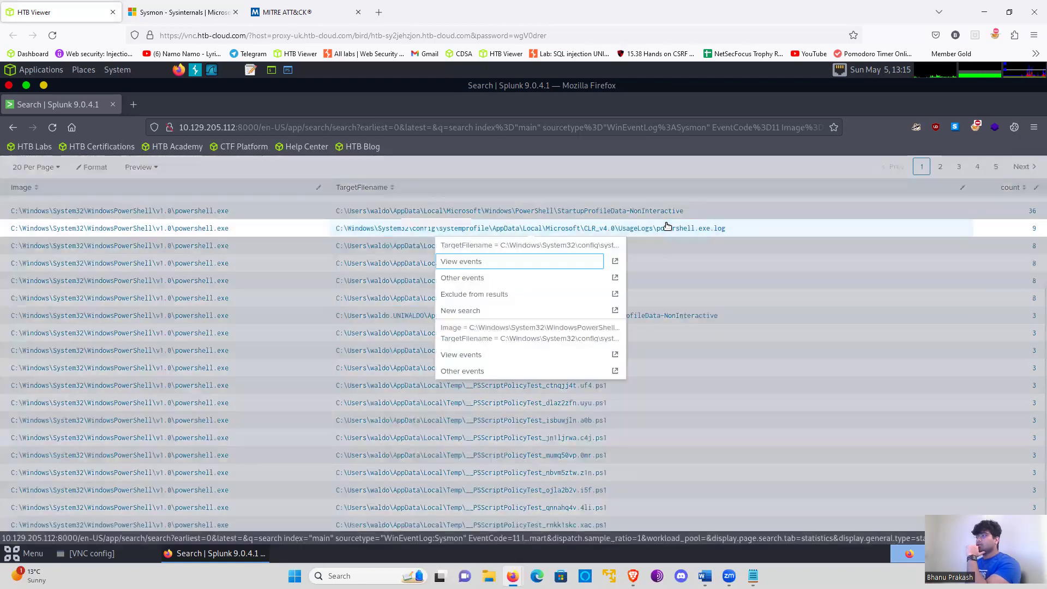
left_click(507, 228)
left_click(507, 228)
left_click(682, 232)
left_click(682, 231)
left_click(676, 270)
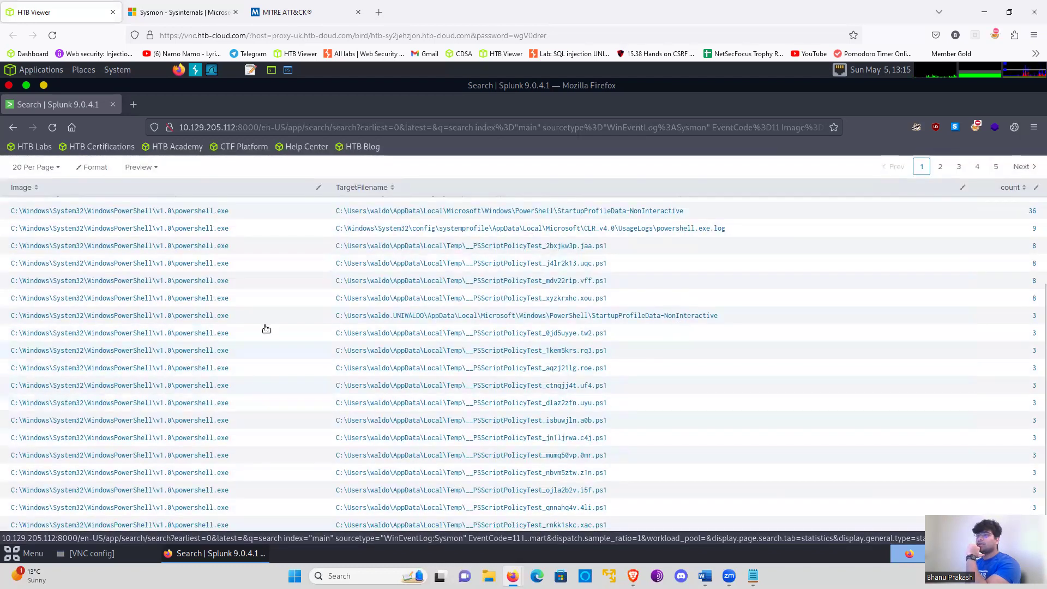
- Change the sort line of the query to | sort +count and run the search again
scroll(266, 329, "up", 4)
left_click(94, 262)
key("Left")
key("Left")
key("Left")
key("Left")
key("Left")
key("BackSpace")
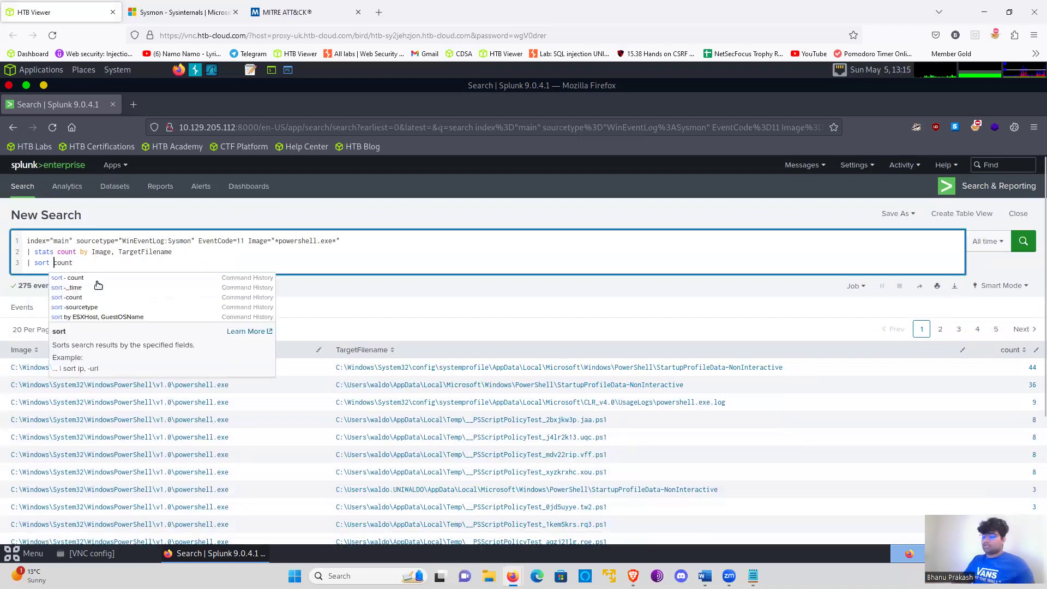
type("+")
key("Return")
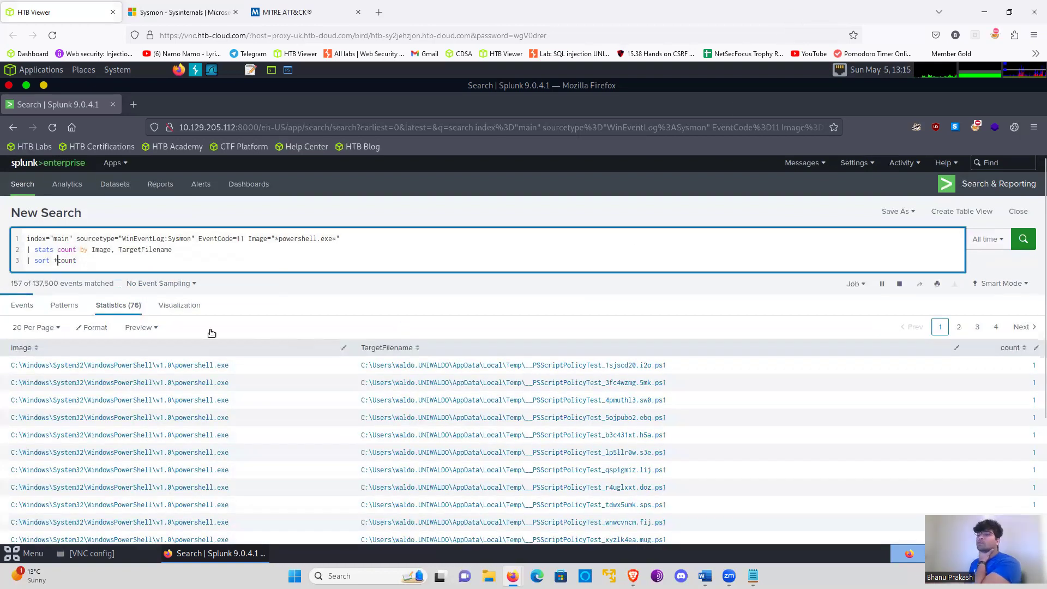
- Examine the rarest target filenames for executables that PowerShell saved in the Downloads folder, such as file.exe
scroll(213, 333, "down", 1)
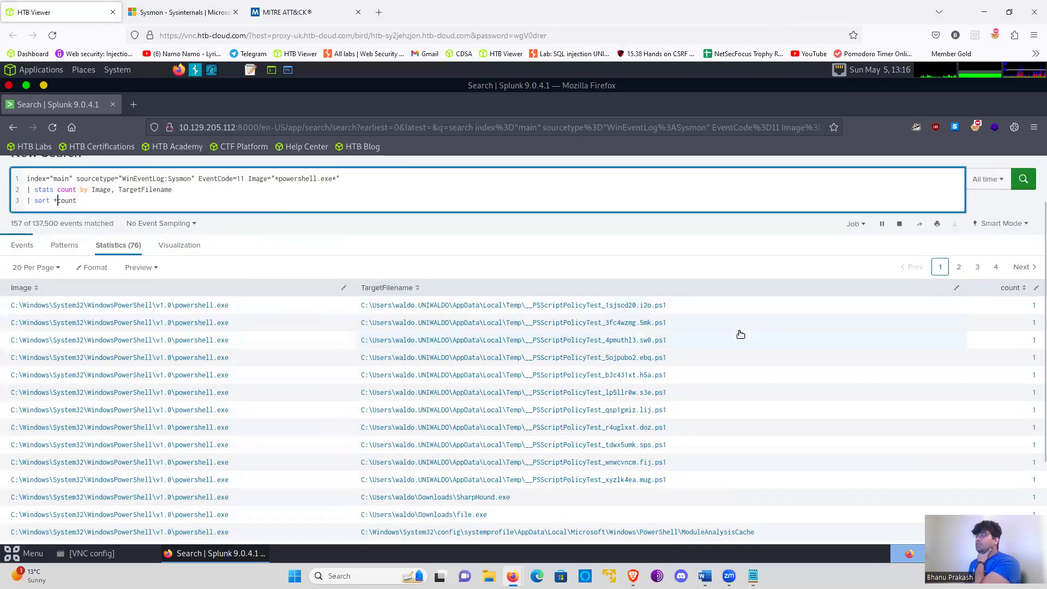
scroll(820, 339, "down", 2)
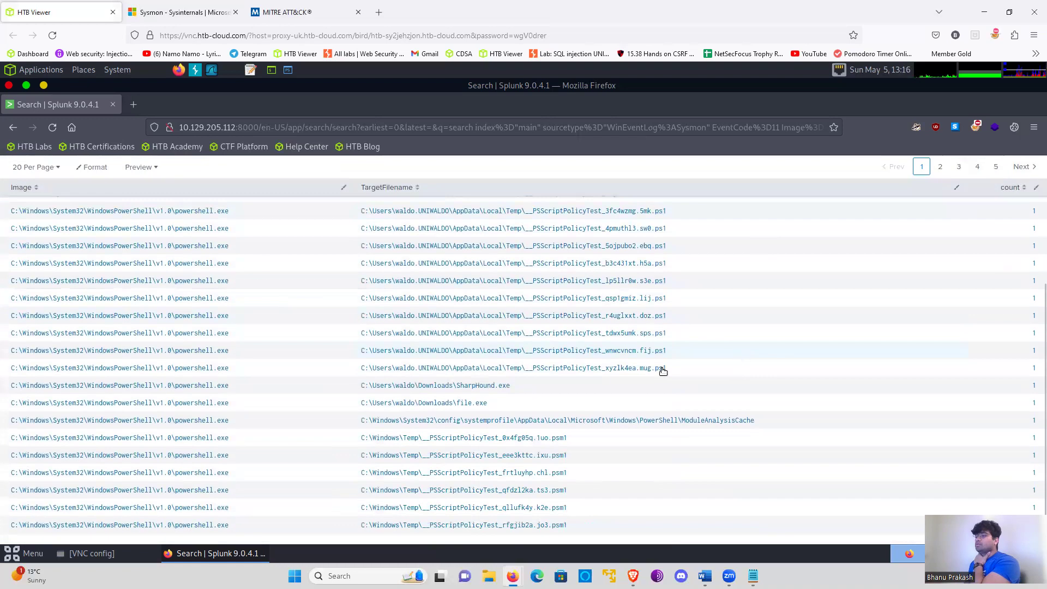
left_click(446, 404)
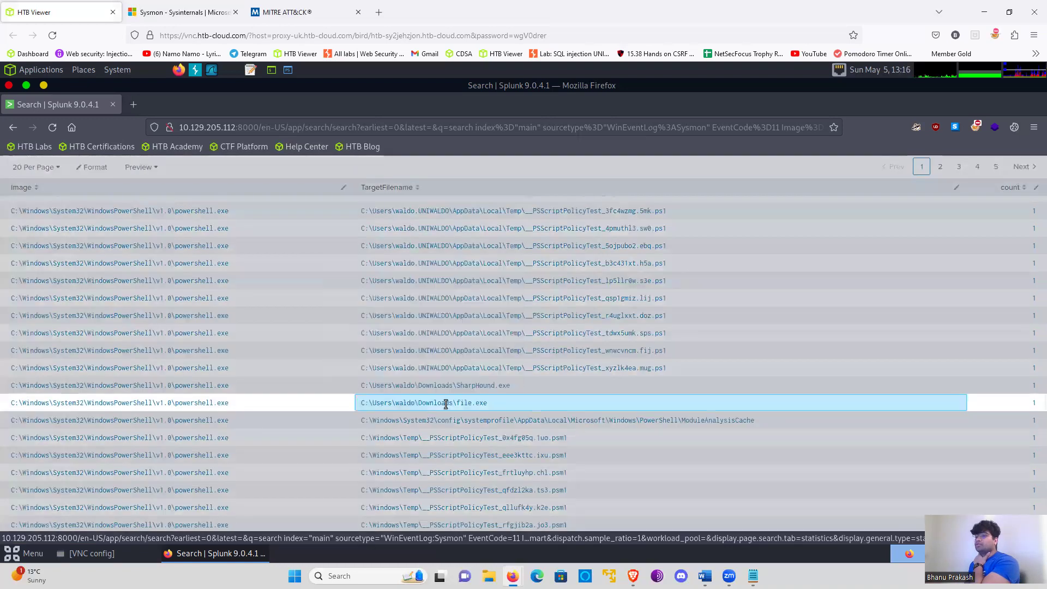
left_click(474, 404)
left_click_drag(487, 403, 358, 405)
left_click(302, 346)
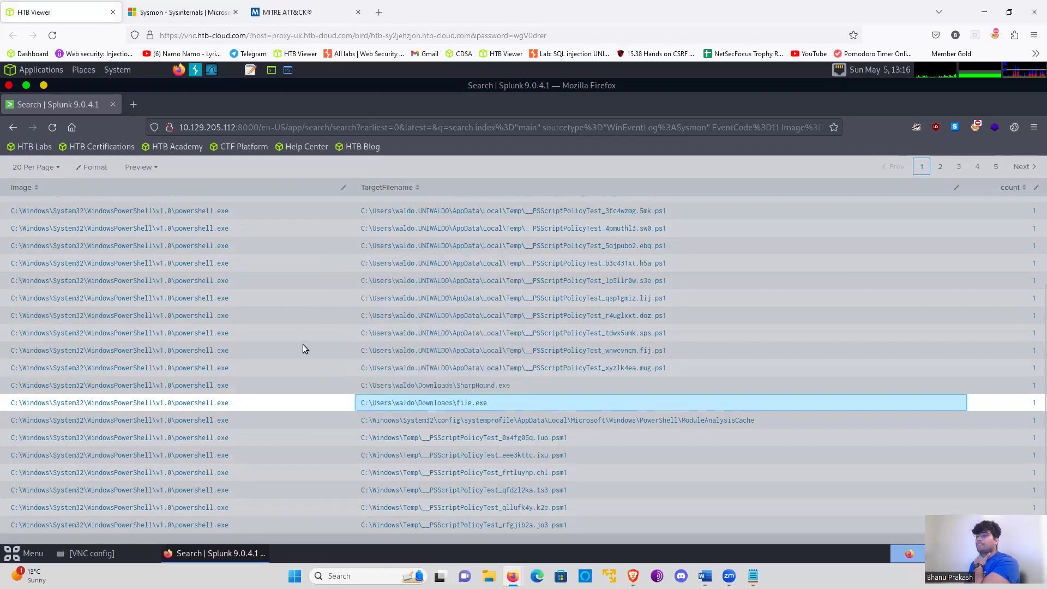
scroll(734, 350, "up", 3)
scroll(693, 351, "up", 2)
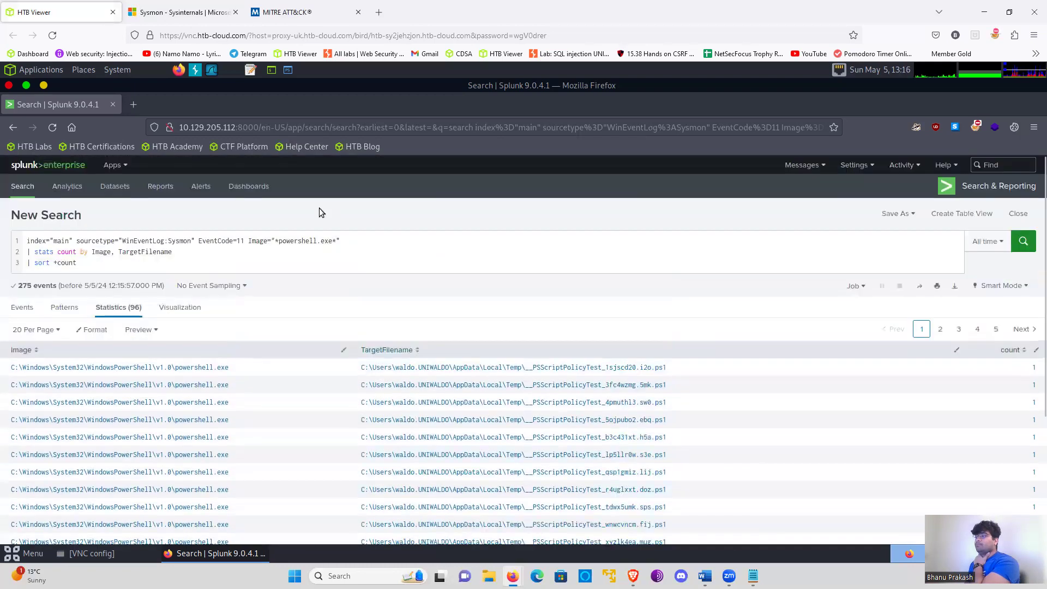
- Add OR Image="*msedge.exe*" after the PowerShell image condition, run the search, and look over the target filenames
left_click(140, 270)
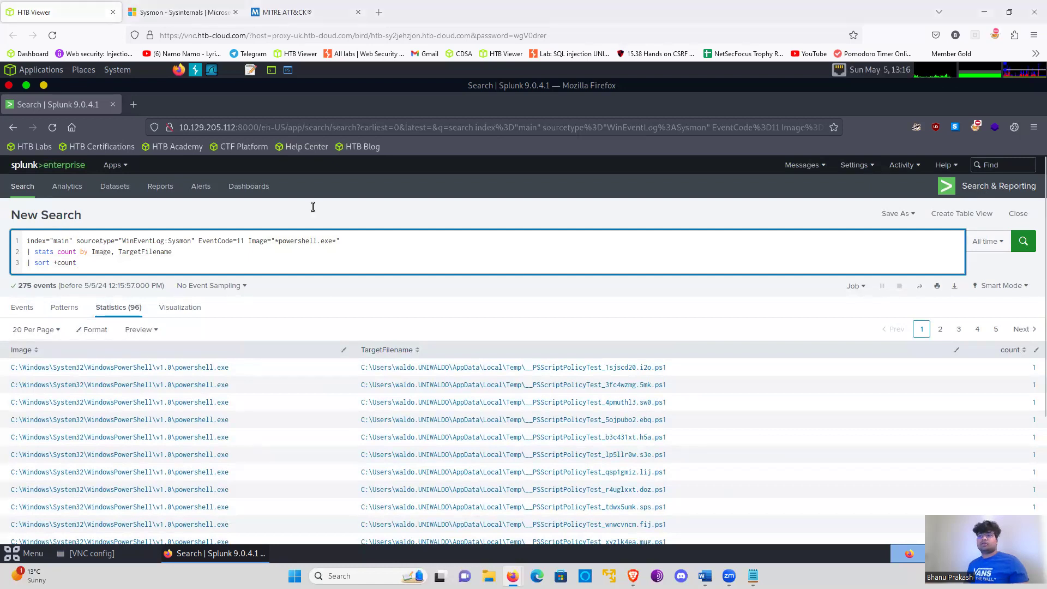
left_click(338, 243)
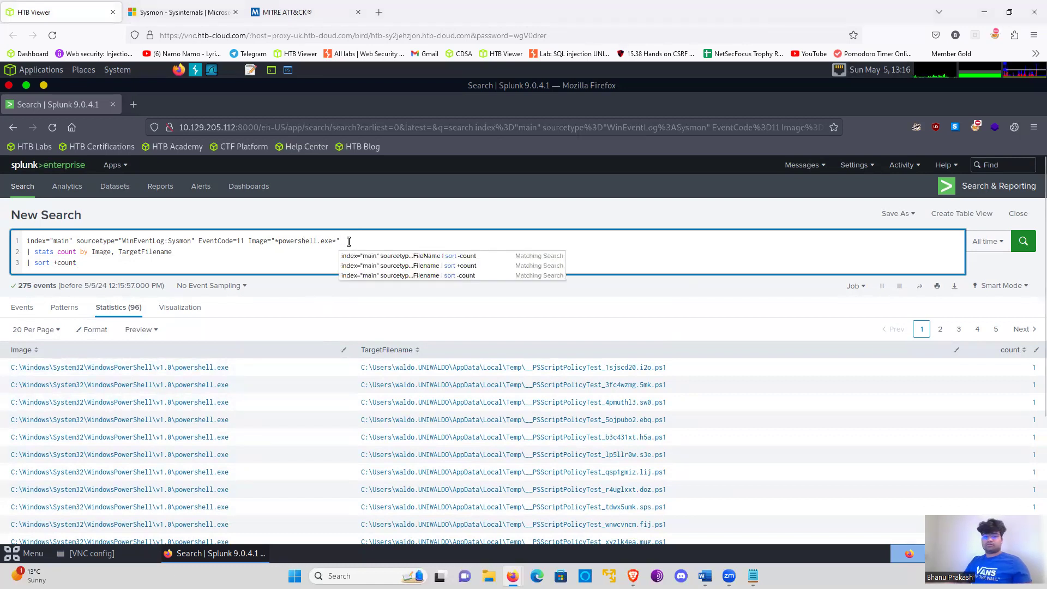
type("OR")
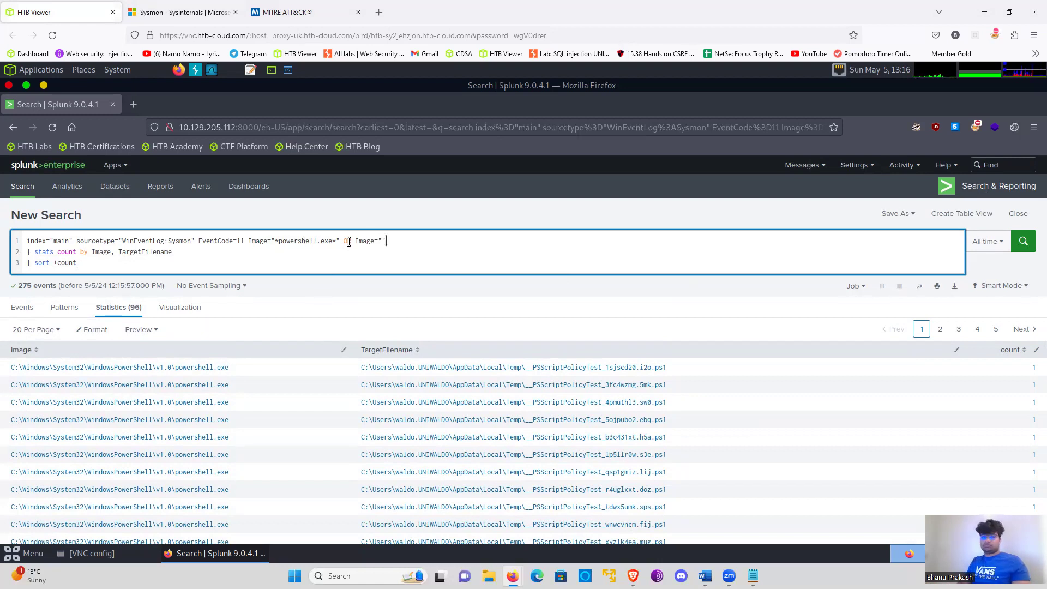
type("Image=\"**")
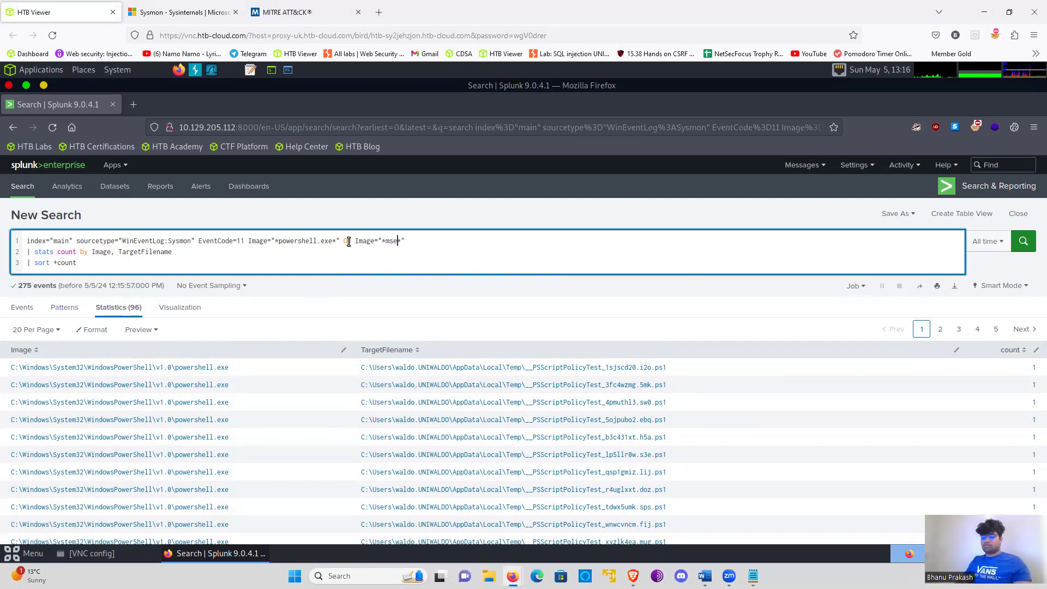
type("msedge.e")
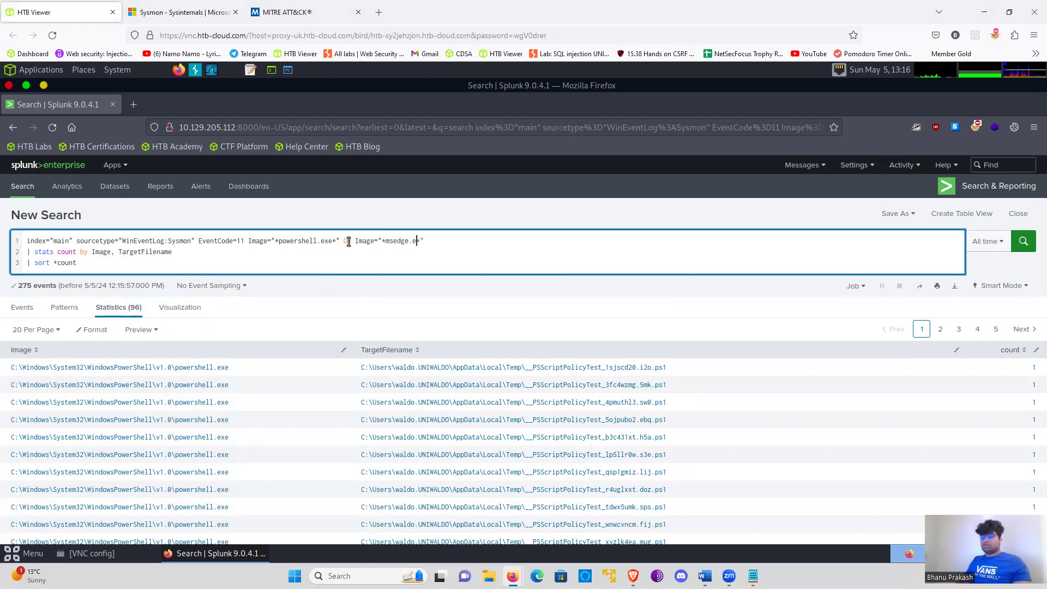
type("xe")
key("Return")
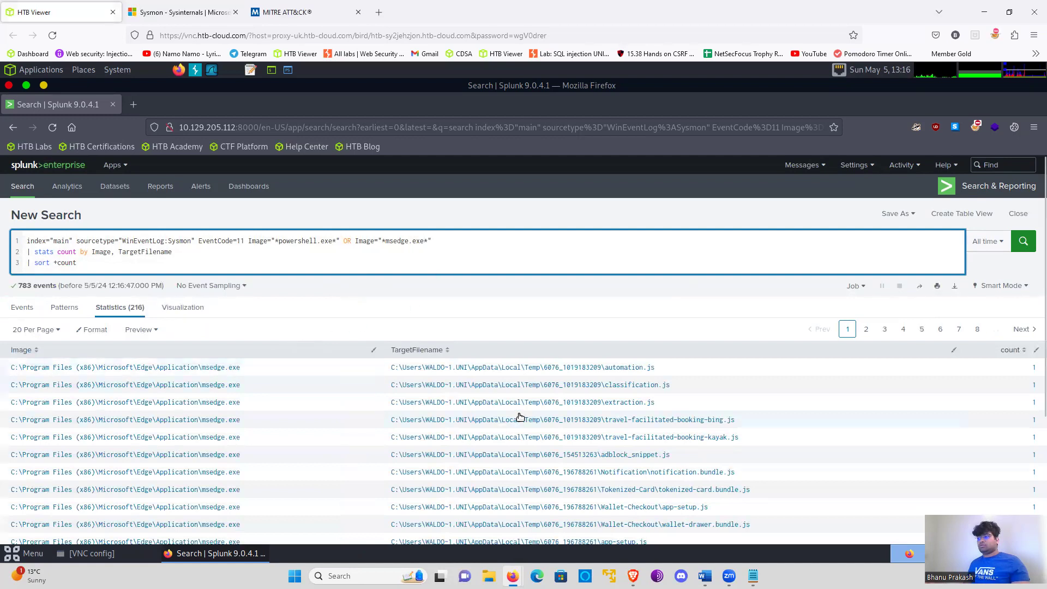
scroll(528, 405, "down", 1)
scroll(528, 405, "down", 2)
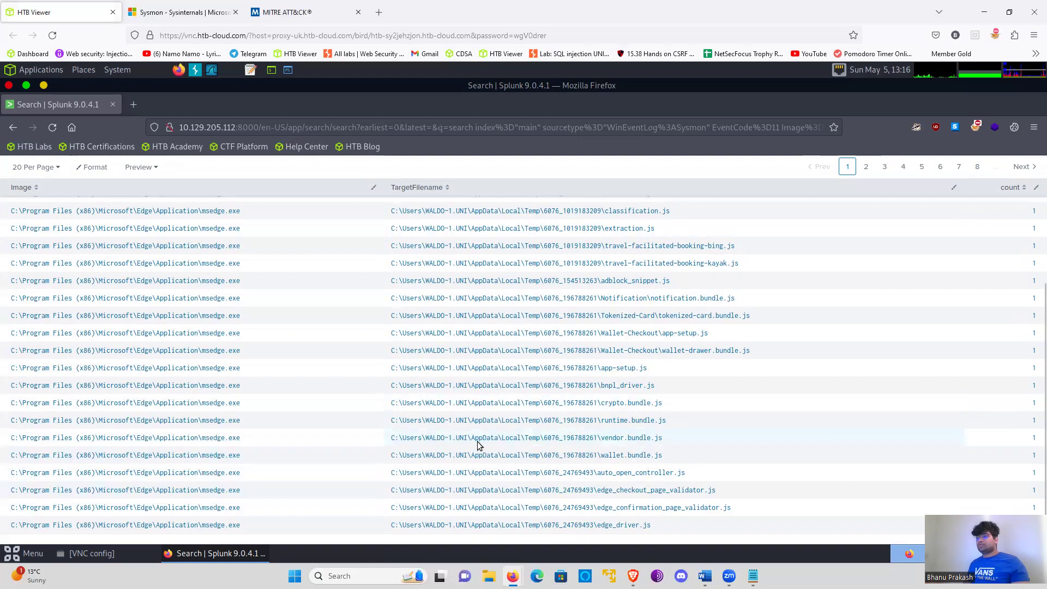
scroll(477, 445, "up", 3)
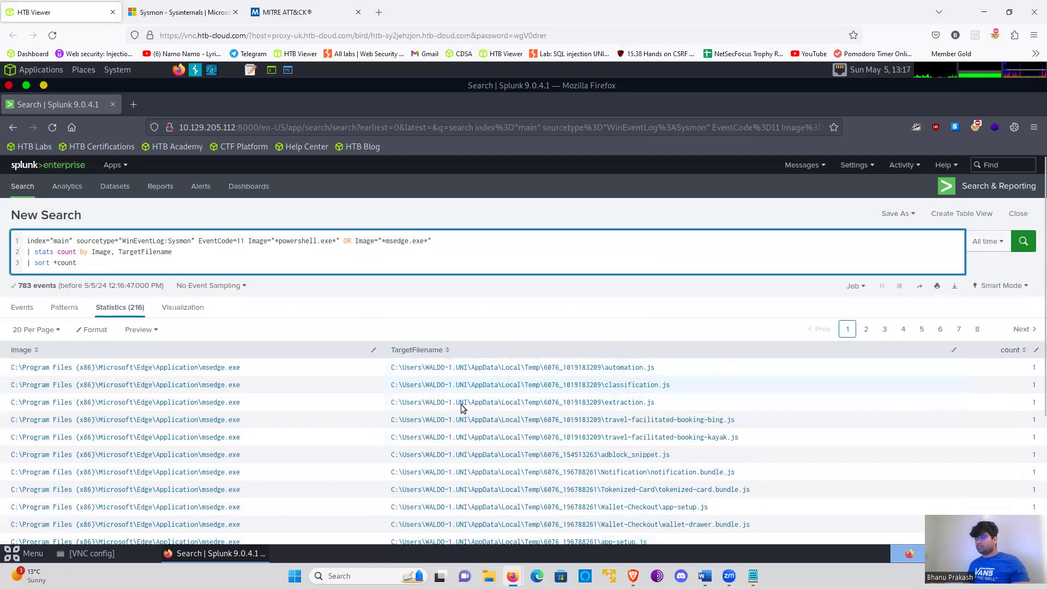
scroll(461, 408, "down", 3)
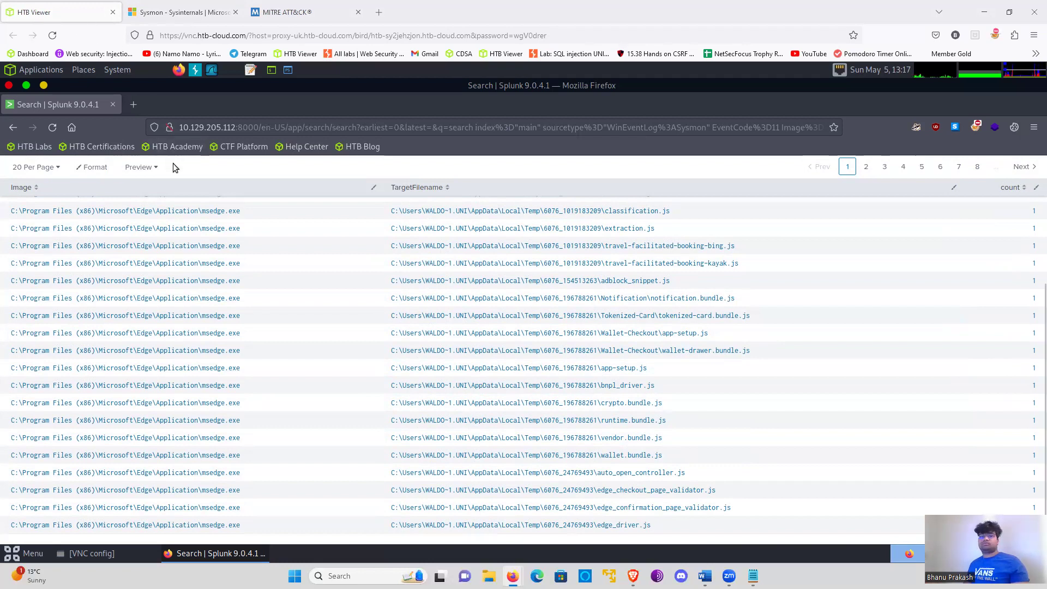
- Switch to the Notepad list, read the topic on execution from atypical or suspicious locations, and return to Splunk
key("alt+Tab")
triple_click(186, 129)
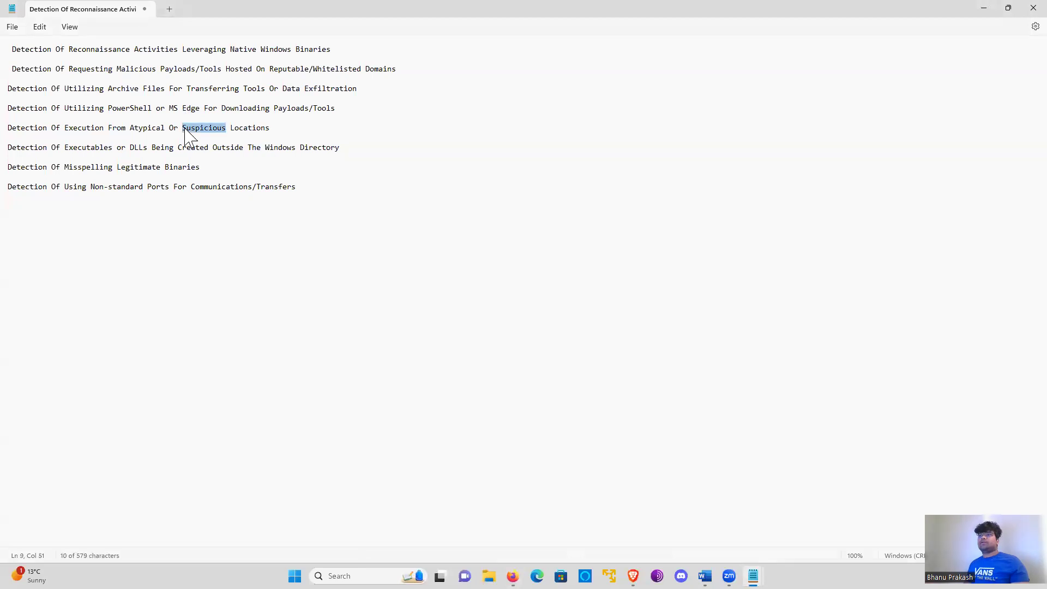
left_click(184, 129)
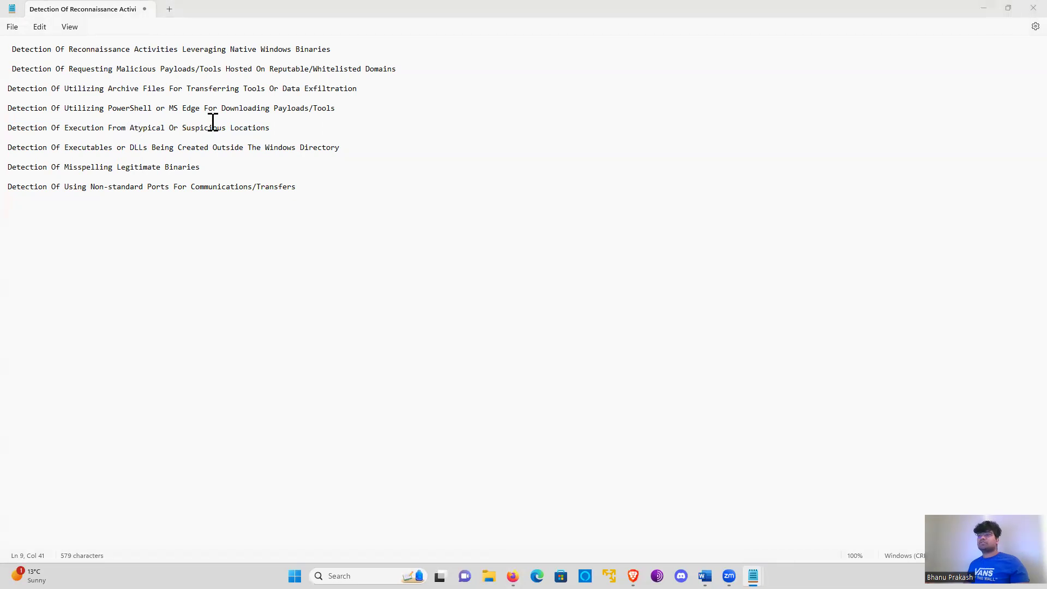
key("alt+Tab")
key("alt")
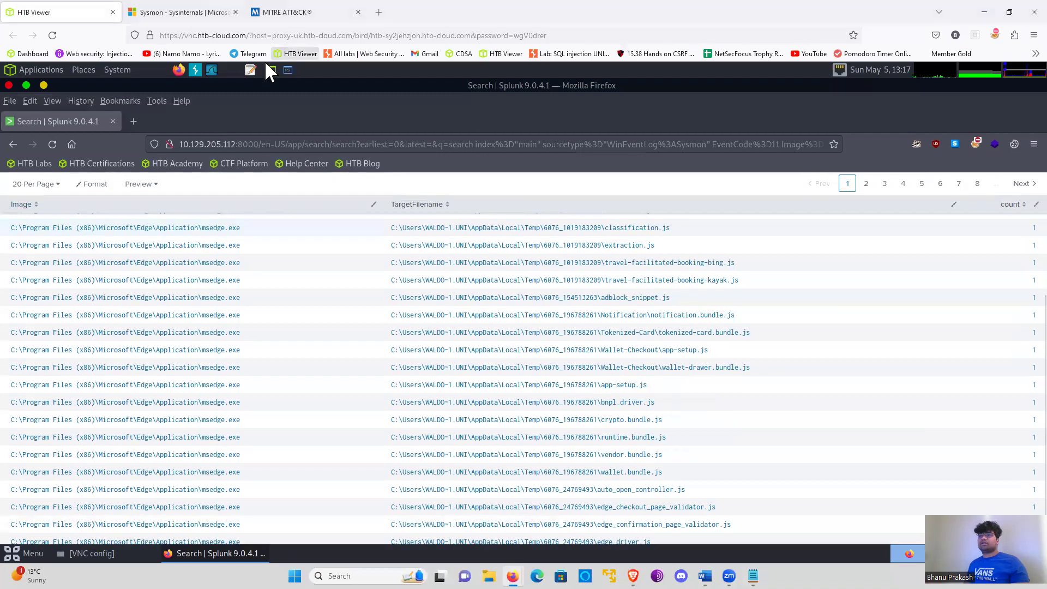
- Set the EventCode filter in the query to 1
scroll(282, 253, "up", 3)
scroll(131, 271, "up", 1)
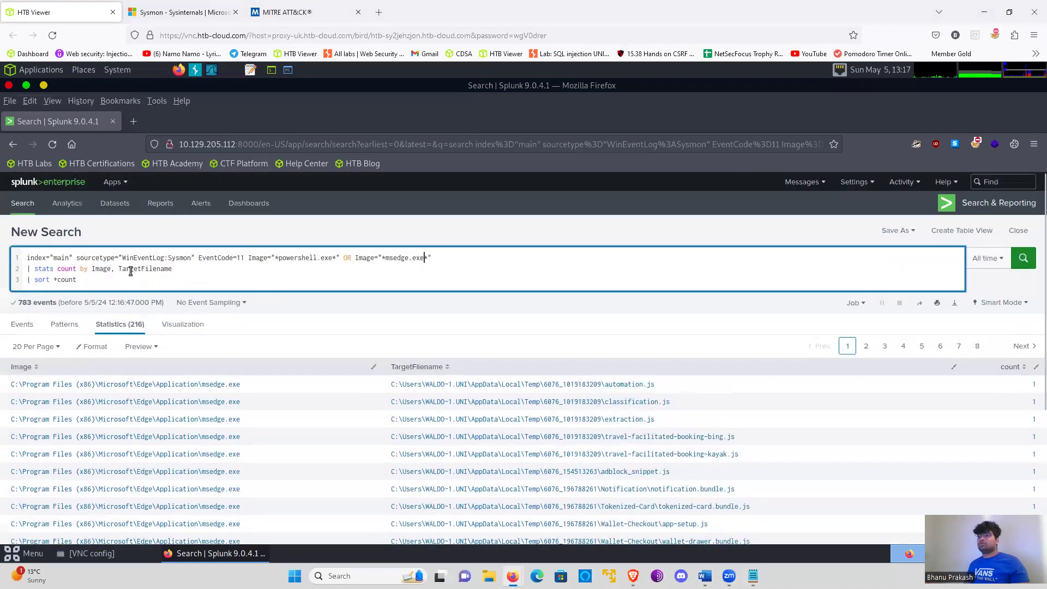
left_click_drag(72, 279, 199, 241)
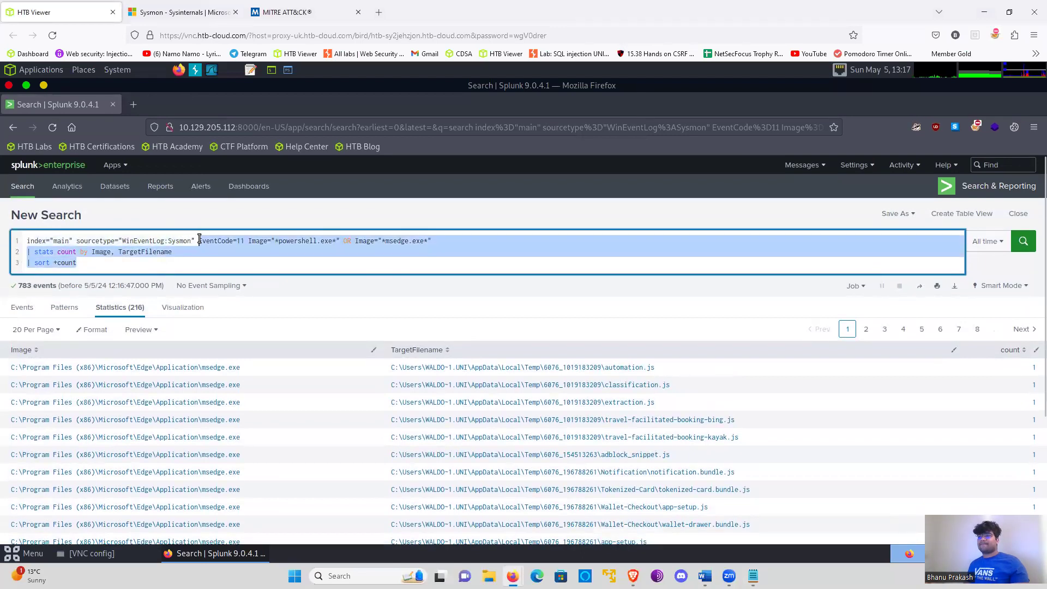
left_click(243, 240)
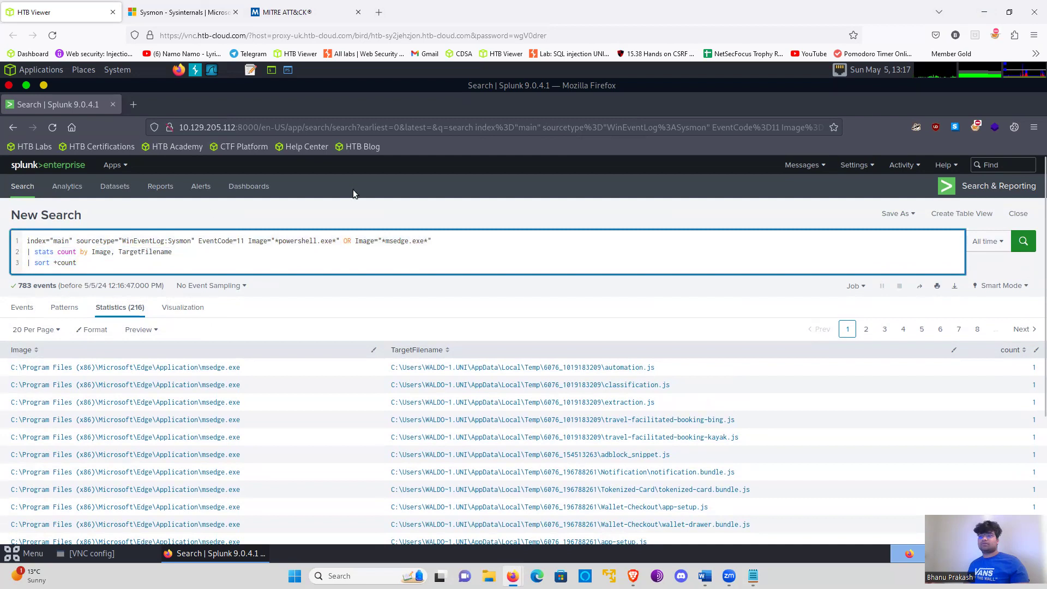
left_click(249, 241)
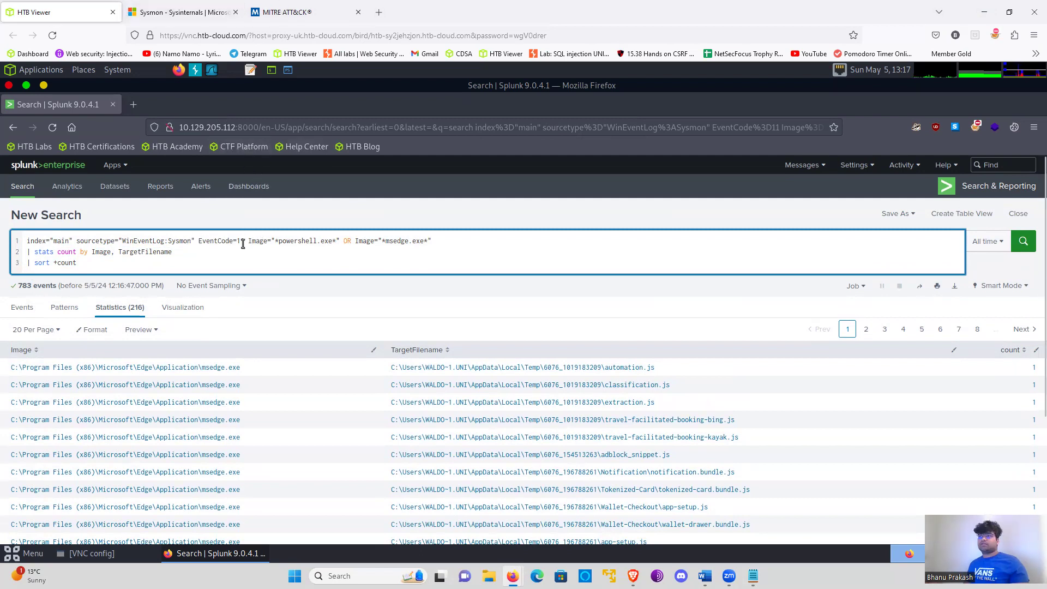
key("BackSpace")
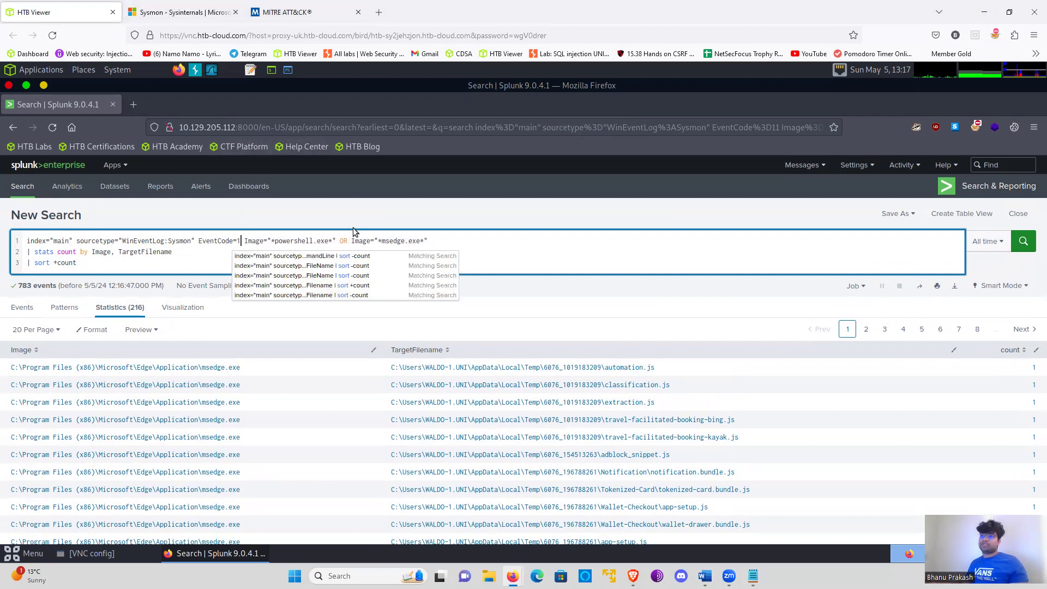
- Replace everything after EventCode=1 in the search query, including the stats and sort lines, with the regex command
left_click(210, 258)
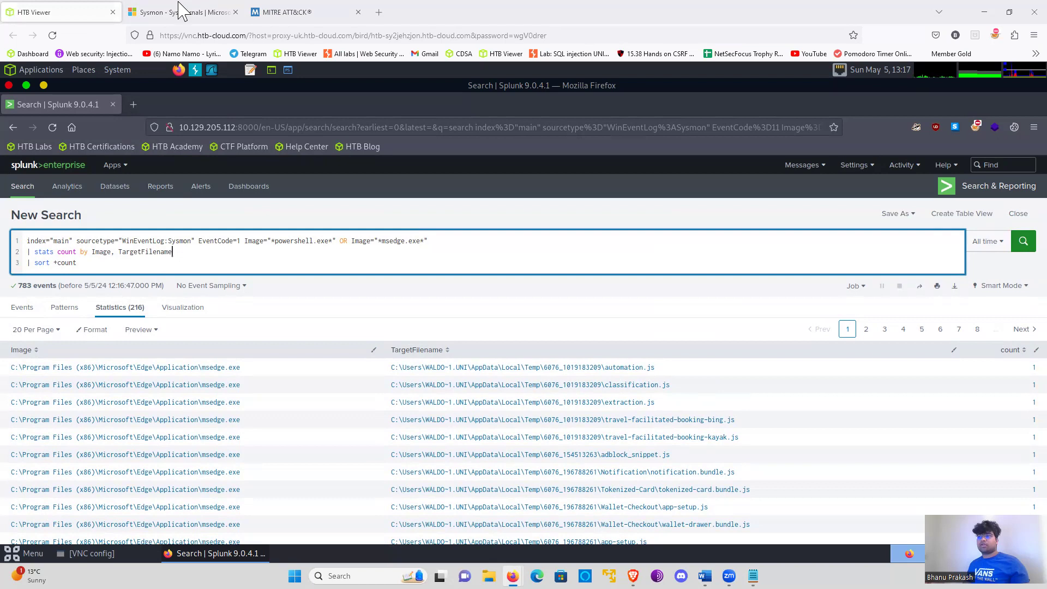
left_click_drag(245, 240, 249, 262)
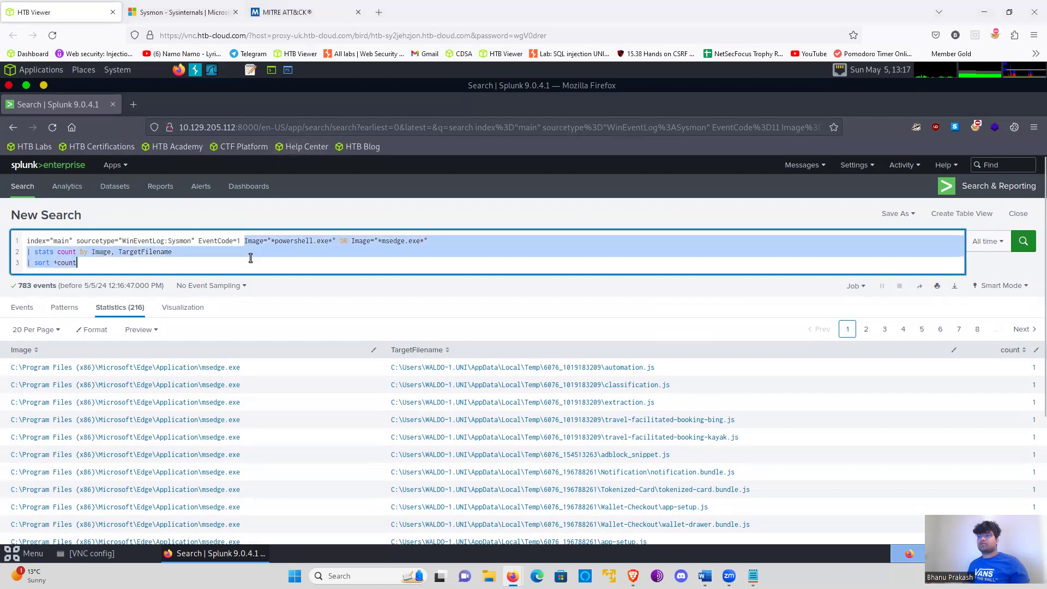
key("ctrl+v")
key("Return")
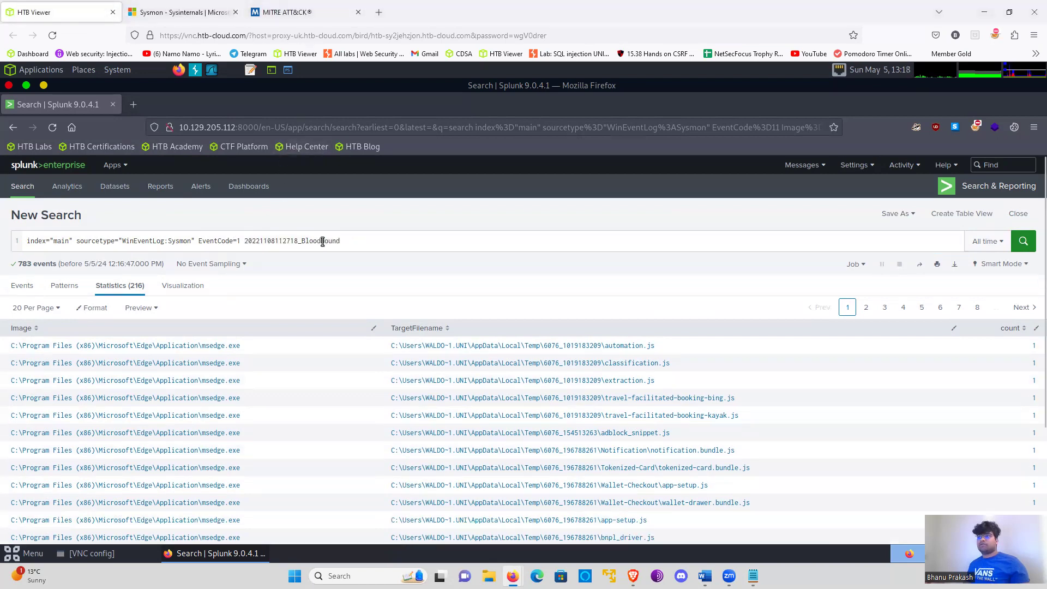
left_click_drag(244, 242, 368, 241)
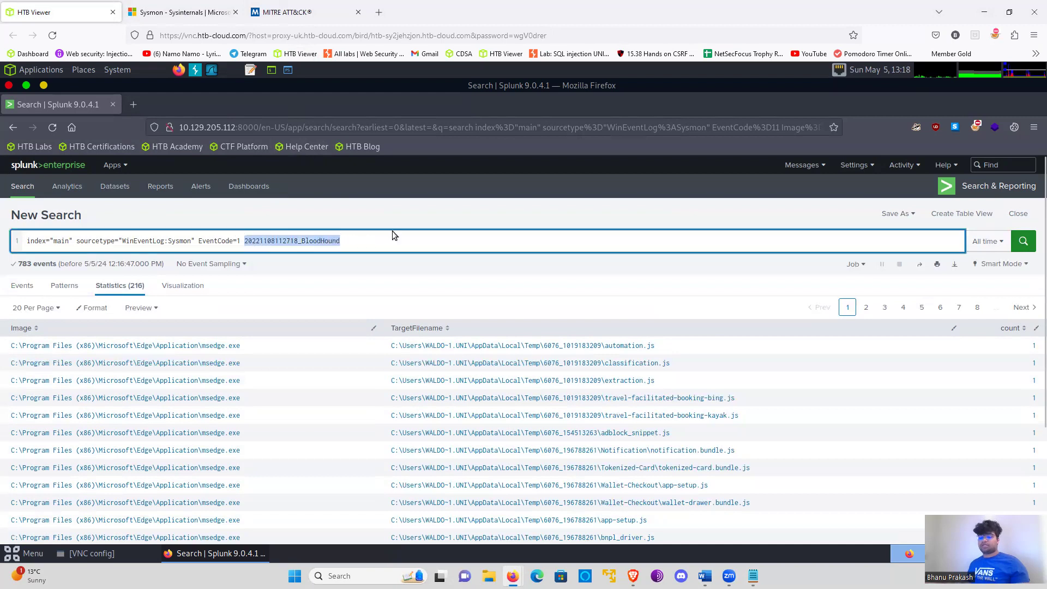
type("regex")
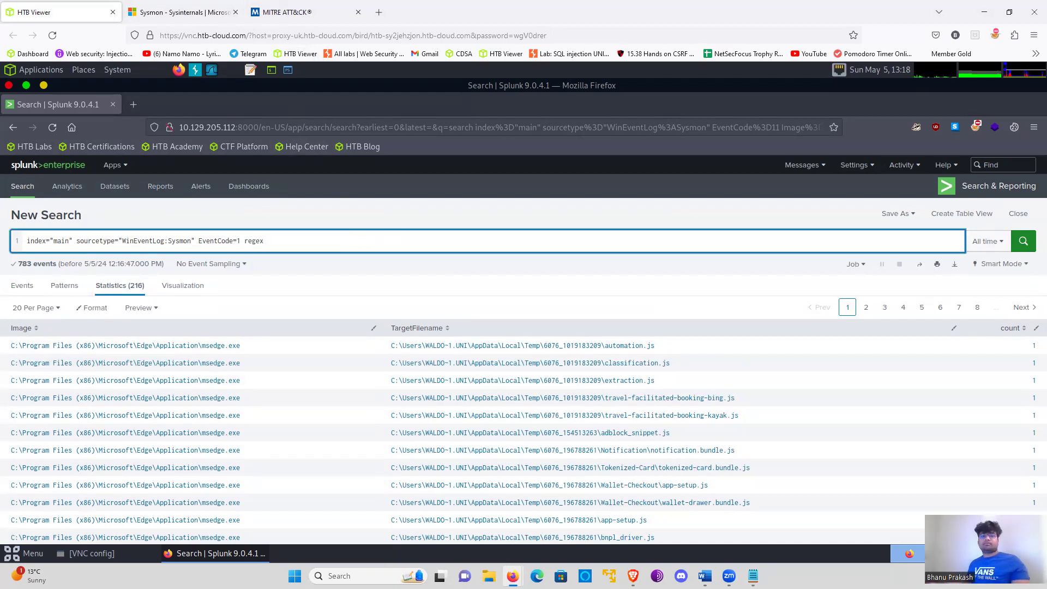
- Search Google for "regex in splunk" in a new browser tab, look over the results, and return to the Splunk query
left_click(377, 13)
left_click(364, 31)
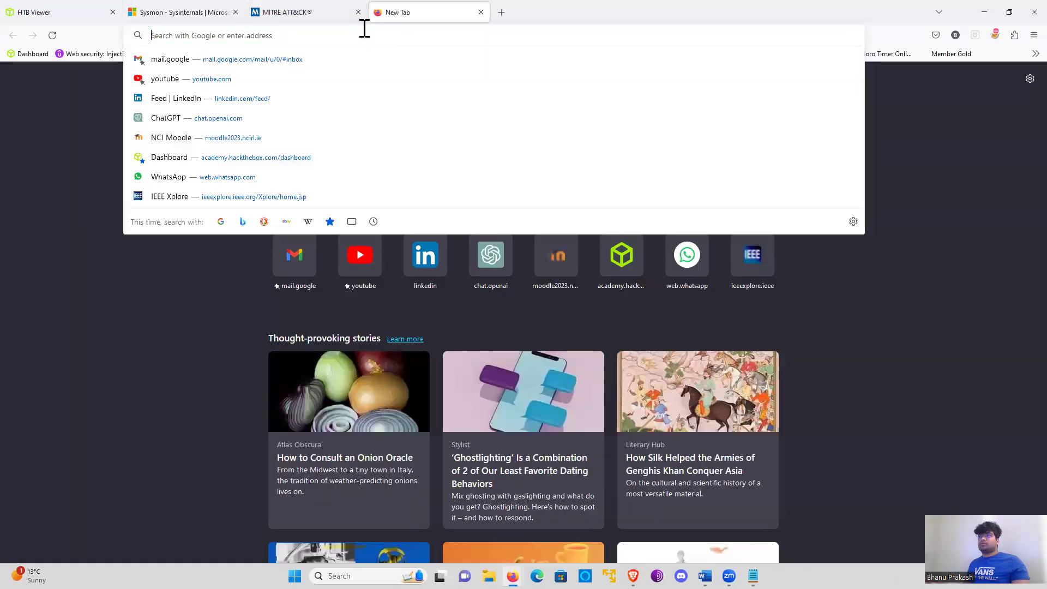
type("regex")
key("Return")
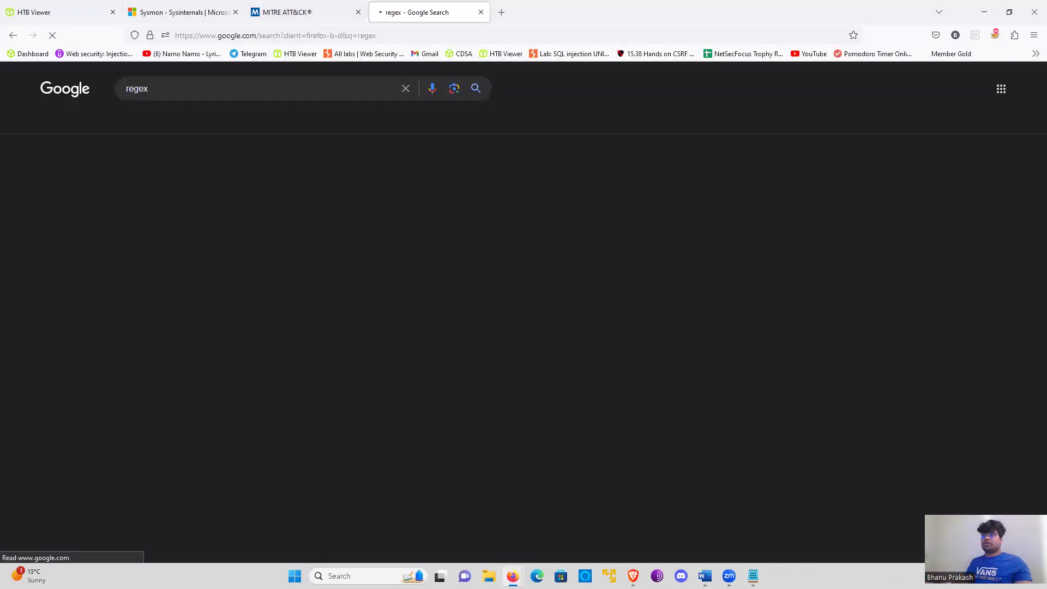
left_click(226, 89)
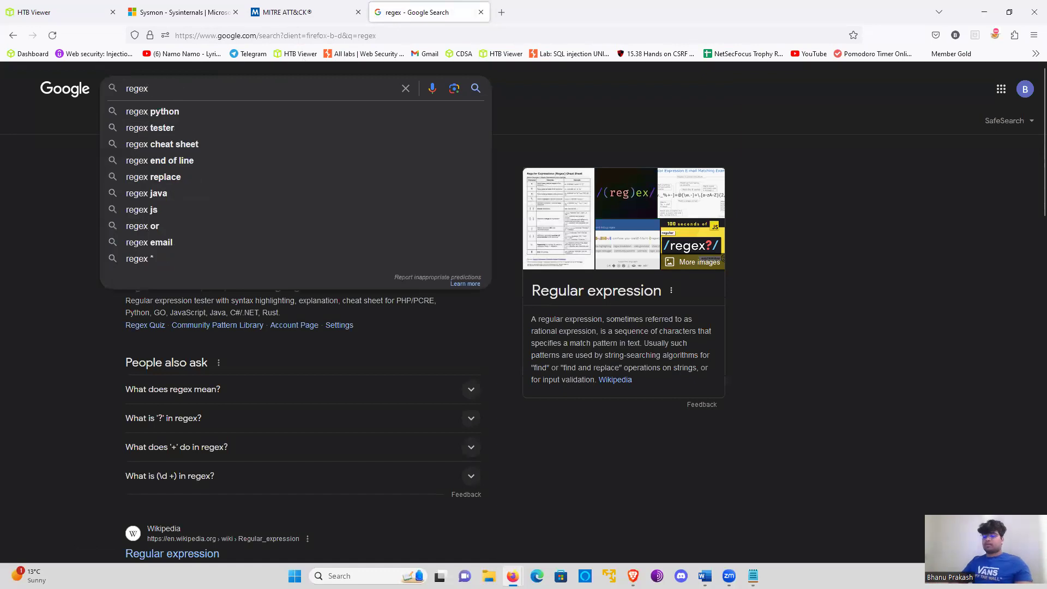
type("in so")
key("BackSpace")
type("plunk")
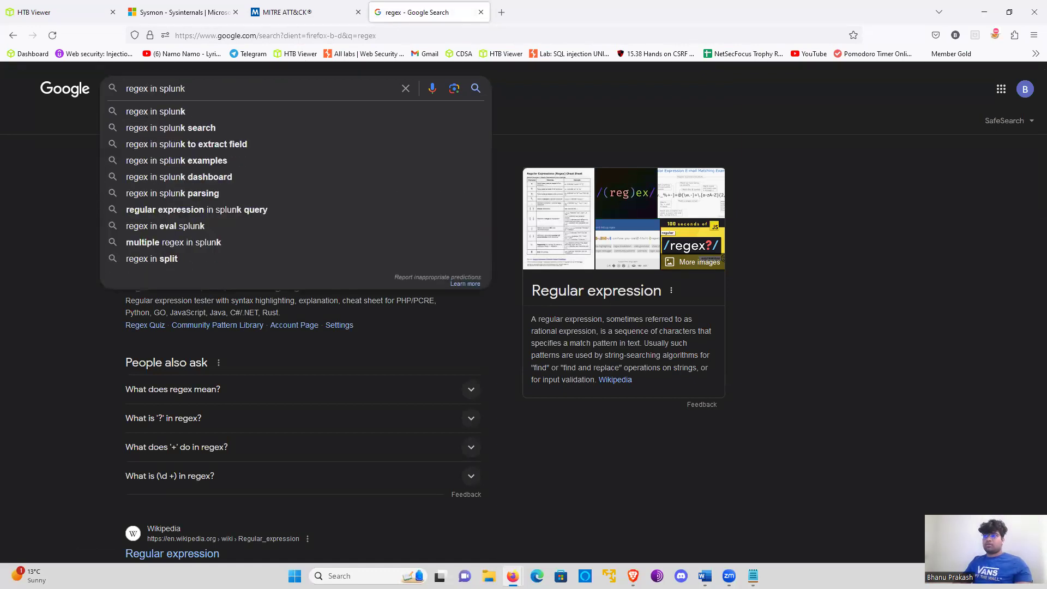
key("Return")
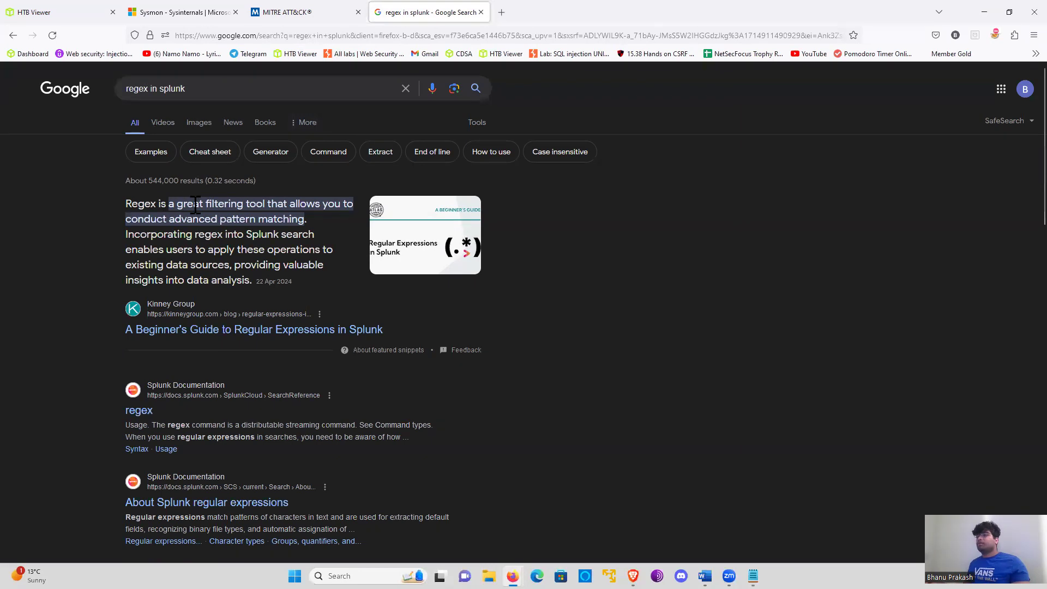
left_click(481, 12)
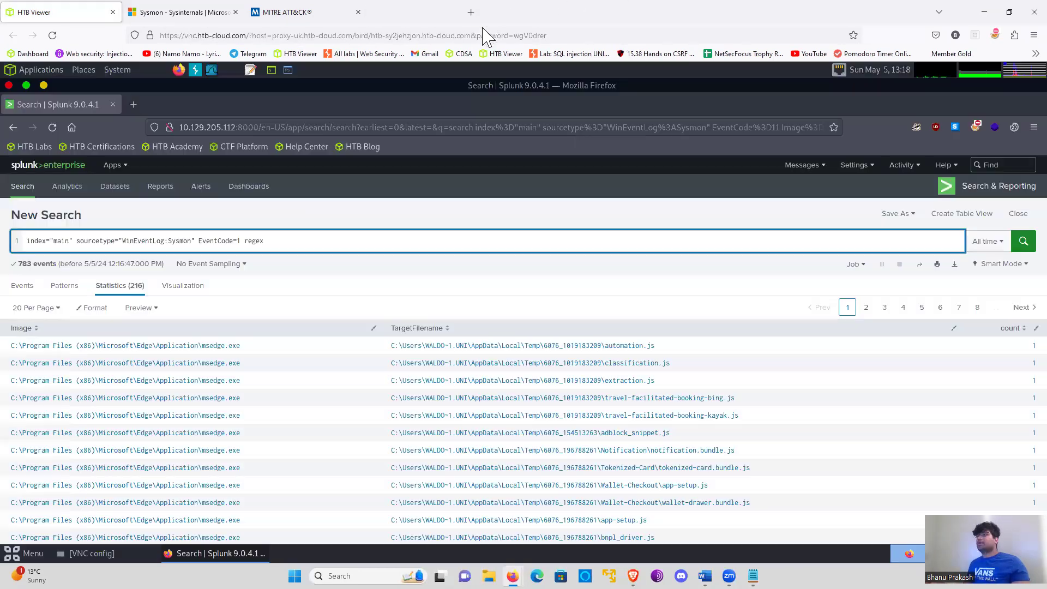
- Continue the query after regex with the image path pattern Image=C:\\\\Users\\\\.*\\\\Downloads
right_click(274, 188)
left_click(413, 251)
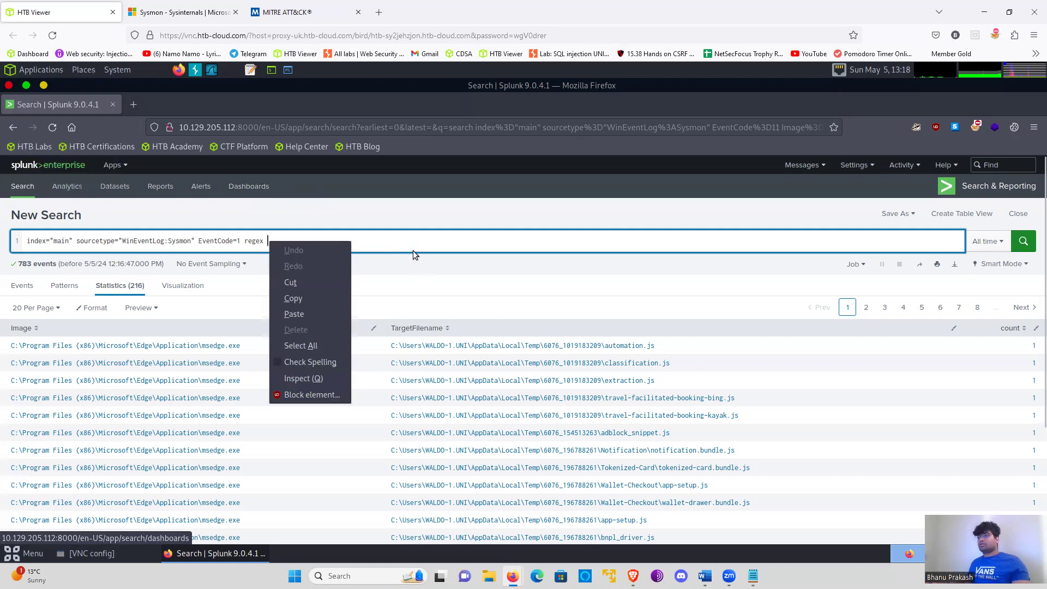
type("= ")
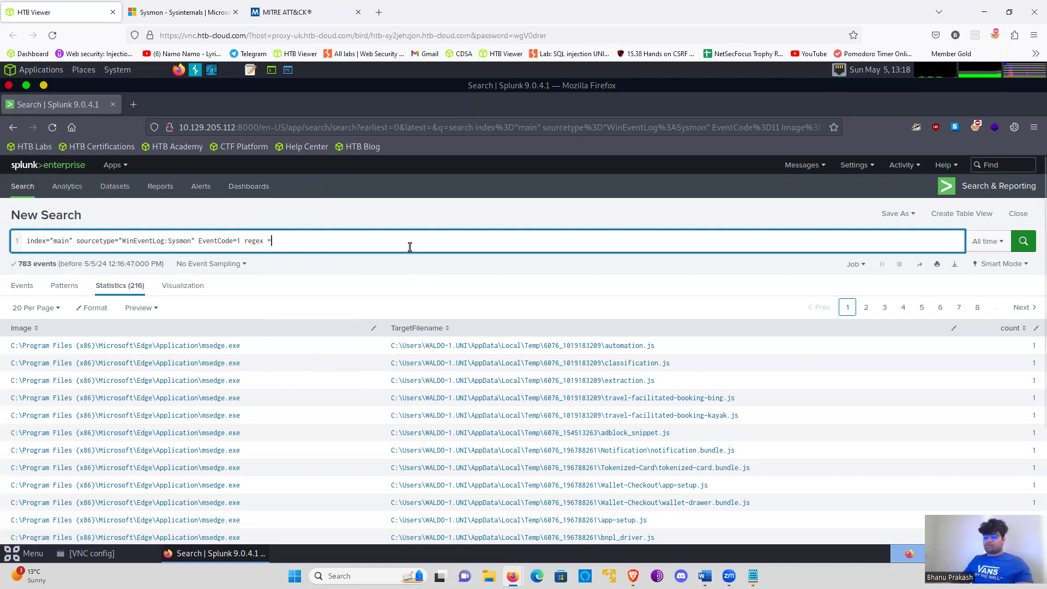
type("Image")
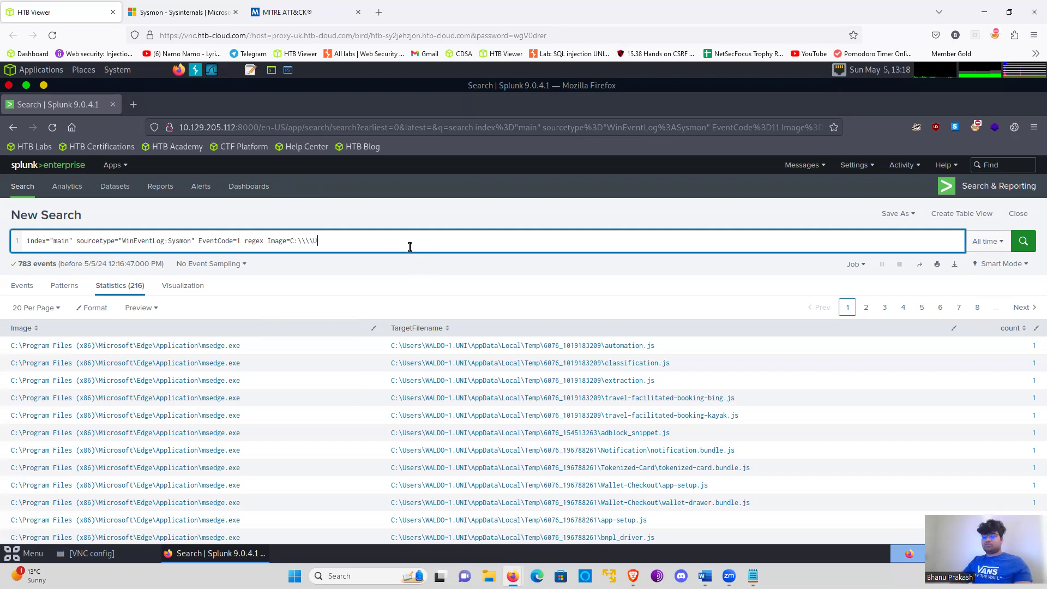
type("rs\\\\\\")
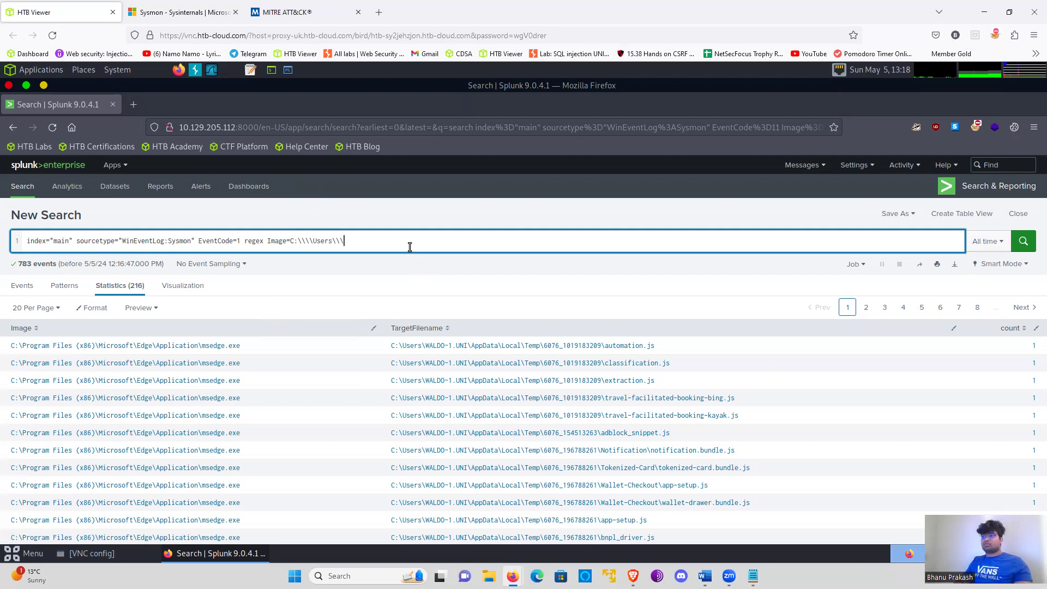
type("\\.*")
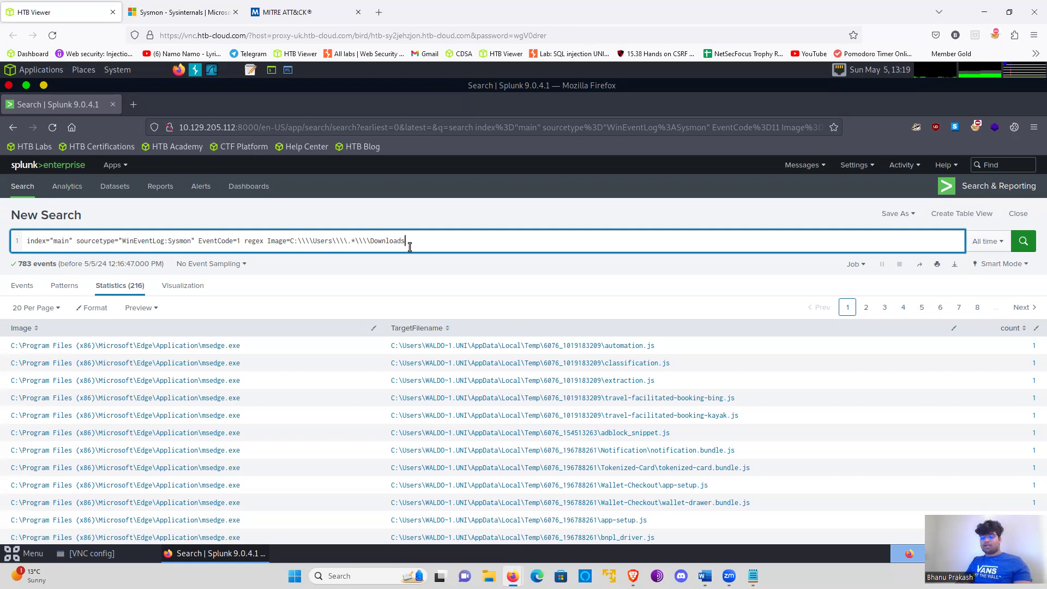
- Extend the Downloads path pattern with \\\\.* and a closing quotation mark to match anything inside that folder
key("super")
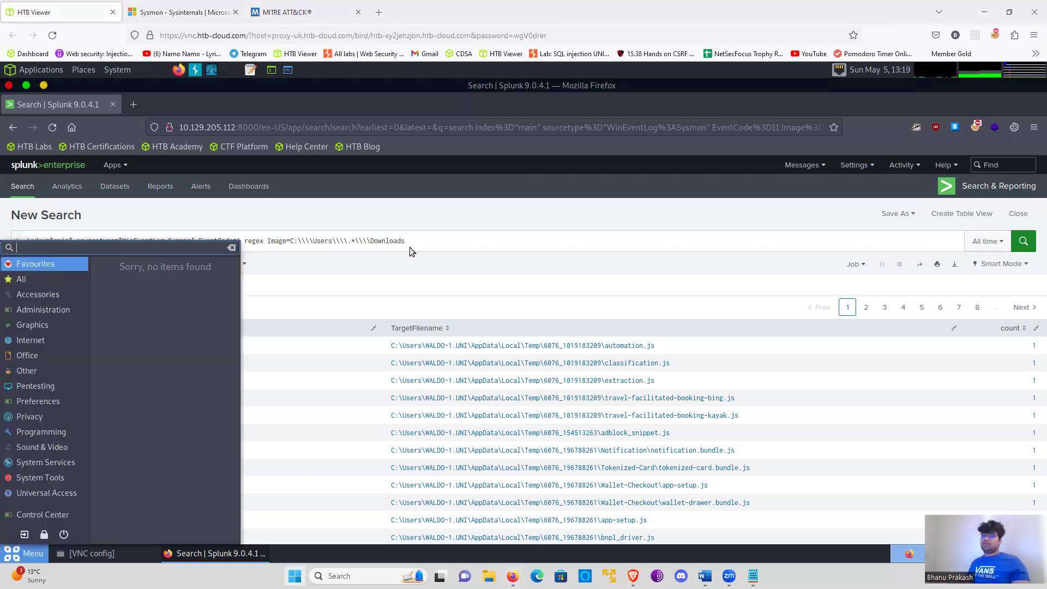
left_click(418, 241)
type("\\\\\\")
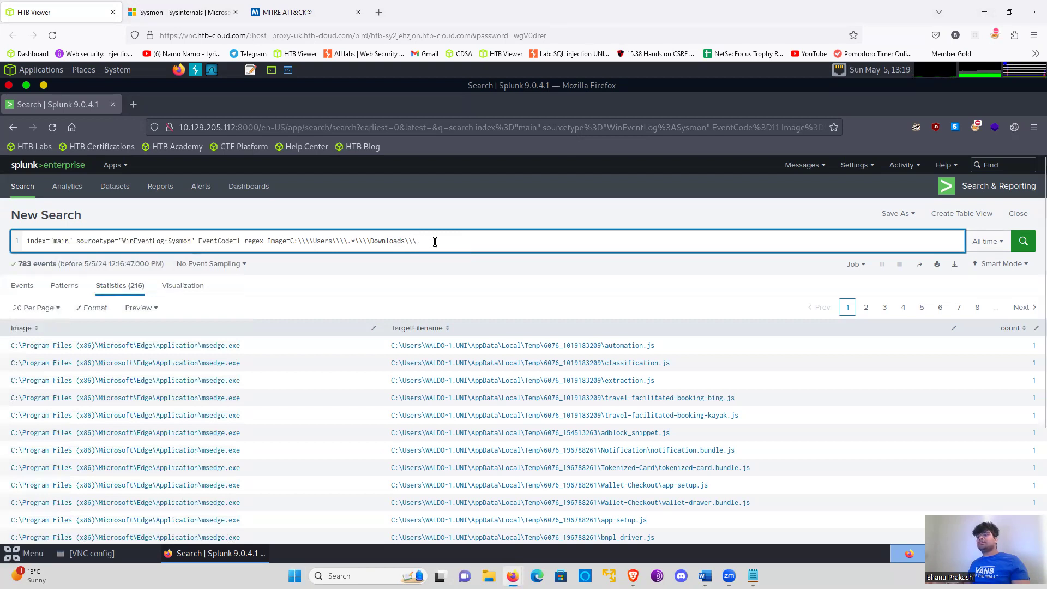
type("\\.")
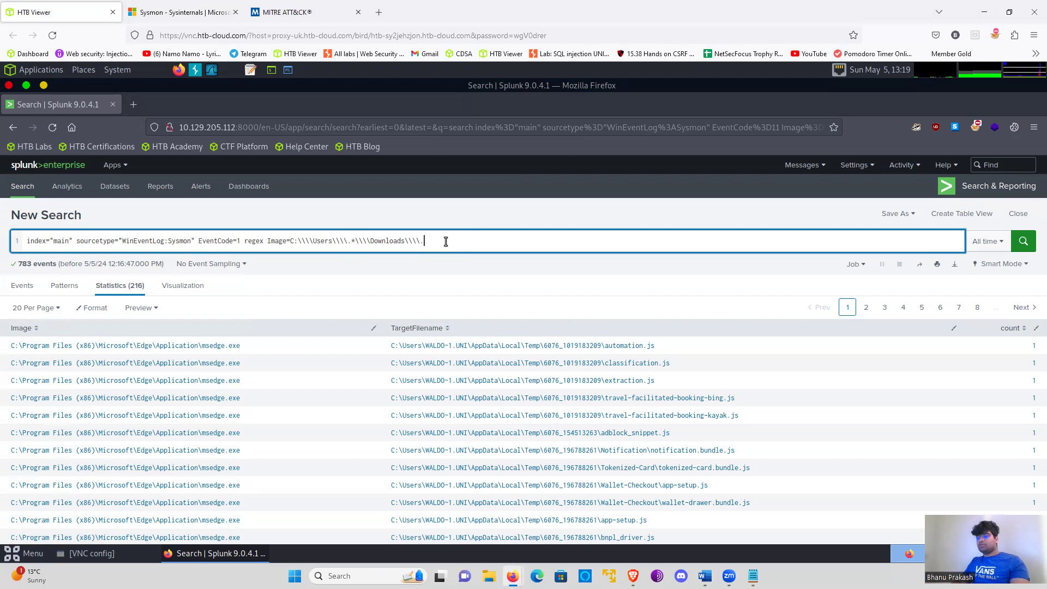
type("*")
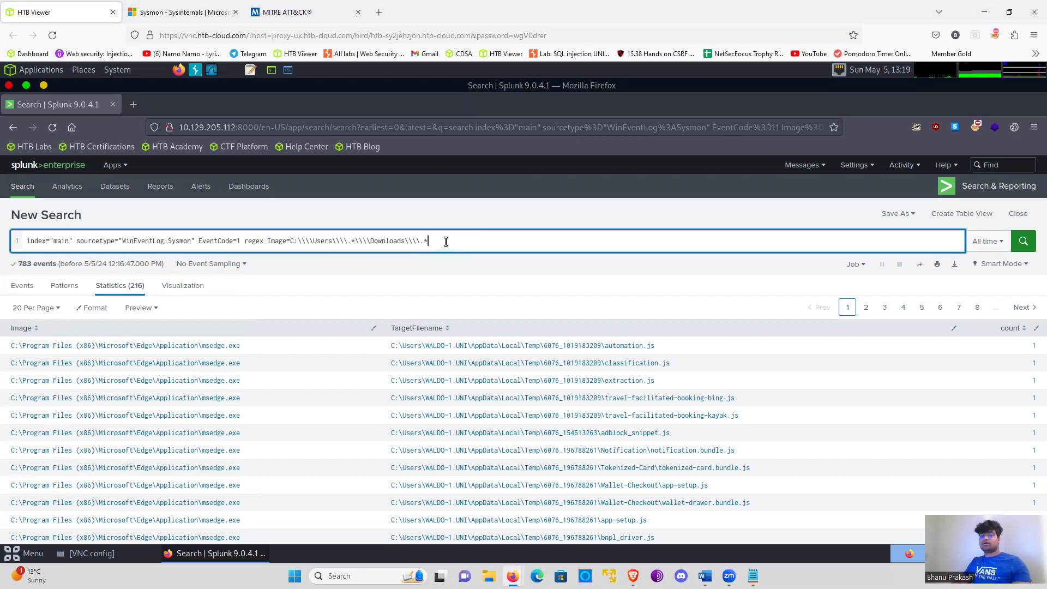
type("\" |stats count by Image")
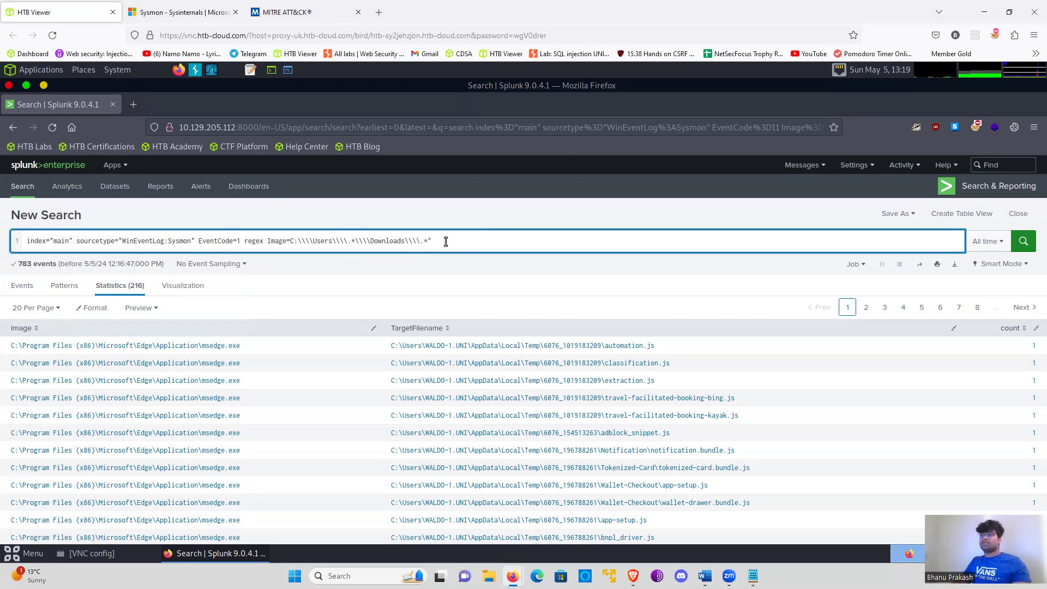
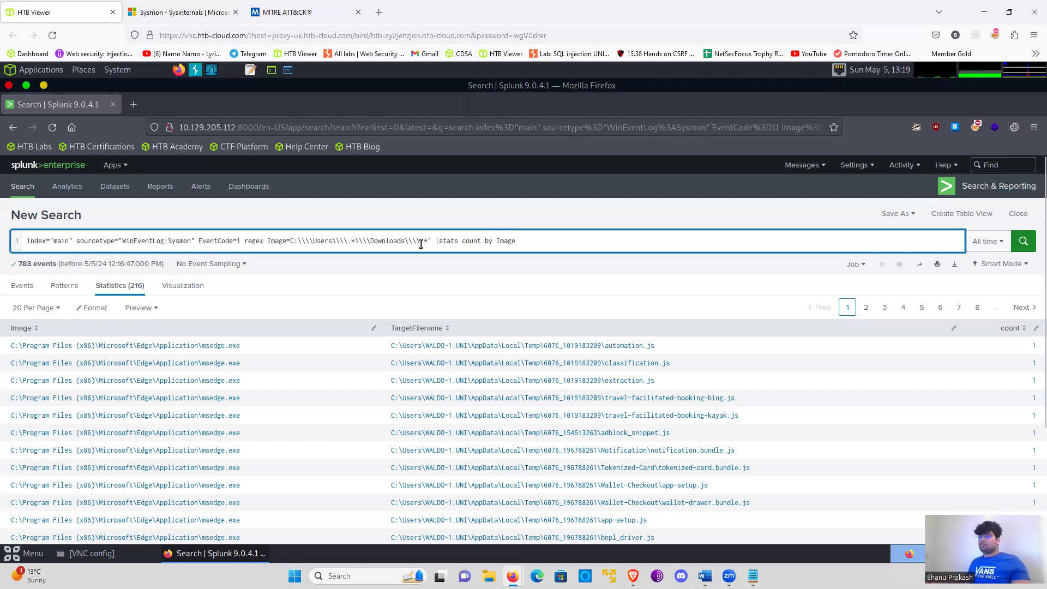
- Rewrite the stats clause after the Downloads pattern to count by the image field, with spacing around the pipe, and run the search
left_click_drag(444, 241, 519, 242)
double_click(520, 242)
key("BackSpace")
key("BackSpace")
key("BackSpace")
key("BackSpace")
key("BackSpace")
key("BackSpace")
key("BackSpace")
key("BackSpace")
key("BackSpace")
key("BackSpace")
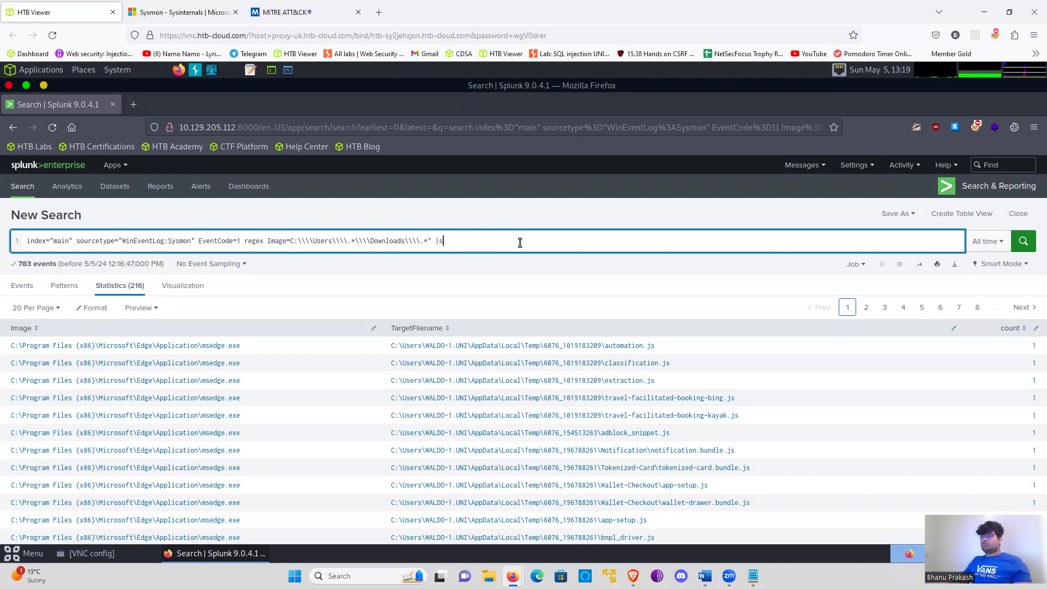
type("|")
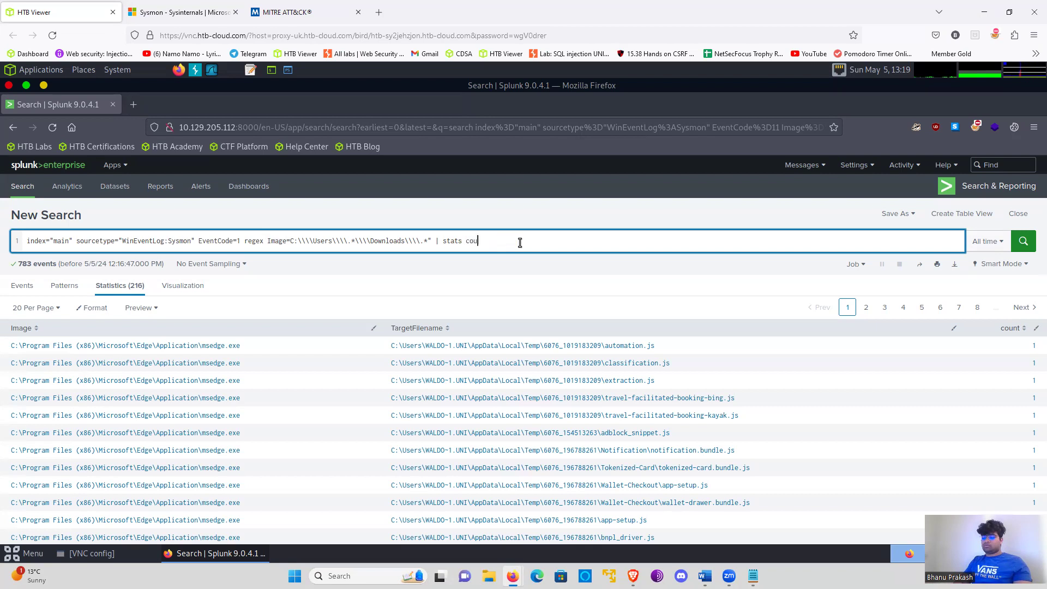
type("stats count by Iamge")
key("Return")
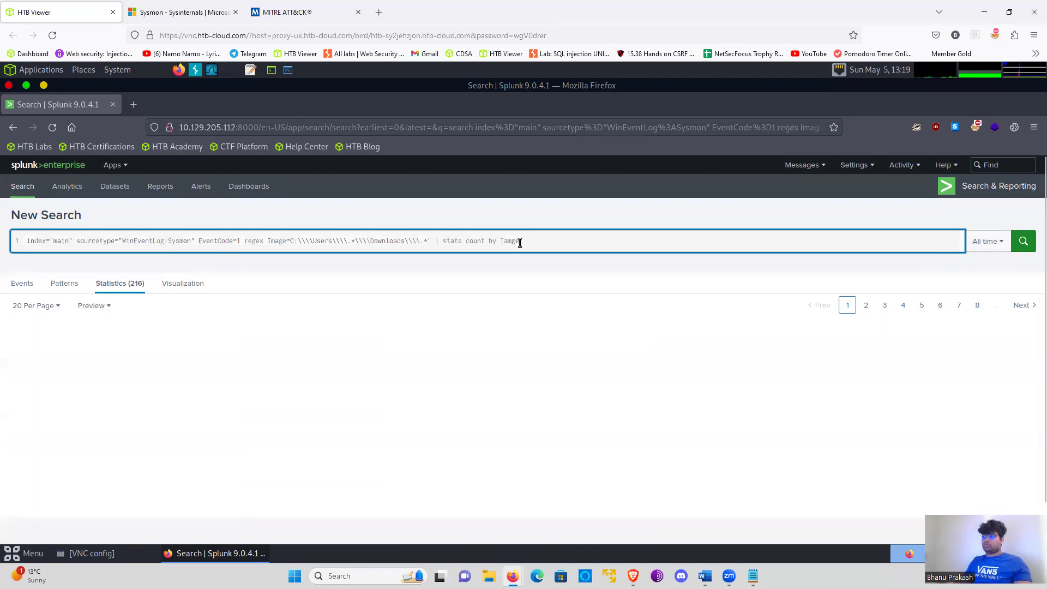
- Add the missing opening quotation mark before C: in the regex pattern, correct the stats field to Image, and rerun the search
left_click(247, 241)
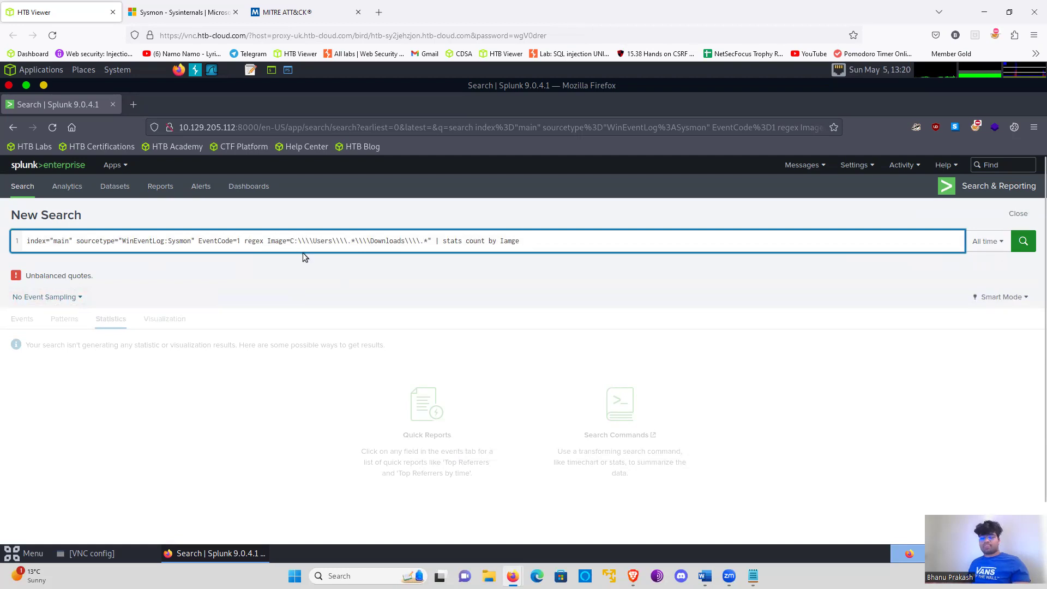
type("\"")
left_click(595, 243)
key("BackSpace")
key("BackSpace")
key("BackSpace")
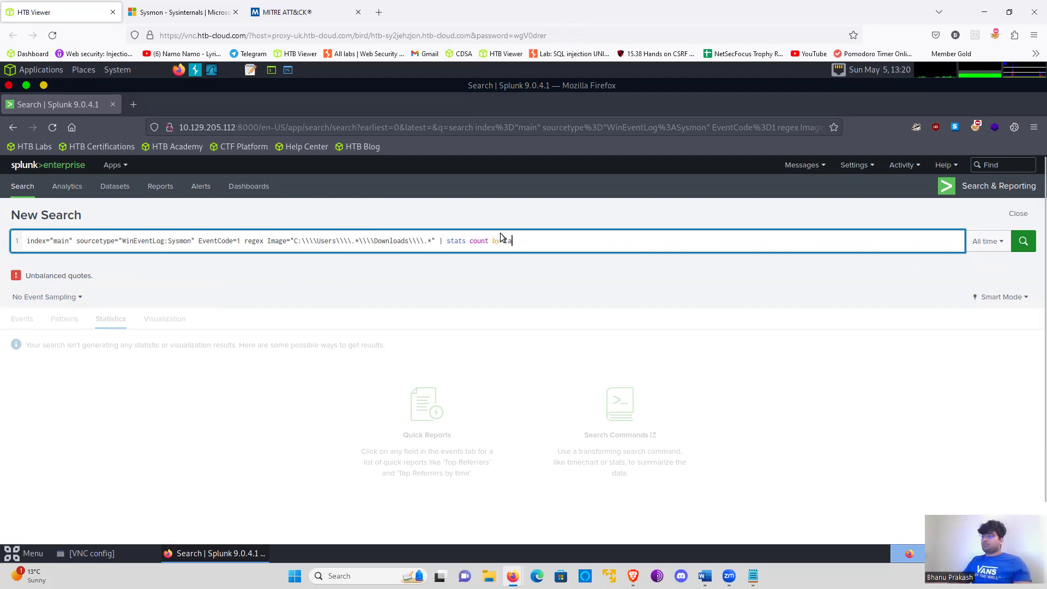
key("BackSpace")
type("mage")
key("Return")
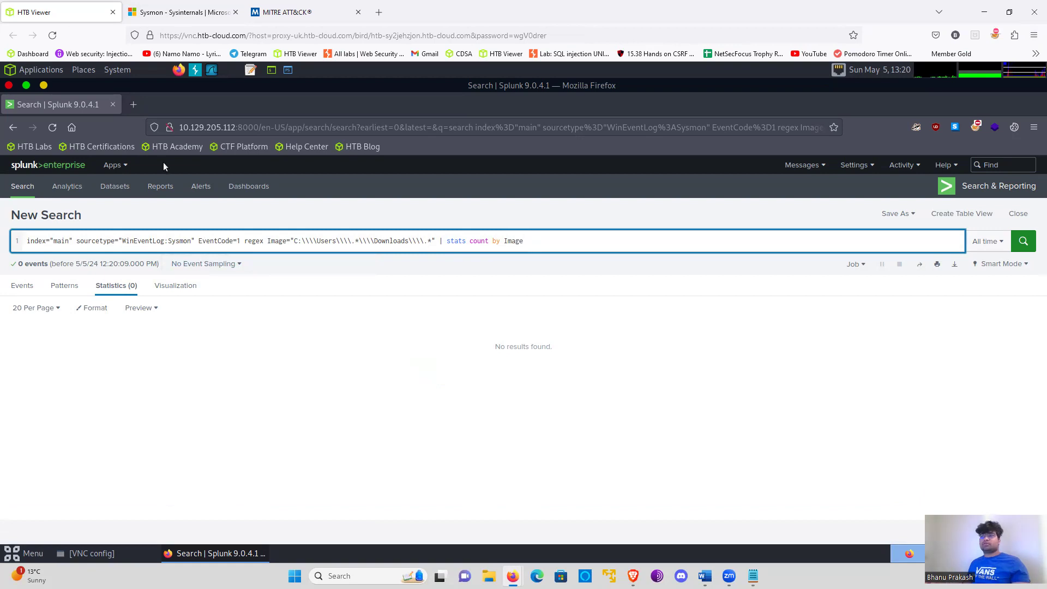
- Put the regex command on its own line preceded by a pipe and run the search
left_click(243, 240)
key("shift+Return")
type("|")
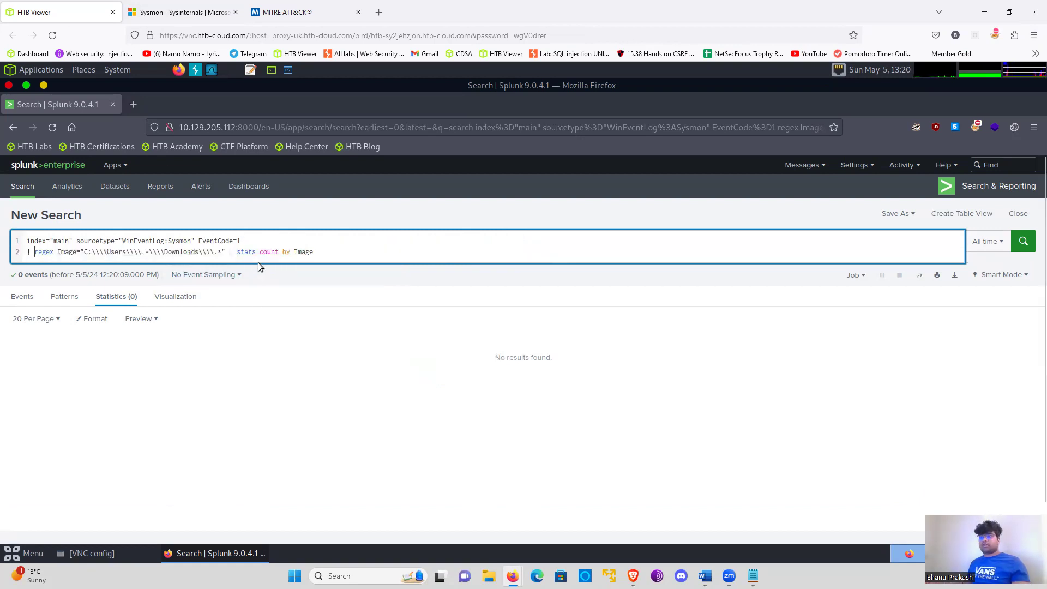
left_click(1008, 244)
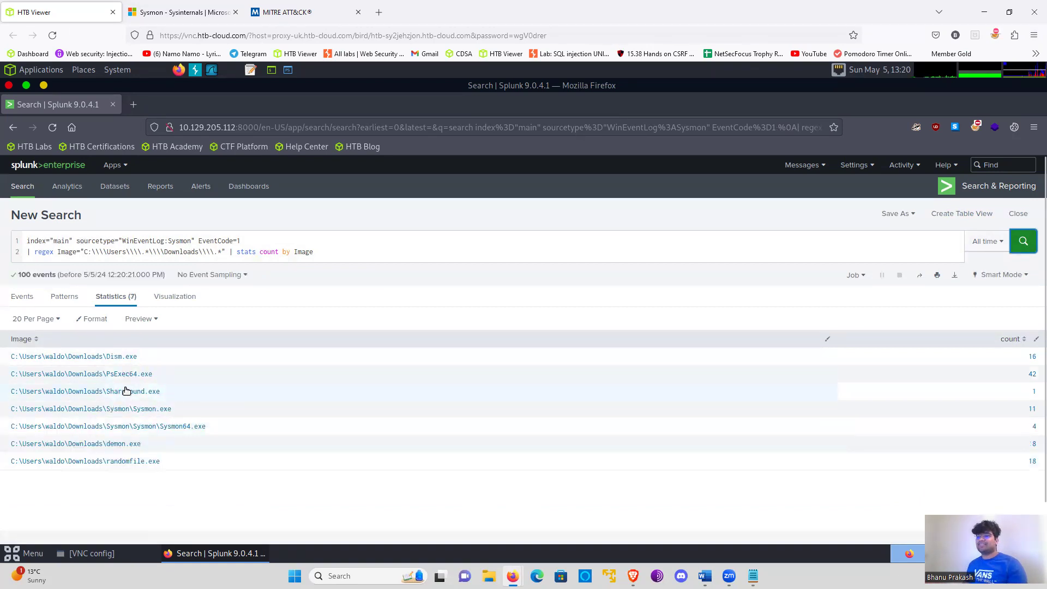
- Search Google for psexec in a new browser tab and read the expanded answer to "Wat is PsExec?"
left_click(125, 375)
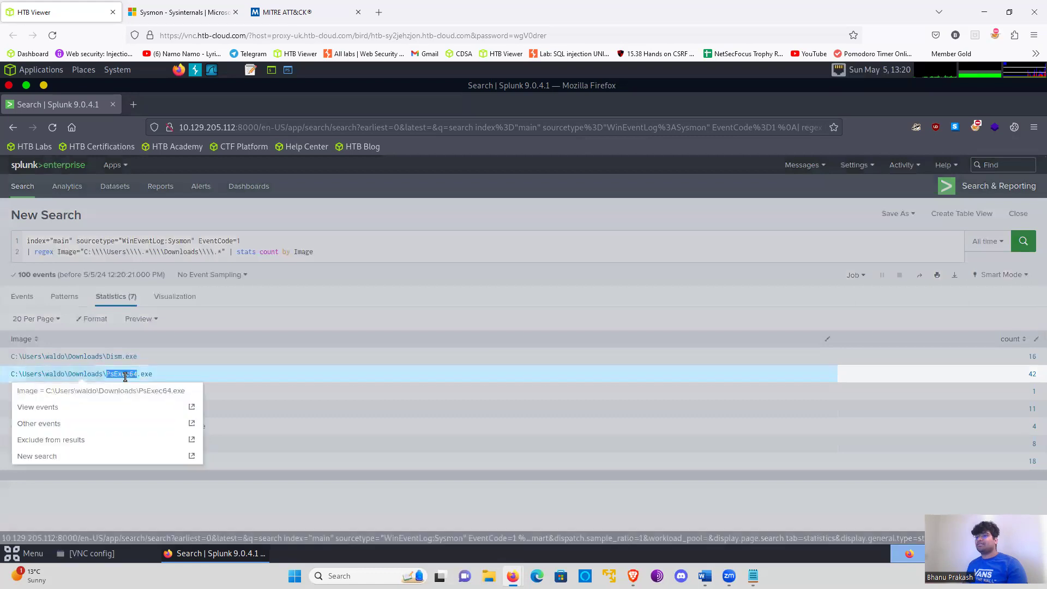
left_click(207, 362)
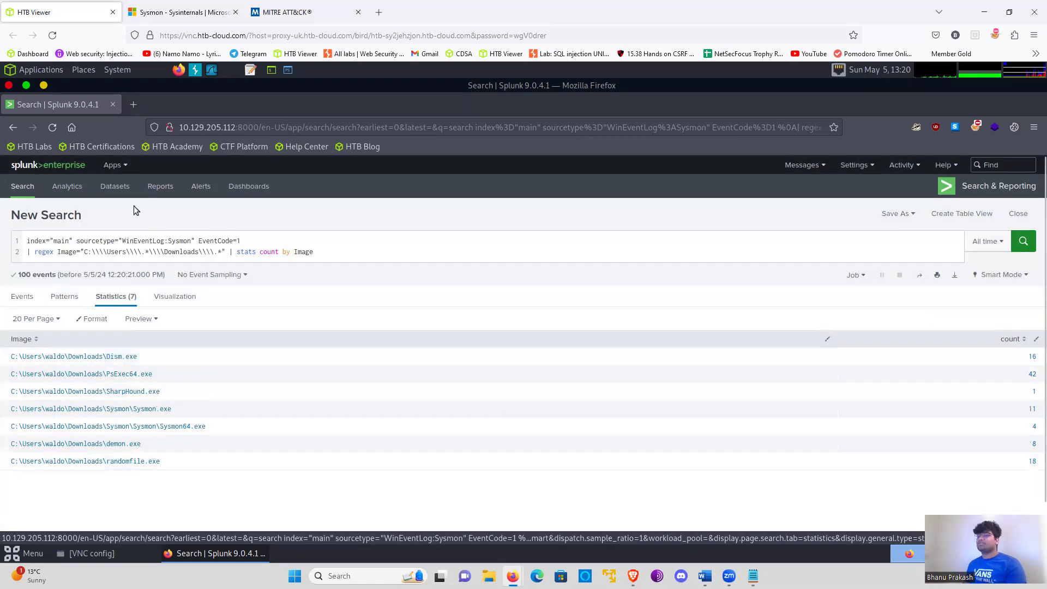
left_click(131, 101)
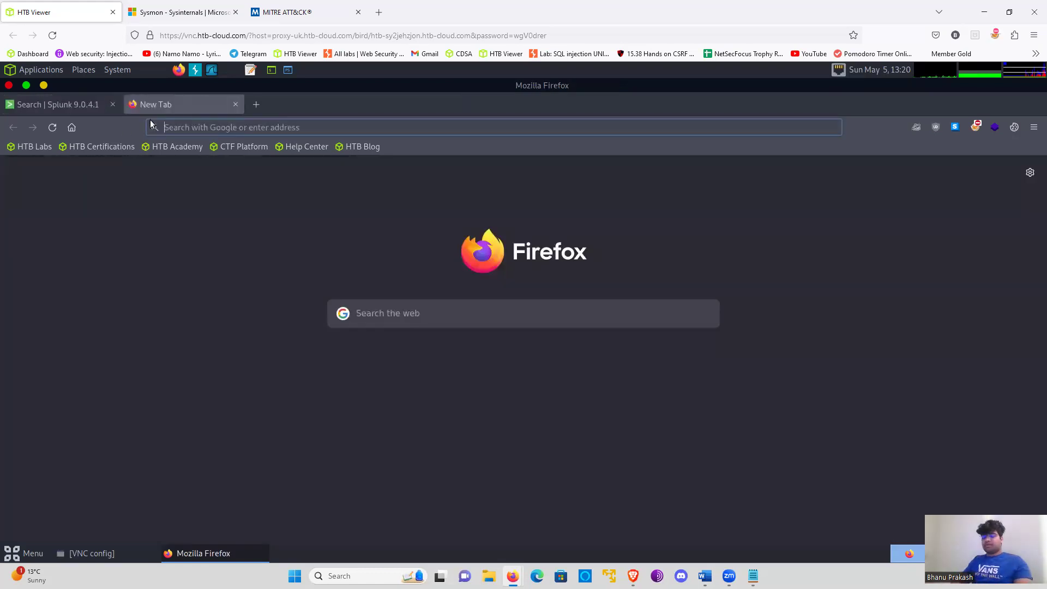
type("psexec")
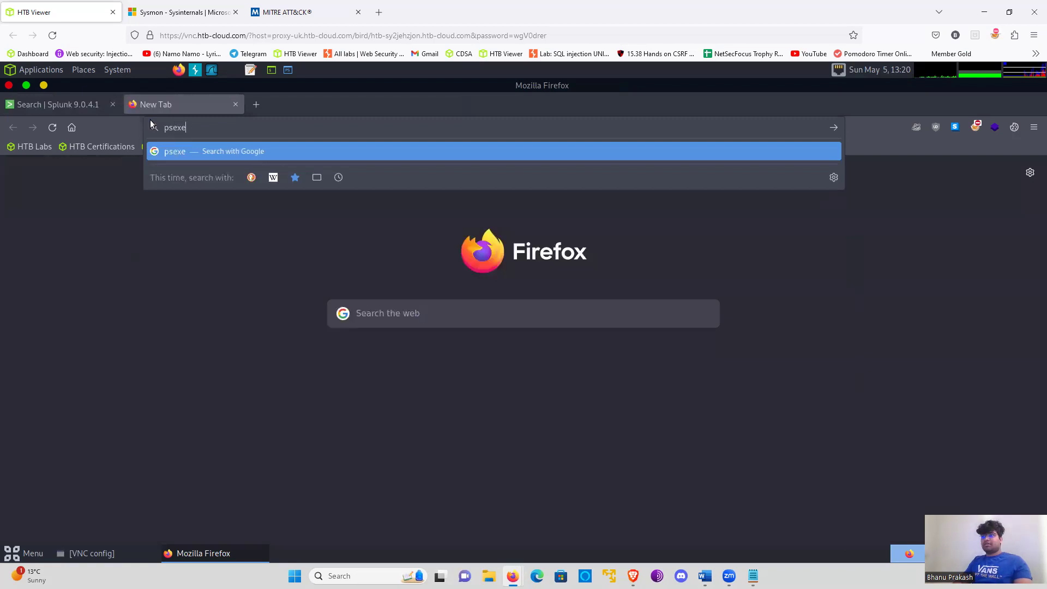
key("Return")
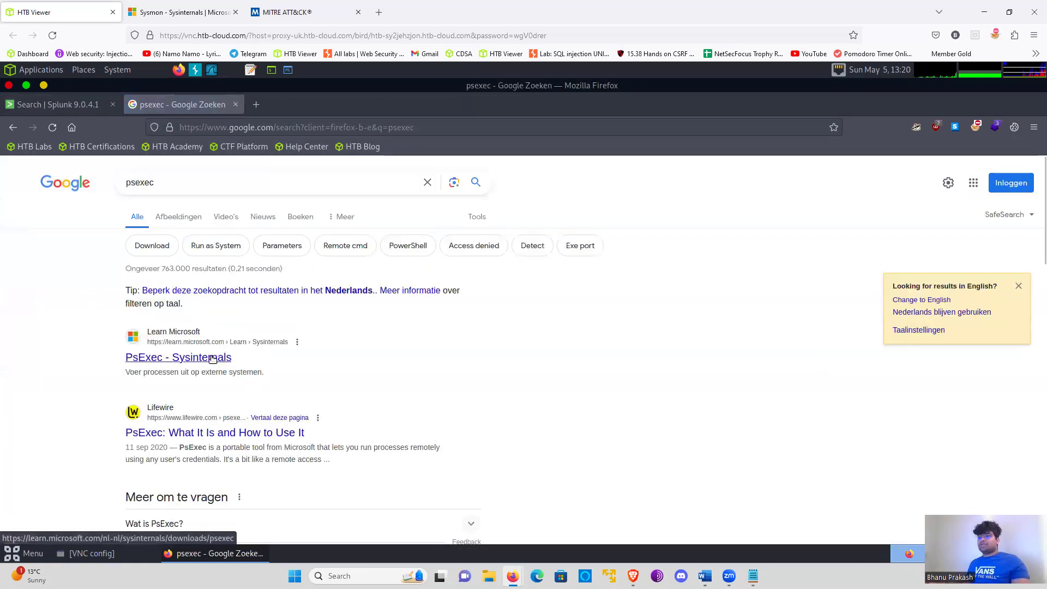
scroll(174, 409, "down", 2)
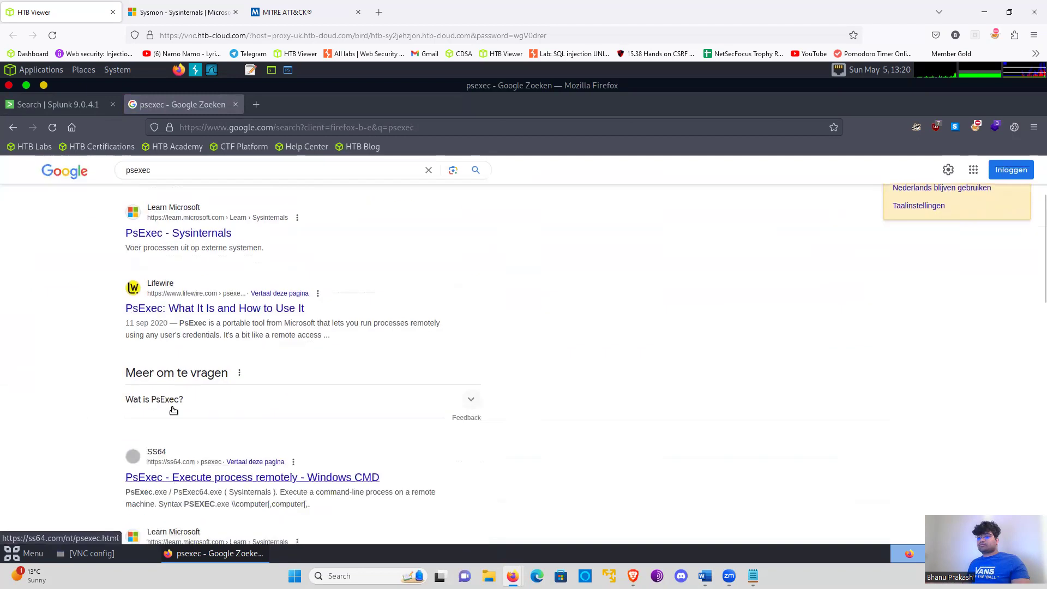
left_click(195, 408)
scroll(243, 402, "down", 2)
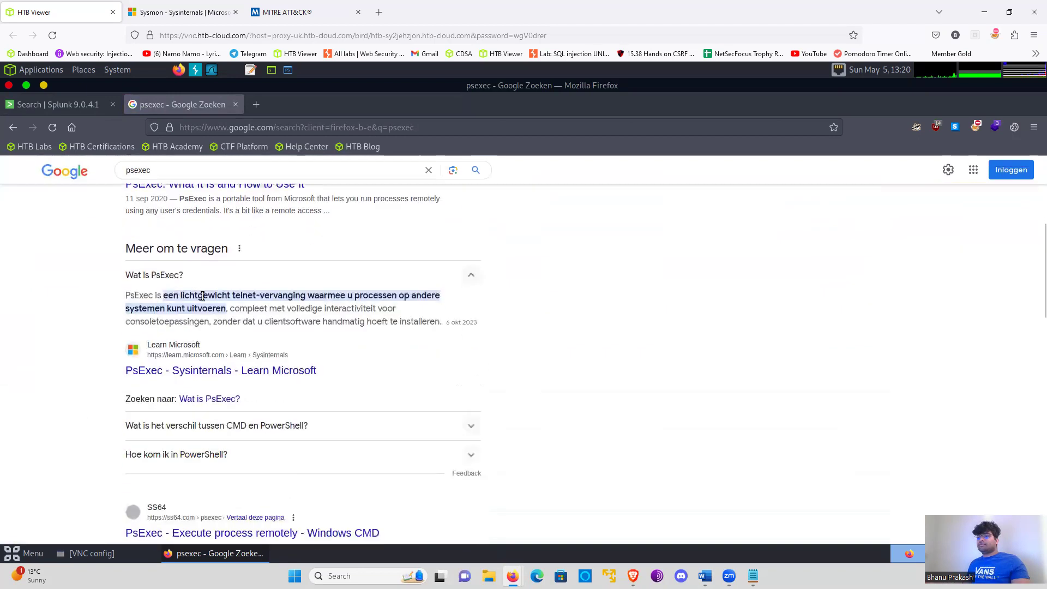
scroll(894, 338, "up", 5)
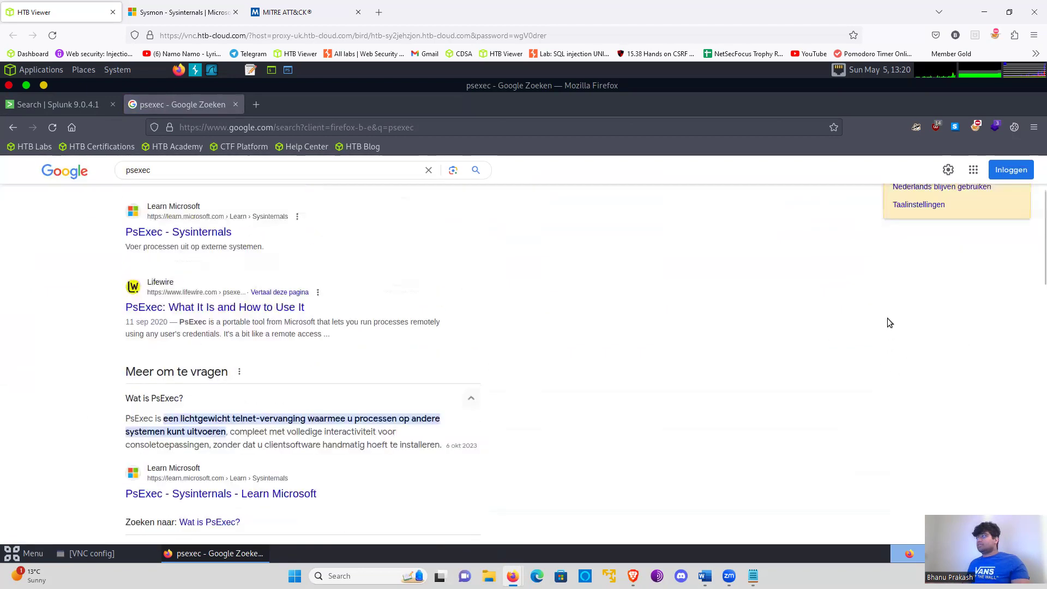
- Change the Google results to English, read the answer to "What is PsExec used for?", and return to the Splunk search
left_click(1008, 173)
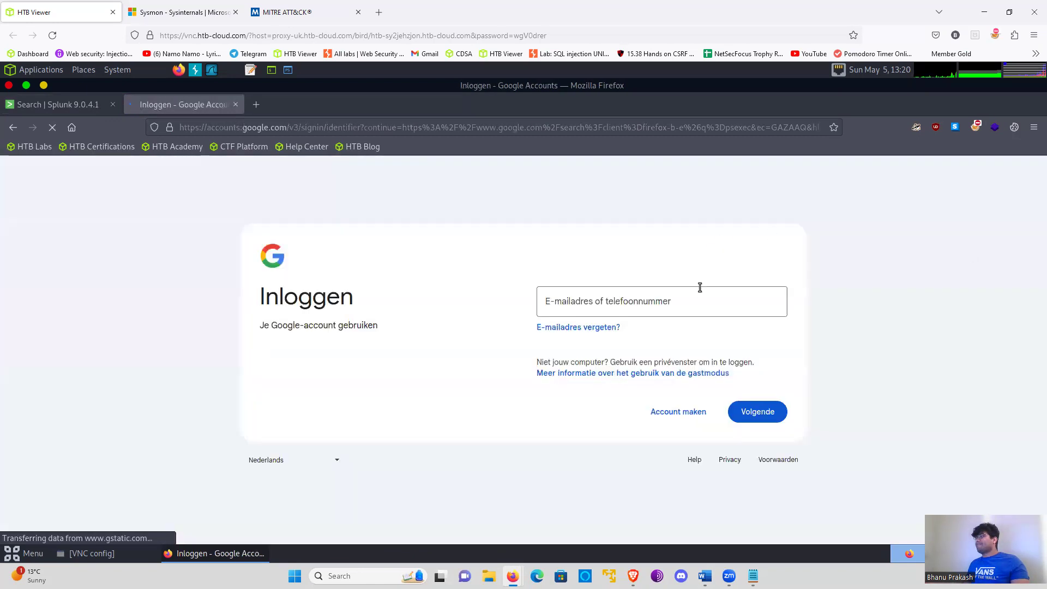
left_click(21, 129)
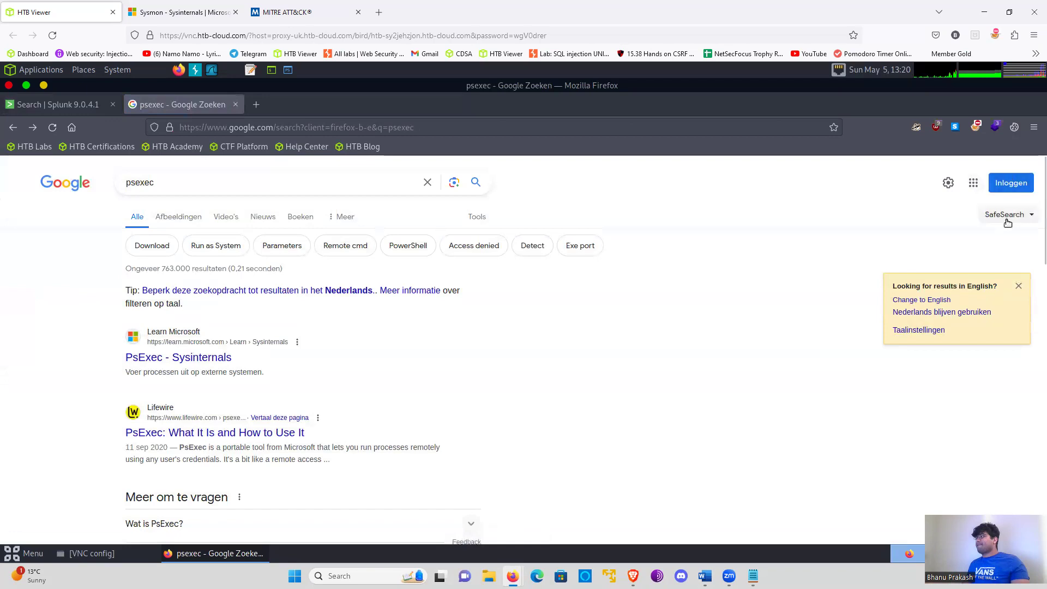
left_click(929, 301)
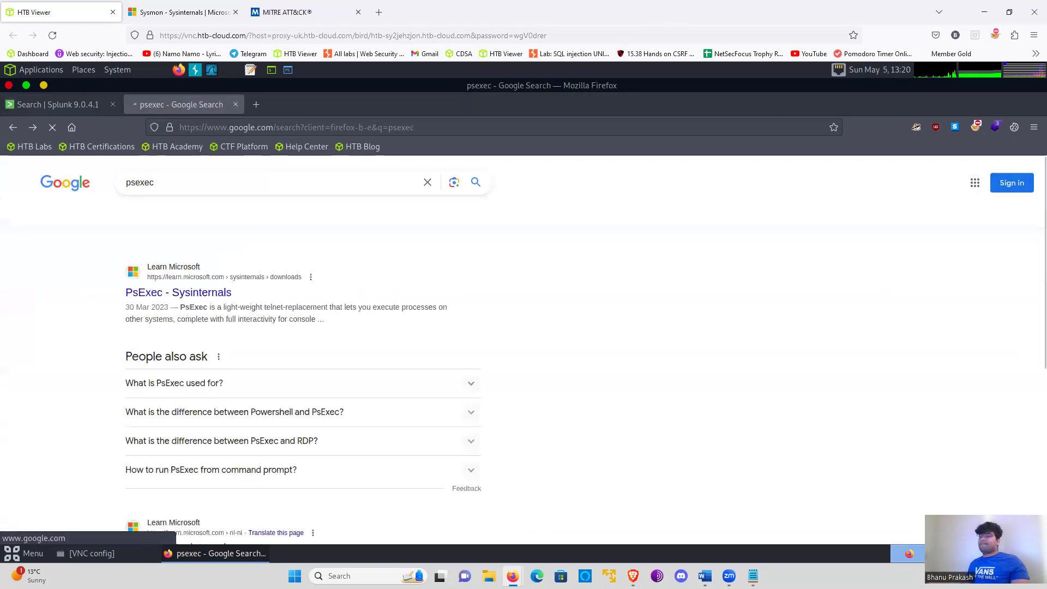
left_click(182, 405)
scroll(183, 327, "down", 2)
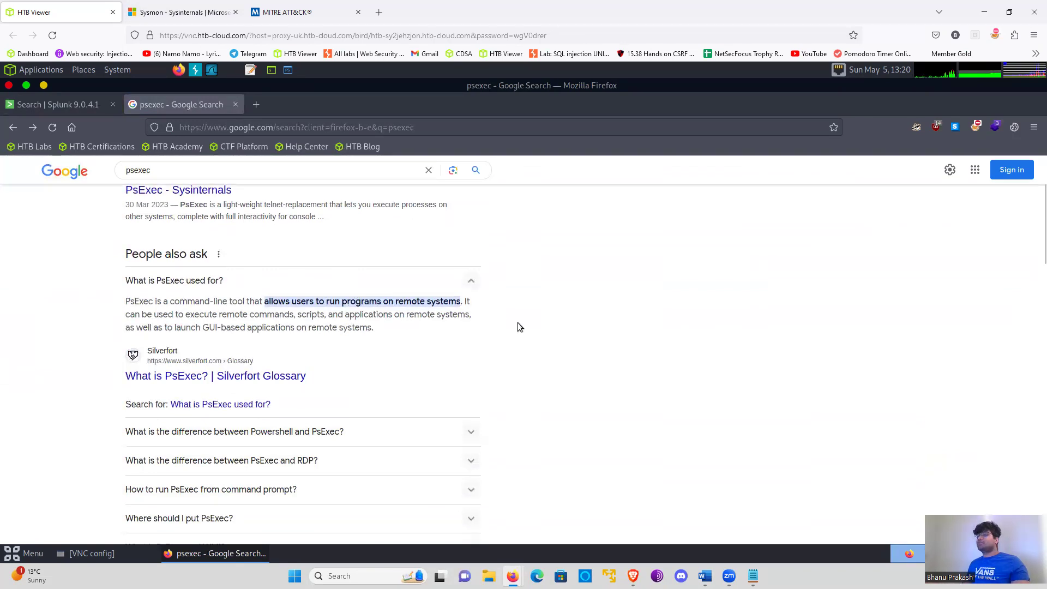
left_click(86, 105)
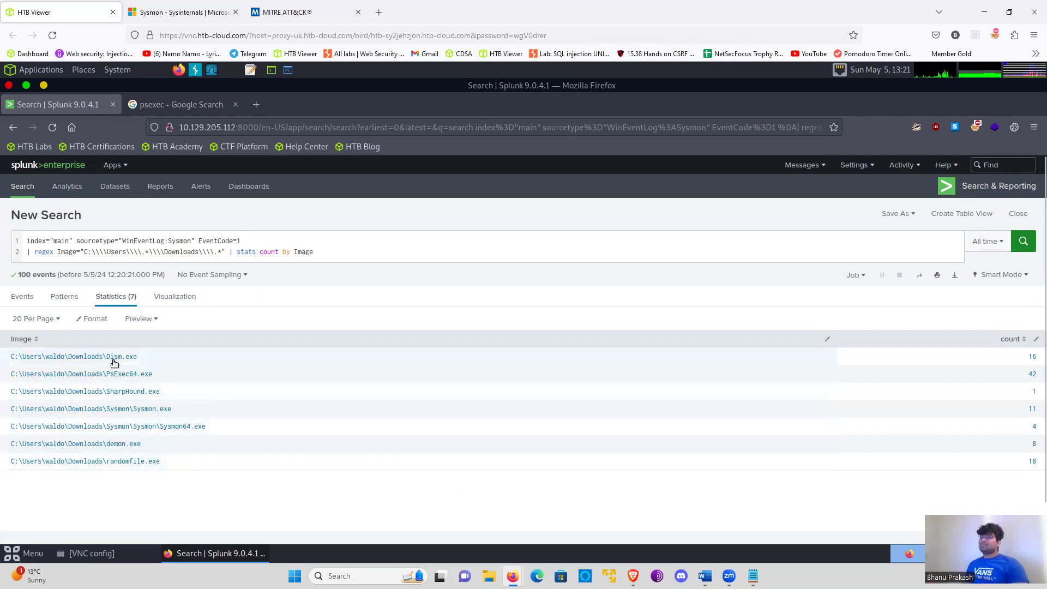
- Check the Notepad detection list entry on executables or DLLs created outside the Windows directory, and delete the query's regex and stats line
triple_click(154, 256)
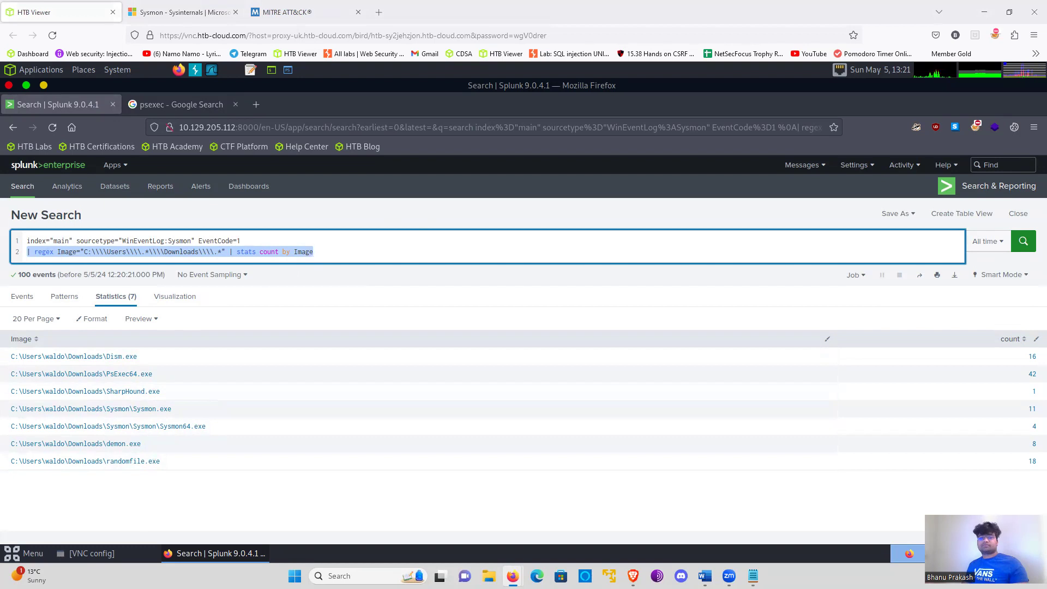
key("alt+Tab")
double_click(135, 140)
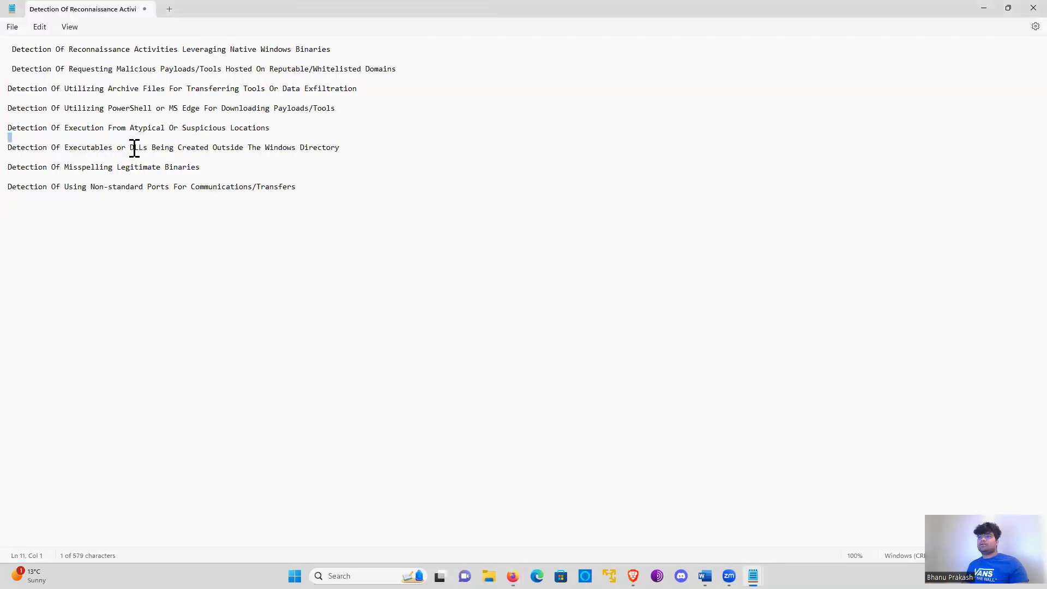
triple_click(134, 147)
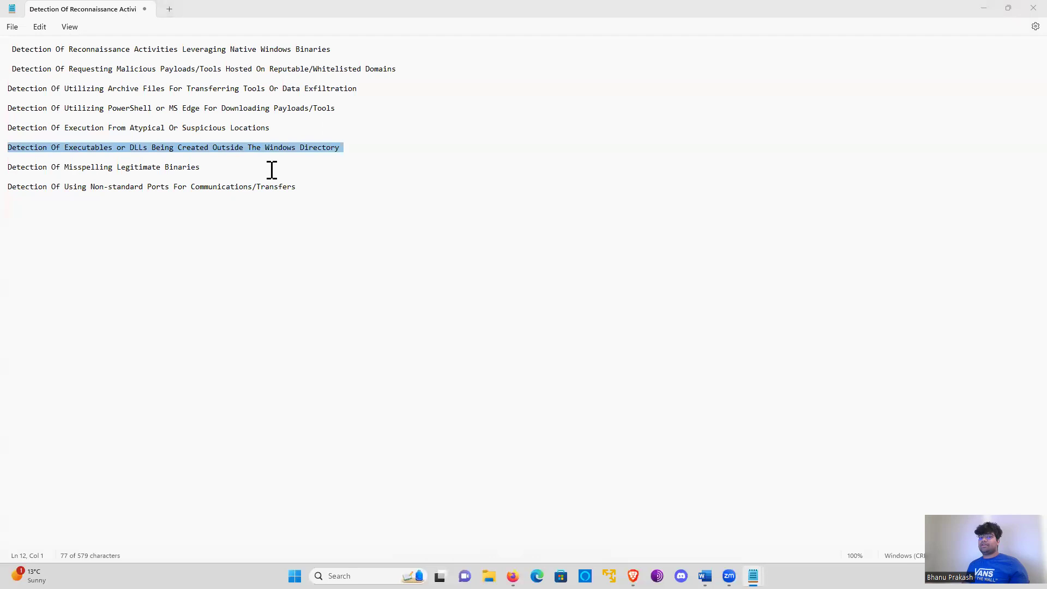
key("alt+Tab")
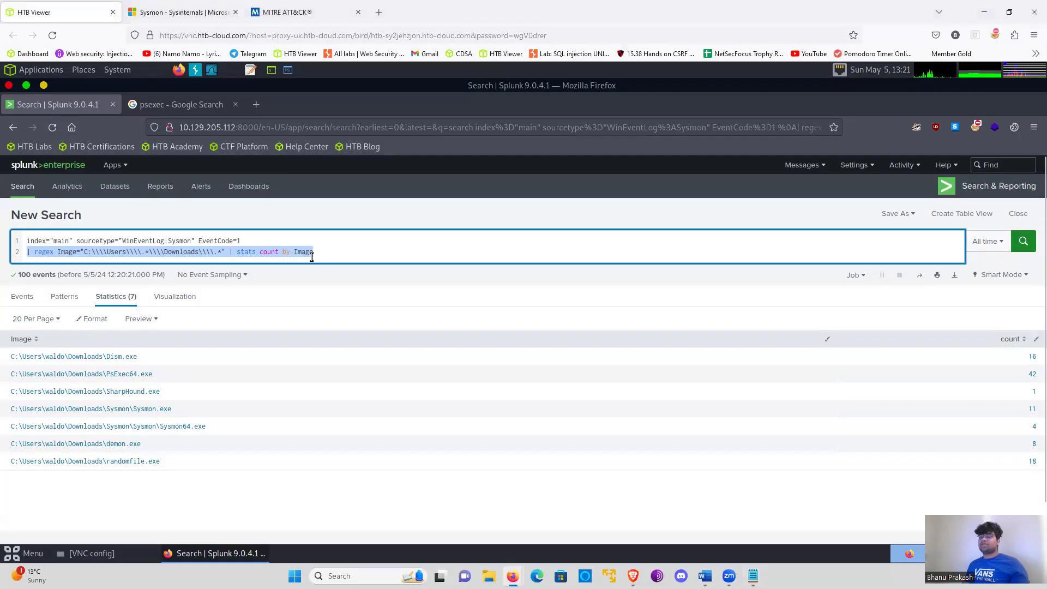
key("BackSpace")
key("BackSpace")
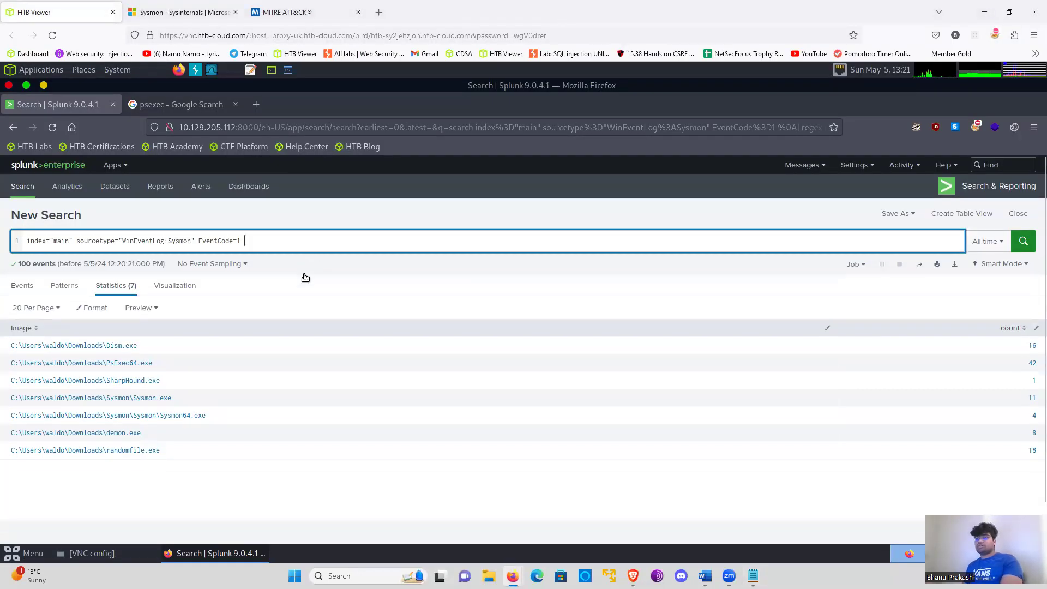
- Set EventCode to 11 and add a parenthesised filter TargetFilename="*.exe" to the query
left_click(283, 240)
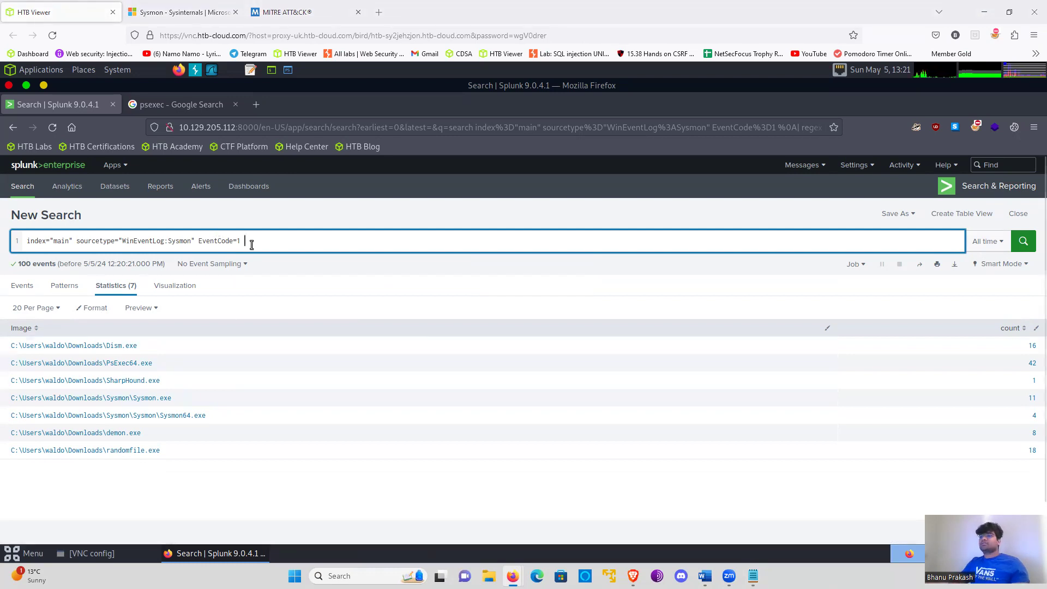
type("1")
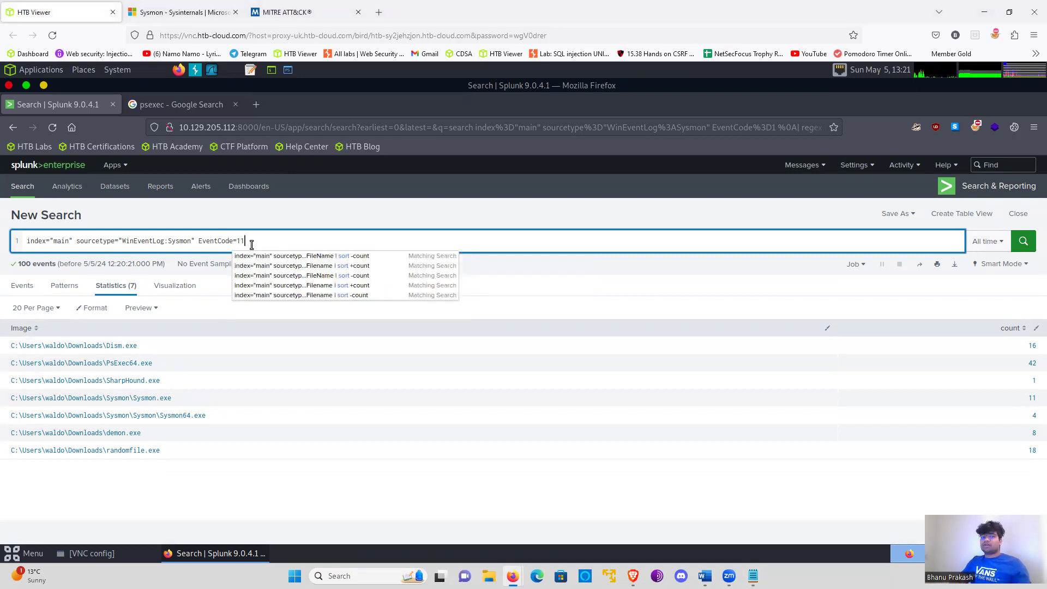
type("| ")
type("Tart")
type("get")
type("File")
type("name")
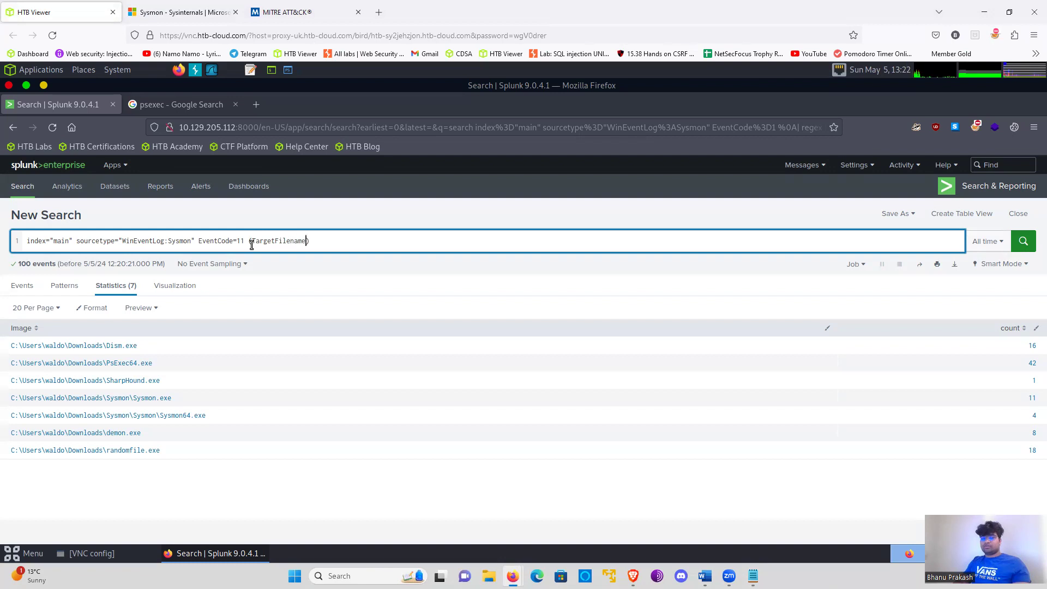
type("=")
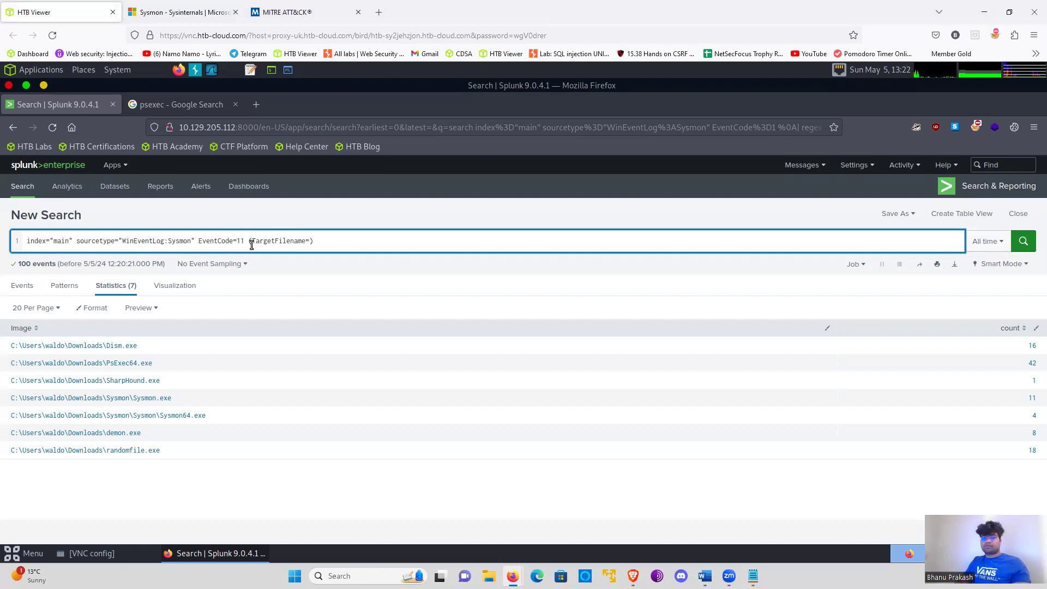
type("\"*.exe")
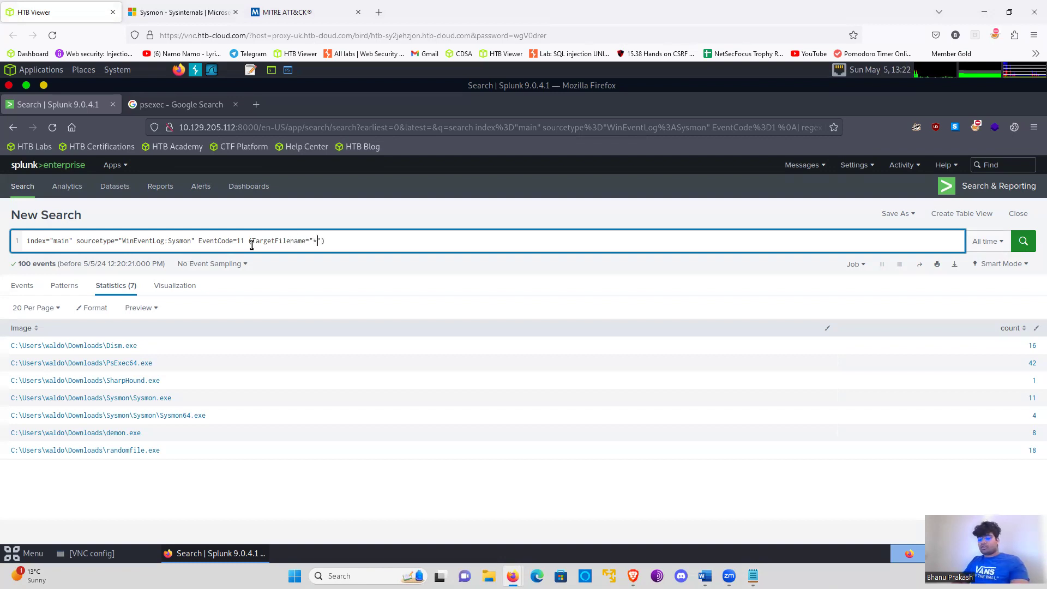
- Extend the parenthesised filter with OR TargetFilename="*.dll"
key("BackSpace")
type("OR TArgetFile")
key("BackSpace")
key("BackSpace")
key("BackSpace")
key("BackSpace")
key("BackSpace")
key("BackSpace")
type("argetName")
key("BackSpace")
key("BackSpace")
key("BackSpace")
type("ame")
key("BackSpace")
key("BackSpace")
key("BackSpace")
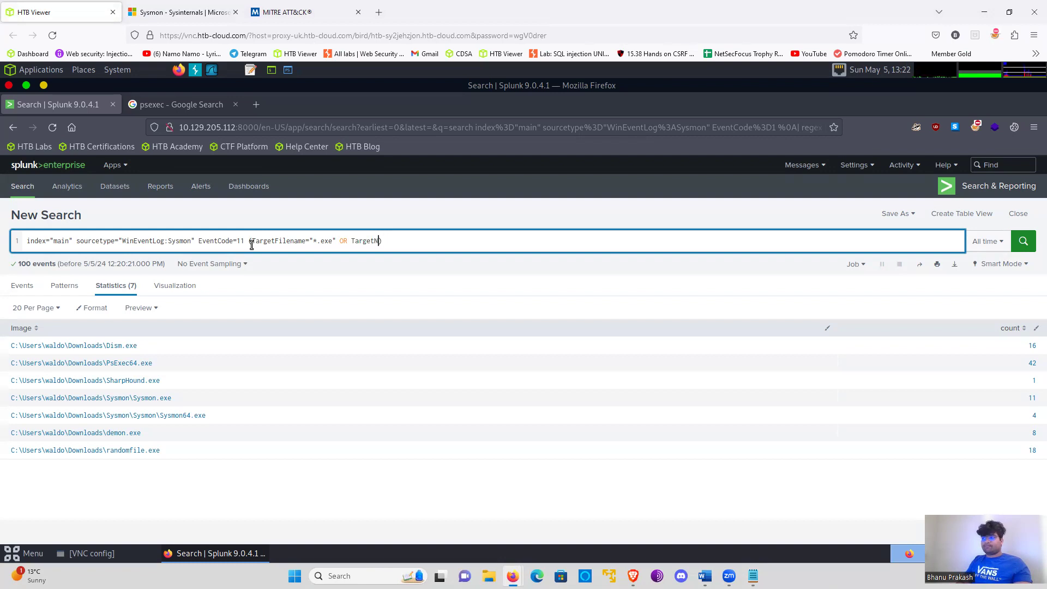
type("Filename=\"\"")
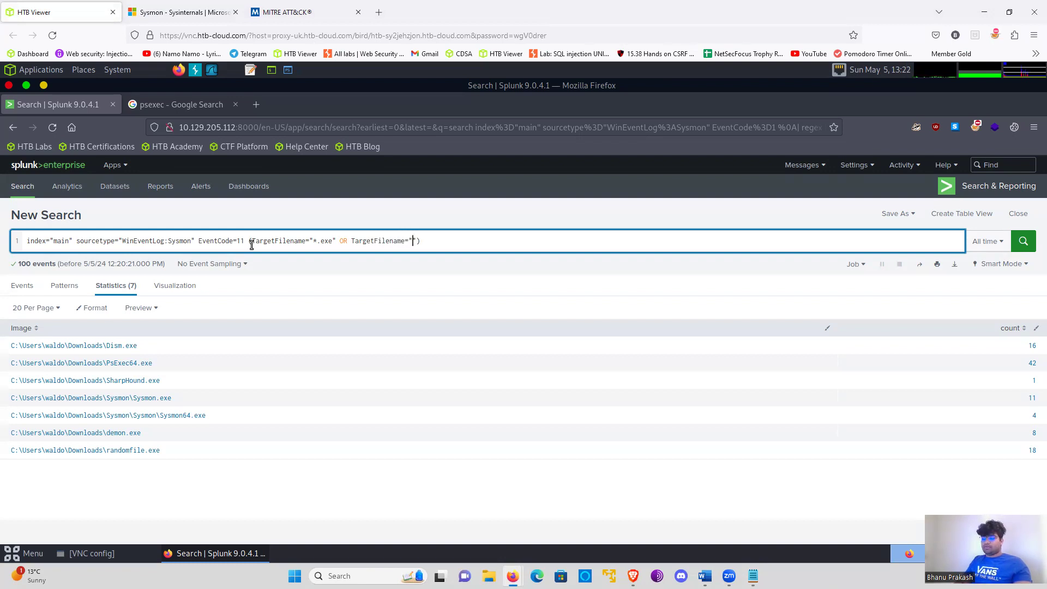
type("*.dll")
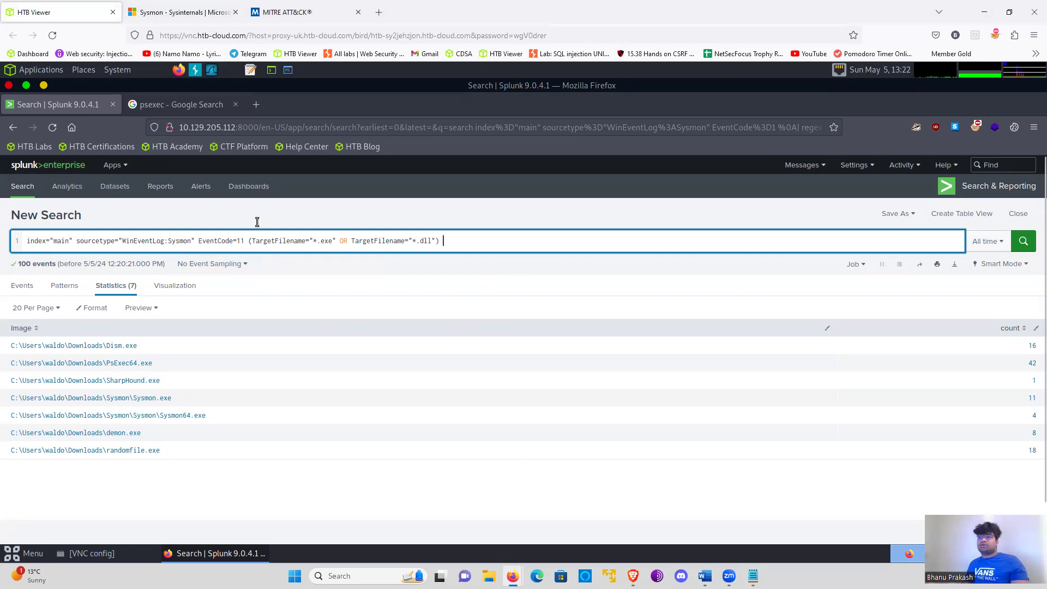
- Switch to the Sysmon documentation page and check the description of Event ID 11: FileCreate
left_click(340, 13)
left_click(163, 14)
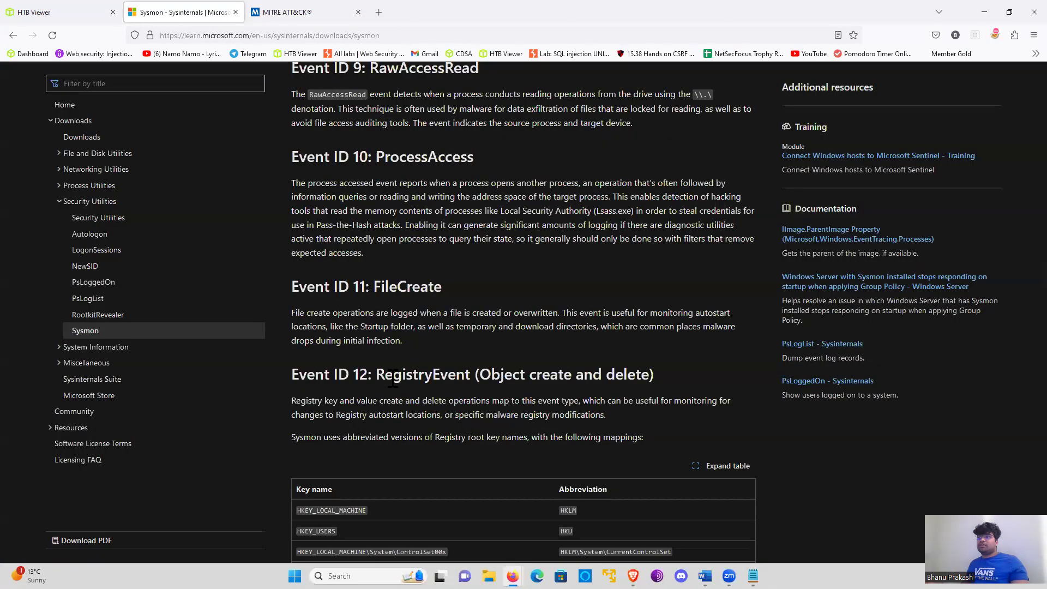
- Switch back to the Splunk search and remove the sourcetype="WinEventLog:Sysmon" filter from the query
left_click(60, 12)
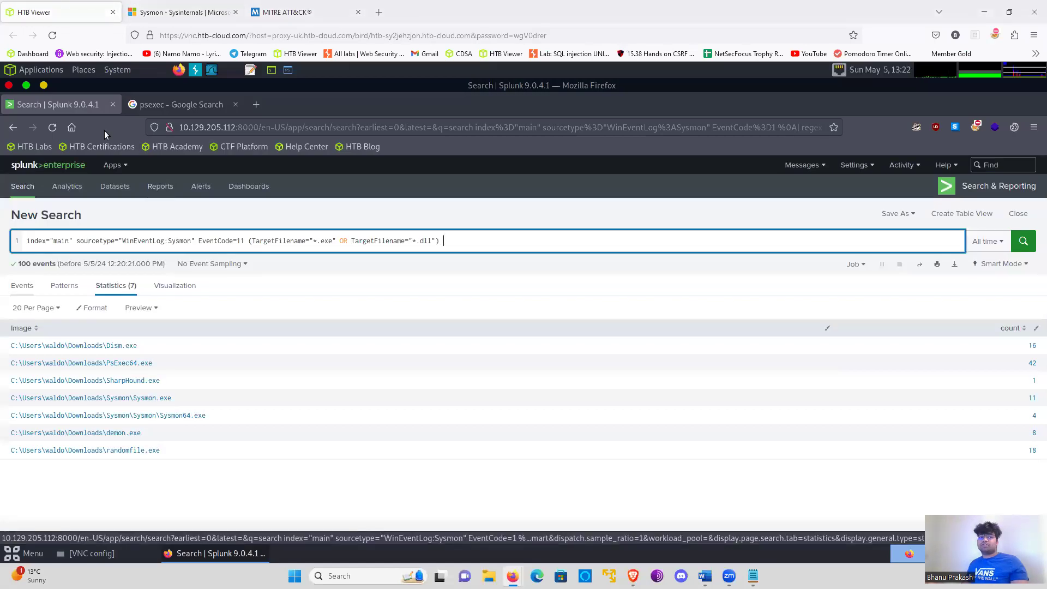
left_click(194, 239)
left_click_drag(194, 238, 121, 243)
key("shift+End")
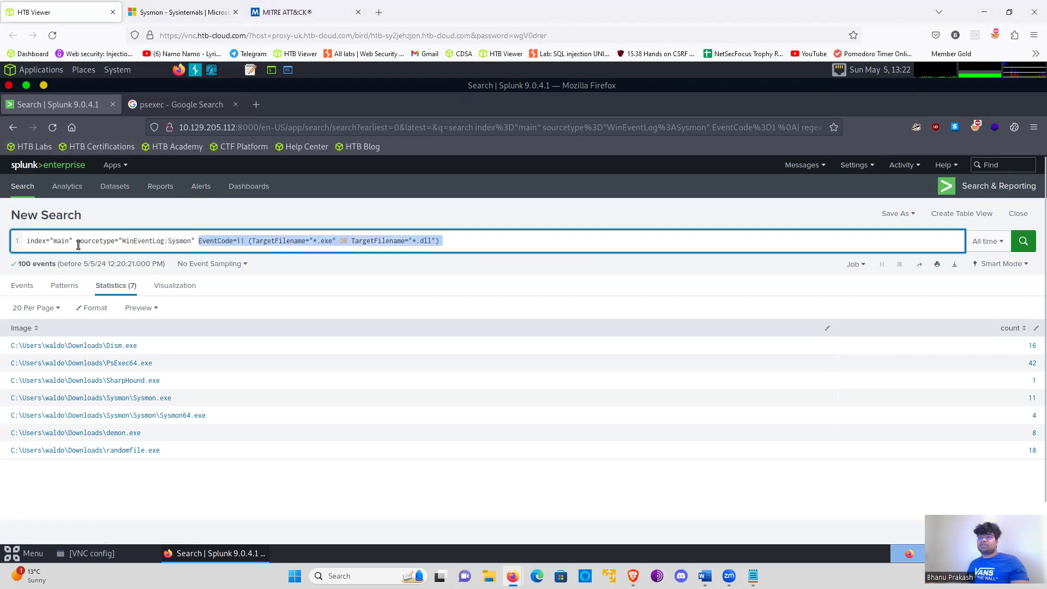
left_click(78, 245, "shift")
key("BackSpace")
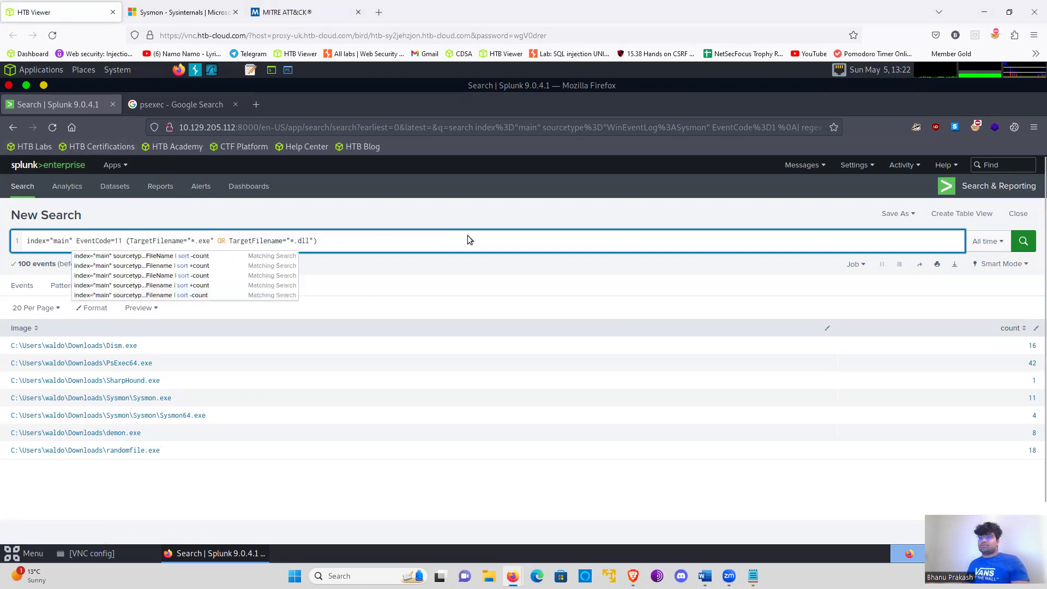
- Append the filter TargetFilename="*\\windows\\*" after the parenthesised .exe and .dll filter in the query
left_click(373, 237)
type("TAg")
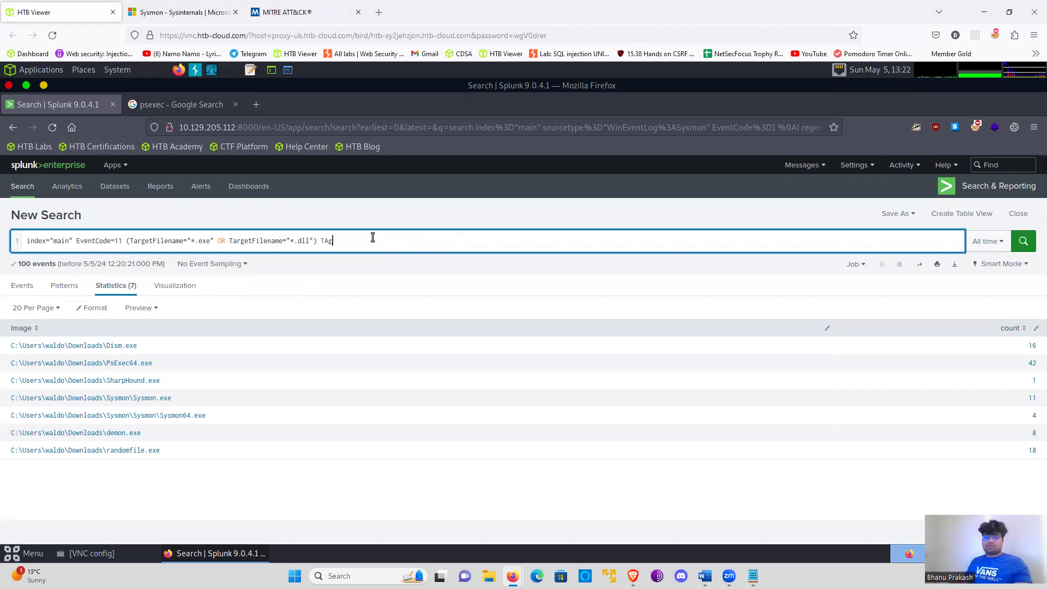
type("e")
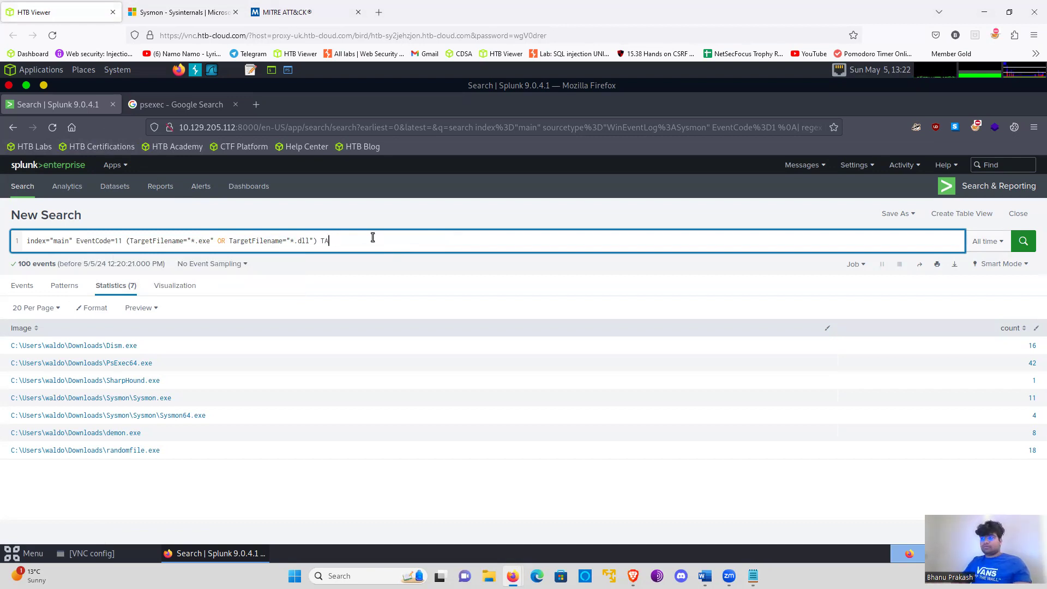
type("rgetFilename=")
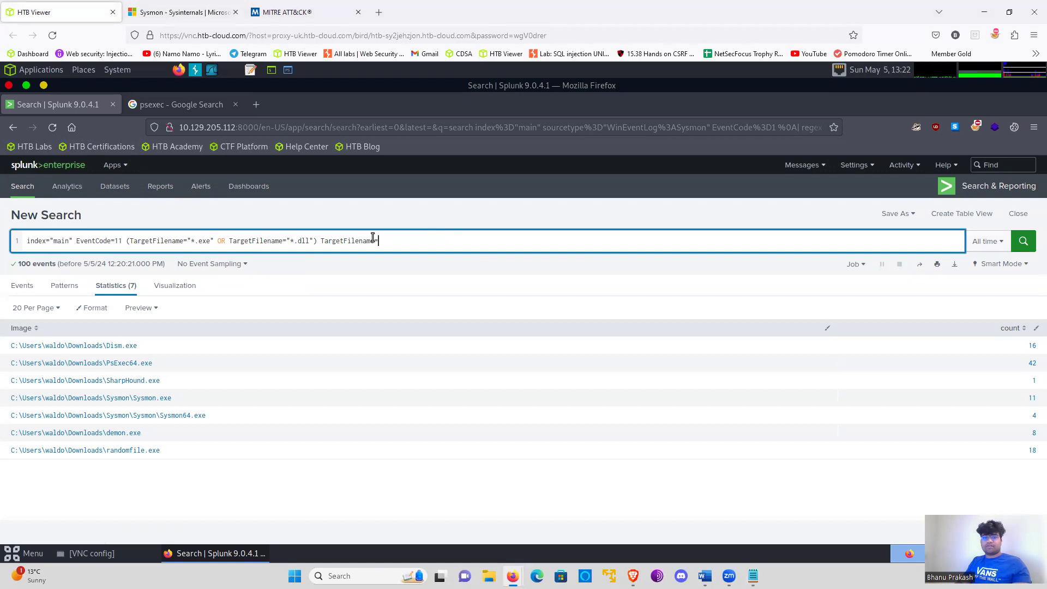
type("\"\"")
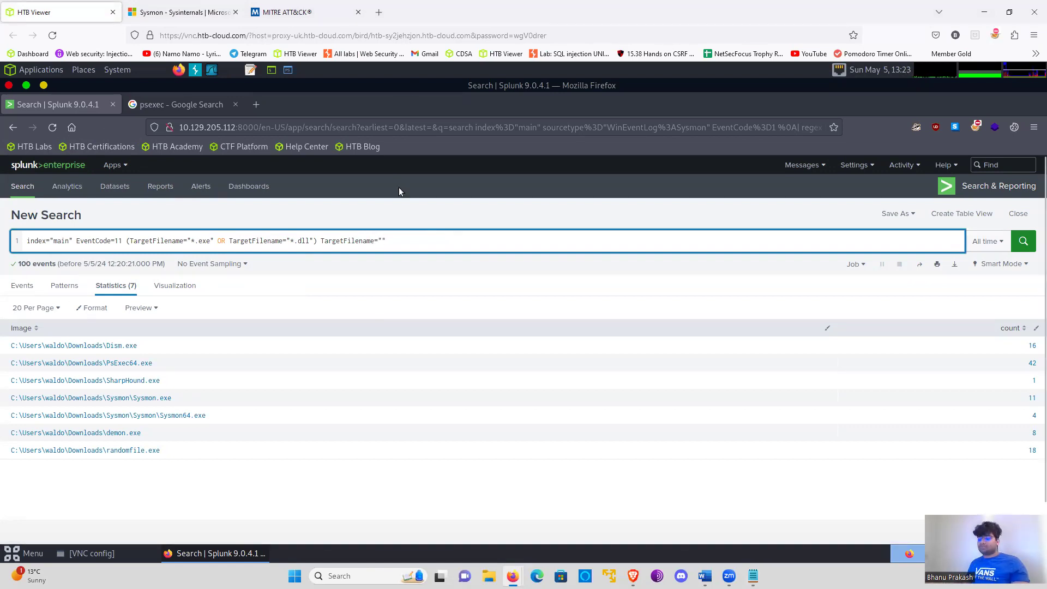
type("*\\\\windows\\\\")
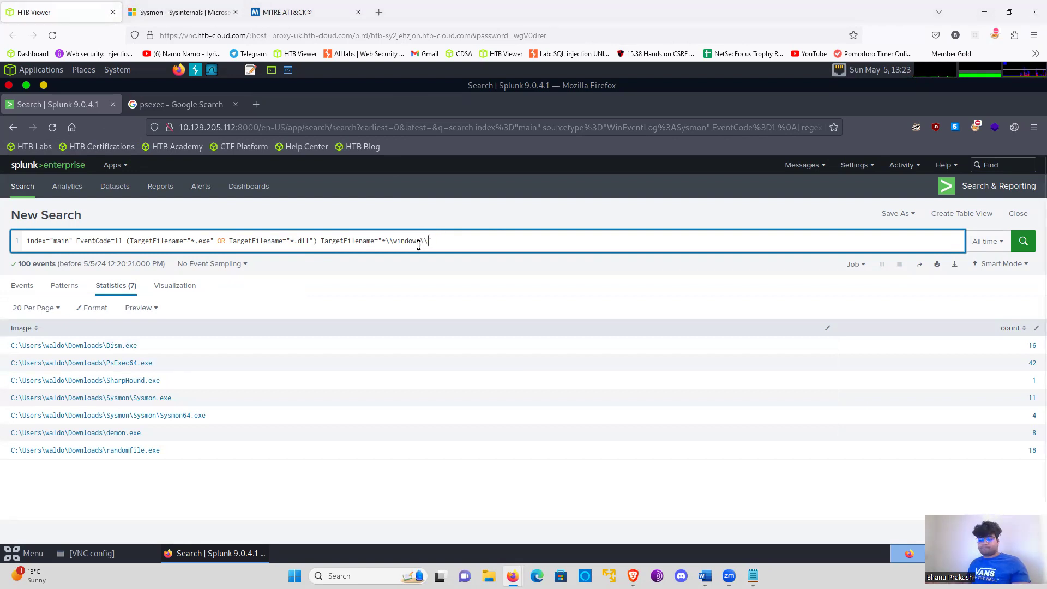
type("*")
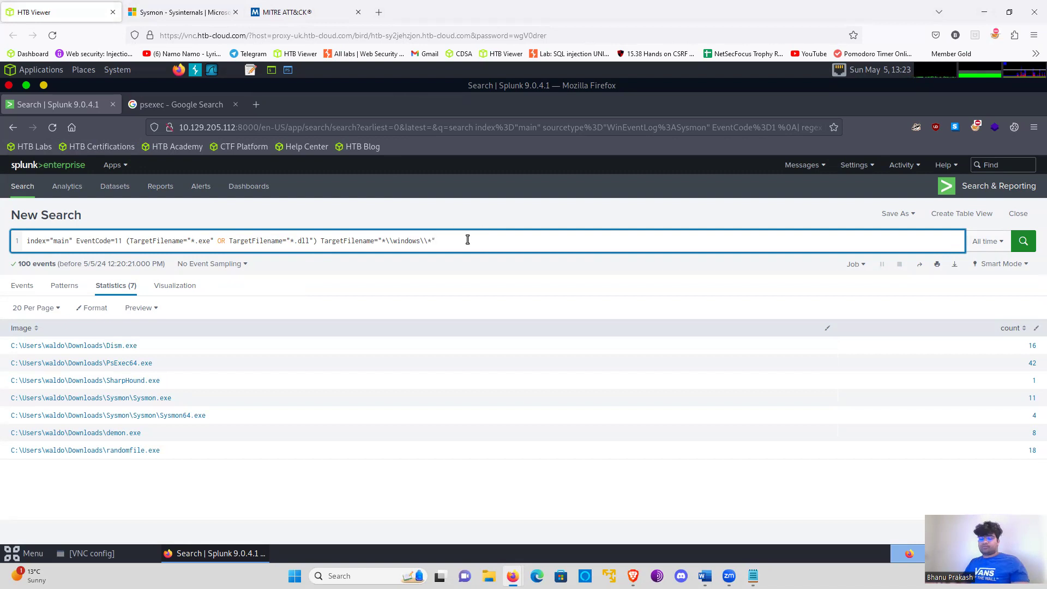
- Add a second query line that counts events by user and target file: | stats count by User, TargetFilename
key("shift+Return")
type("| stats ciuy")
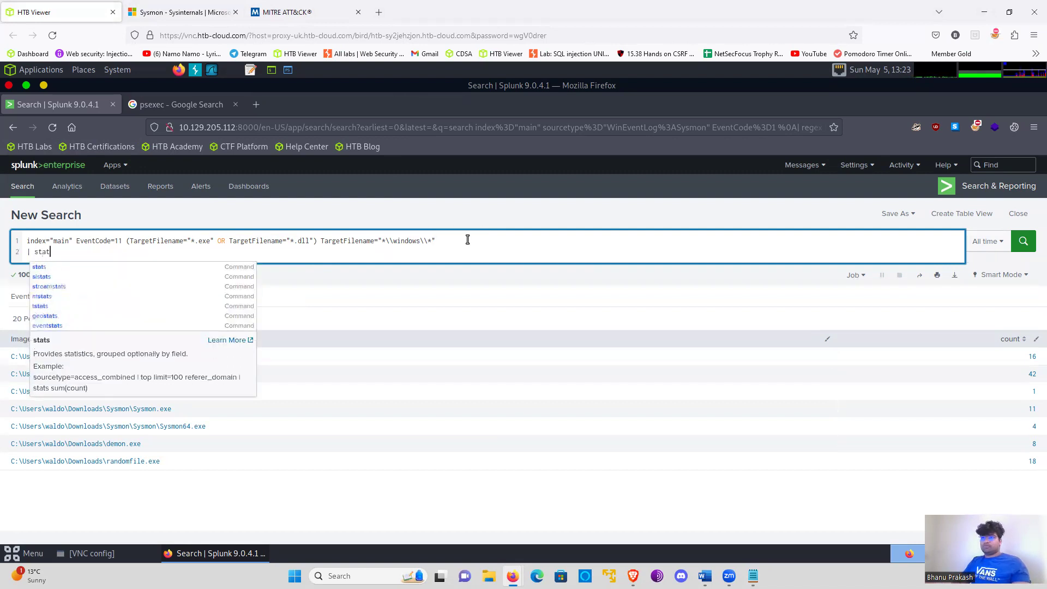
key("BackSpace")
key("BackSpace")
key("BackSpace")
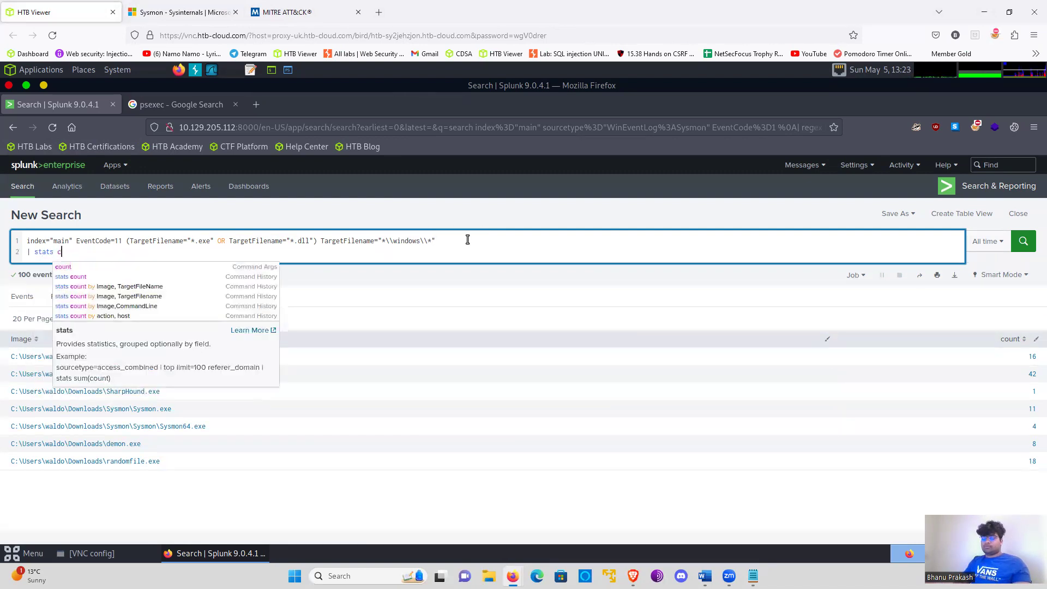
type("ount by")
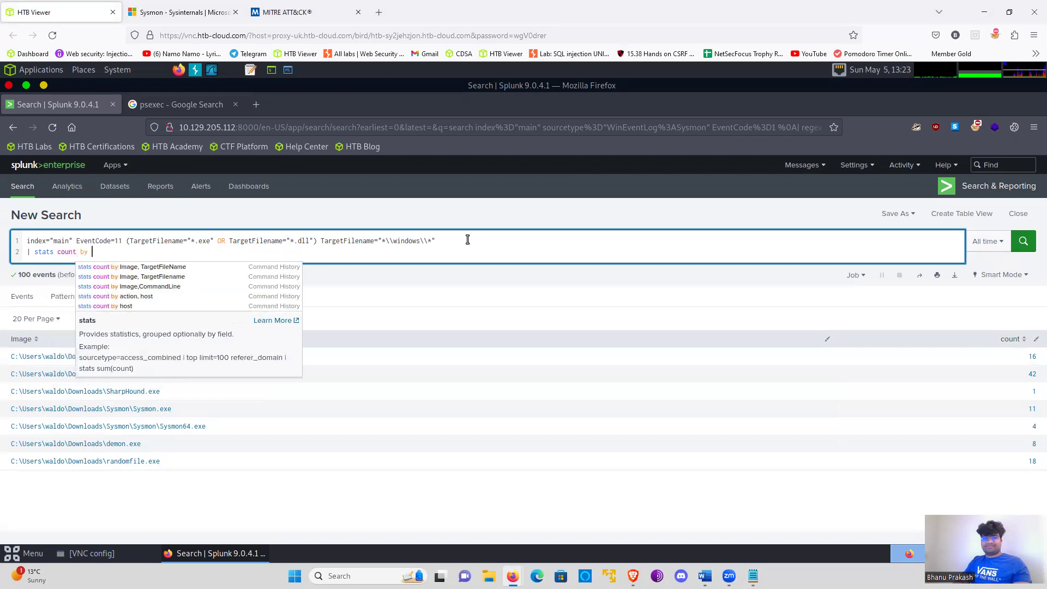
type(" User")
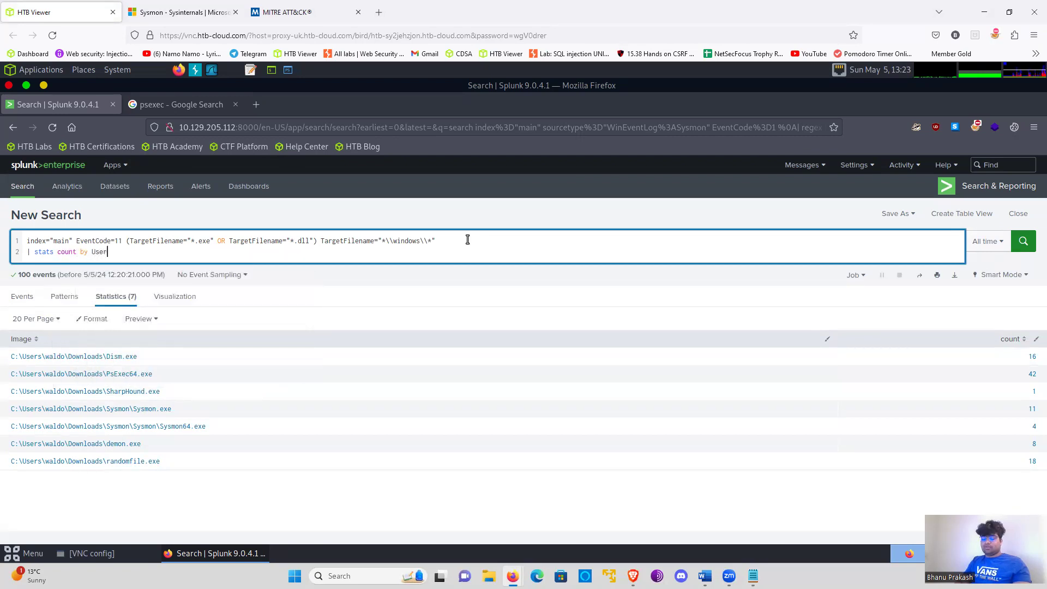
type(", TargetFile")
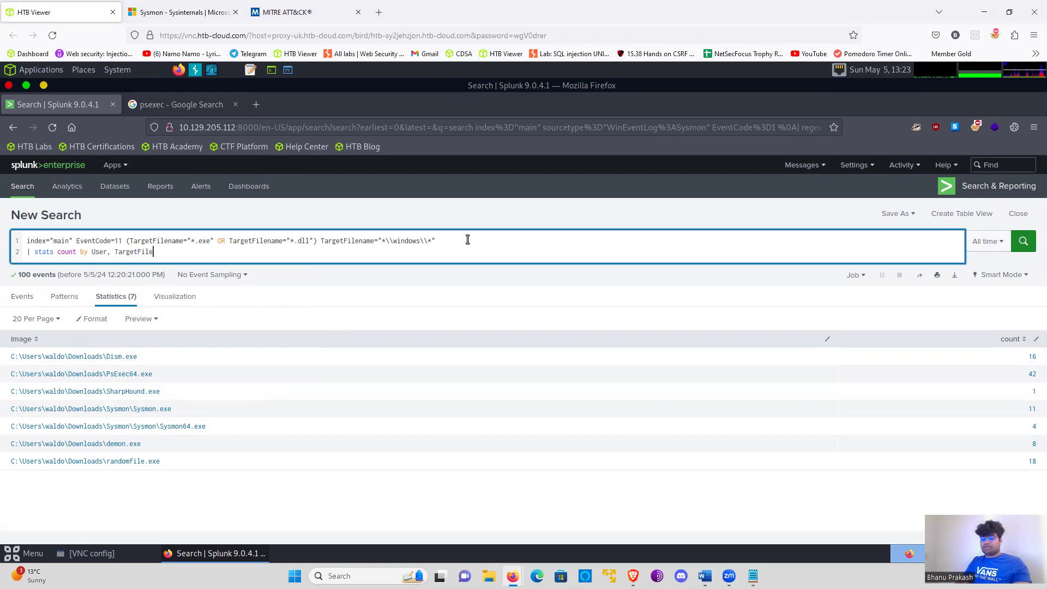
type("name")
- Add a third query line, | sort -count, and run the search
key("shift+Return")
type("| sort -cpuin")
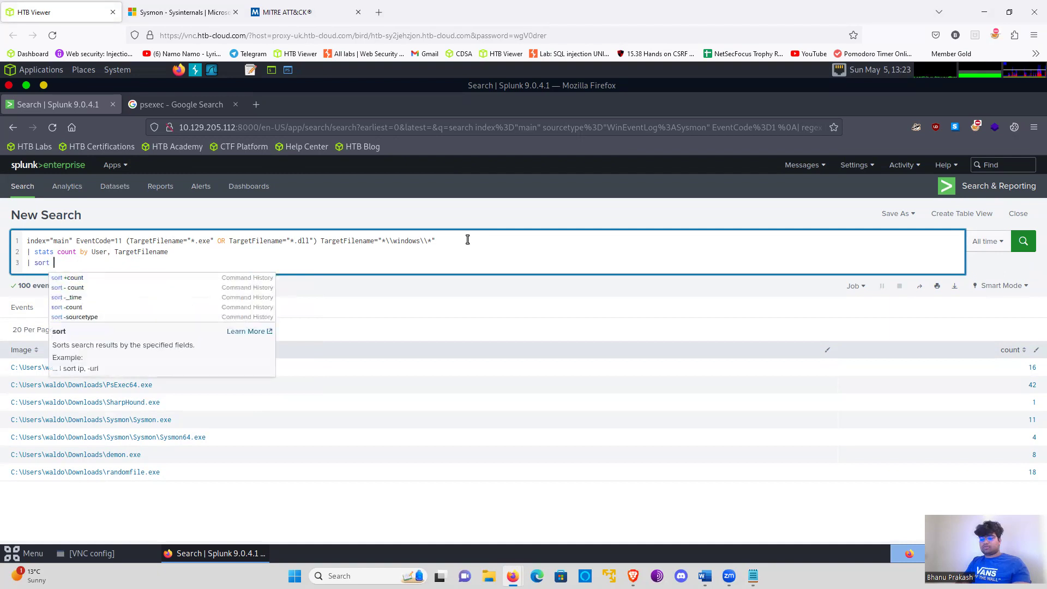
key("BackSpace")
key("BackSpace")
key("BackSpace")
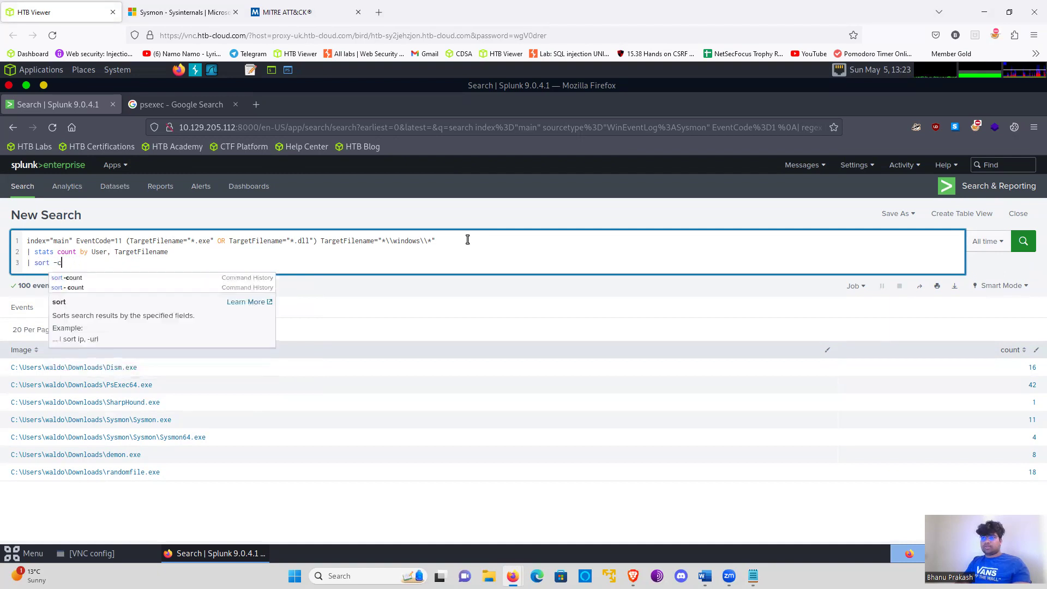
type("ount")
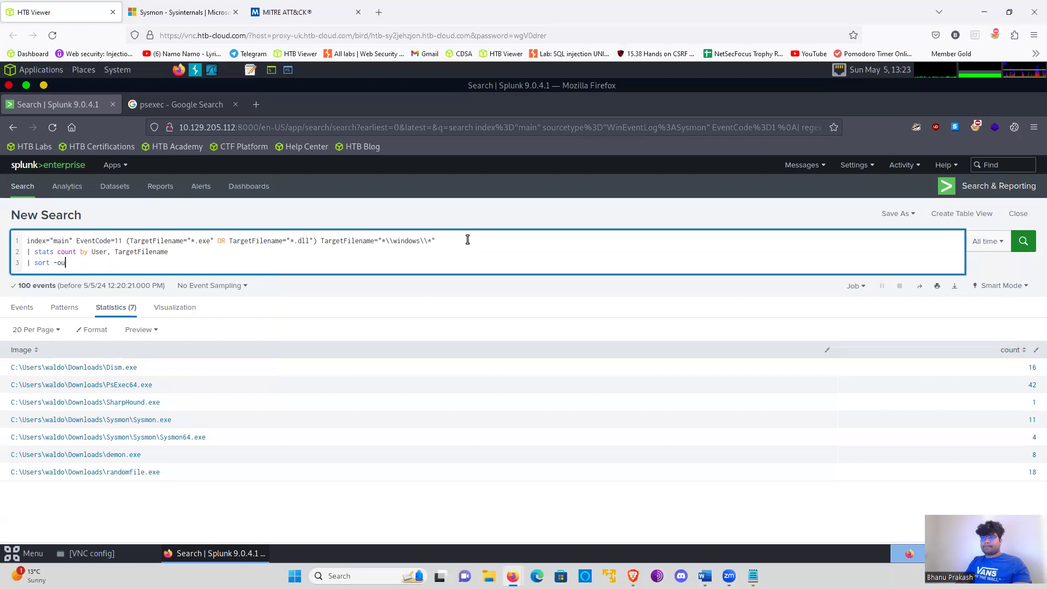
key("BackSpace")
key("BackSpace")
type("count")
key("Return")
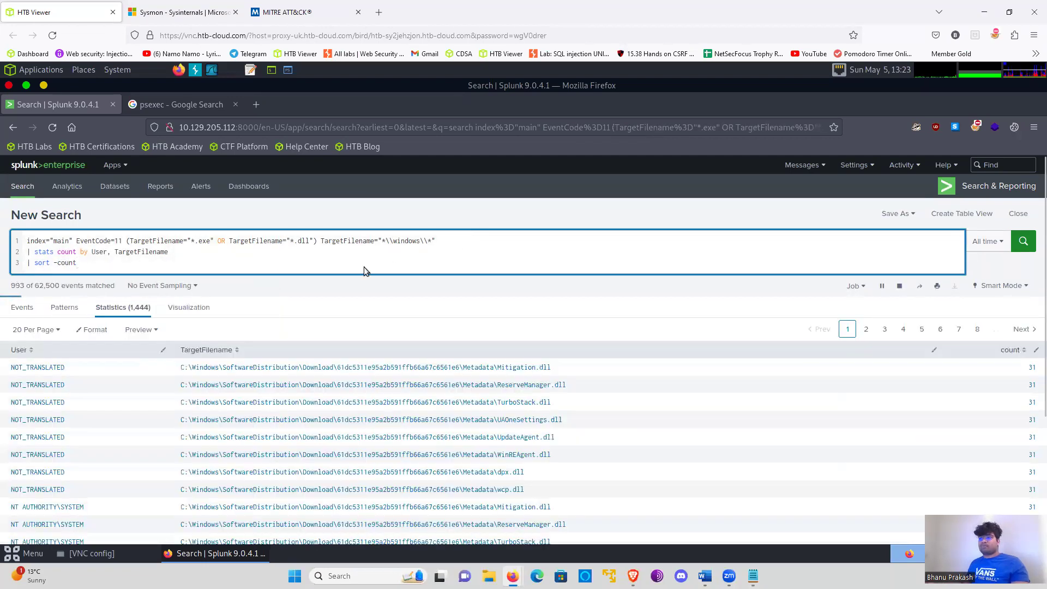
- Examine the users, target file paths and counts in the file-creation search results
scroll(338, 300, "down", 2)
scroll(309, 328, "up", 2)
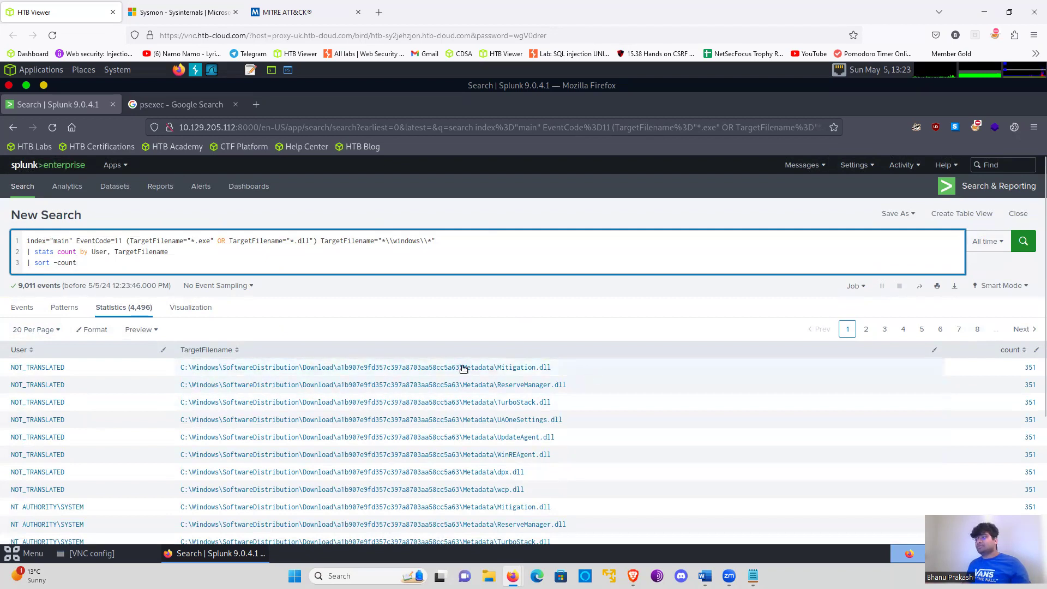
scroll(513, 376, "down", 4)
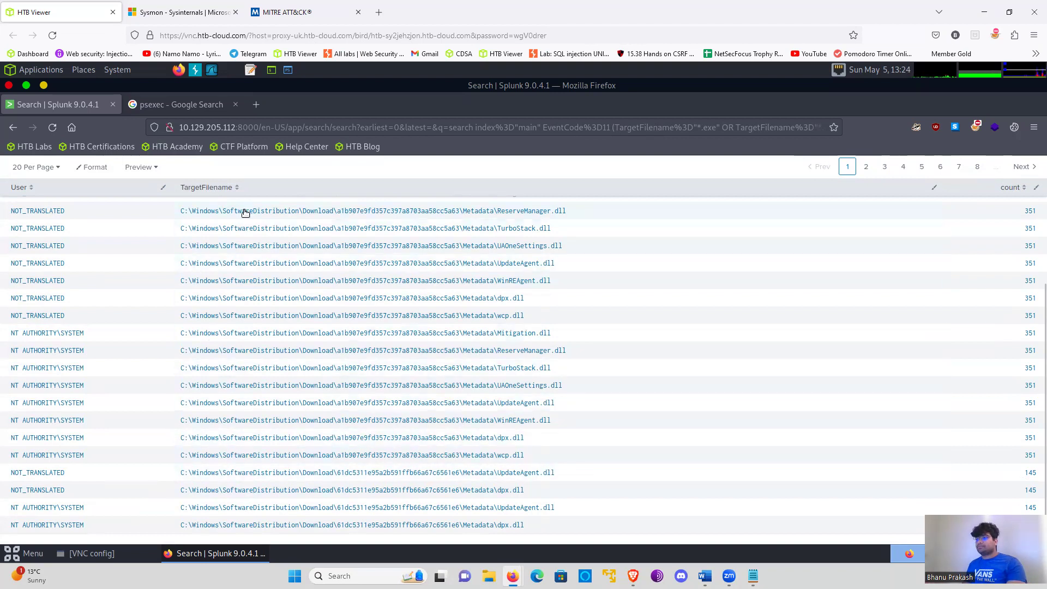
scroll(219, 219, "up", 3)
scroll(218, 223, "up", 1)
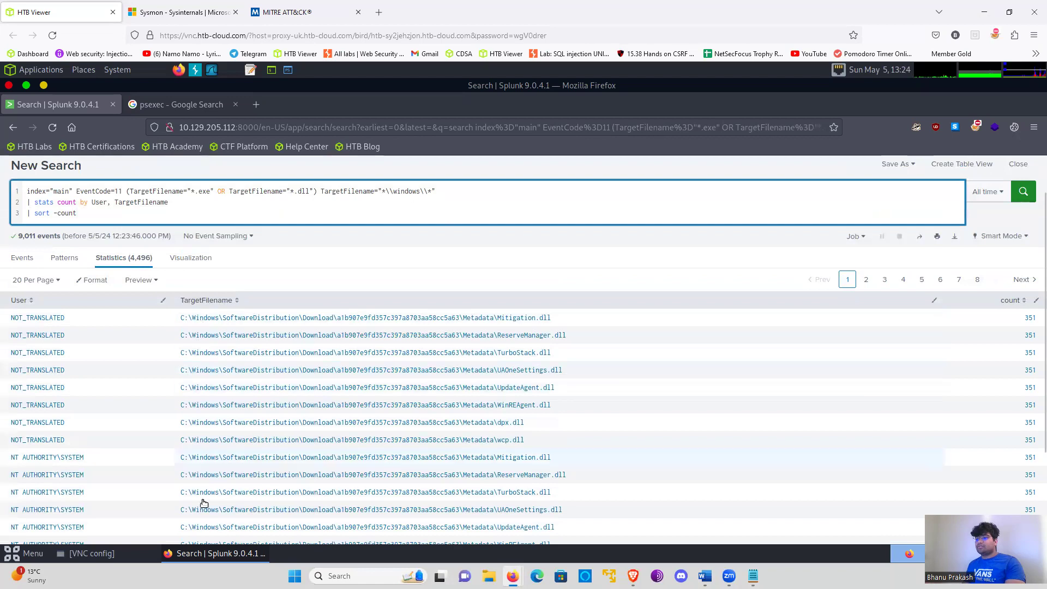
scroll(220, 256, "down", 4)
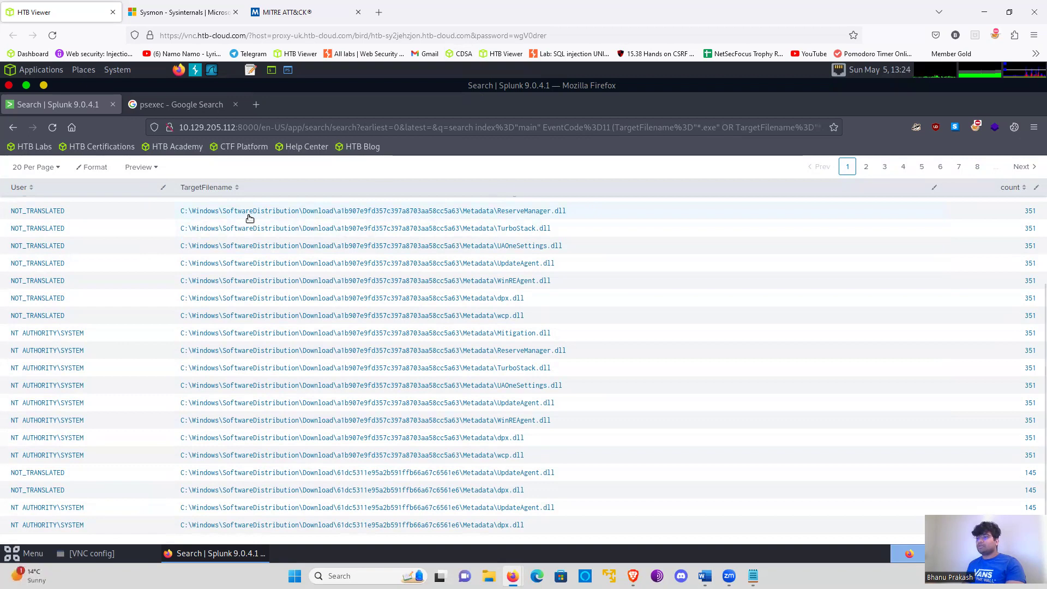
scroll(283, 364, "up", 3)
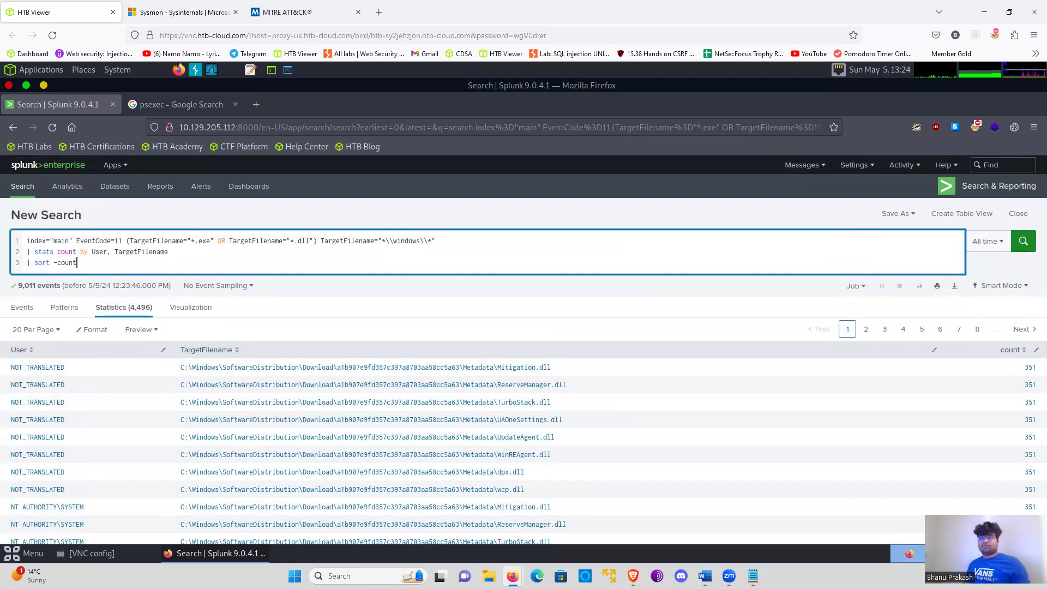
- Highlight the "Detection Of Misspelling Legitimate Binaries" entry in the Notepad detection list, and return to Splunk
key("alt")
key("alt+Tab")
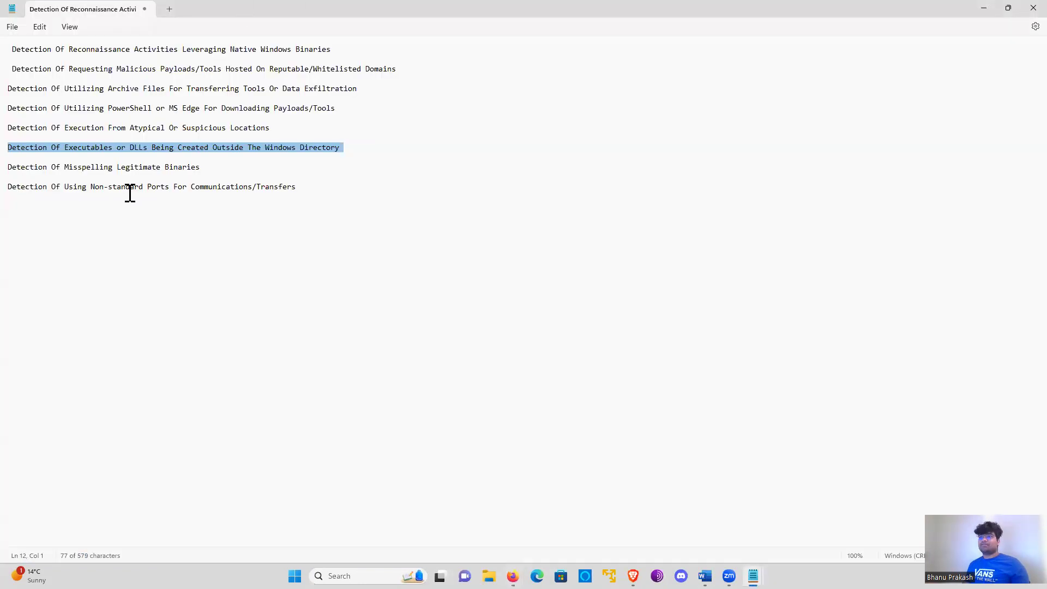
triple_click(97, 177)
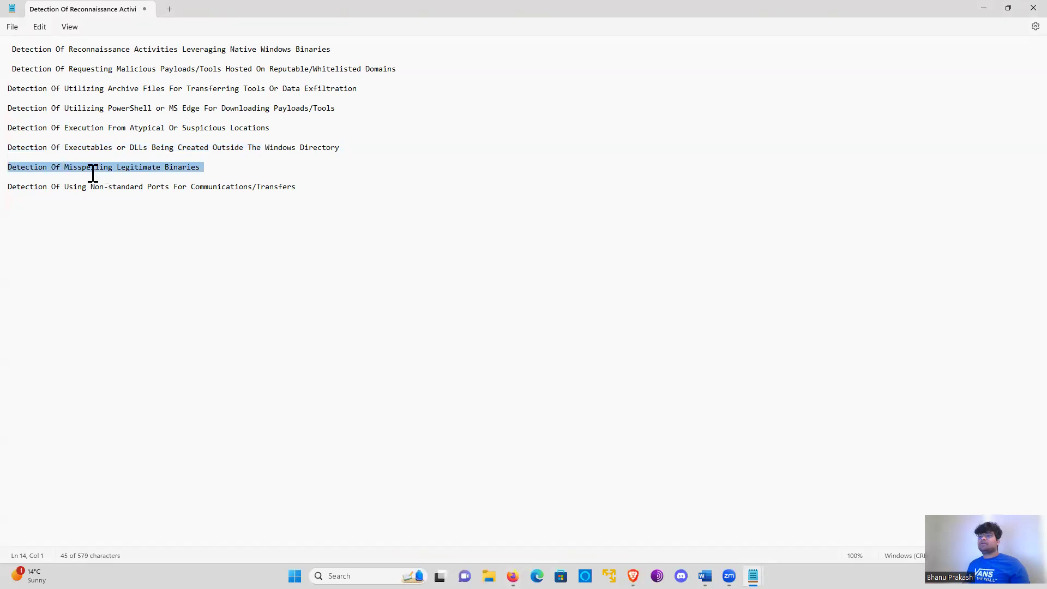
key("alt+Tab")
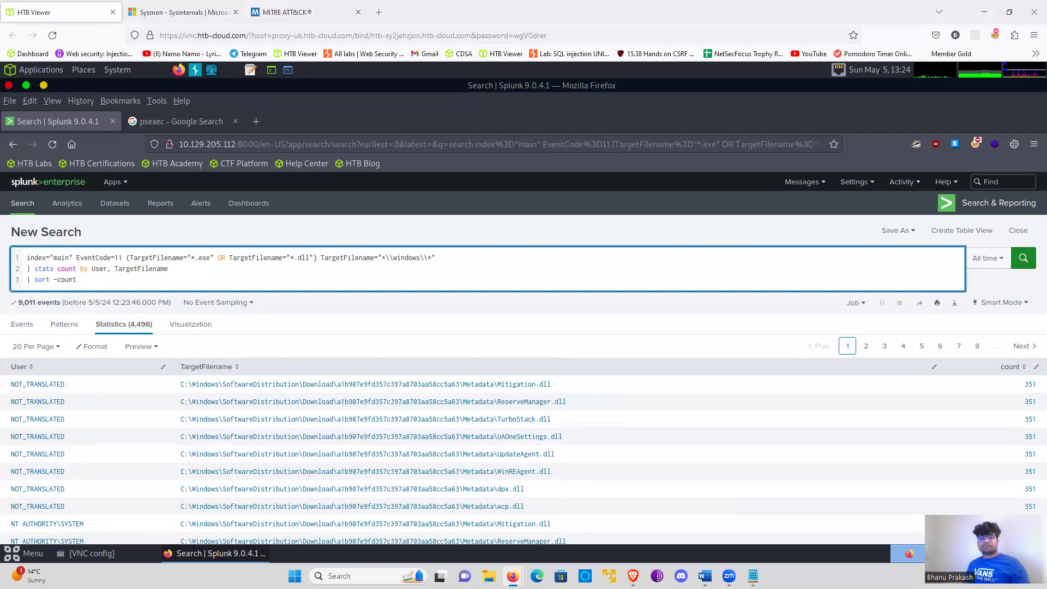
- Delete the TargetFilename filters and the stats and sort lines, and shorten the event code to EventCode=1
left_click(129, 257, "shift")
left_click_drag(213, 253, 293, 264)
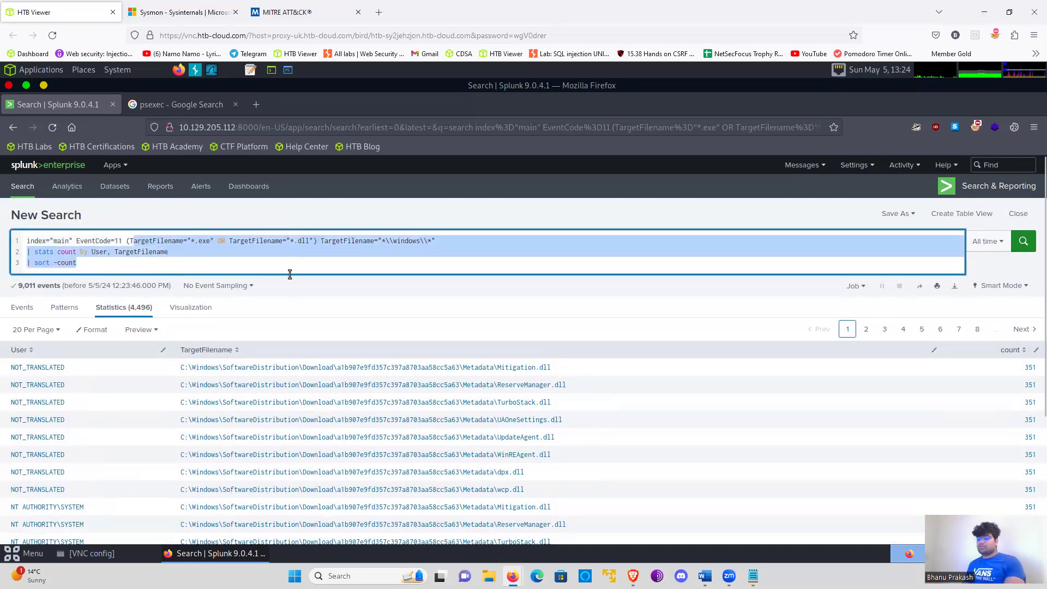
key("BackSpace")
key("BackSpace")
key("BackSpace")
key("BackSpace")
key("BackSpace")
key("BackSpace")
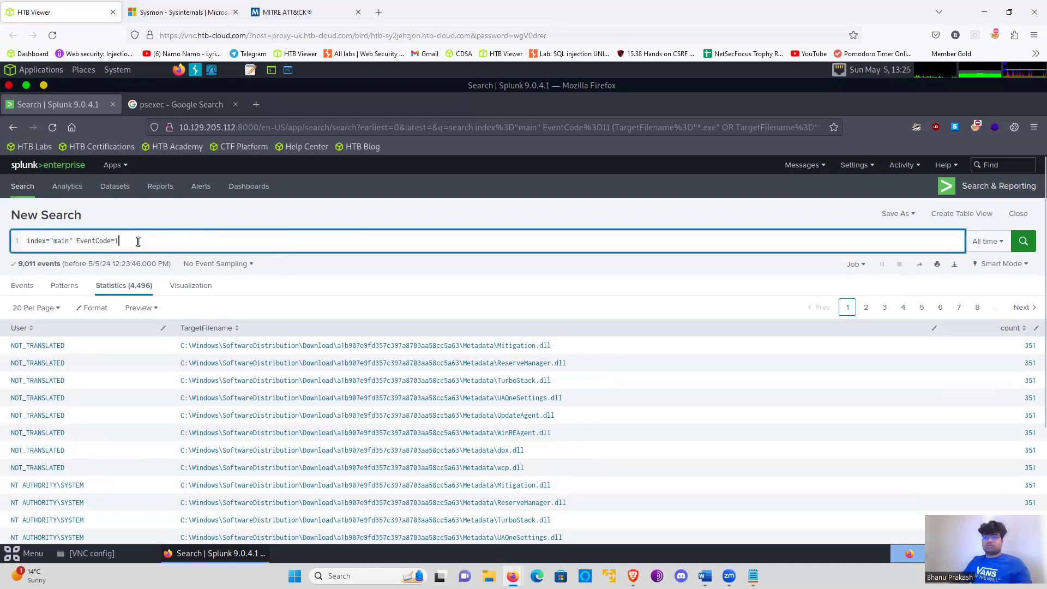
- Undo the query edits back to index="main" sourcetype="WinEventLog:Sysmon" EventCode=1
key("ctrl+z")
key("ctrl+z")
key("ctrl+z")
key("ctrl+z")
key("ctrl+z")
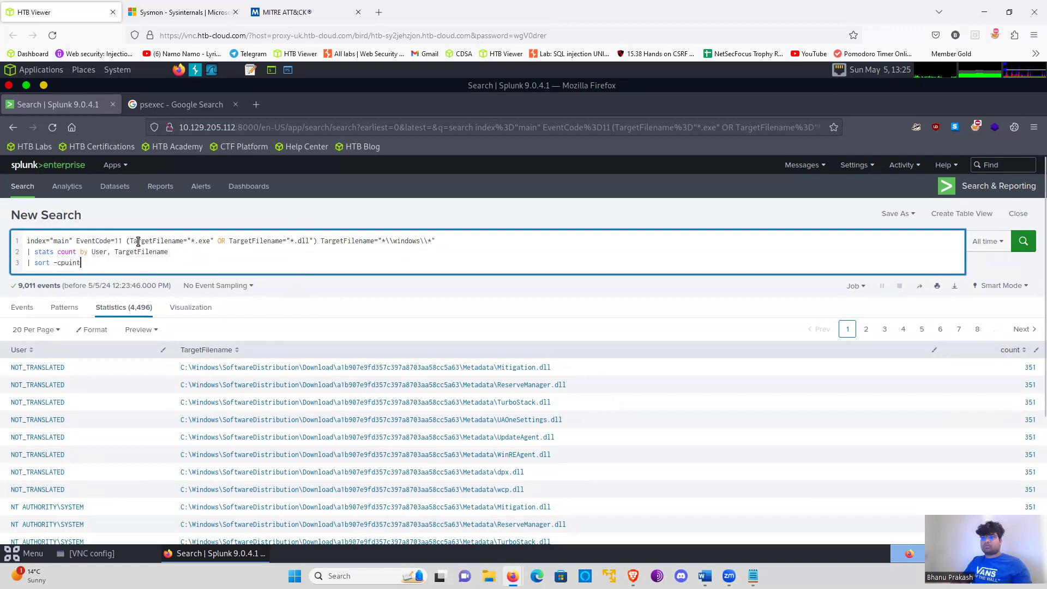
key("ctrl+z")
key("ctrl+z")
key("ctrl+z")
key("ctrl+z")
key("ctrl+z")
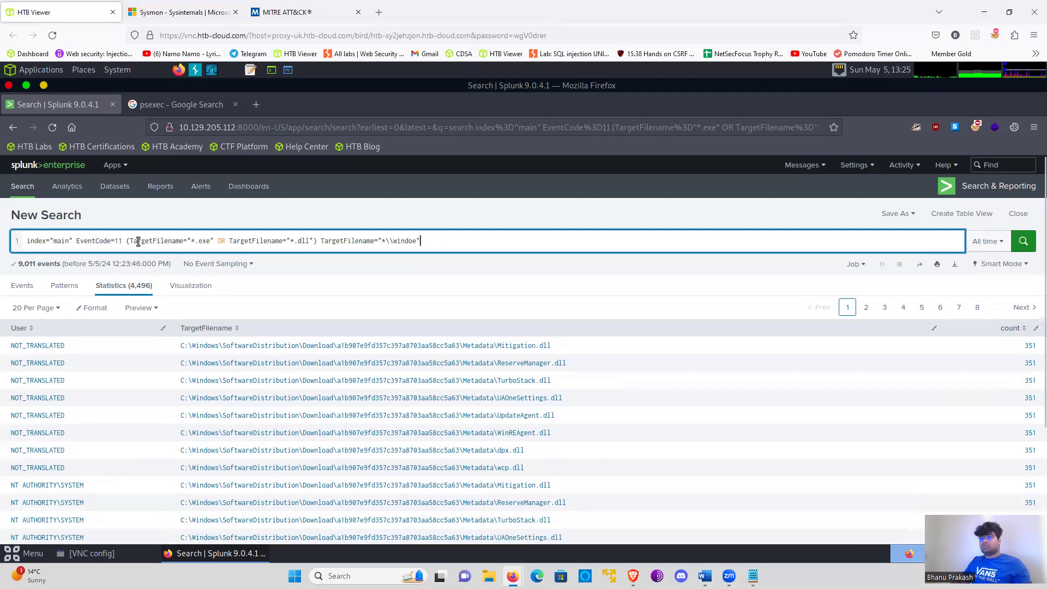
key("ctrl+z")
key("ctrl+z")
key("ctrl+z")
key("ctrl+z")
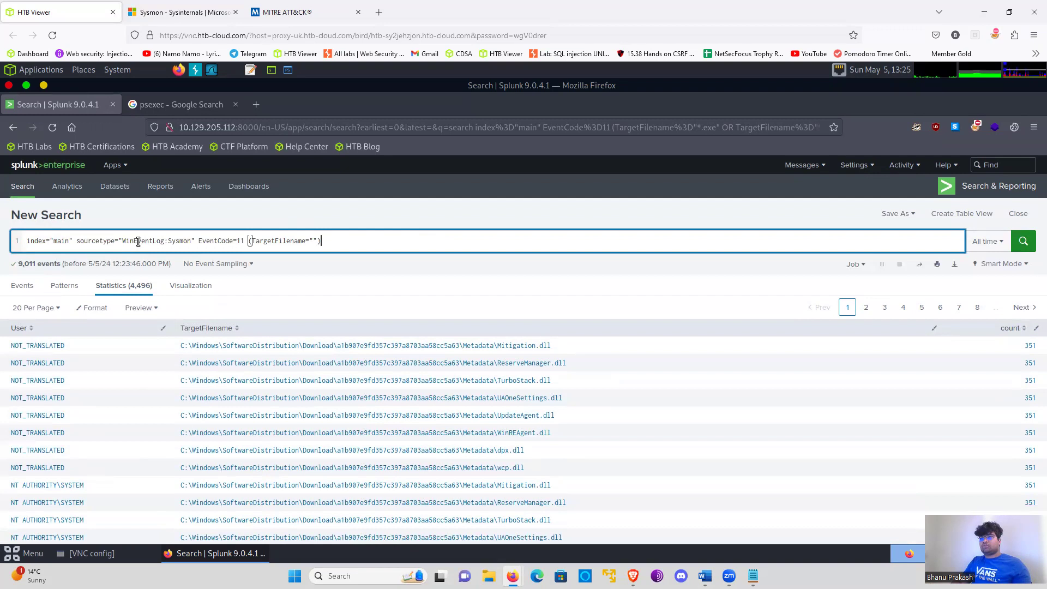
key("ctrl+z")
key("ctrl+z")
key("ctrl+z")
key("ctrl+z")
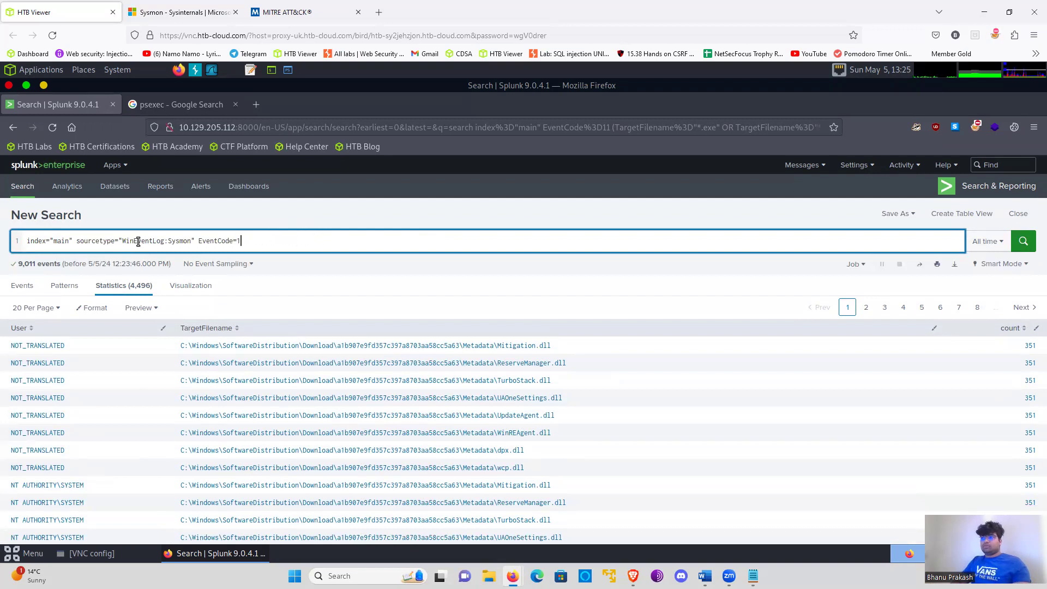
- Append a parenthesised condition CommandLine="_psexe*.exe" after EventCode=1 in the search query
type("d")
type("(Z")
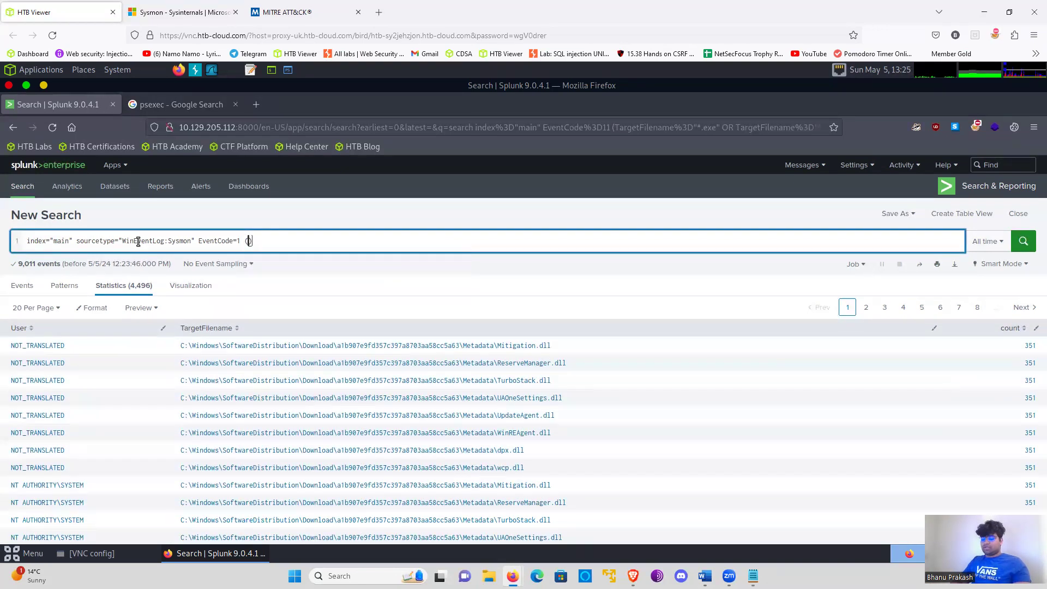
key("BackSpace")
type("Comma")
type("ndLine")
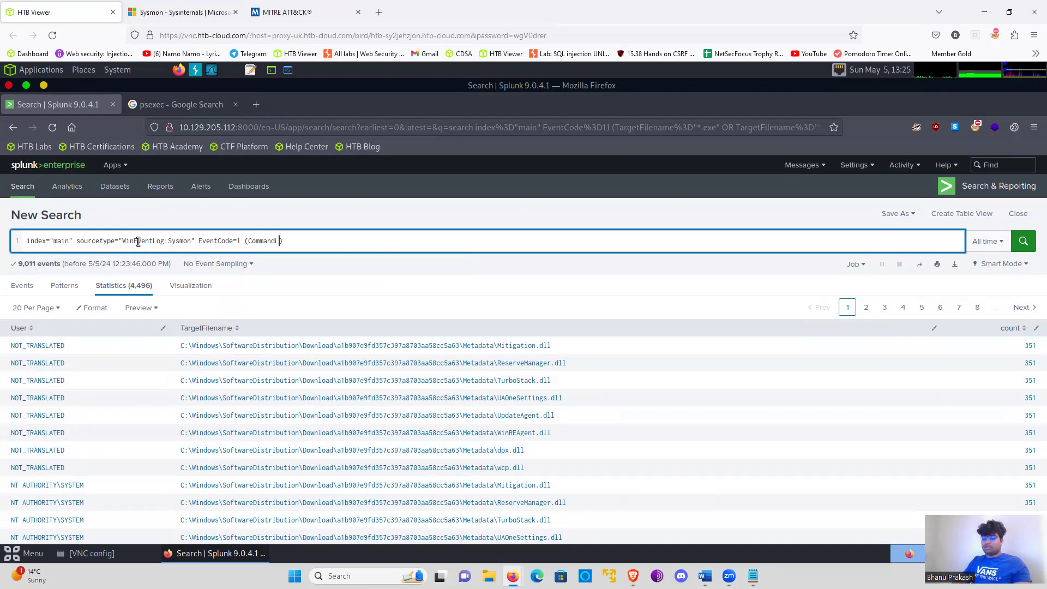
type("=\"\"")
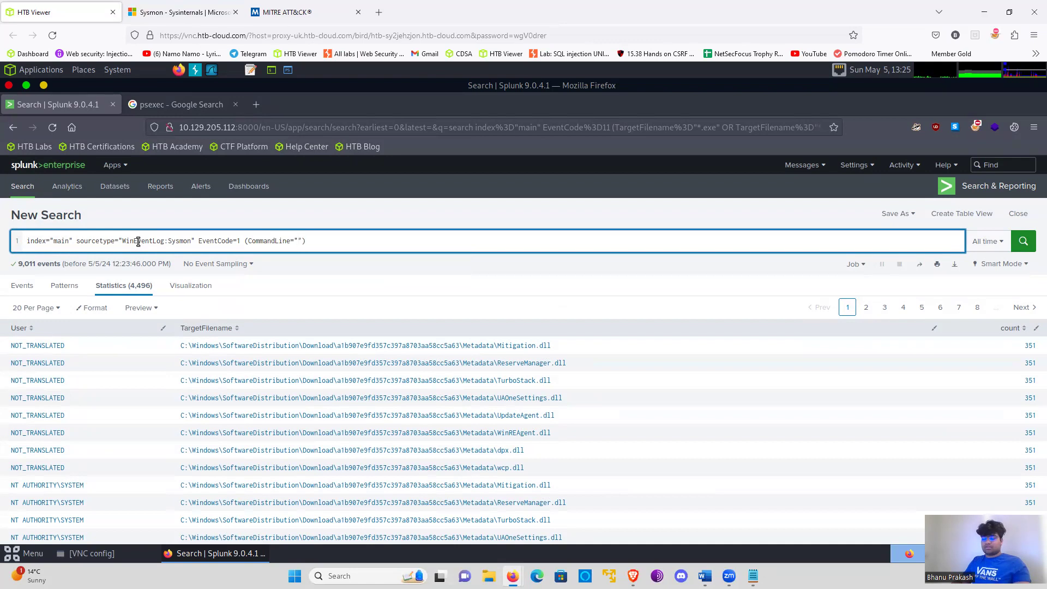
type("_psexe")
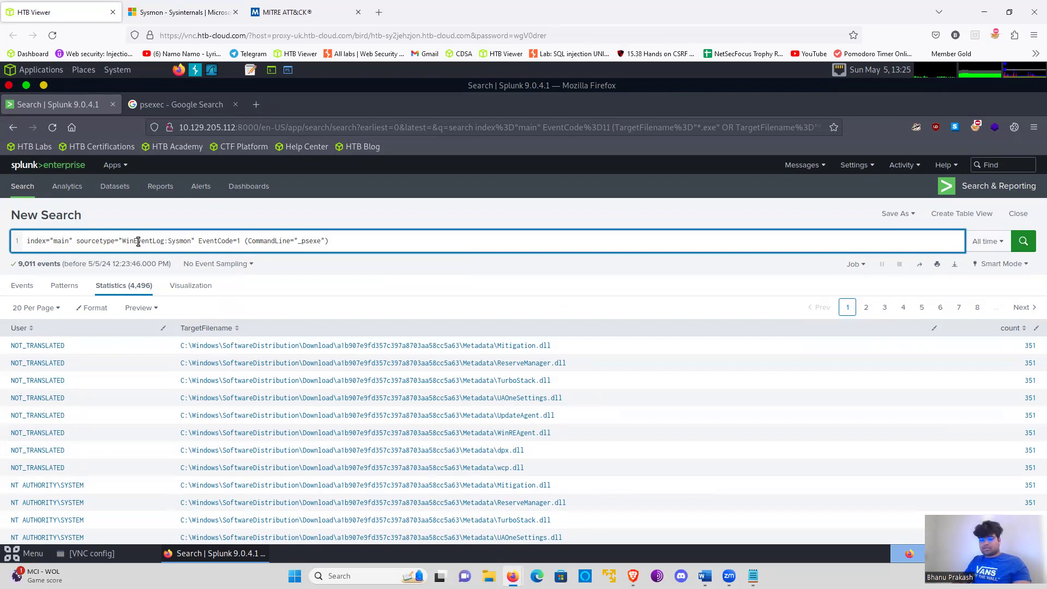
type("*")
key("Right")
type(".ex")
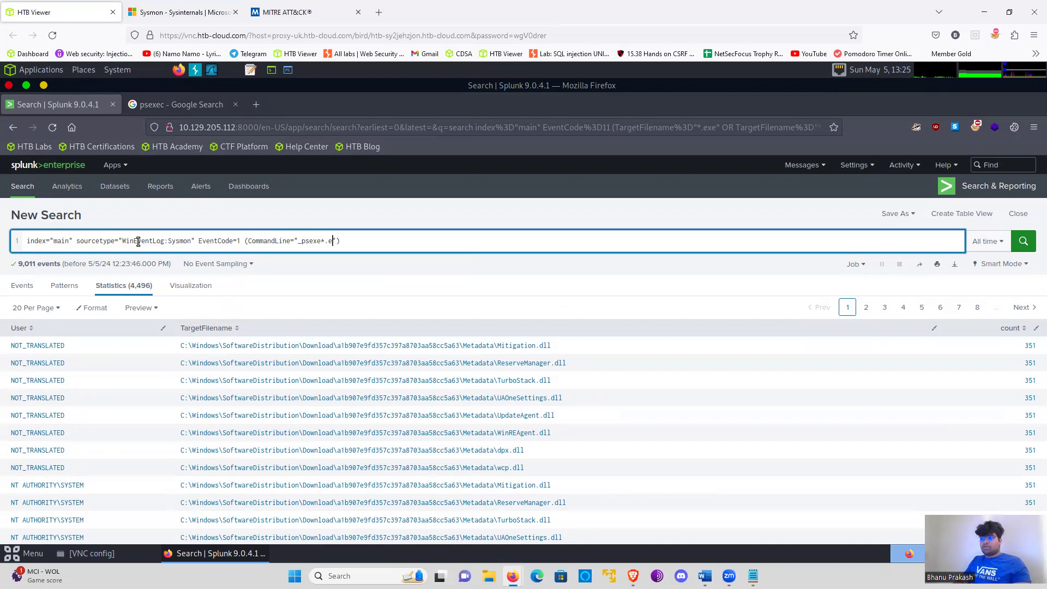
type("e\"")
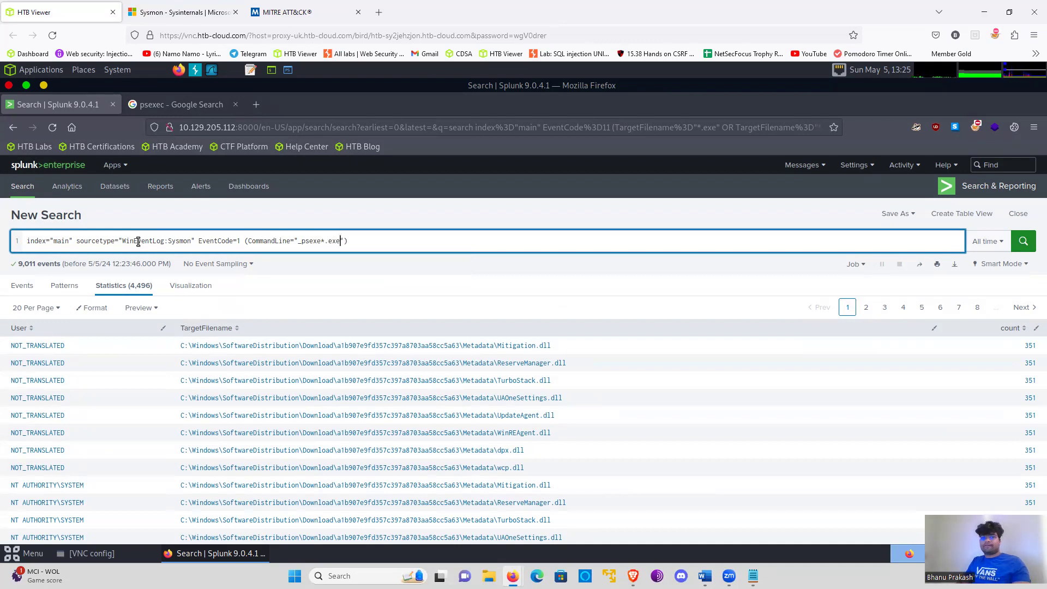
type(" NOT")
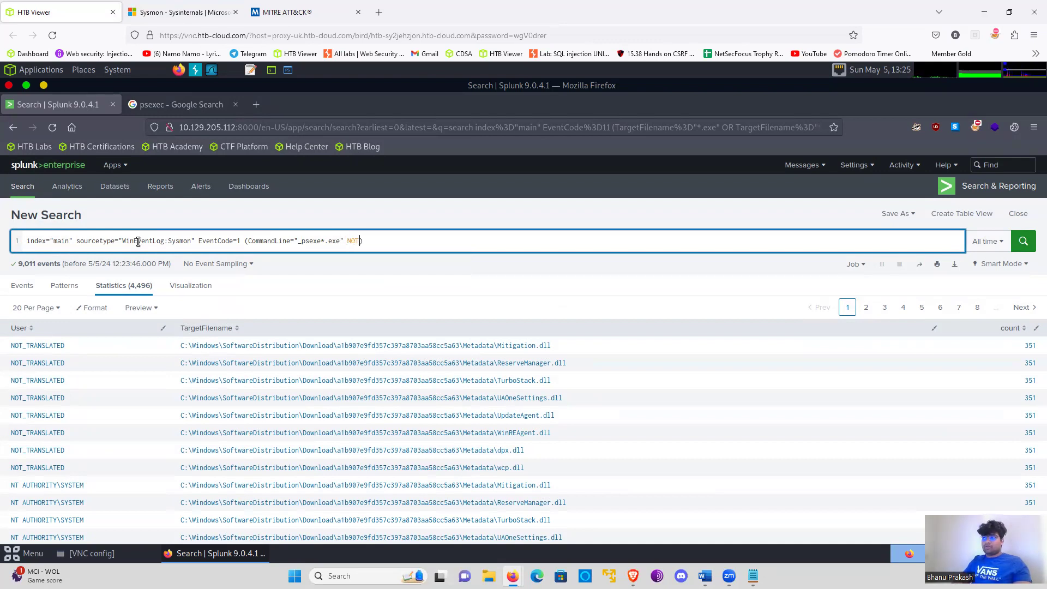
type(" (")
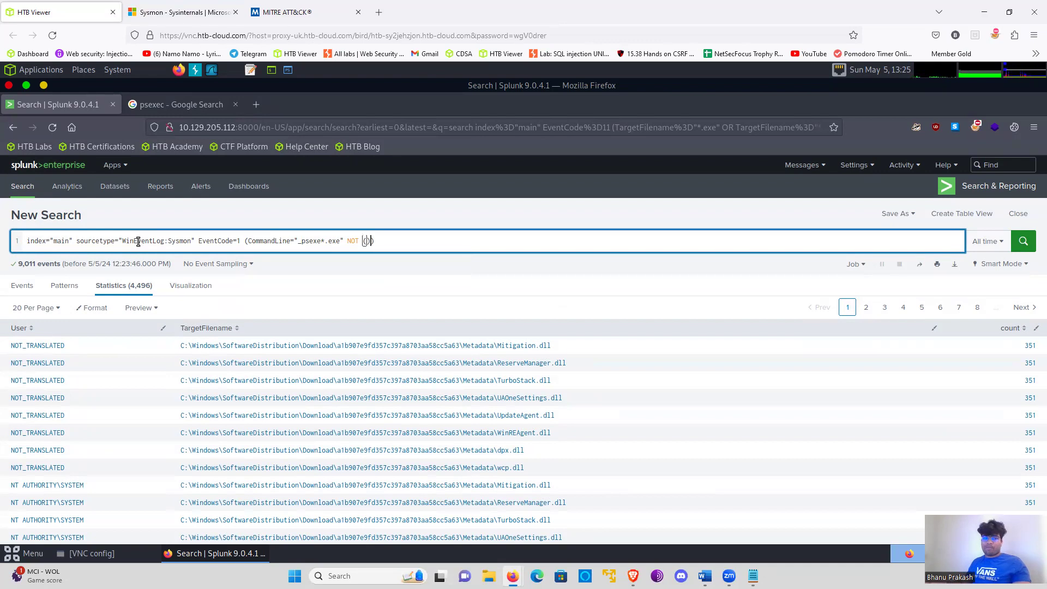
- Add a NOT clause inside the parentheses containing a copy of the condition, CommandLine="_psexe*.exe"
left_click_drag(250, 241, 342, 244)
key("ctrl+c")
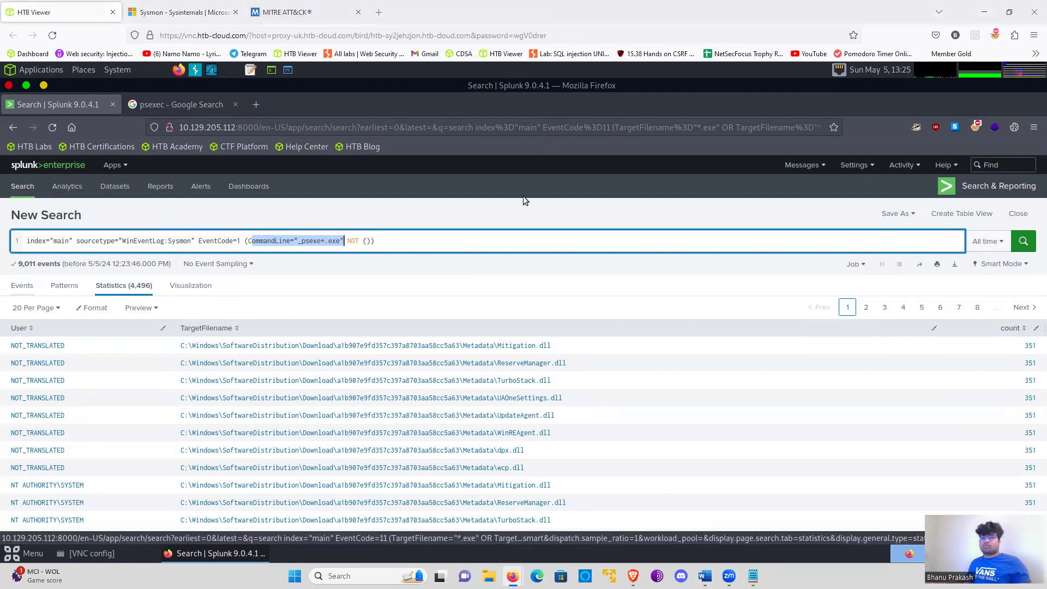
left_click(367, 241)
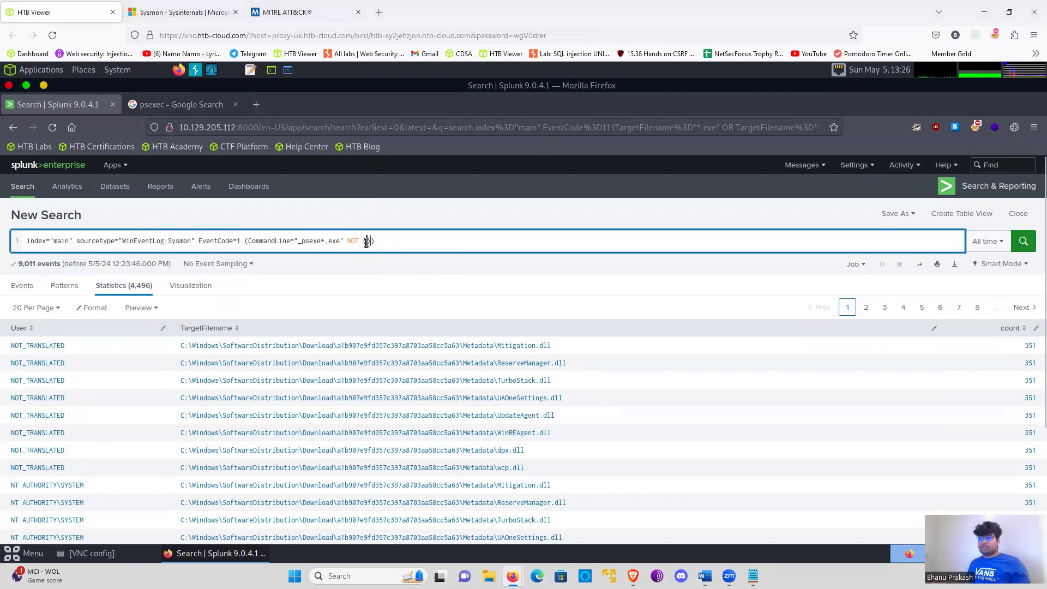
key("ctrl+v")
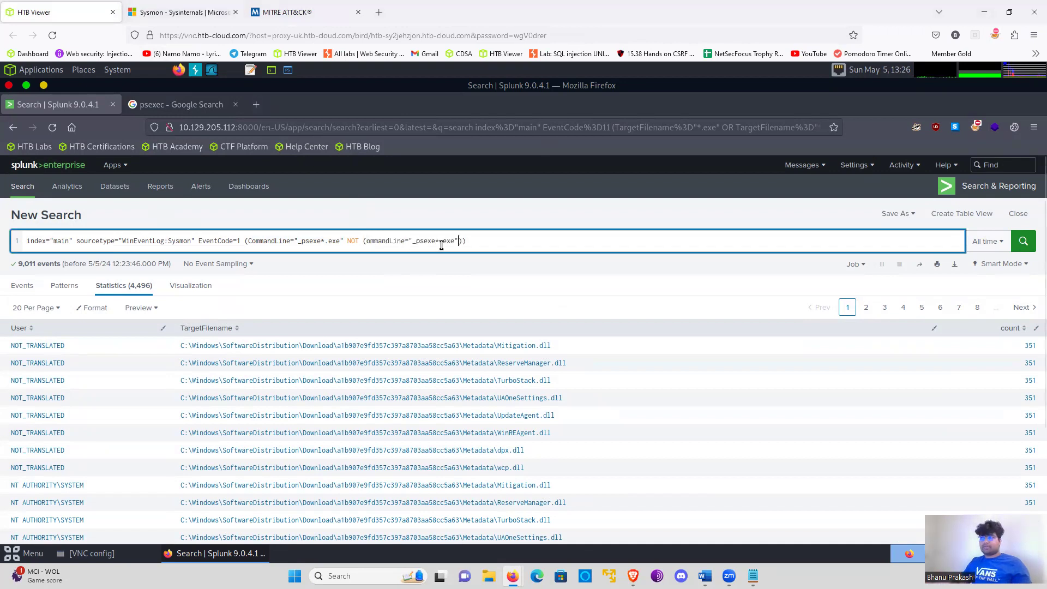
left_click(369, 243)
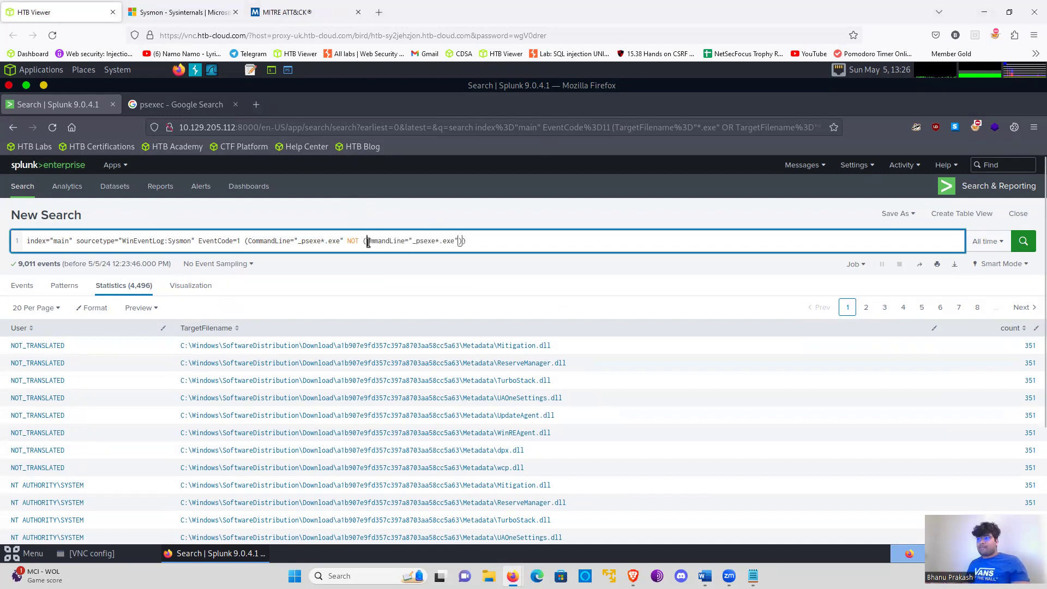
type("o")
key("Right")
key("Right")
key("Right")
key("Right")
key("Right")
key("Right")
key("Right")
key("Right")
key("Right")
key("Right")
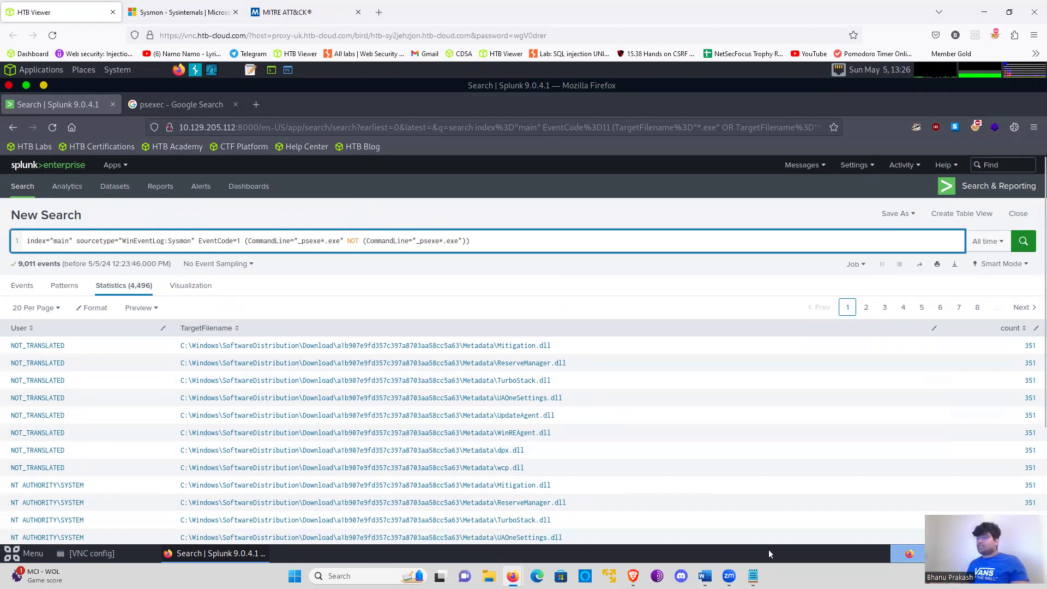
- Change the matched command-line pattern to "*psexe*.exe" and the excluded pattern to "*PSEXESVC*.exe"
left_click(408, 231)
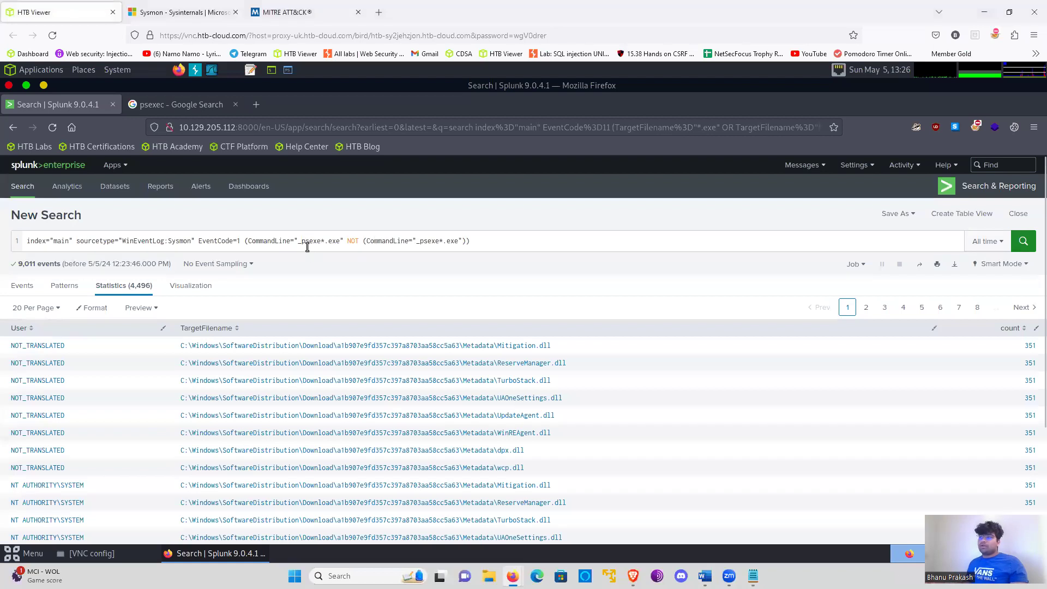
left_click(304, 241)
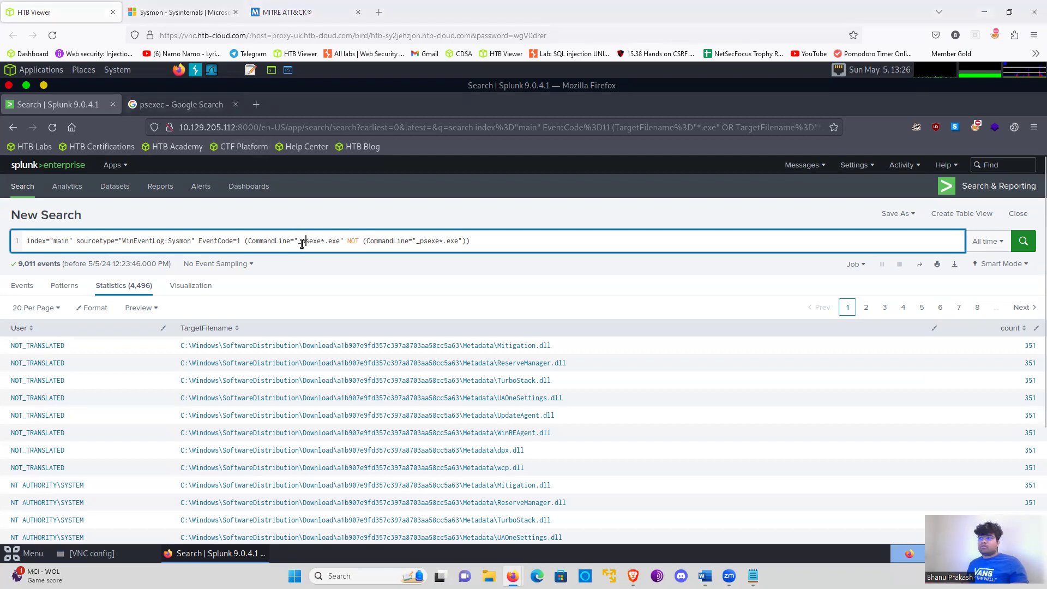
key("BackSpace")
type("*")
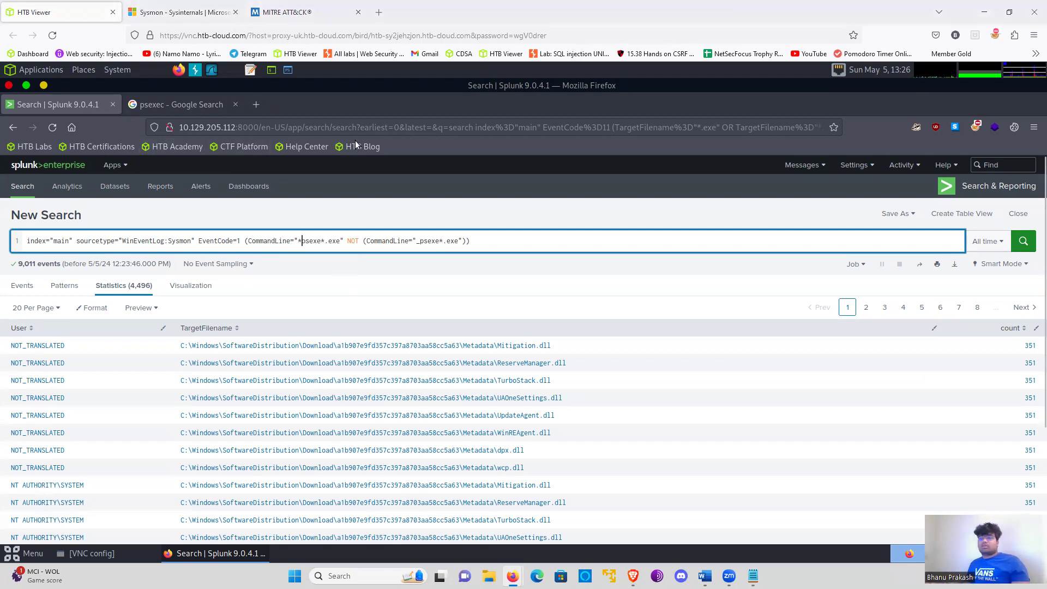
left_click(421, 242)
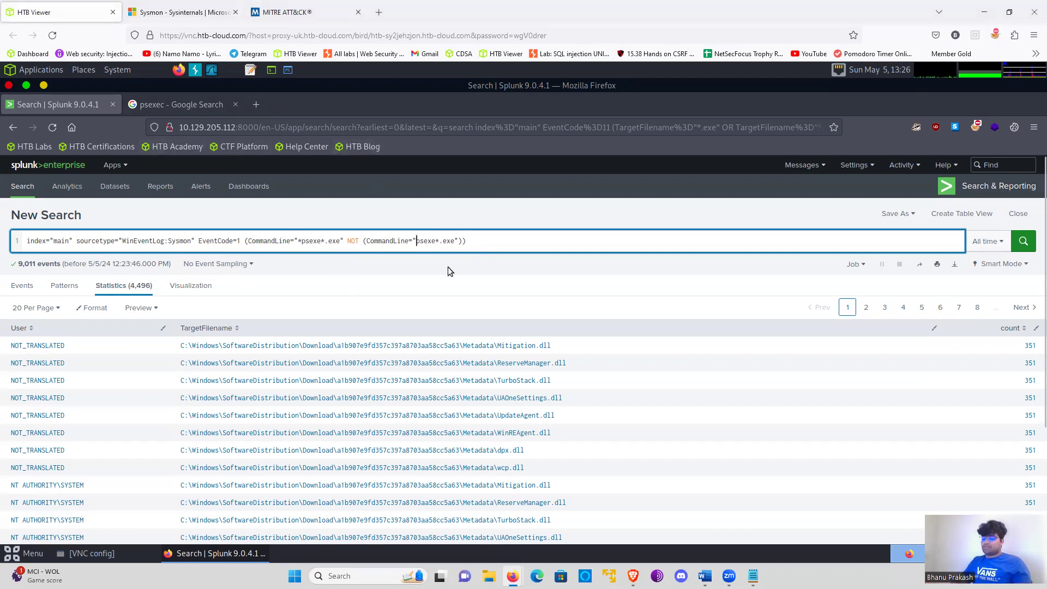
key("Right")
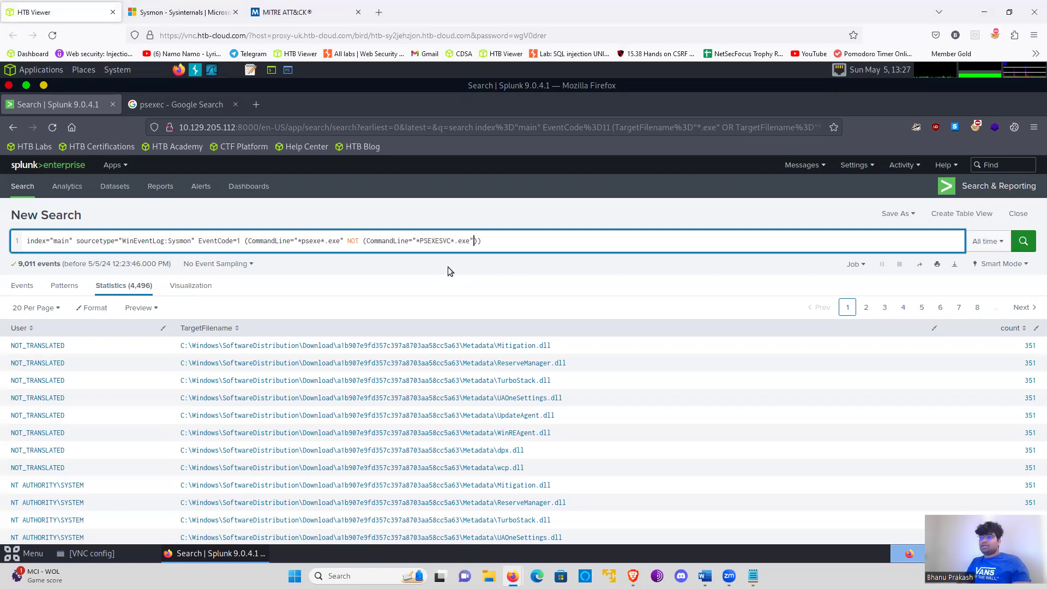
- Add a pasted command-line condition with OR inside the NOT clause and reduce its name pattern to wildcards before .exe
type("OR")
type("ommandLine=\"_psexe*.exe\"")
key("Left")
key("Left")
key("Left")
key("BackSpace")
key("BackSpace")
key("BackSpace")
key("BackSpace")
key("BackSpace")
key("BackSpace")
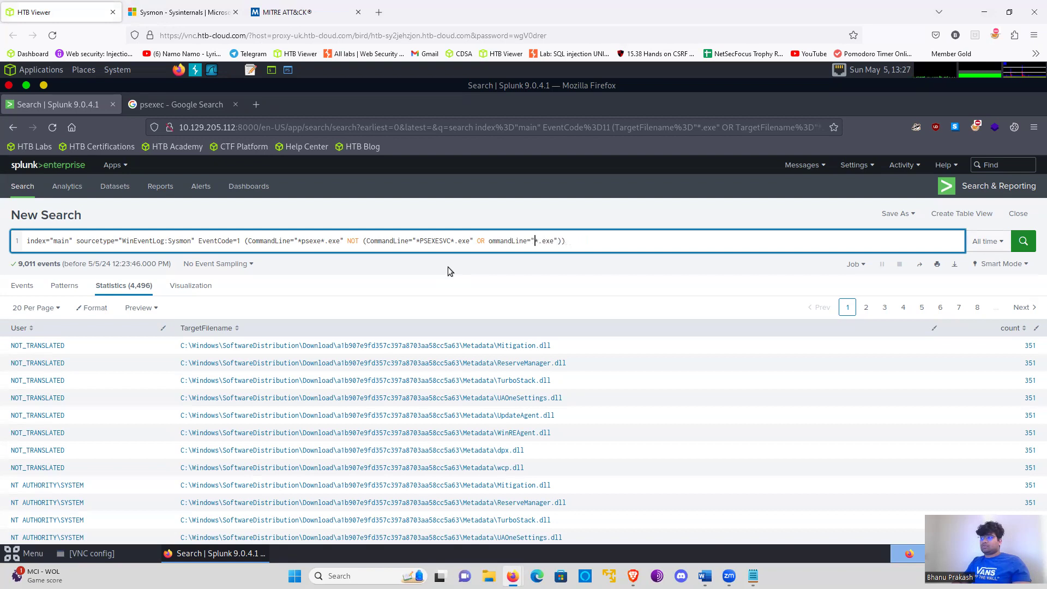
type("*")
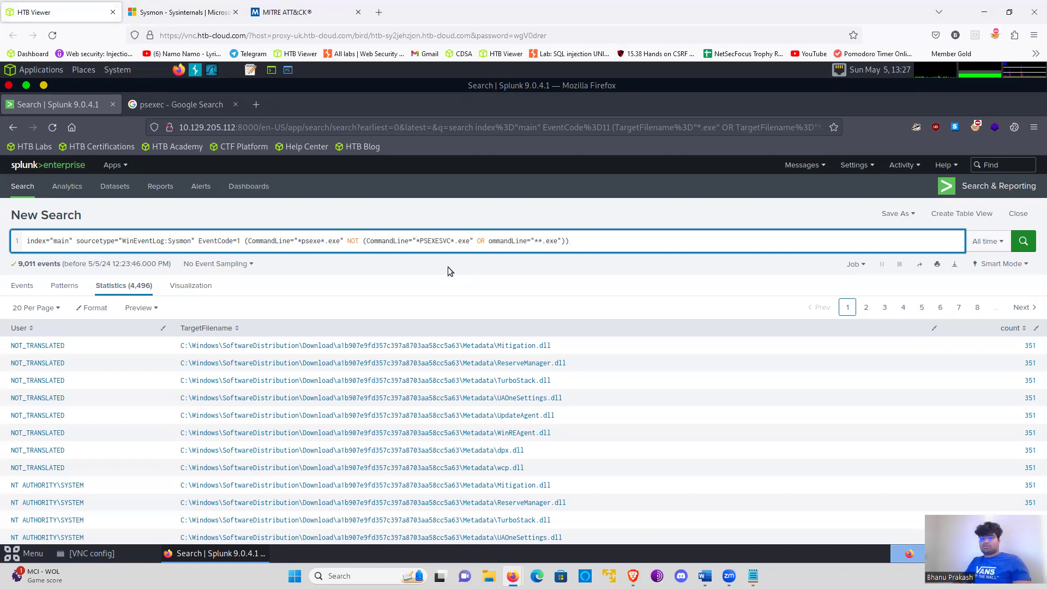
type("PSEX")
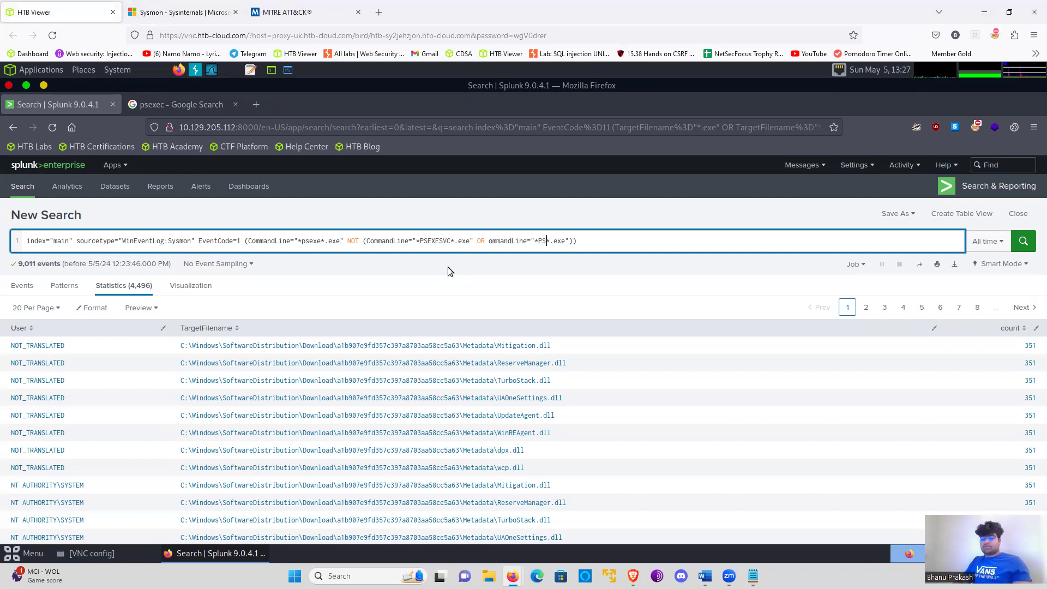
- Fill in PsExec64.exe as the binary name in the second excluded command-line pattern
key("BackSpace")
key("BackSpace")
key("BackSpace")
type("sEx")
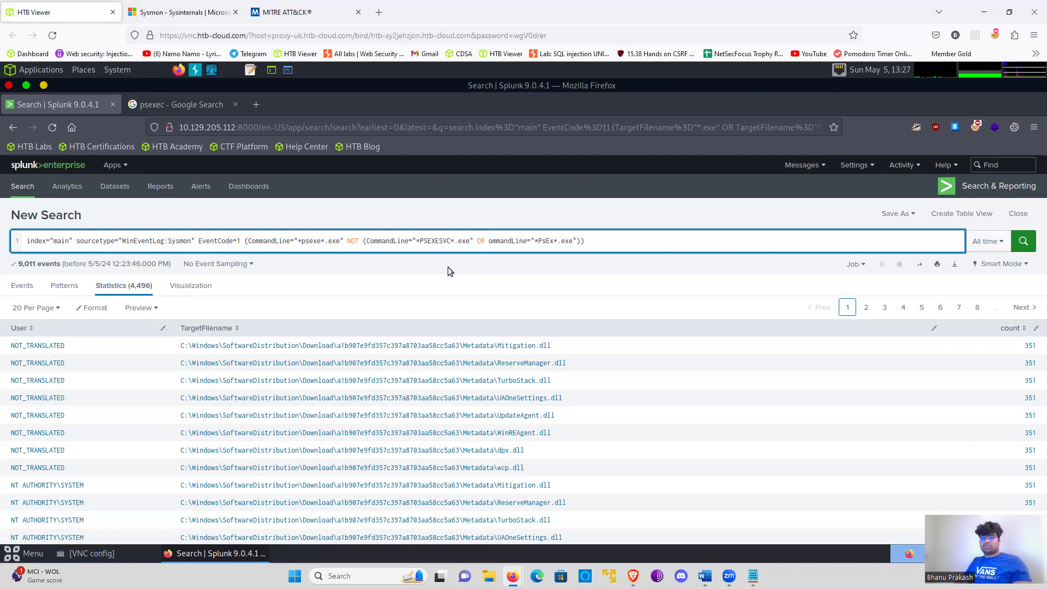
type("ec64.exe")
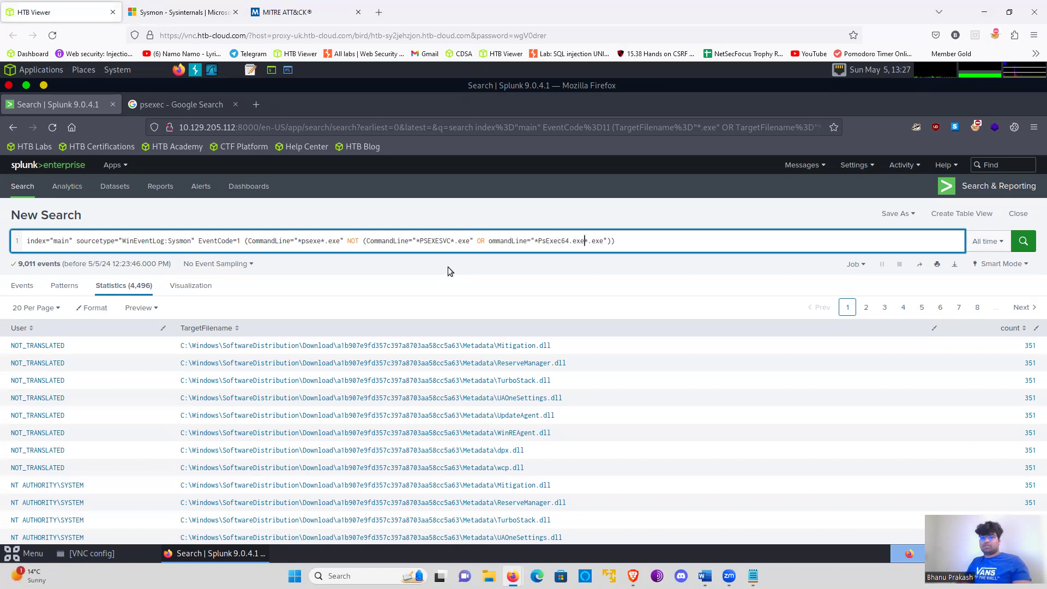
- Start a second query line with a pipe below the PsExec conditions, without accepting a suggested command
left_click(633, 242)
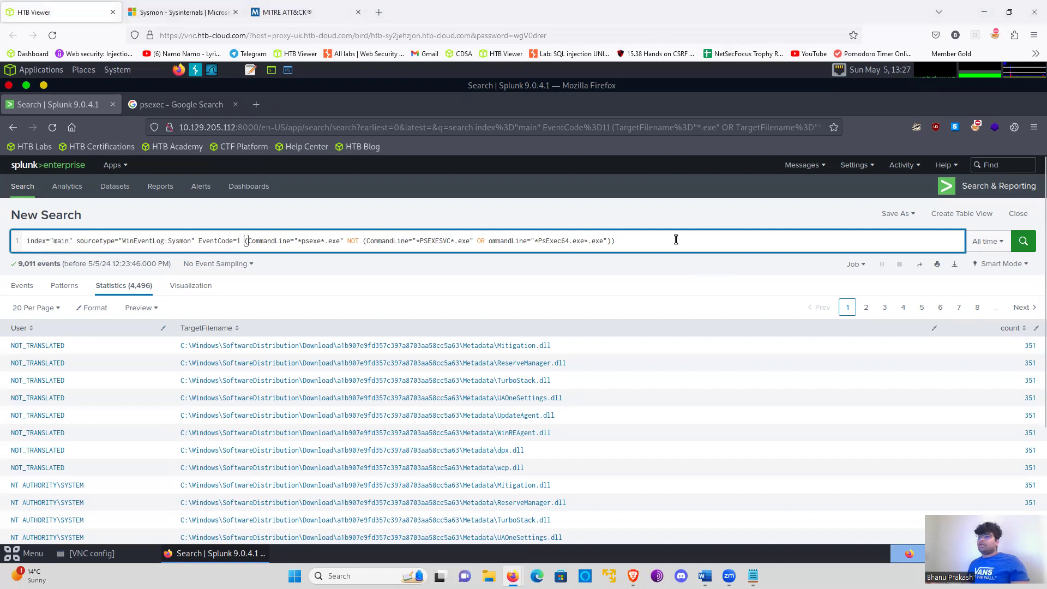
key("shift+Return")
type("|")
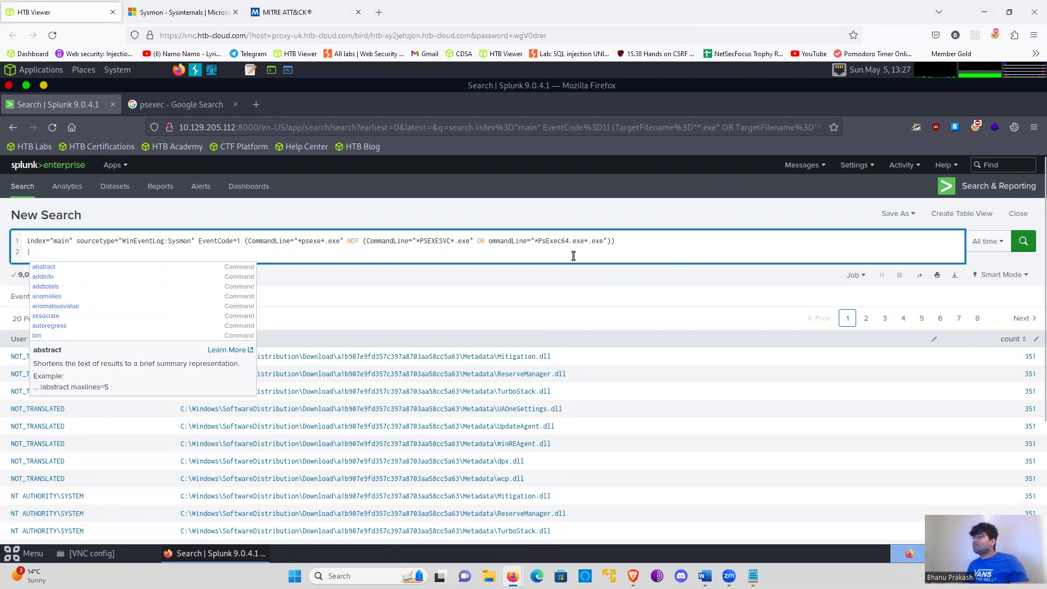
key("Escape")
- Clear the entire two-line query and paste it back into the search field
key("ctrl+a")
key("ctrl+c")
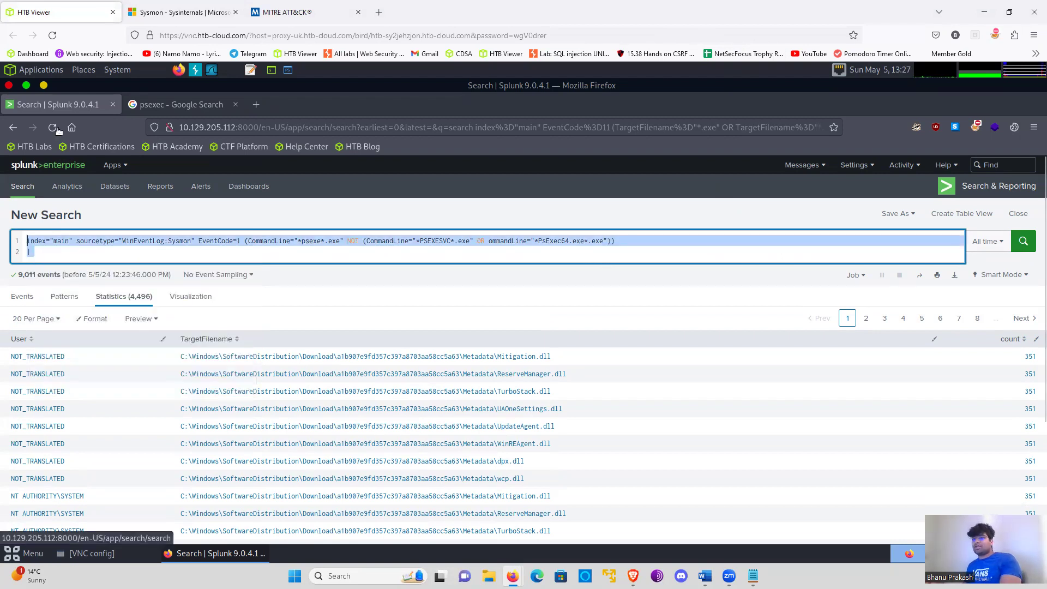
key("BackSpace")
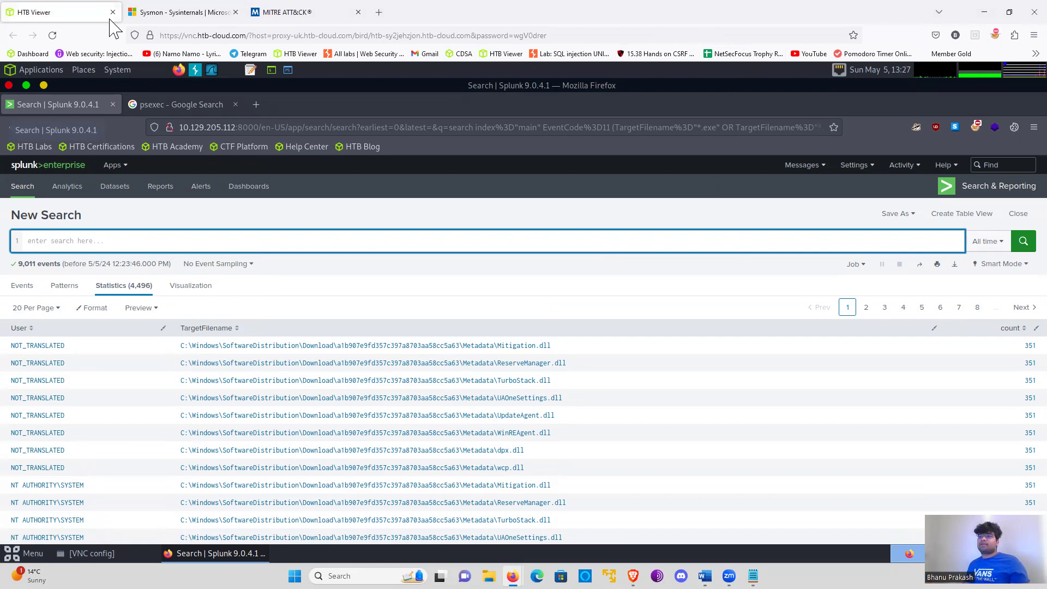
key("ctrl+v")
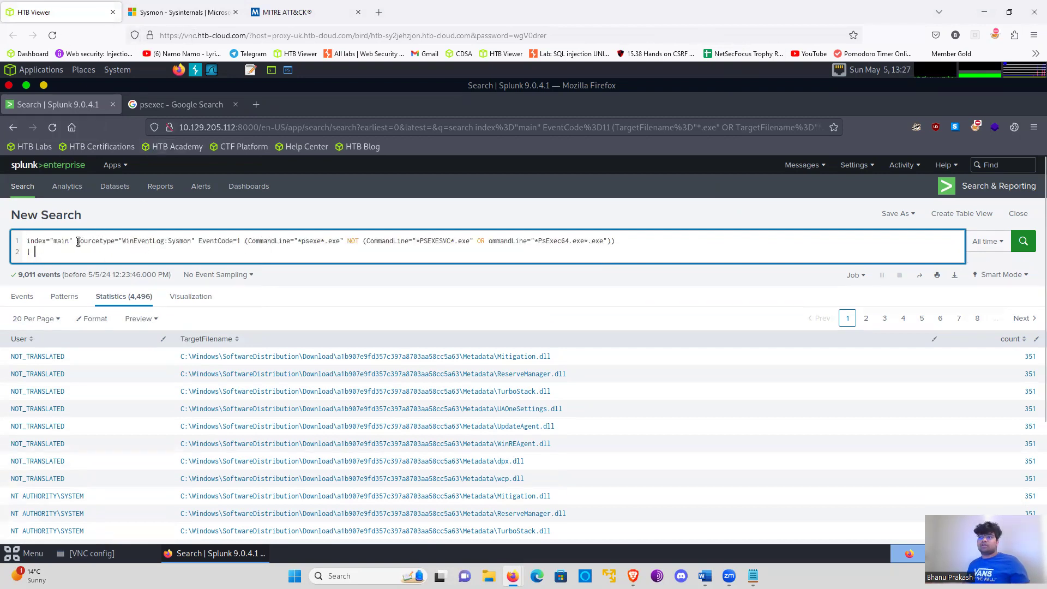
- Remove the sourcetype filter and set EventCode=3, consulting the event IDs on Microsoft's Sysmon page
left_click_drag(76, 241, 196, 241)
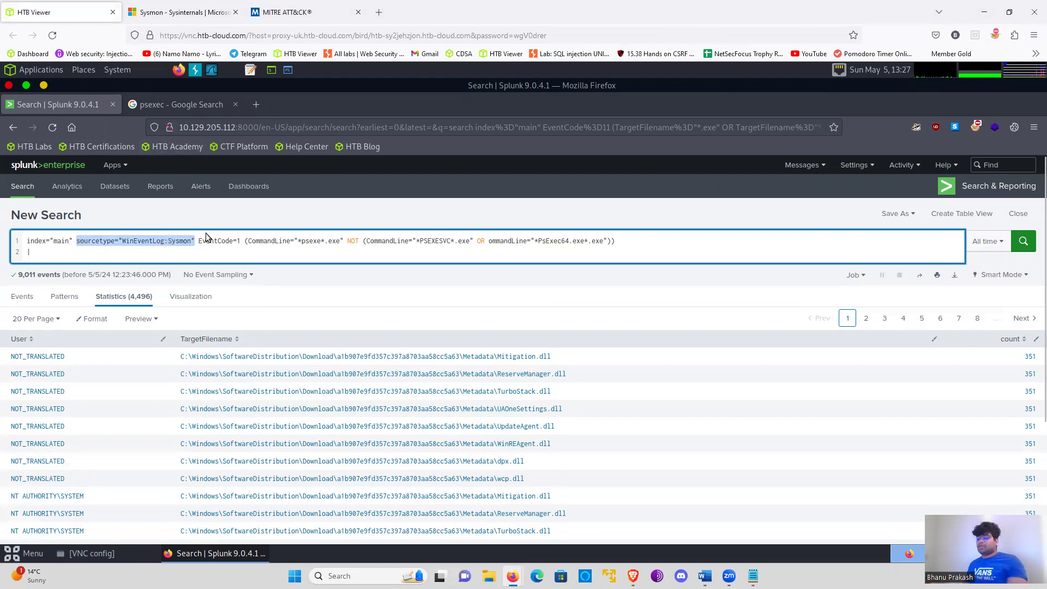
key("BackSpace")
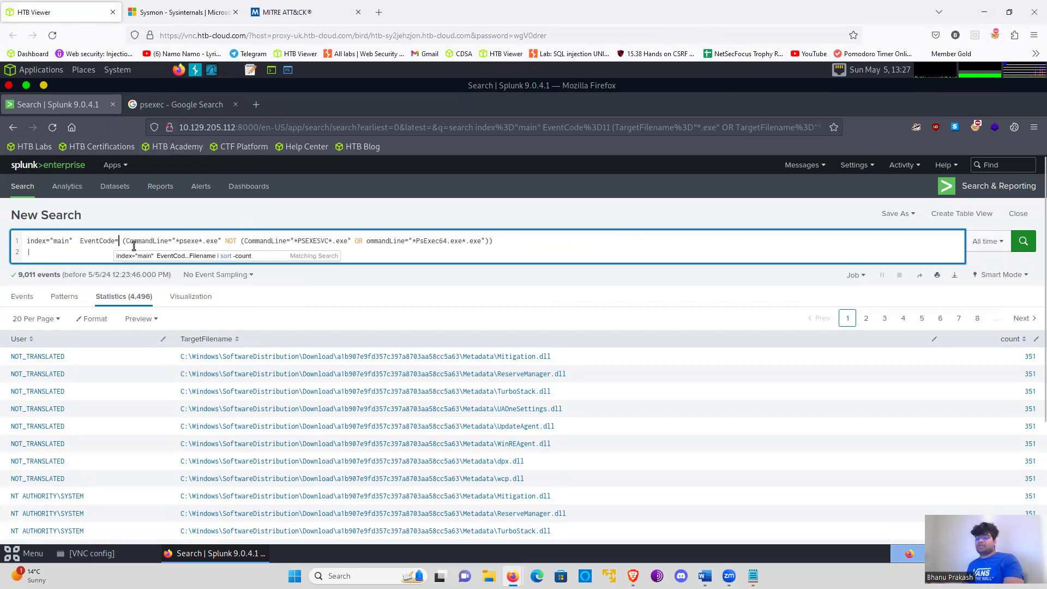
left_click(186, 12)
scroll(297, 229, "up", 4)
scroll(466, 263, "up", 10)
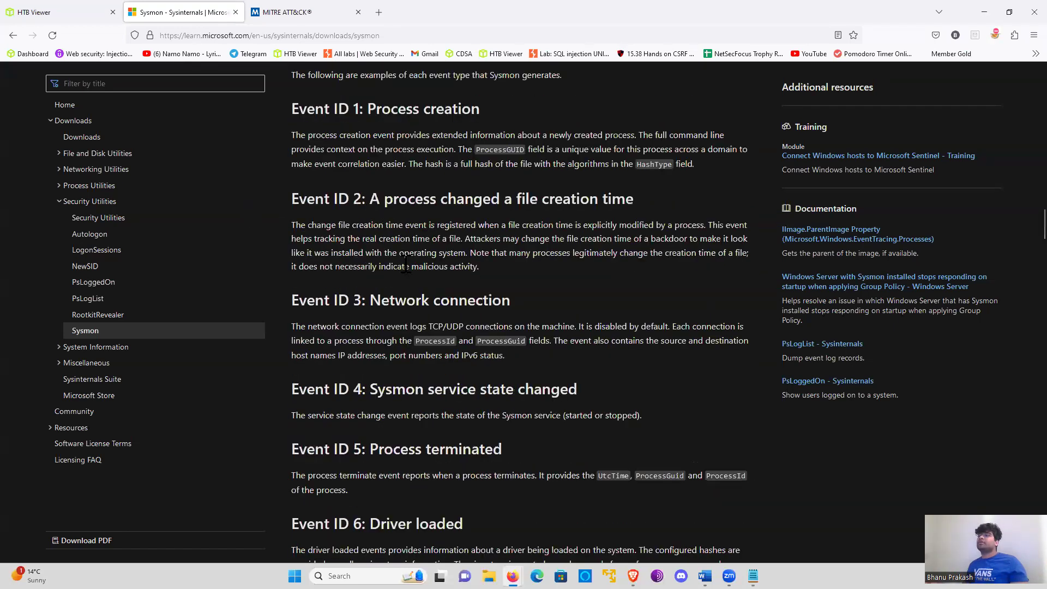
left_click(82, 11)
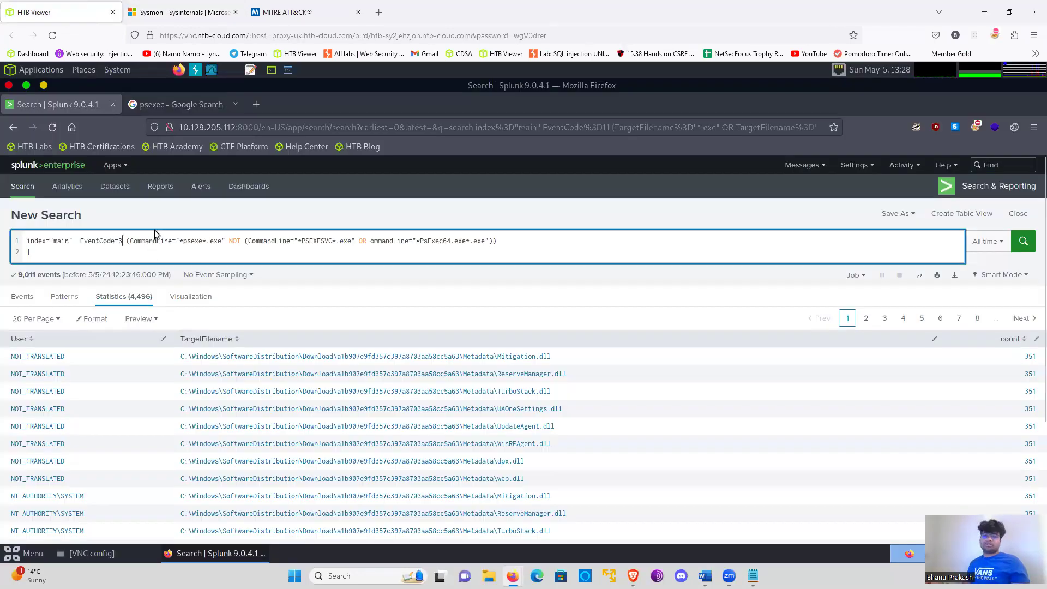
- Remove the parenthesised PsExec command-line conditions after EventCode=3 from the query
left_click(135, 241)
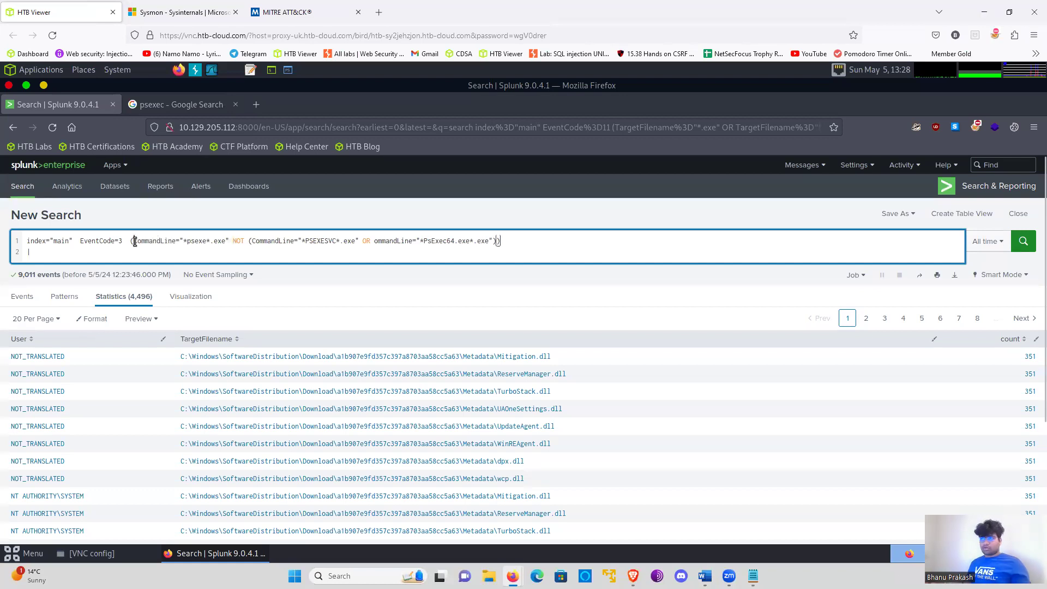
double_click(162, 241)
left_click(126, 241)
left_click_drag(130, 241, 605, 247)
key("BackSpace")
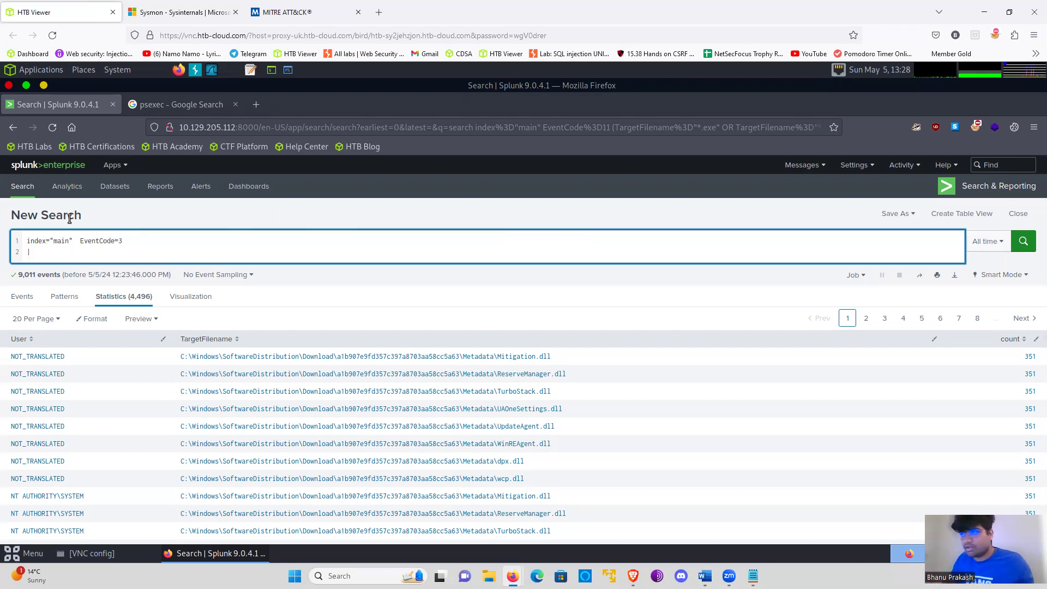
- Add a parenthesised group after EventCode=3 containing DestinationPort=80 followed by OR
type("()")
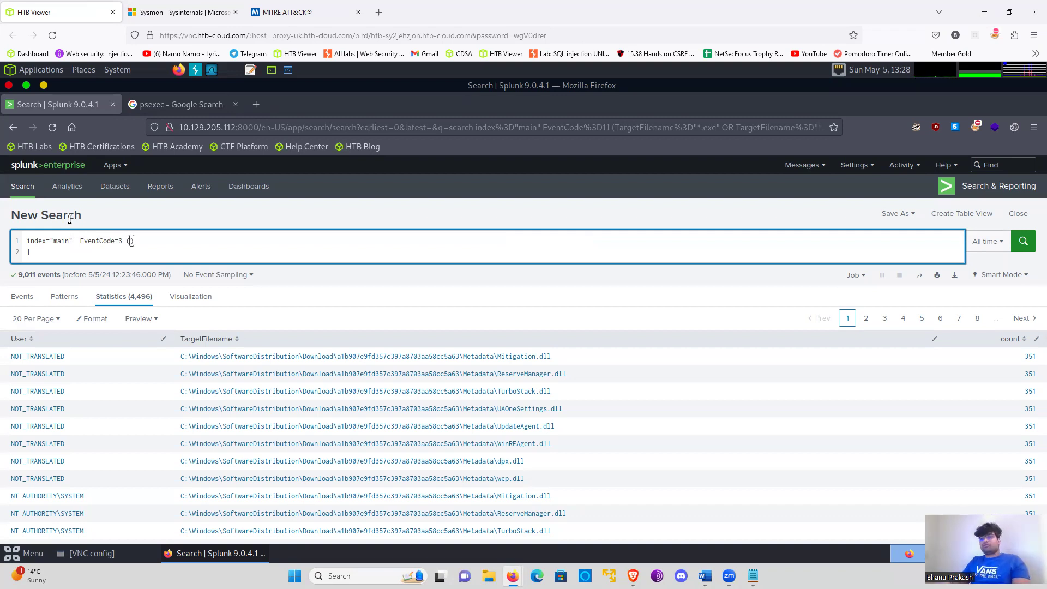
type("DestinationP")
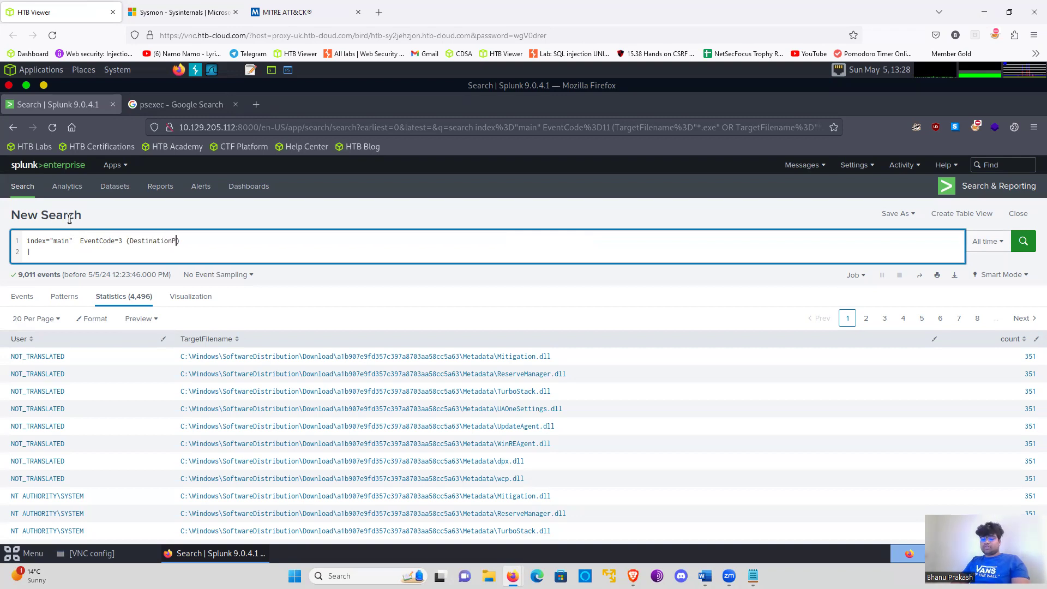
type("ort=80")
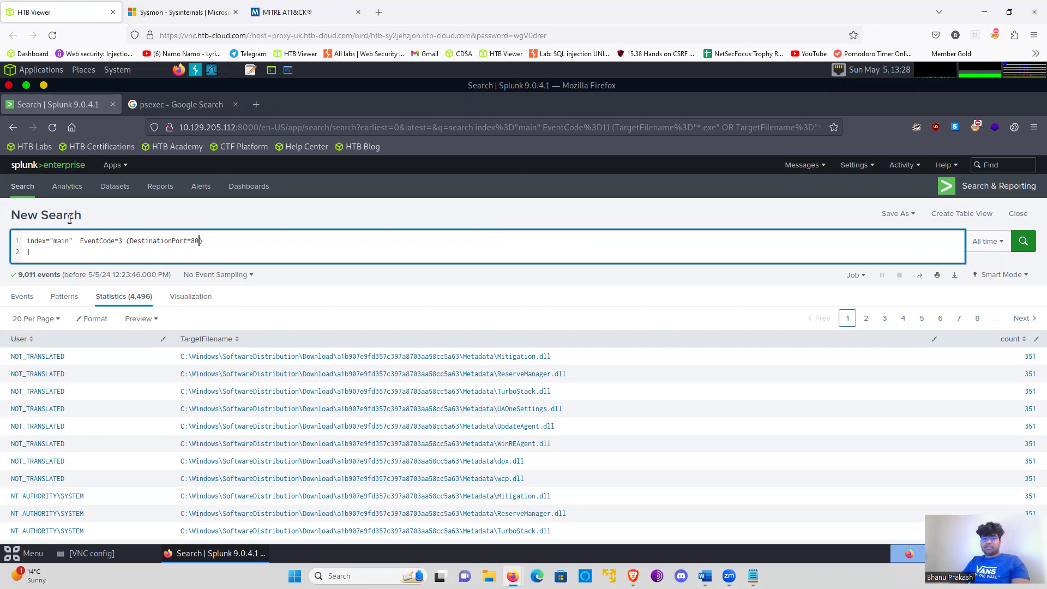
type(" OR")
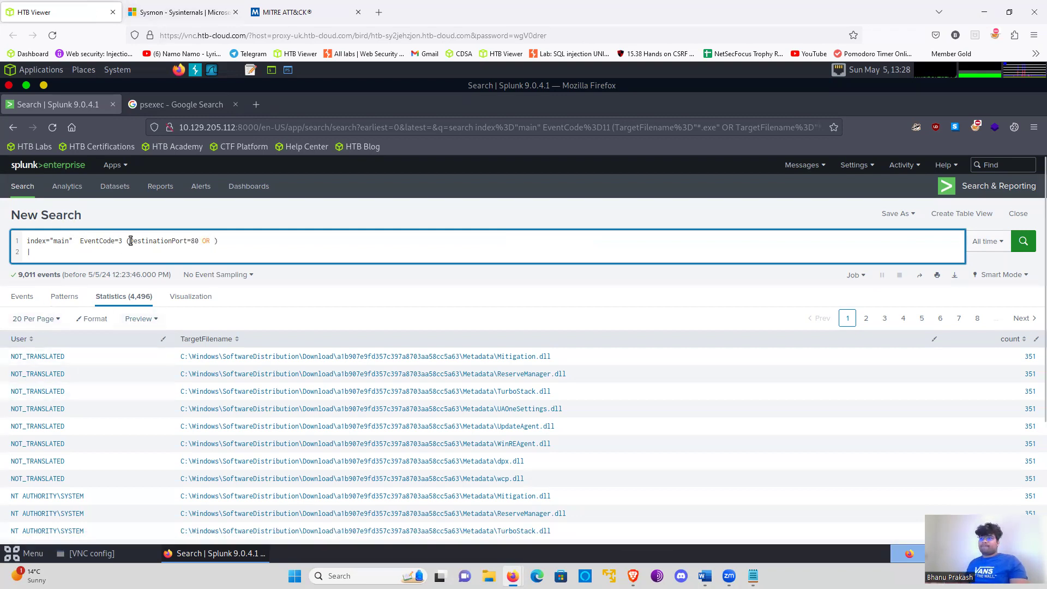
- Duplicate the DestinationPort=80 OR condition twice inside the parentheses and set the second port to 443
left_click_drag(130, 241, 215, 240)
key("ctrl+c")
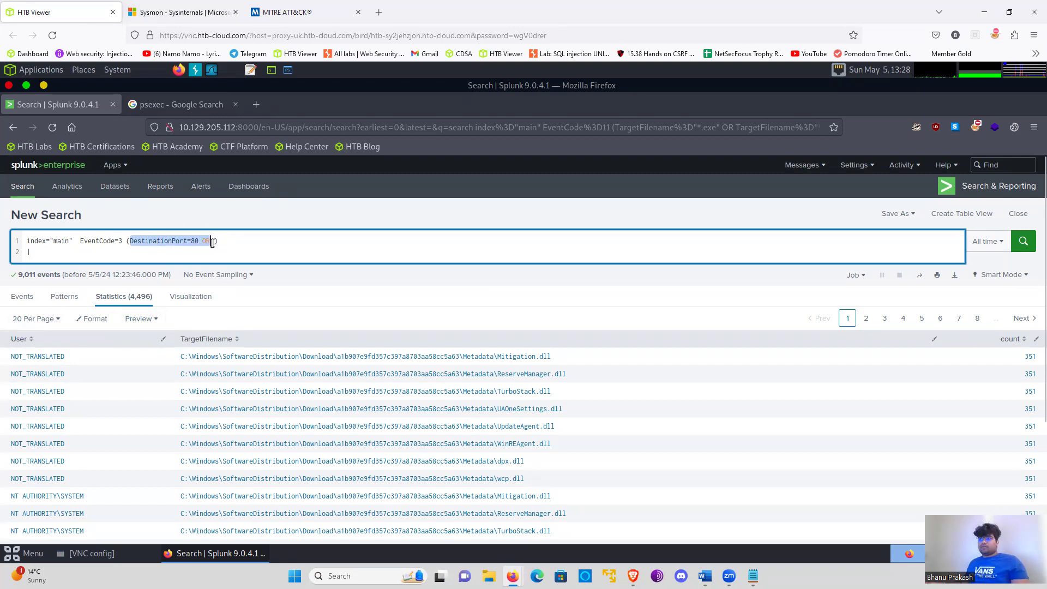
left_click(213, 242)
key("ctrl+v")
key("ctrl+v")
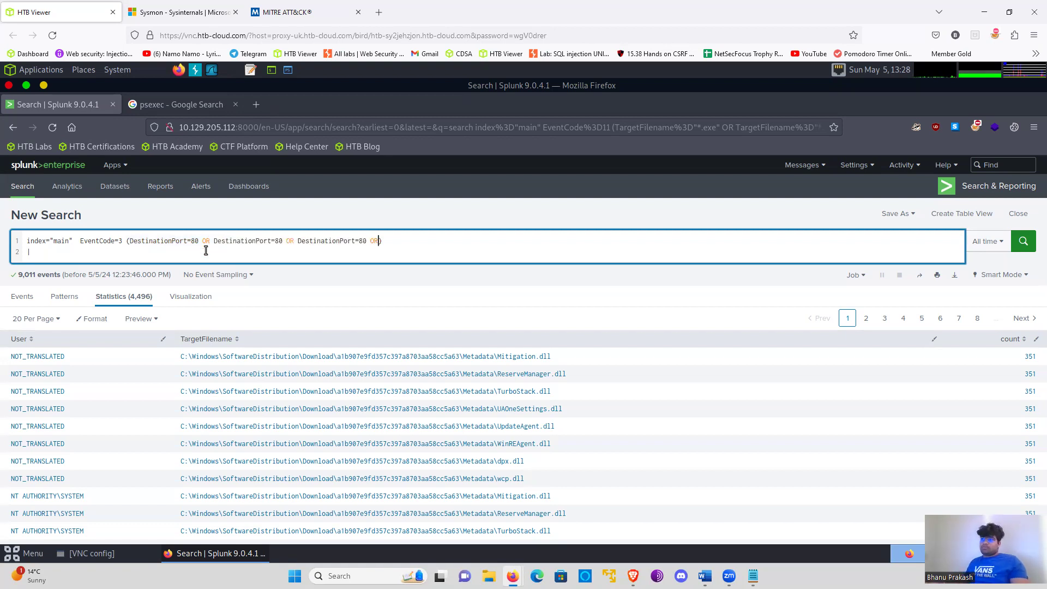
double_click(278, 241)
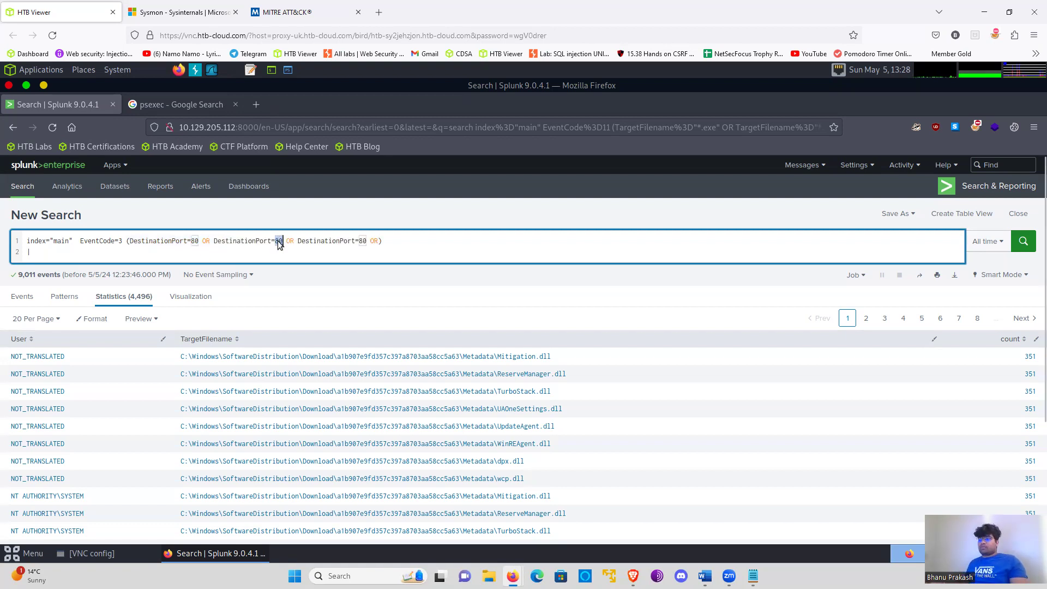
type("443")
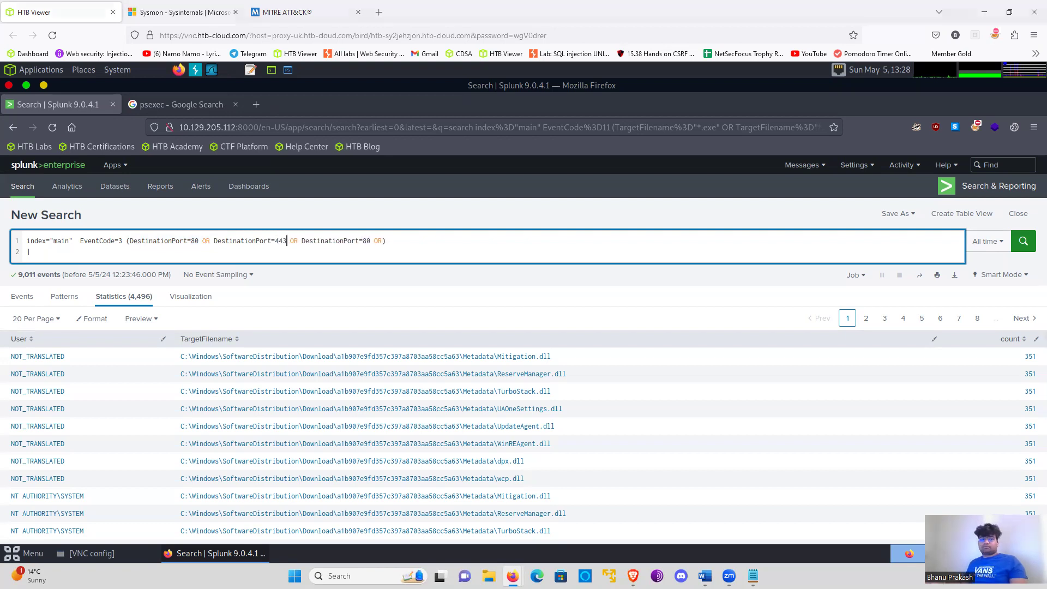
- Negate the destination-port group with NOT and set its third port to 22
left_click(126, 240)
type("NOT")
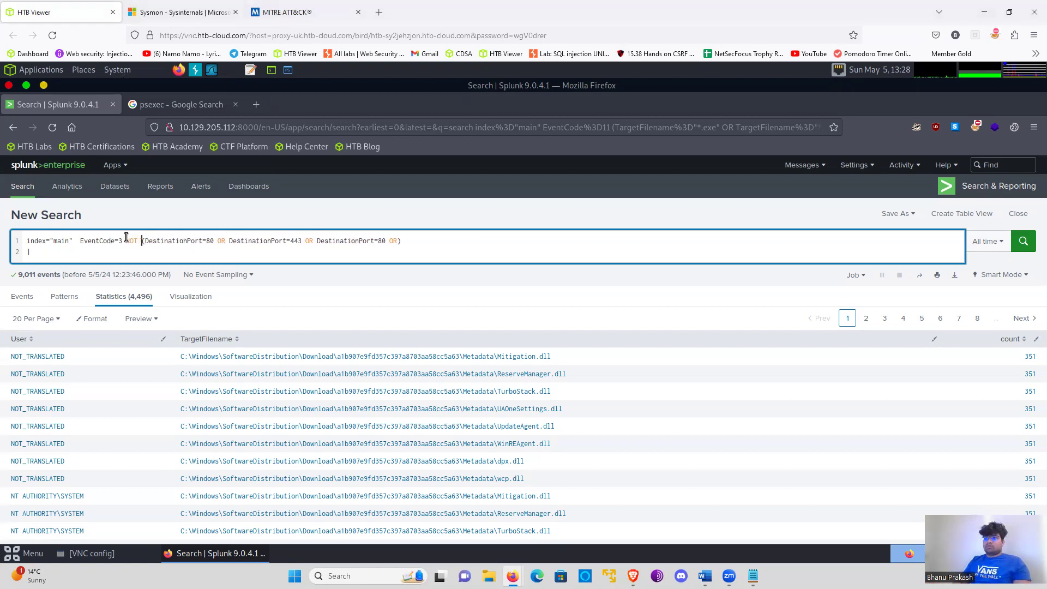
left_click(386, 241)
key("BackSpace")
key("BackSpace")
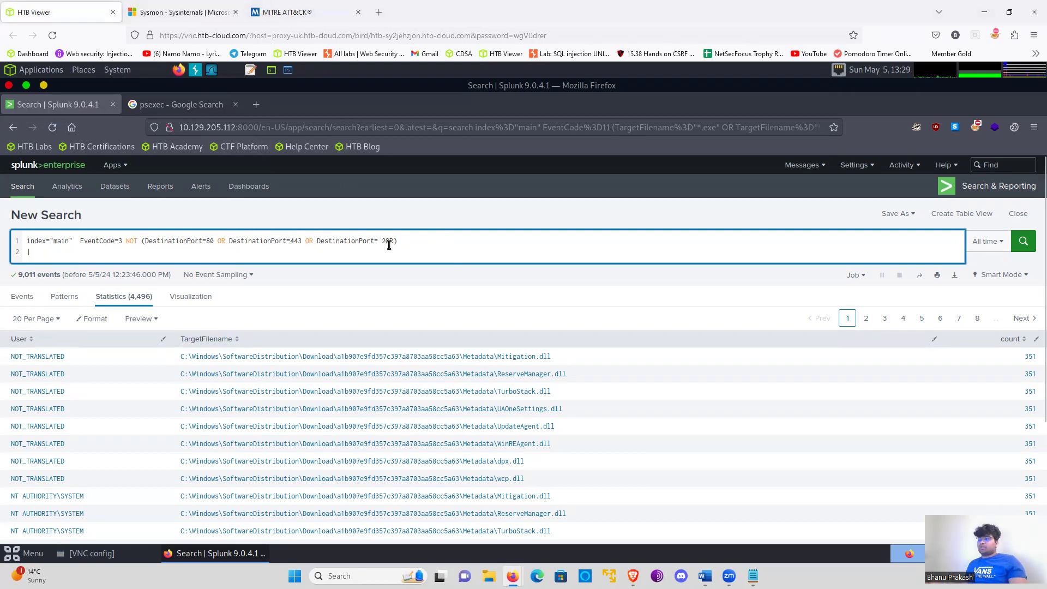
type("22")
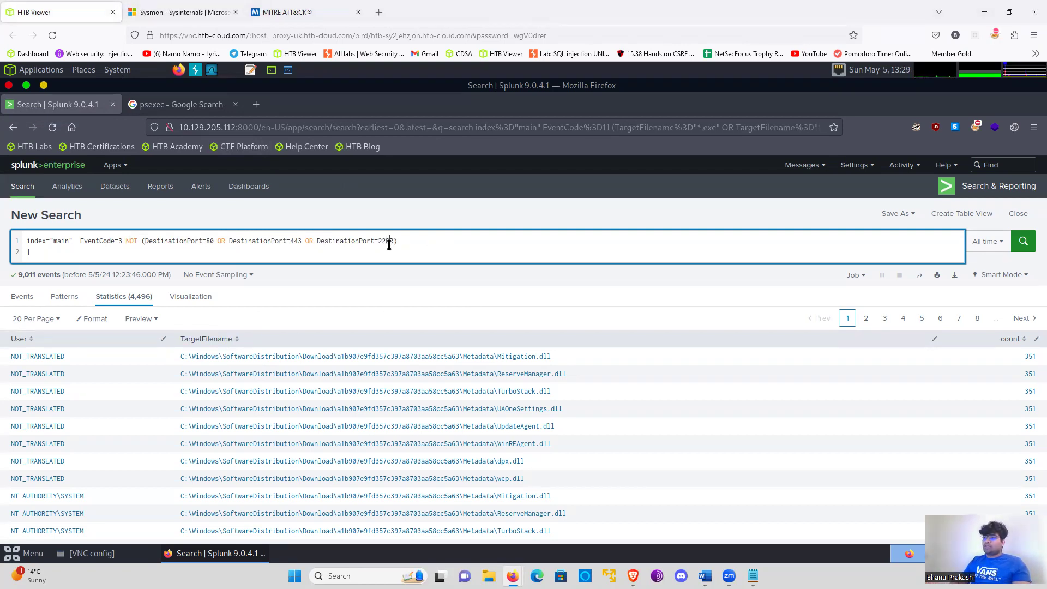
type(" OR")
- Extend the excluded ports with OR and a fourth condition, DestinationPort=21, removing the trailing OR
type("DestinationPort=80 O")
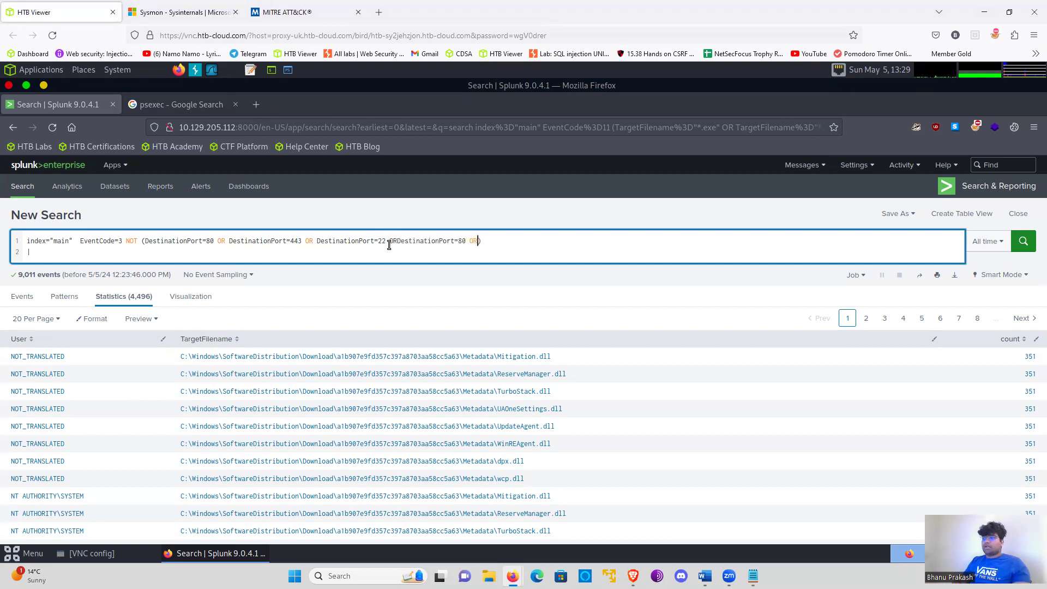
key("BackSpace")
key("BackSpace")
key("BackSpace")
key("BackSpace")
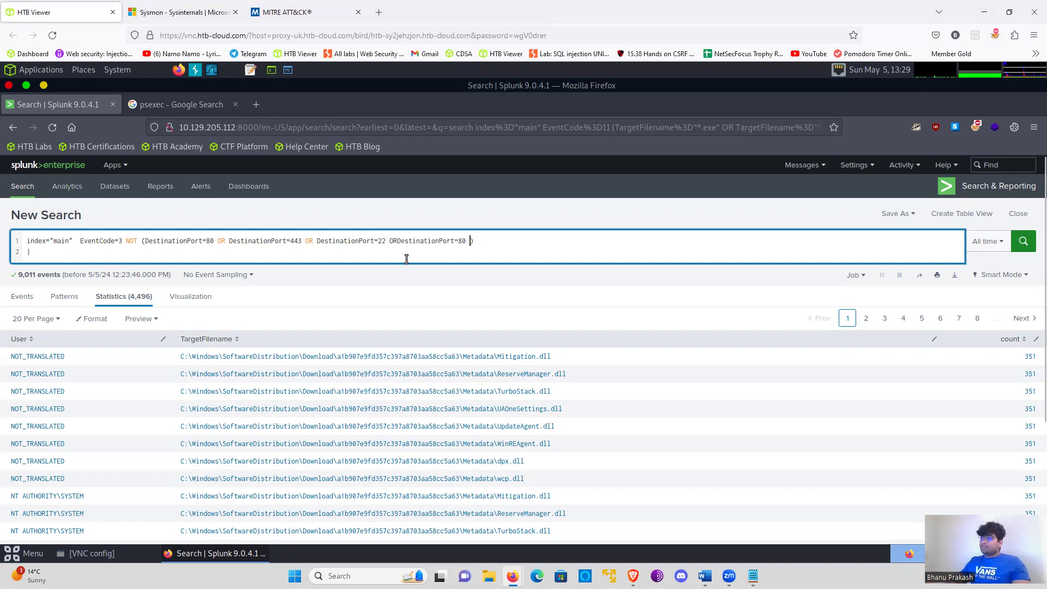
type("21")
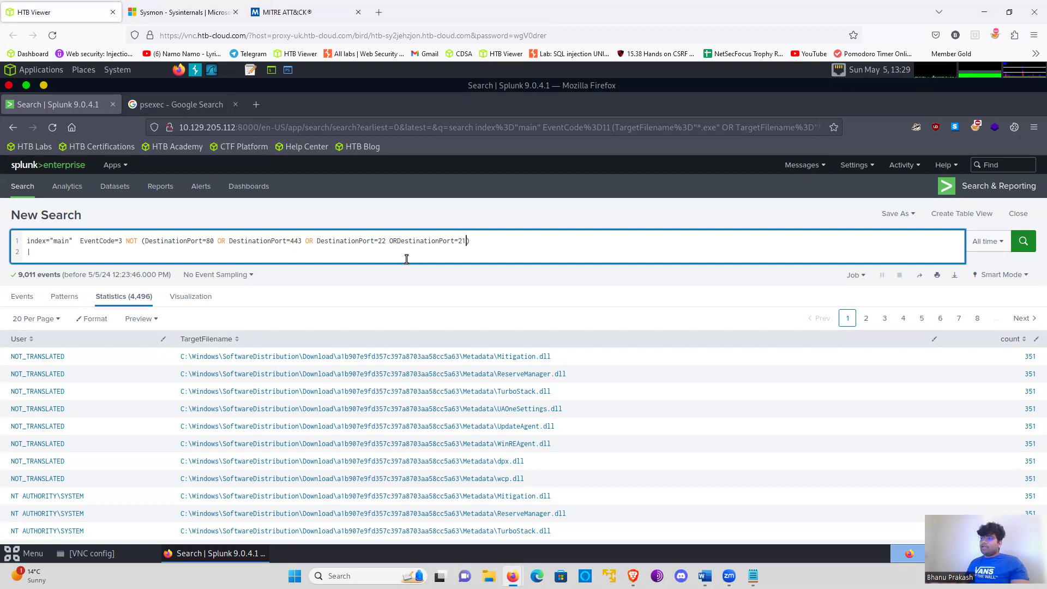
- Complete the second query line as stats count by SourceIp, DestinationIp, DestinationPort
key("Right")
type("| ")
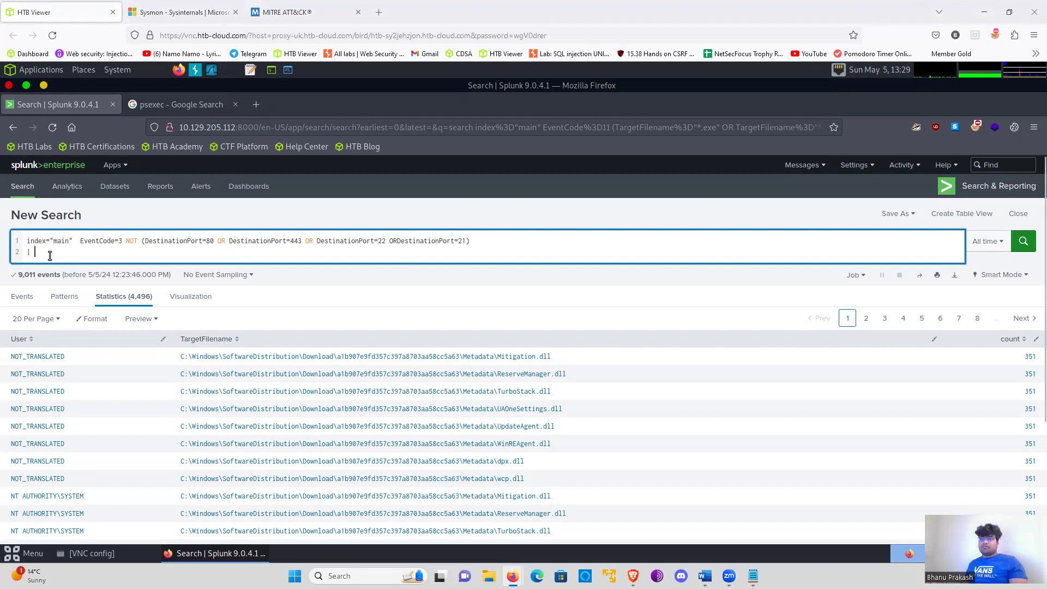
type("stats ")
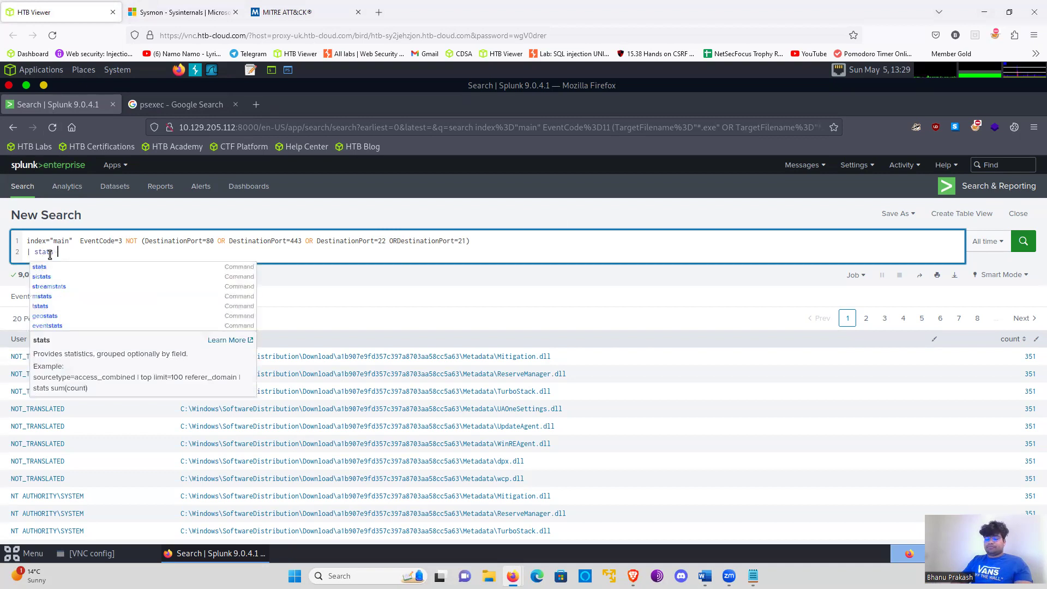
type("count by ")
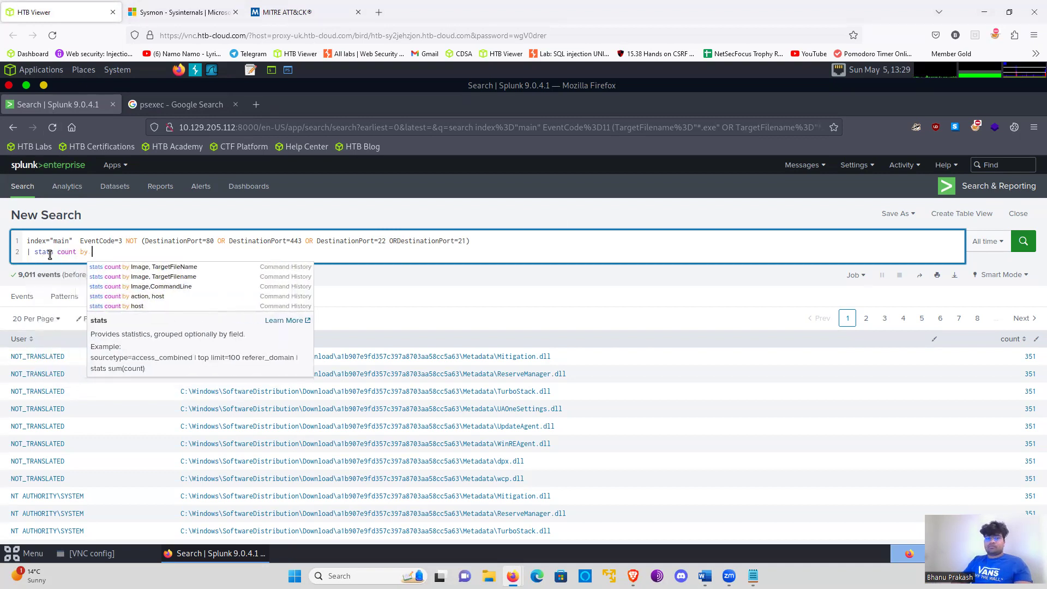
type("SourceIp, DestinationIp, DestinationPort")
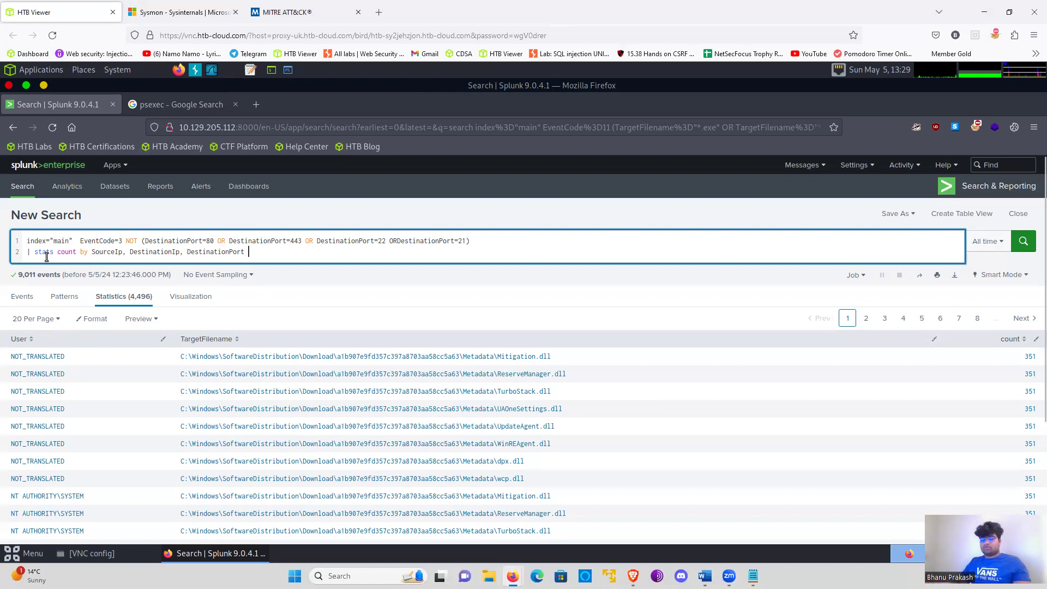
- Add a third query line, sort -count, then run the search and look through the connection counts
key("shift+Return")
type("| sort")
key("Escape")
type("-count")
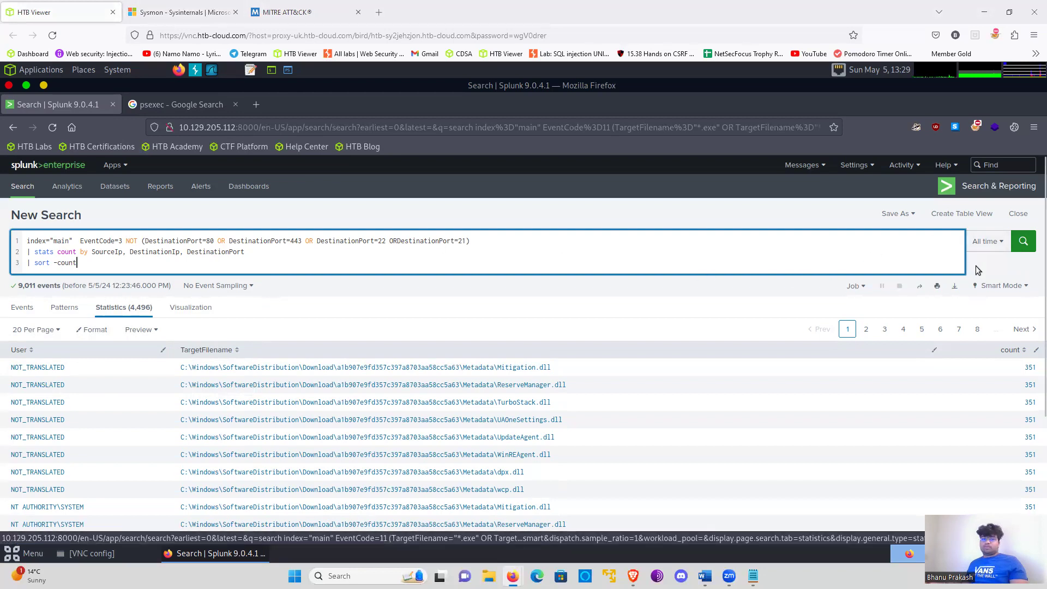
left_click(1024, 242)
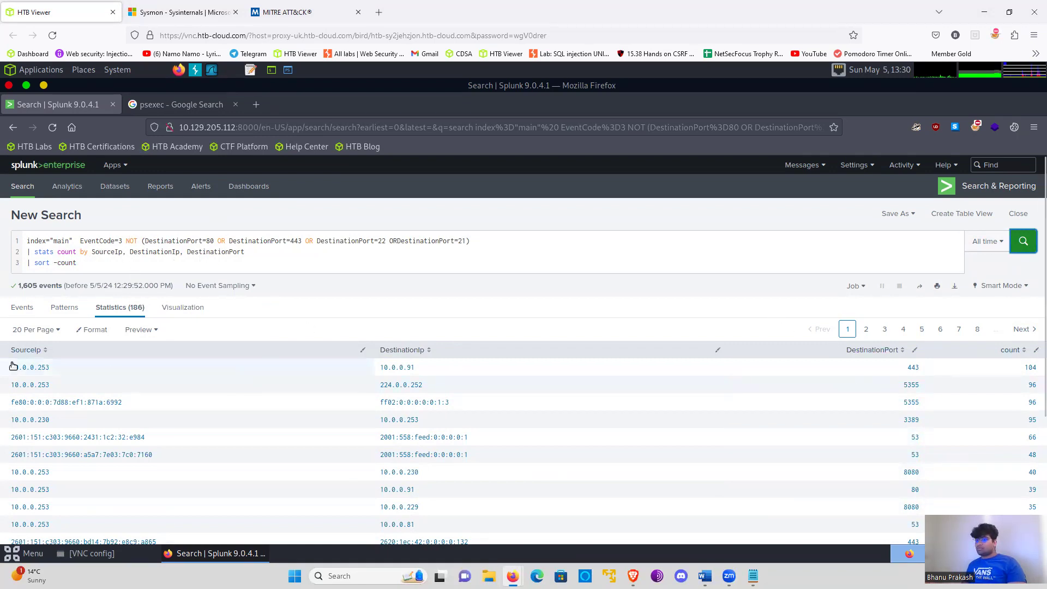
scroll(391, 397, "down", 2)
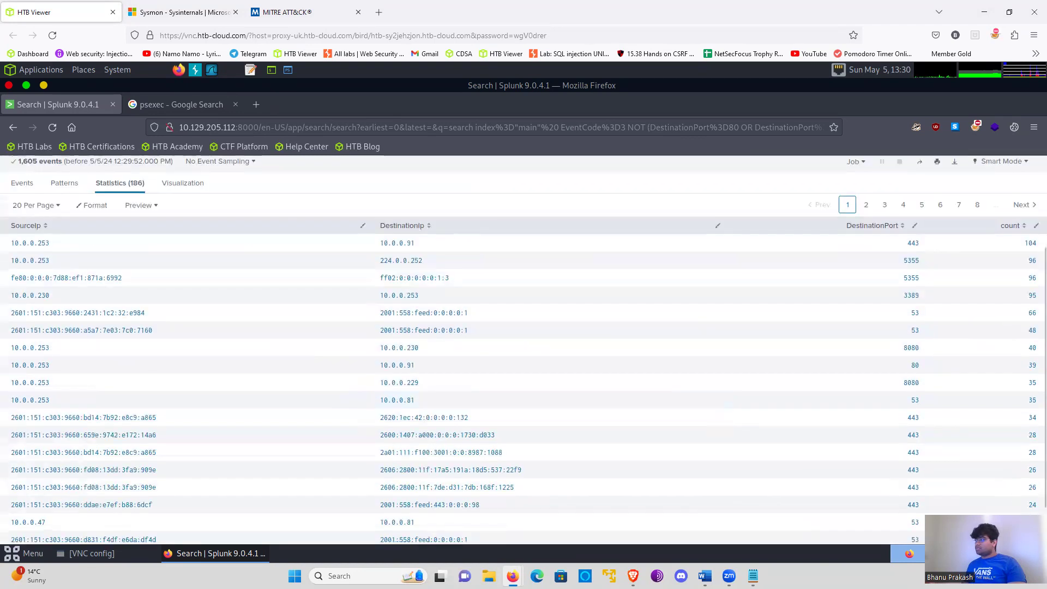
scroll(991, 483, "up", 2)
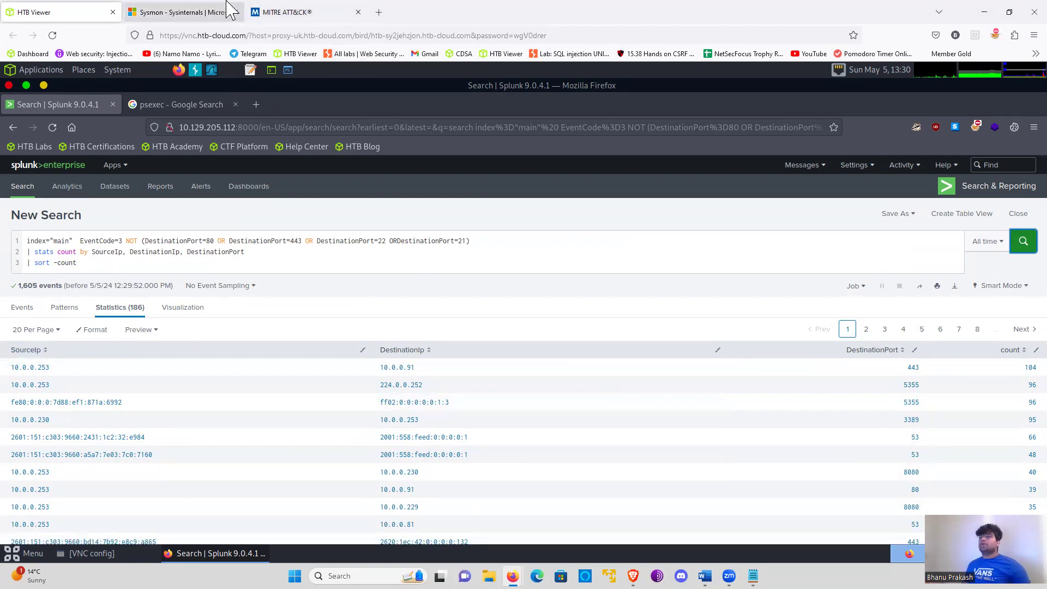
left_click(131, 10)
left_click(63, 11)
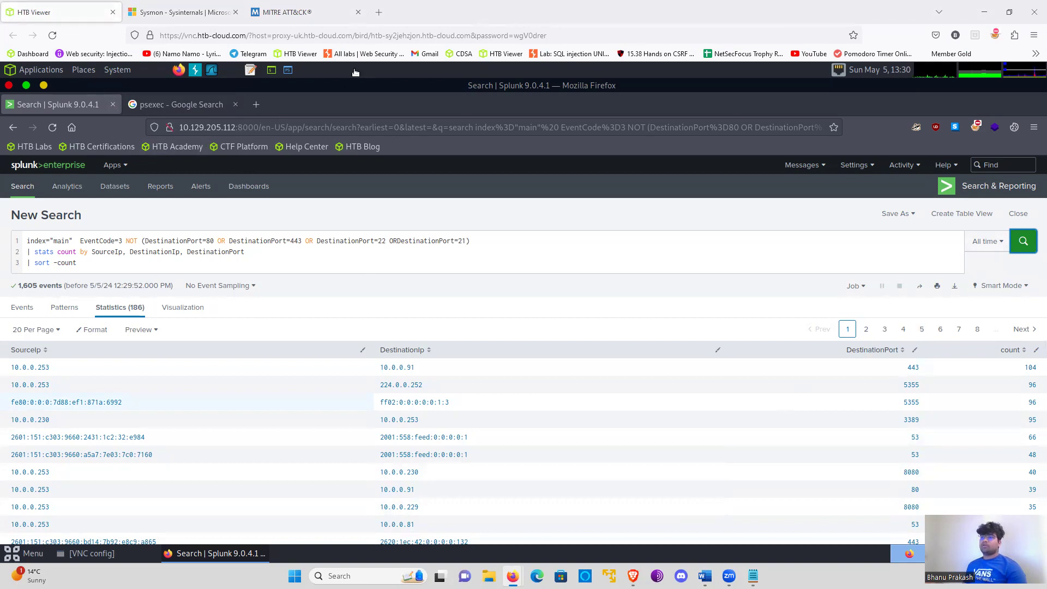
left_click(117, 263)
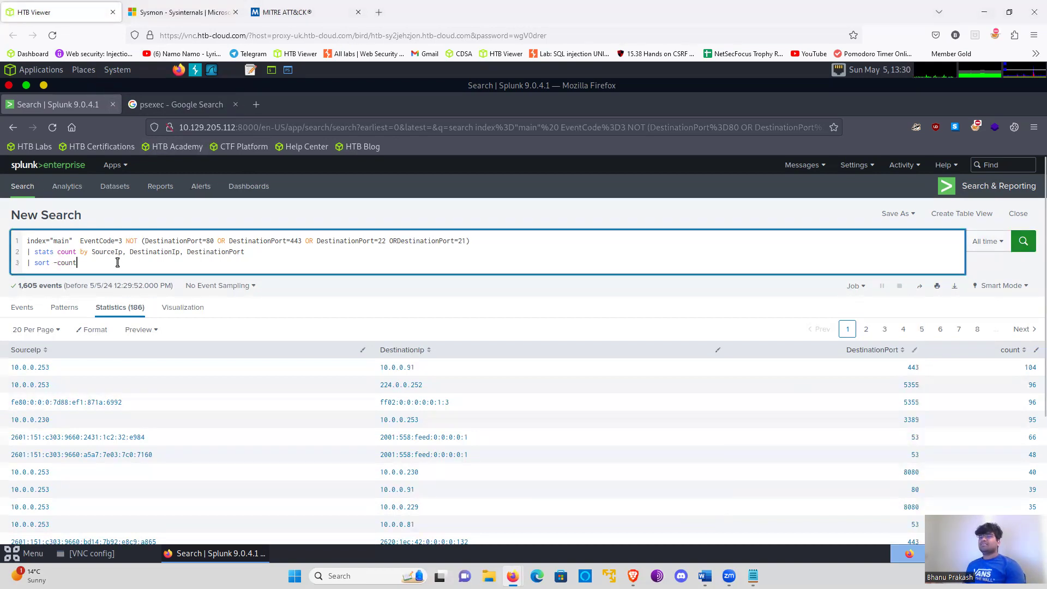